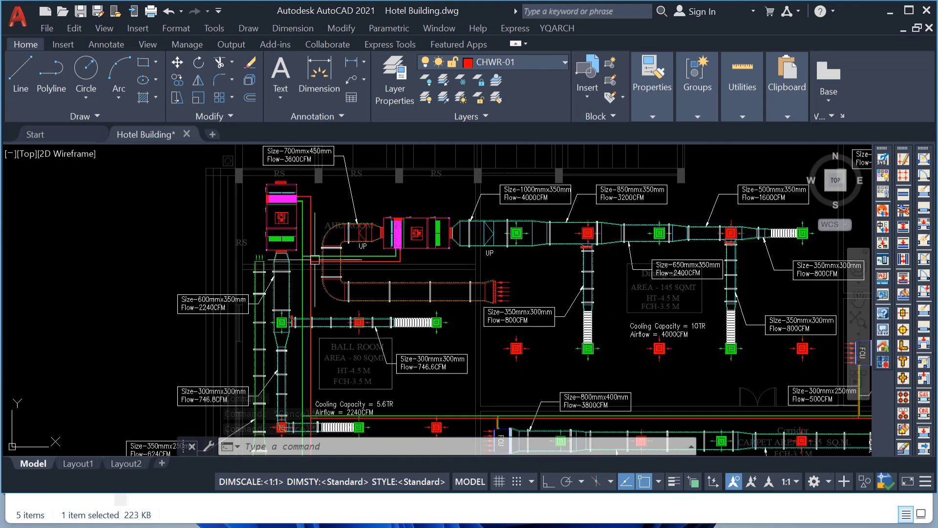
Check which layers the green and red chilled water pipes beside the ground floor AHU are on.
scroll(294, 249, up, 2)
scroll(313, 292, down, 2)
scroll(313, 245, up, 3)
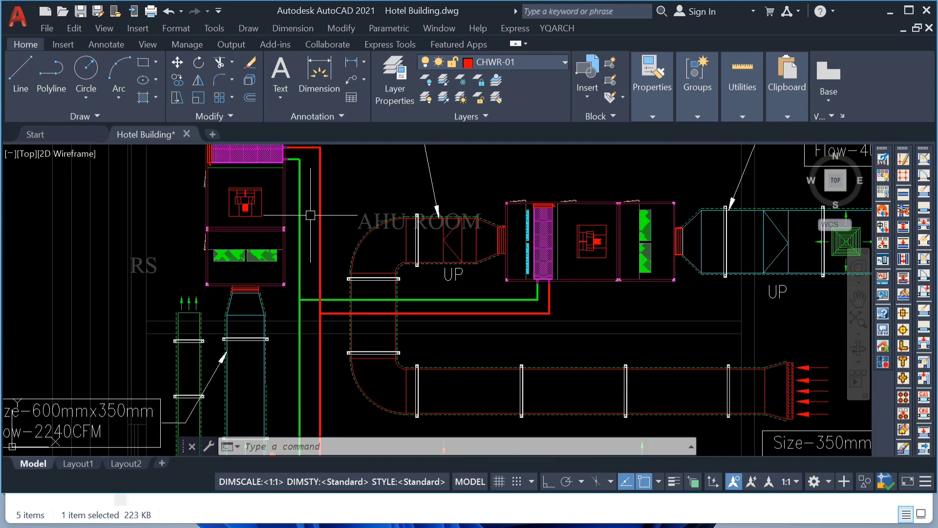
click(309, 243)
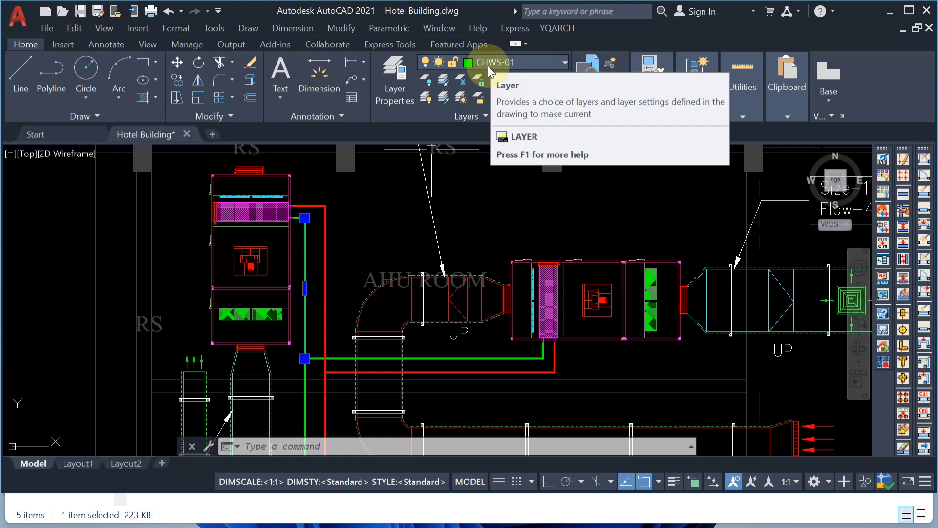
key(Escape)
click(325, 242)
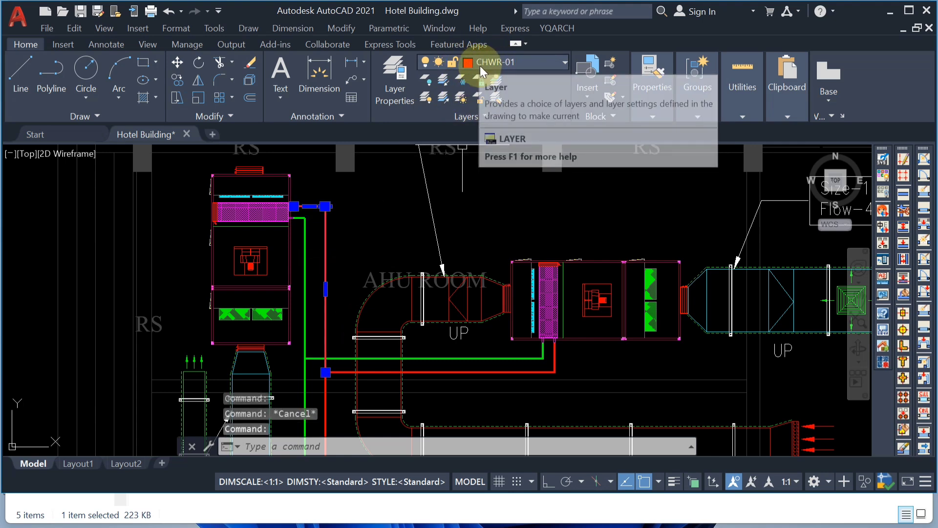
key(Escape)
Examine the ground floor conference room's FCU duct layout, including its cooling capacity, airflow and duct size labels.
scroll(362, 215, down, 6)
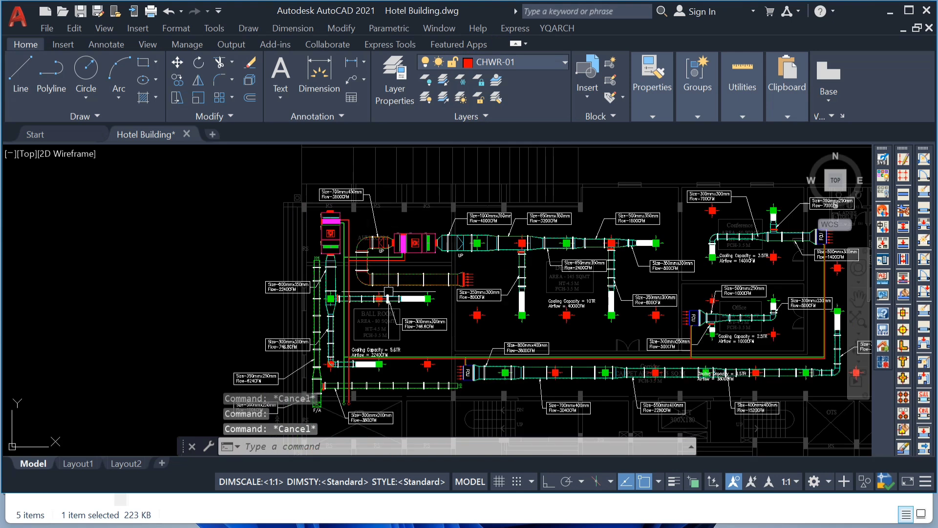
scroll(399, 310, down, 4)
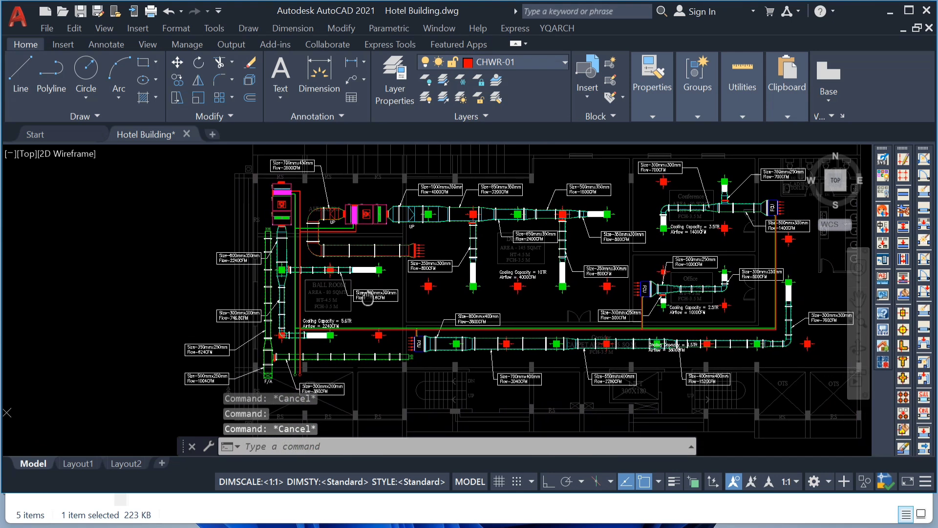
middle_drag(332, 318, 343, 330)
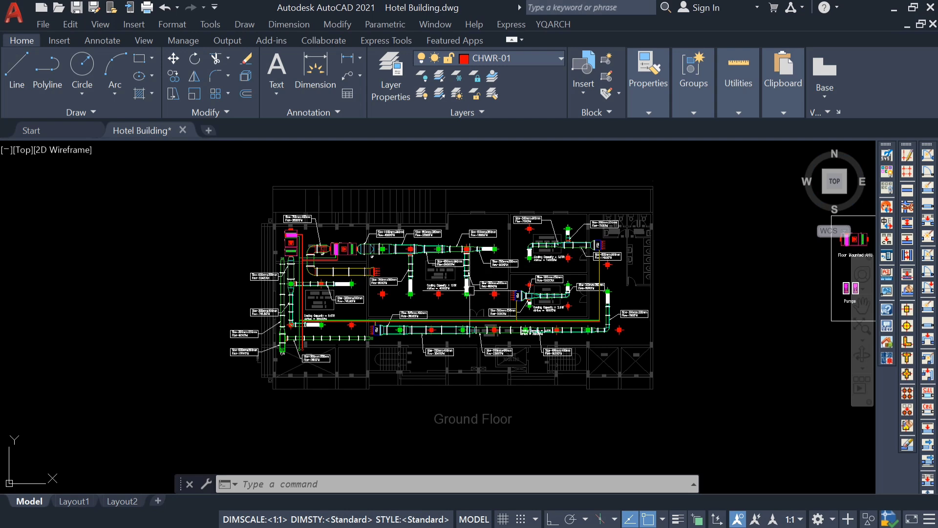
scroll(604, 248, up, 6)
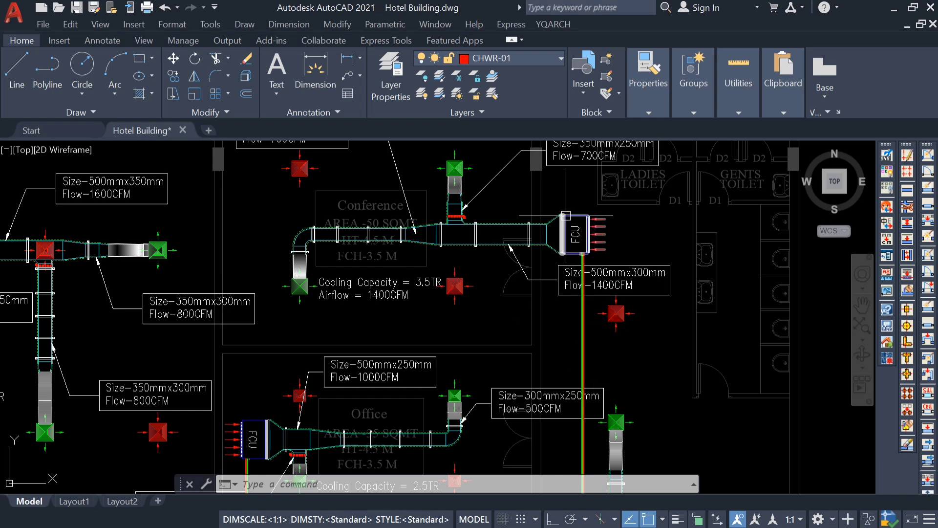
scroll(569, 296, down, 3)
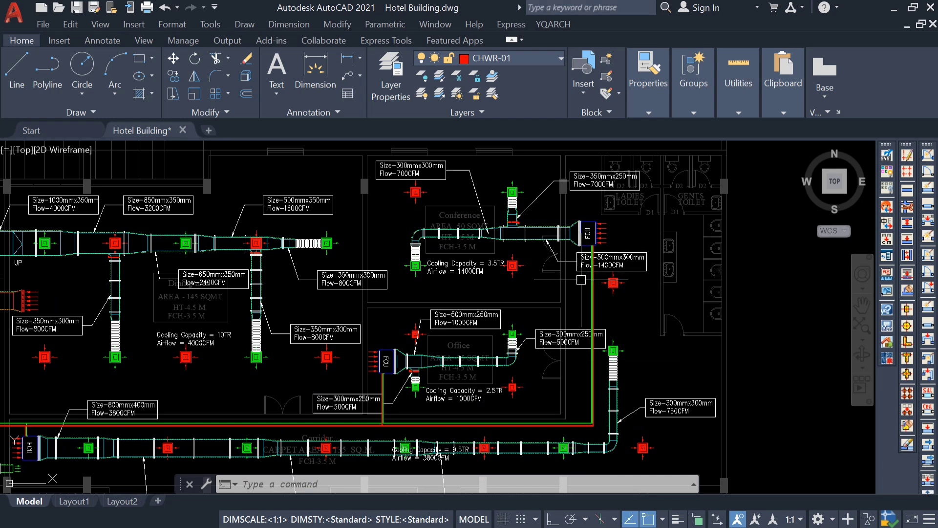
middle_drag(550, 279, 562, 290)
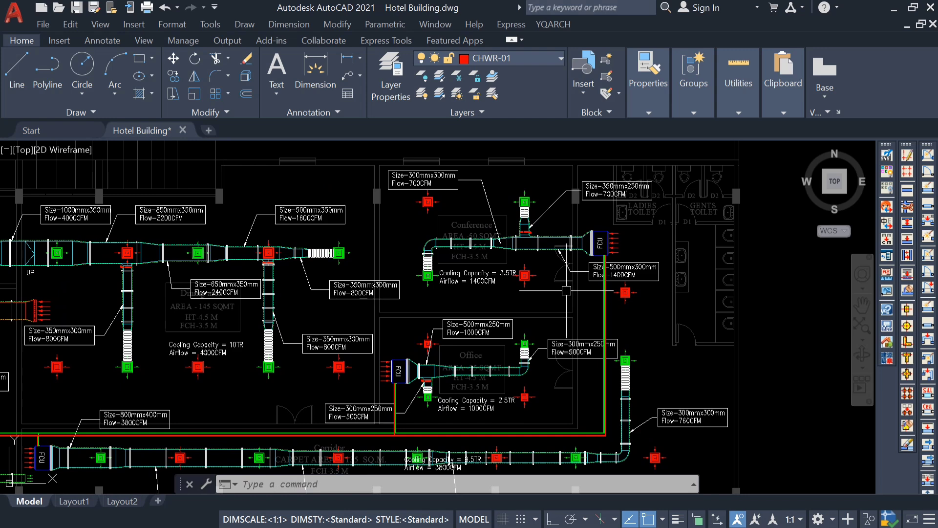
scroll(489, 274, up, 4)
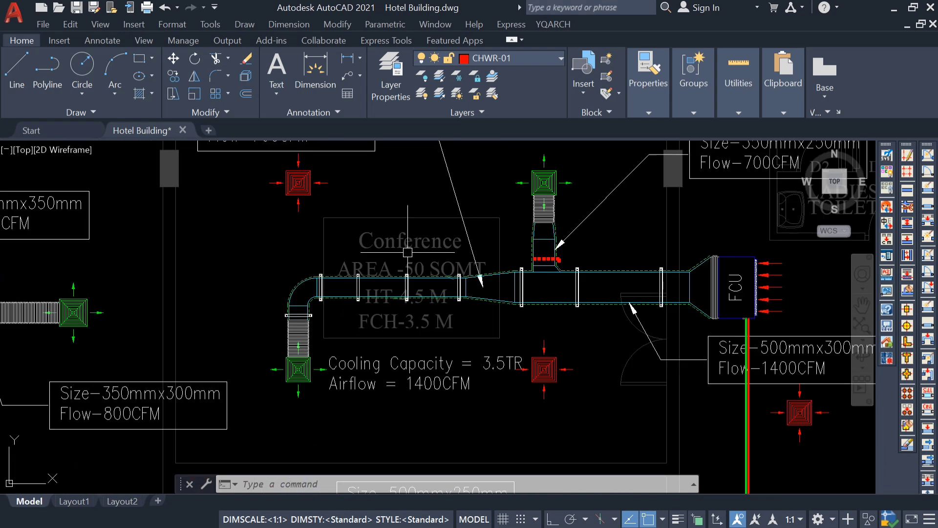
middle_drag(462, 421, 444, 394)
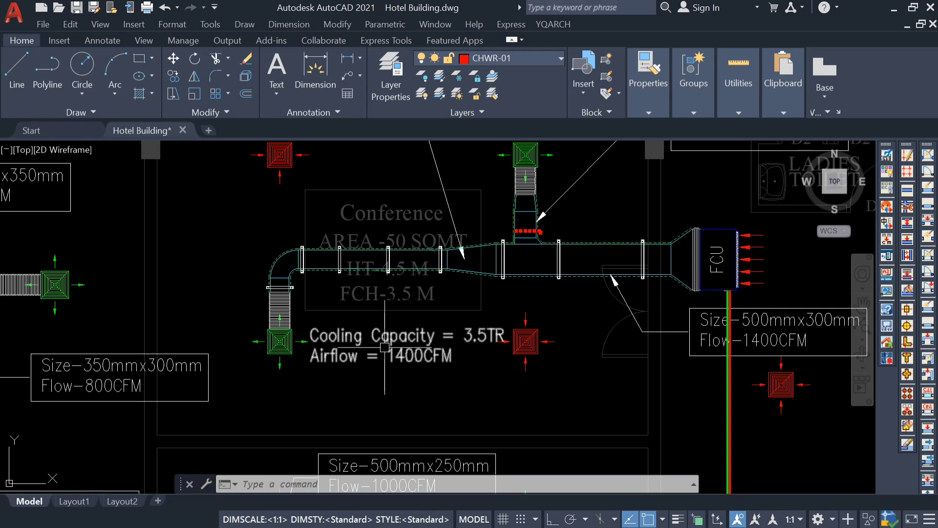
middle_drag(473, 364, 401, 363)
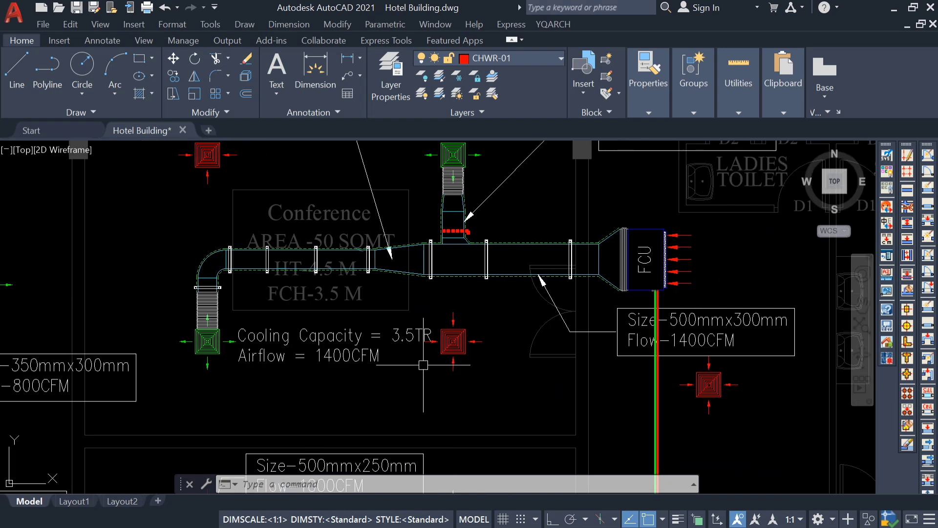
middle_drag(476, 369, 473, 371)
scroll(666, 307, down, 2)
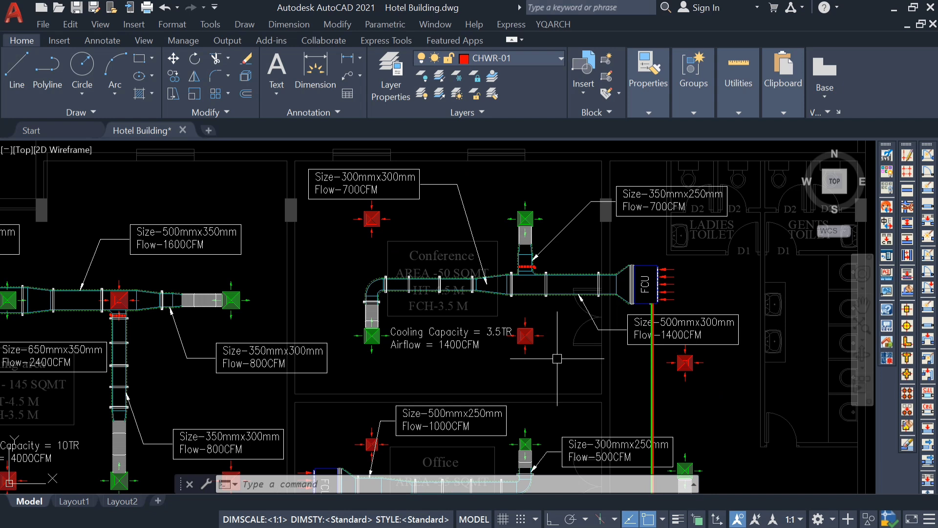
scroll(574, 288, down, 5)
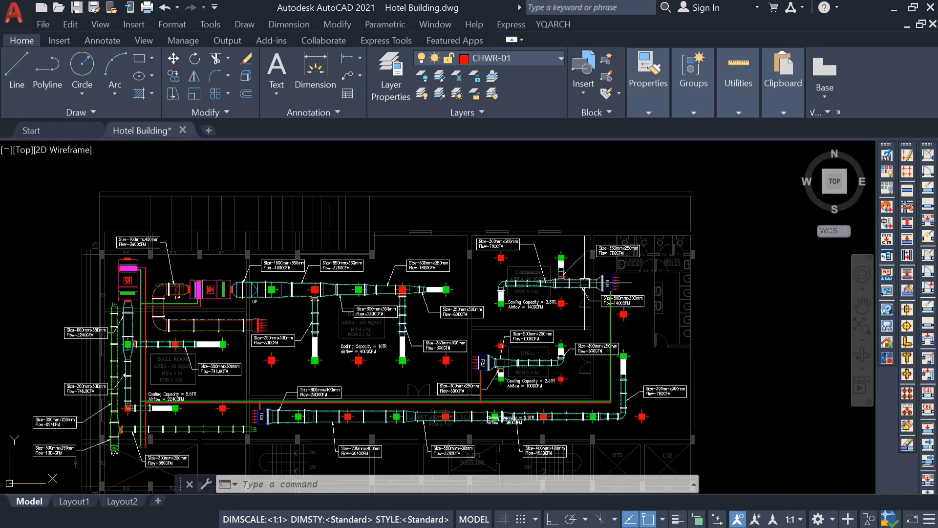
Review the First Floor and the typical Second to Eight Floor HVAC plans, ending back at the Ground Floor plan.
middle_drag(509, 364, 513, 425)
middle_drag(496, 264, 505, 484)
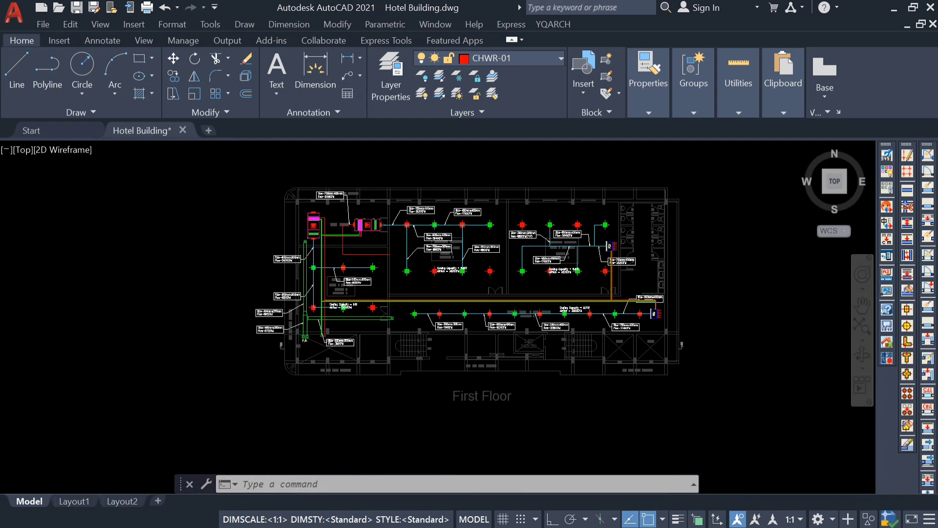
middle_drag(498, 313, 485, 490)
middle_drag(479, 281, 471, 415)
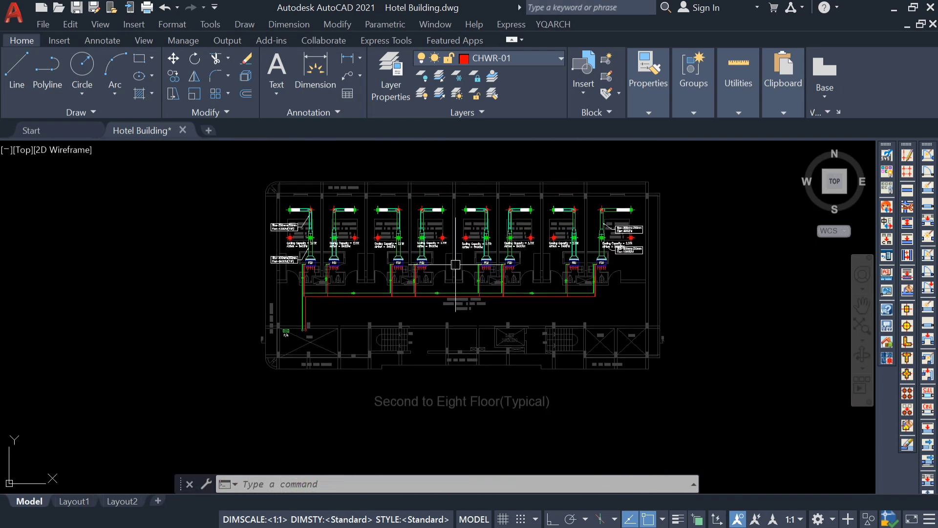
middle_drag(456, 259, 464, 217)
middle_drag(469, 377, 498, 228)
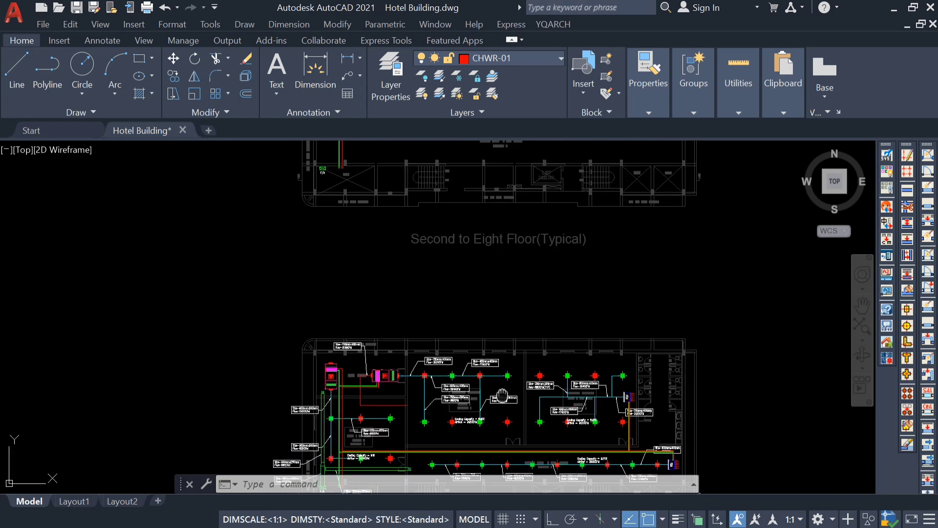
middle_drag(502, 395, 506, 206)
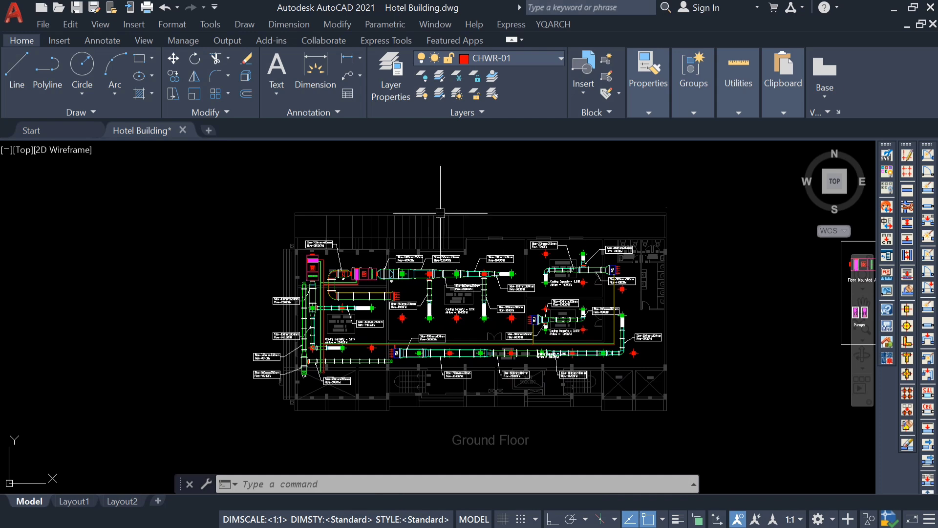
Inspect the ground floor AHU room and the chilled water pipes running from its units.
scroll(315, 267, up, 5)
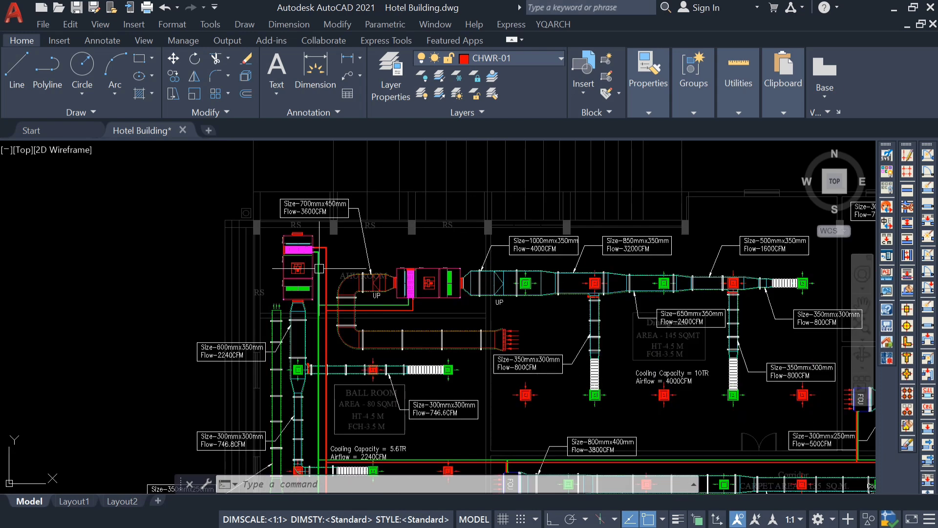
scroll(318, 271, down, 4)
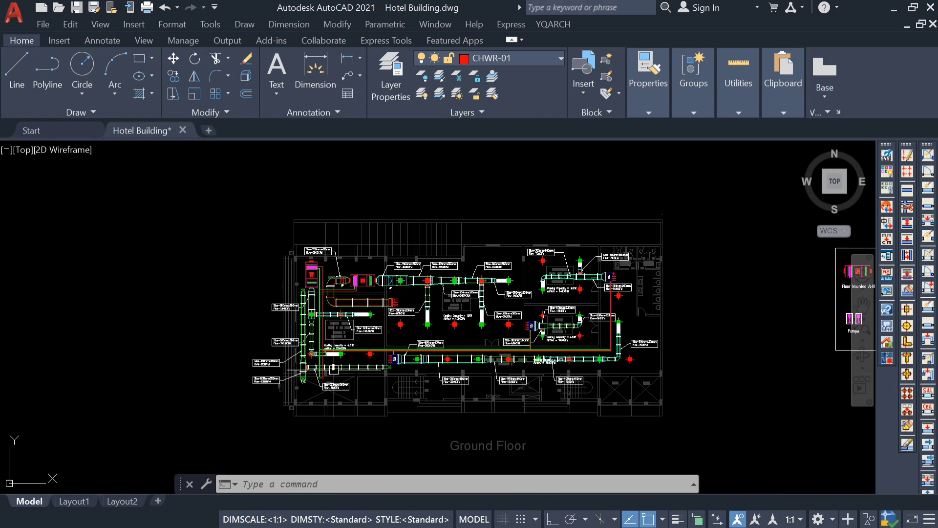
mouse_move(340, 376)
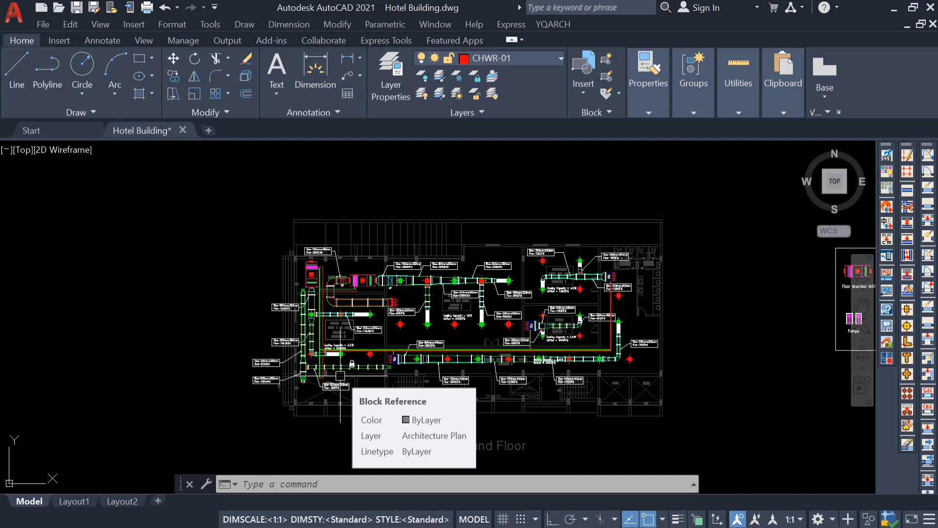
Examine the chillers on the Roof Floor plan and the supply and return pipes running from them to the shaft.
scroll(340, 274, down, 6)
mouse_move(334, 179)
middle_down()
mouse_move(339, 313)
mouse_move(335, 221)
middle_up()
scroll(346, 197, up, 10)
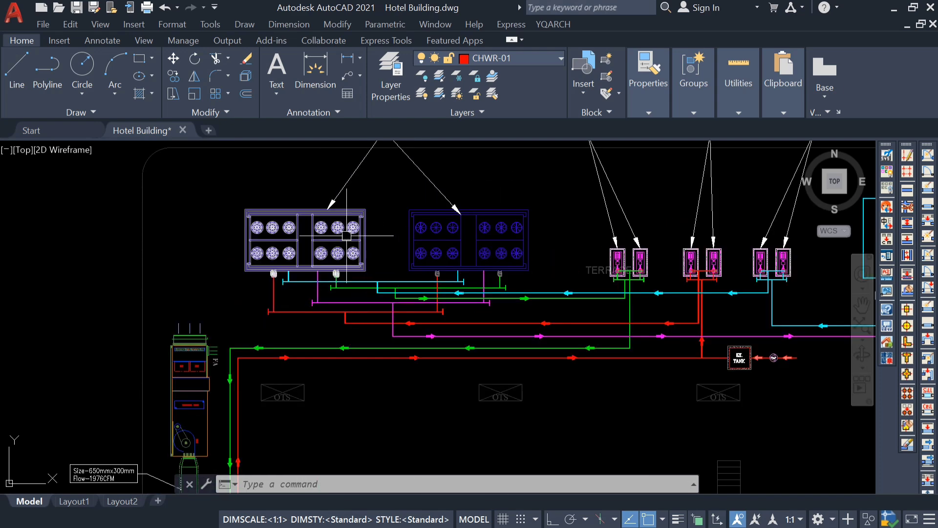
scroll(319, 299, up, 2)
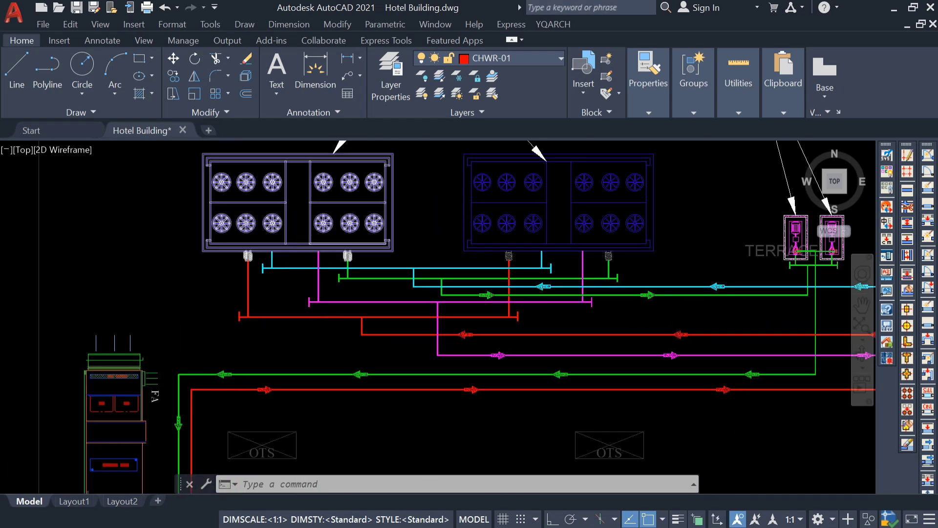
scroll(281, 263, down, 2)
scroll(379, 293, down, 2)
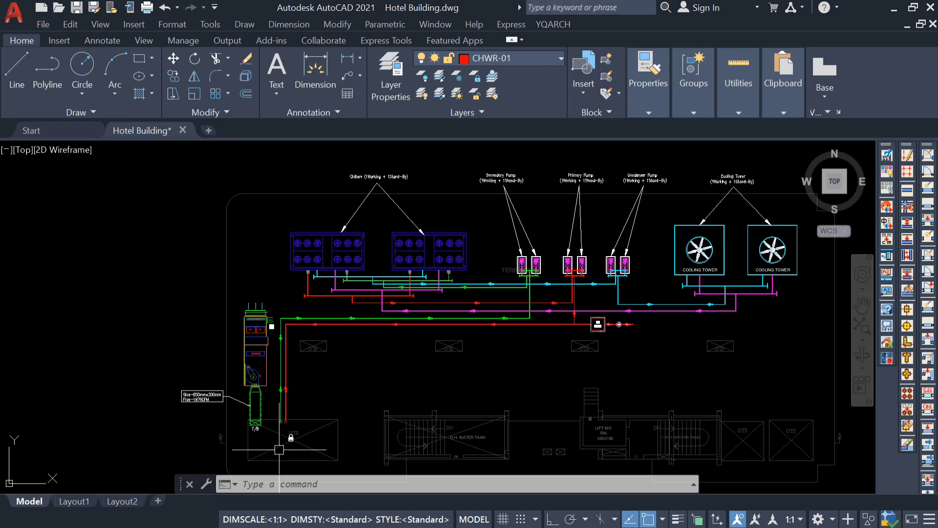
middle_drag(279, 448, 285, 393)
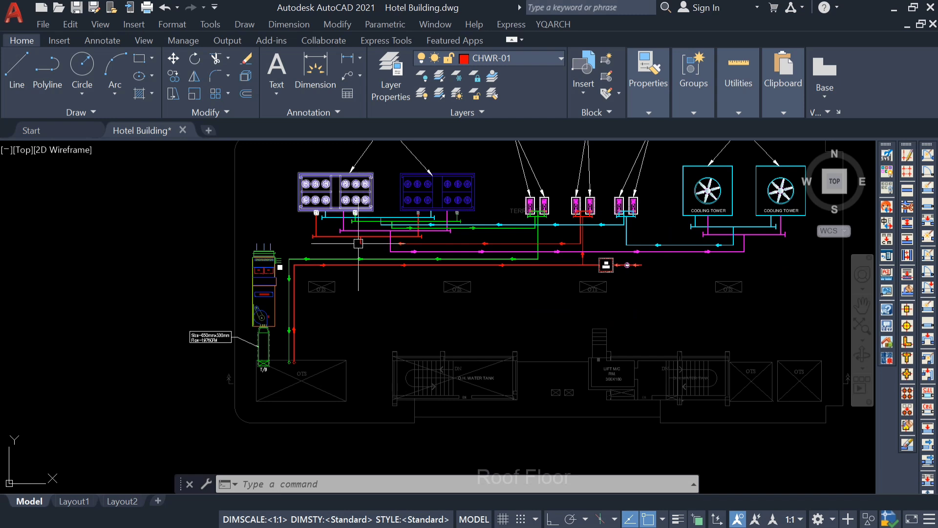
scroll(300, 326, down, 2)
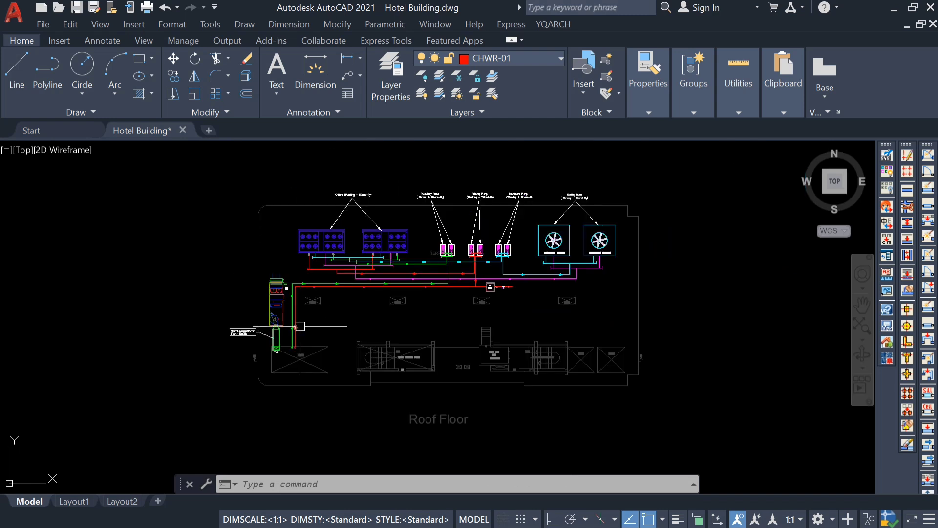
mouse_move(300, 326)
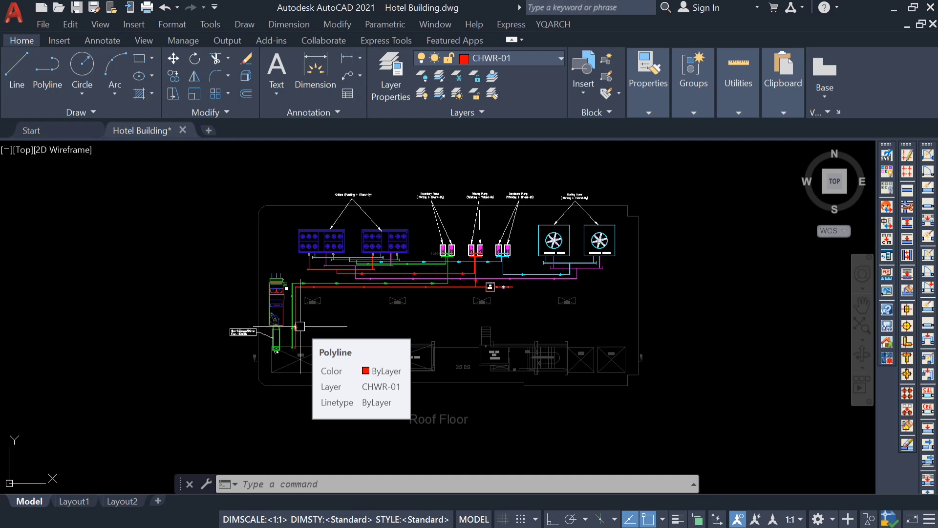
Trace the Roof Floor piping between the cooling towers, the condenser, primary and secondary pumps, and the chillers.
scroll(511, 275, up, 5)
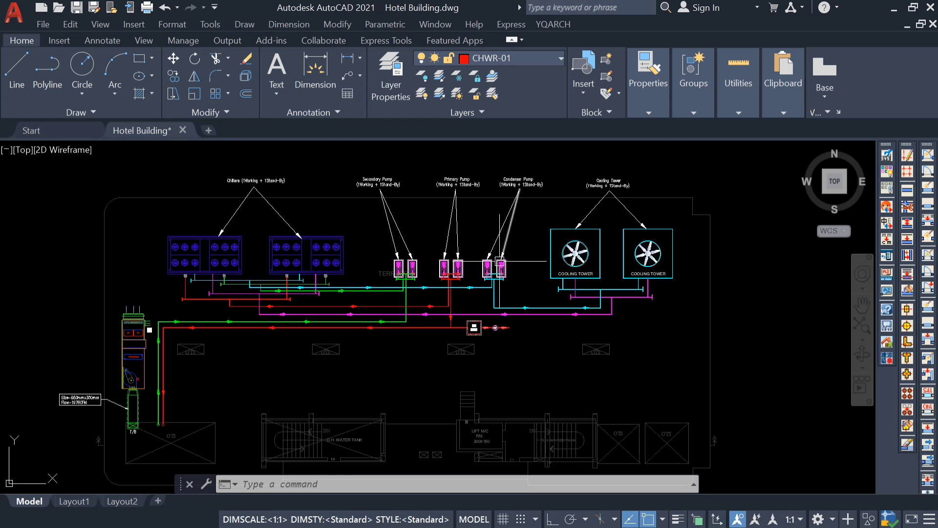
middle_drag(511, 274, 402, 273)
scroll(484, 231, up, 2)
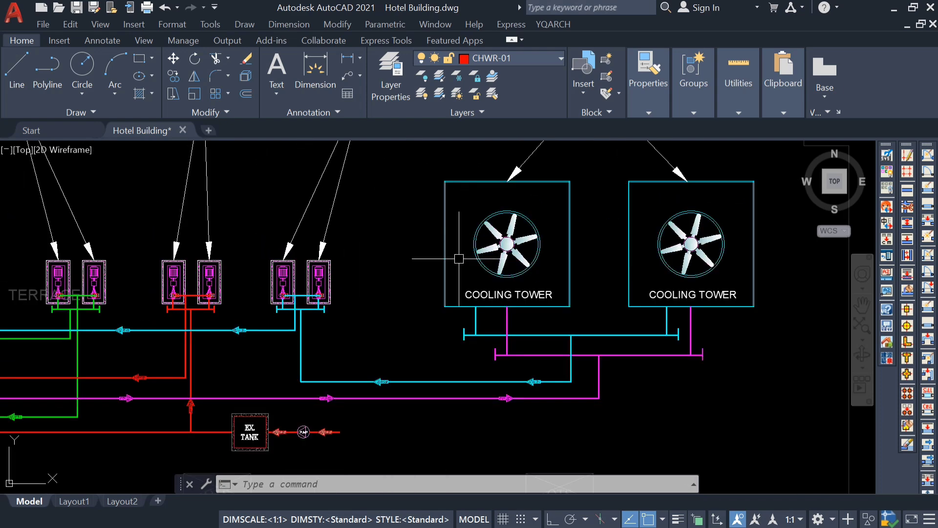
scroll(560, 223, down, 2)
scroll(527, 276, up, 2)
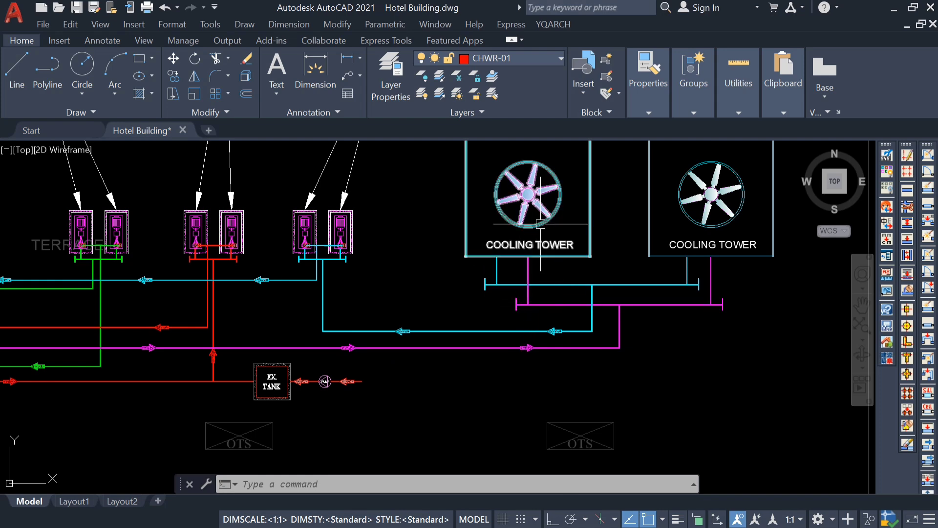
scroll(540, 231, down, 2)
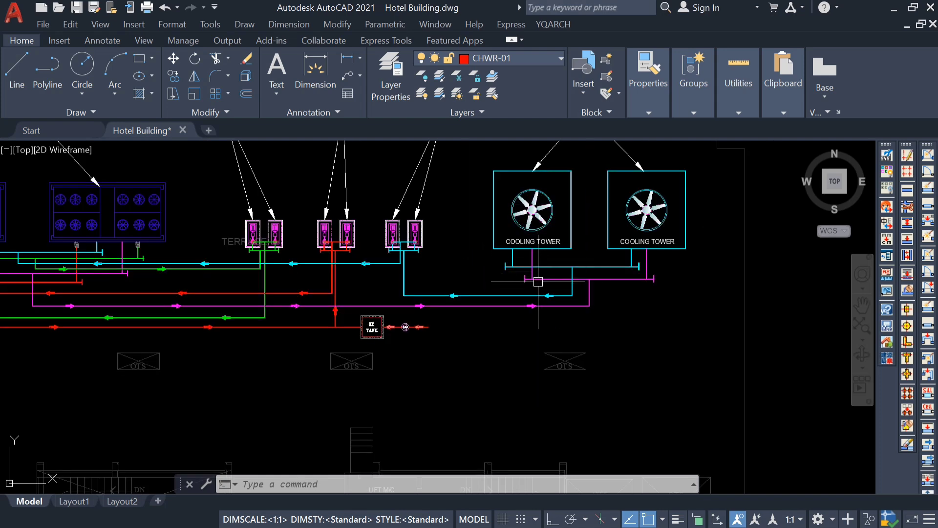
middle_drag(515, 316, 598, 410)
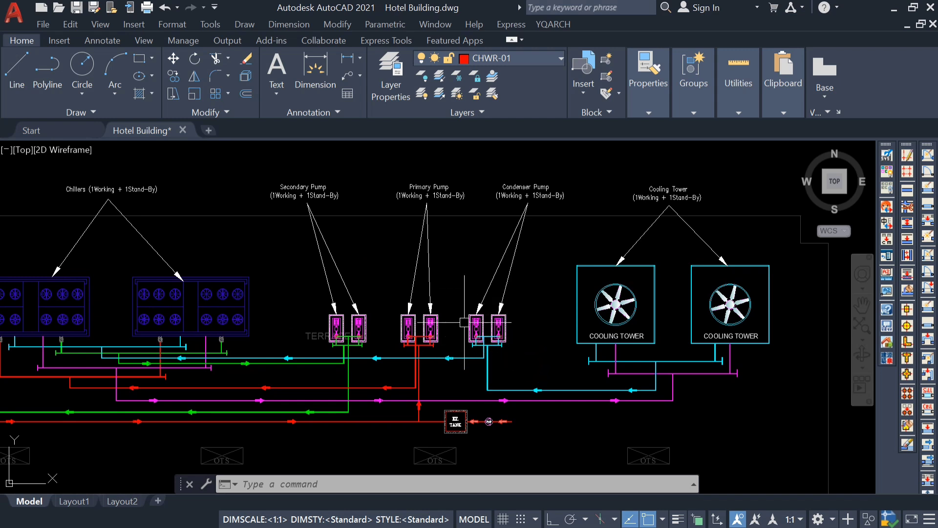
middle_drag(411, 360, 539, 374)
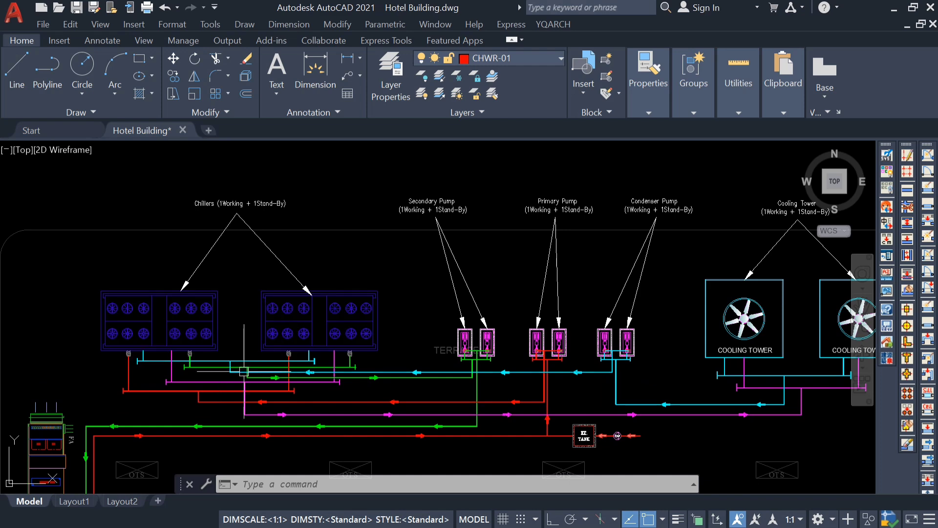
middle_drag(365, 410, 323, 375)
middle_drag(529, 393, 418, 394)
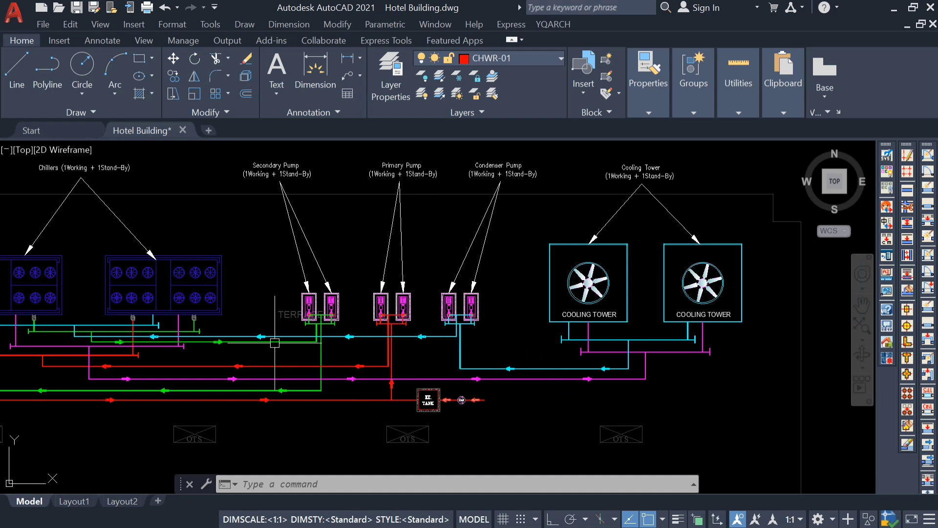
scroll(520, 250, down, 2)
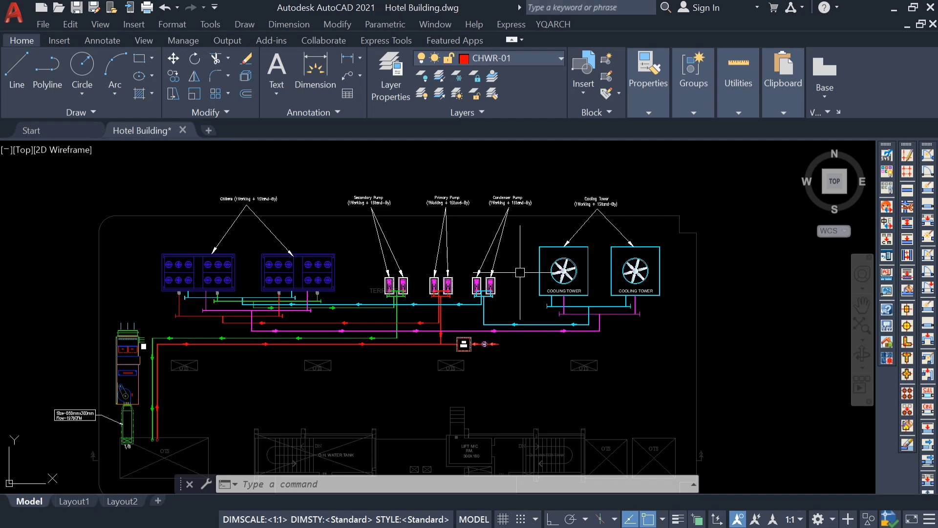
Return to the Ground Floor plan and examine the Conference room FCU, its duct and its cooling capacity and airflow note.
scroll(520, 272, down, 10)
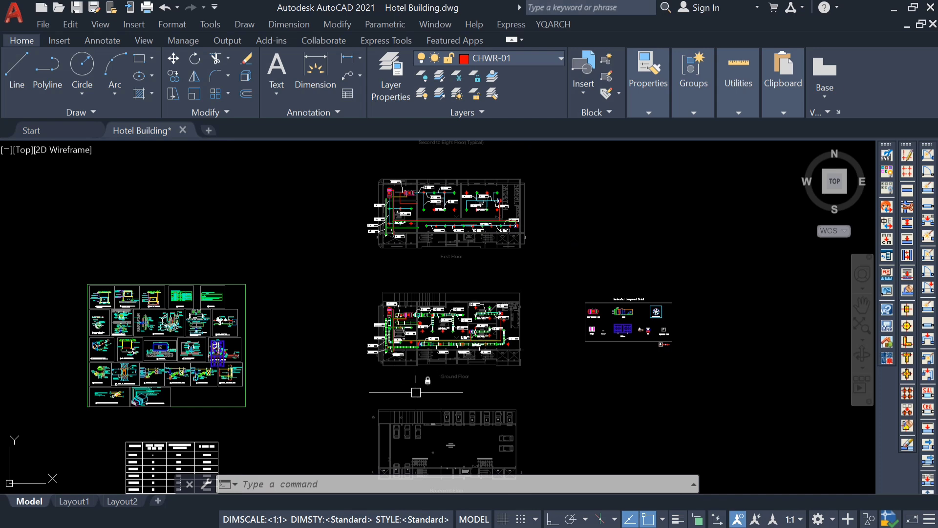
scroll(499, 360, up, 5)
scroll(513, 352, down, 3)
scroll(542, 342, up, 5)
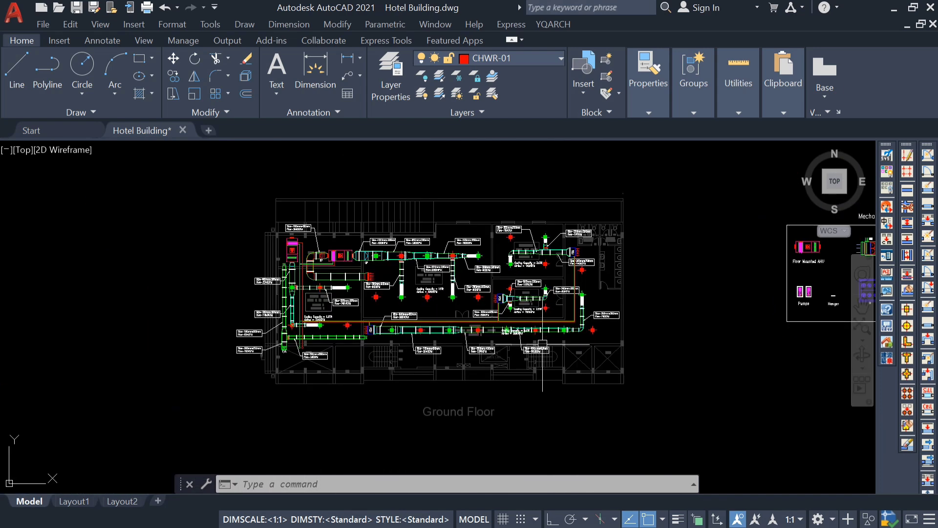
scroll(542, 342, down, 2)
scroll(471, 345, up, 10)
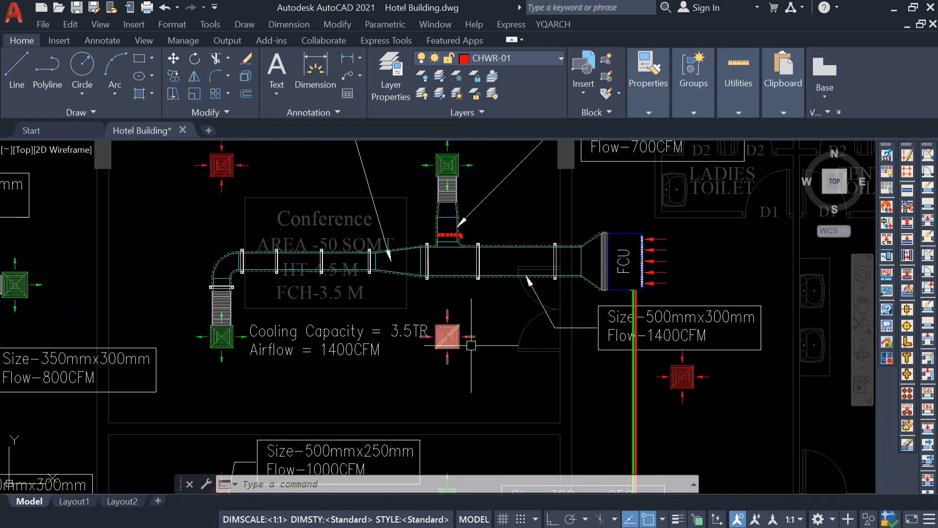
scroll(616, 313, down, 4)
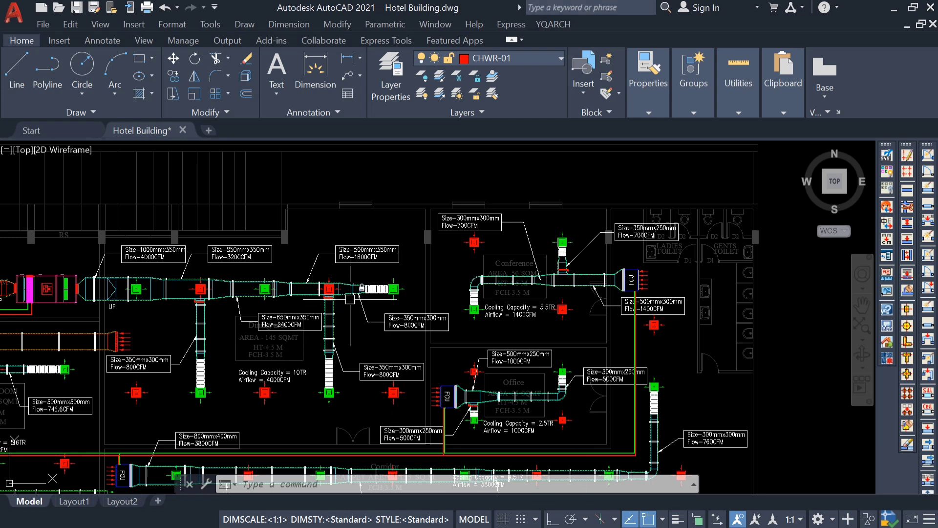
scroll(592, 313, up, 2)
middle_drag(527, 308, 426, 344)
scroll(466, 324, up, 2)
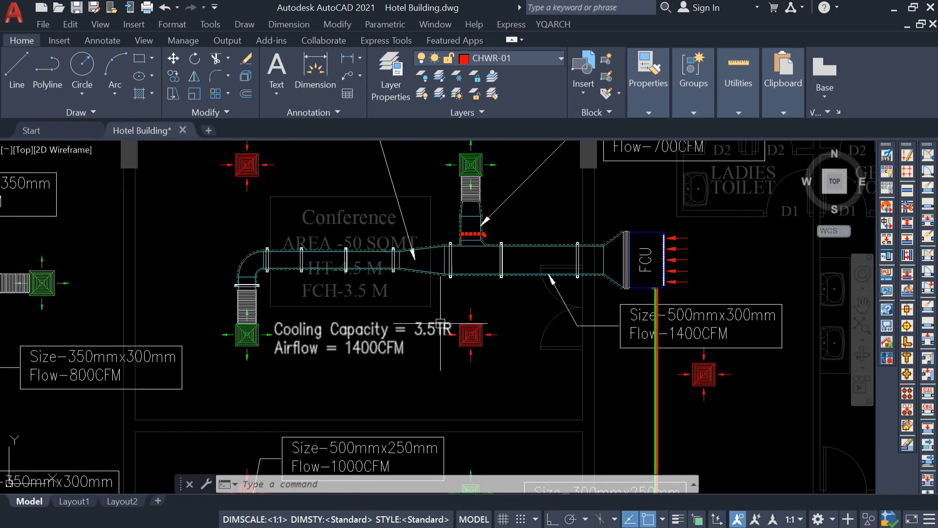
middle_drag(488, 313, 461, 320)
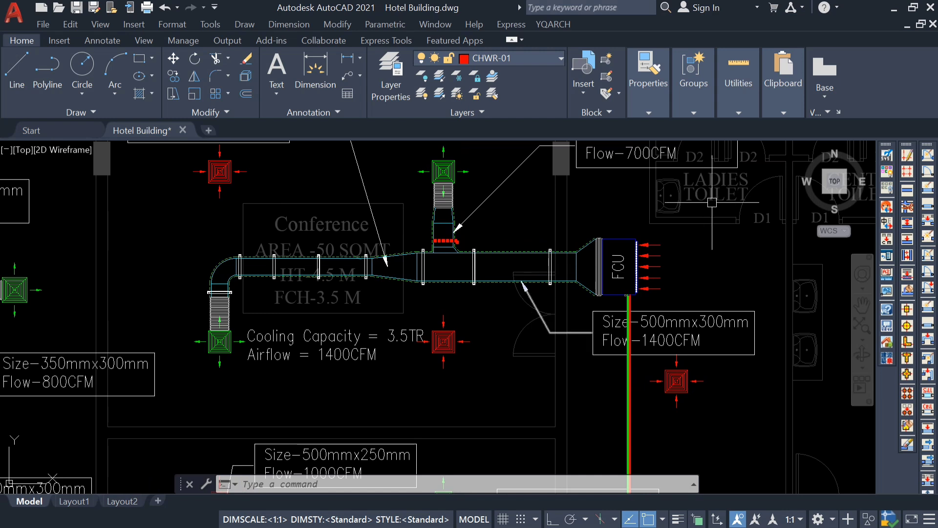
Copy the Size-500mmx300mm, Flow-1400CFM text beside the Conference FCU to the empty space below the nearby red diffuser.
middle_drag(586, 363, 528, 332)
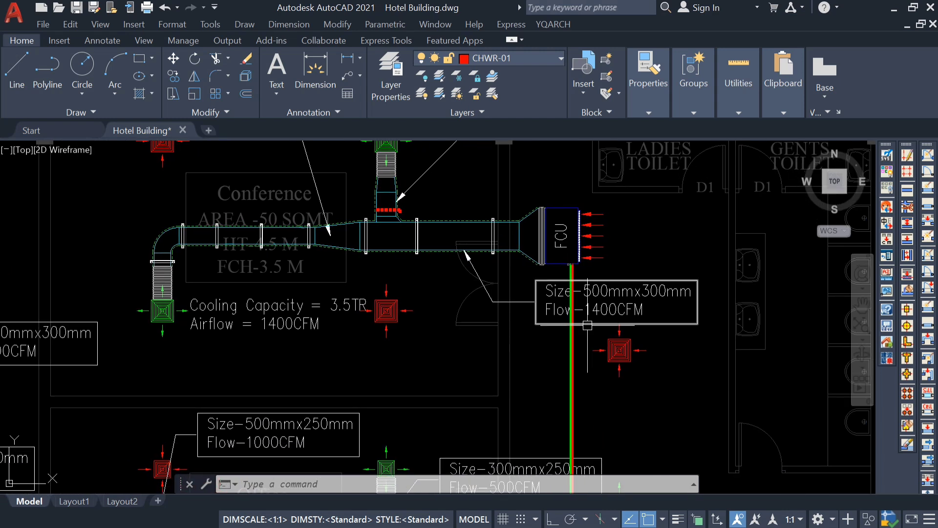
click(597, 311)
text(co)
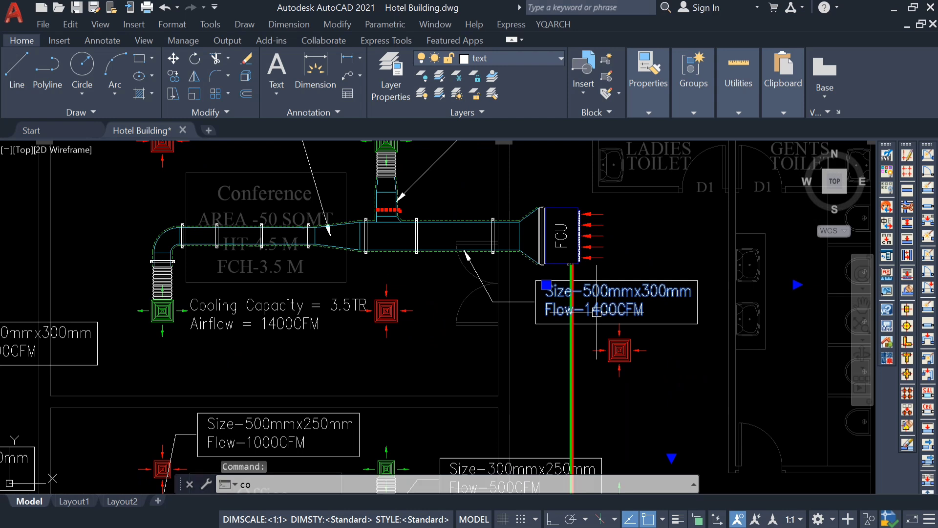
key(Return)
click(658, 263)
click(699, 361)
key(Escape)
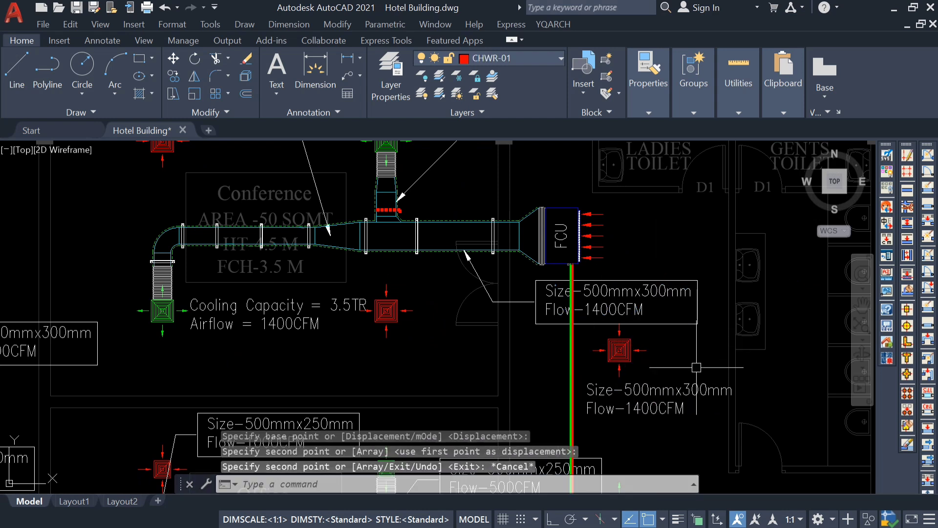
Replace the copied label's text with Flow-8.72GPM.
double_click(663, 402)
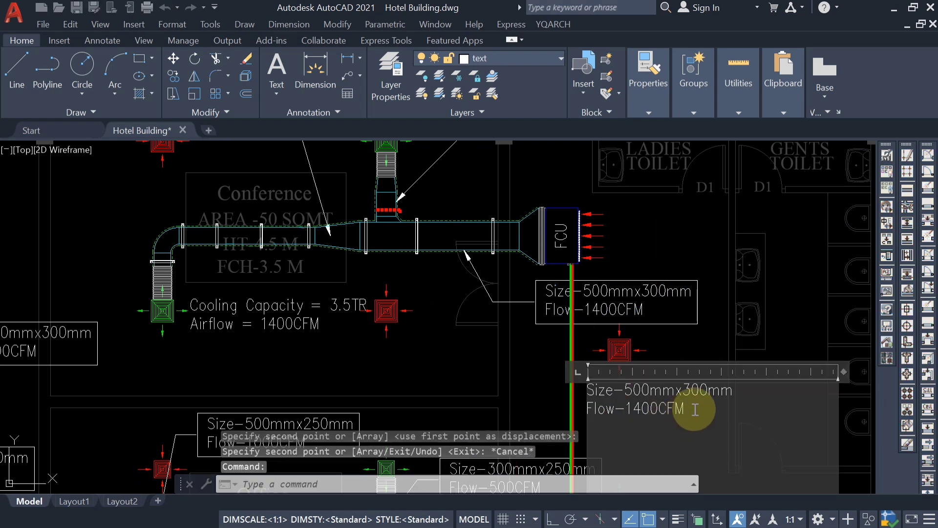
double_click(582, 383)
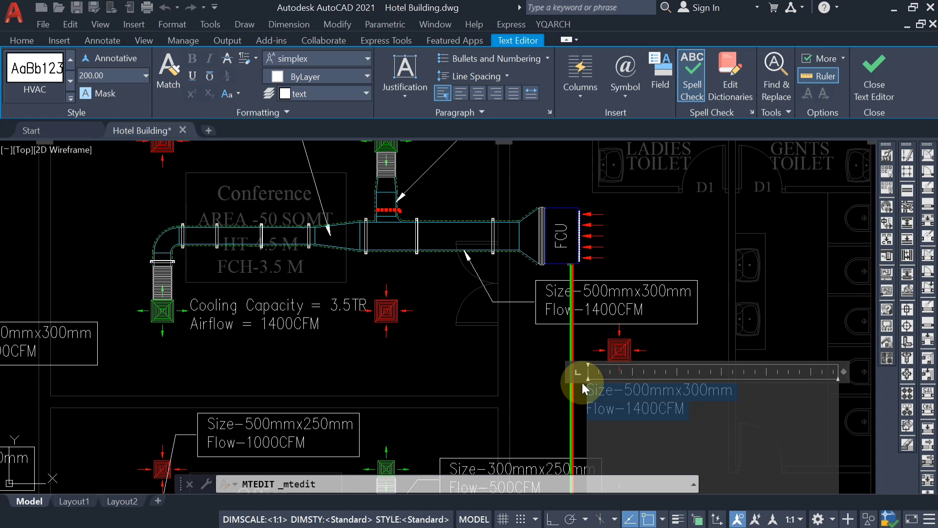
key(BackSpace)
text(GPM)
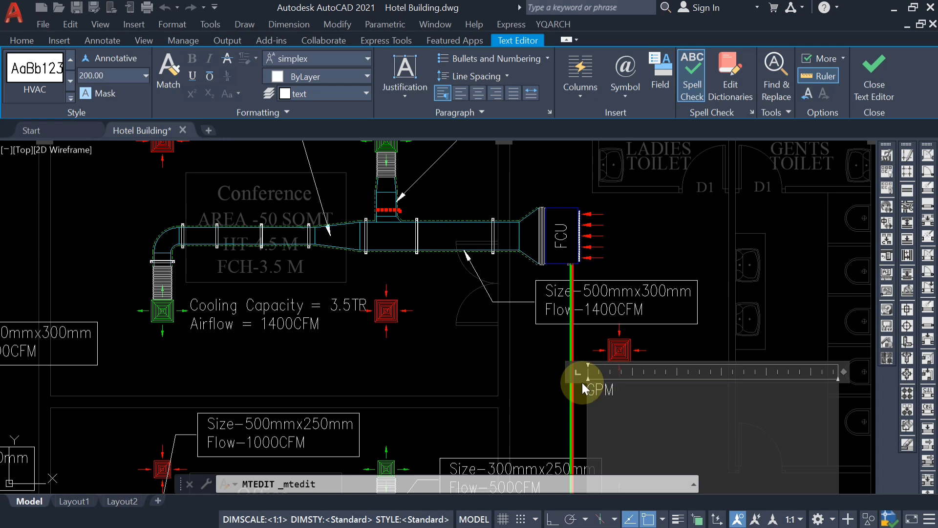
text( -8.72)
key(BackSpace)
key(BackSpace)
key(BackSpace)
key(BackSpace)
key(BackSpace)
key(BackSpace)
key(BackSpace)
key(BackSpace)
key(BackSpace)
text(Flow-8.72GPM)
click(550, 392)
Try to copy the leader of the Size-300mmx250mm duct label onto the red chilled water pipe below the Flow-8.72GPM text.
middle_drag(601, 395, 600, 348)
scroll(584, 342, up, 2)
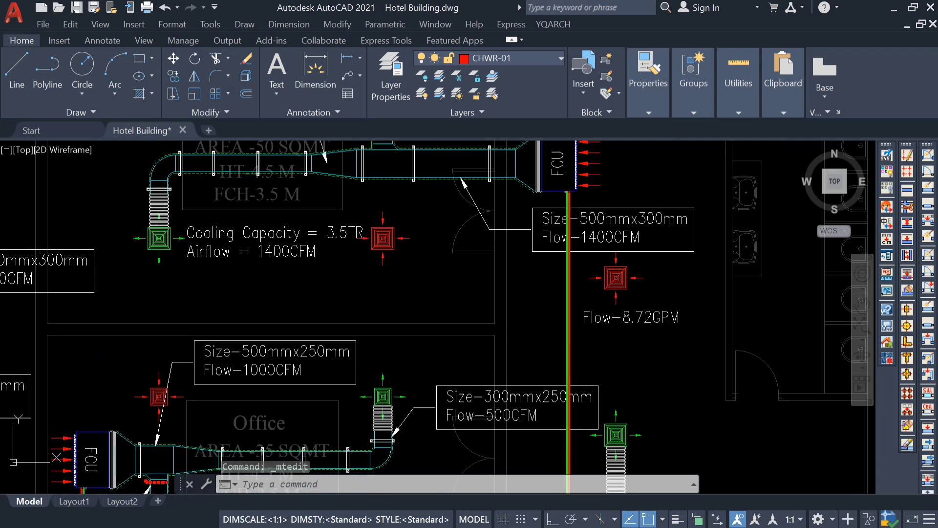
scroll(584, 342, down, 4)
middle_drag(599, 332, 599, 275)
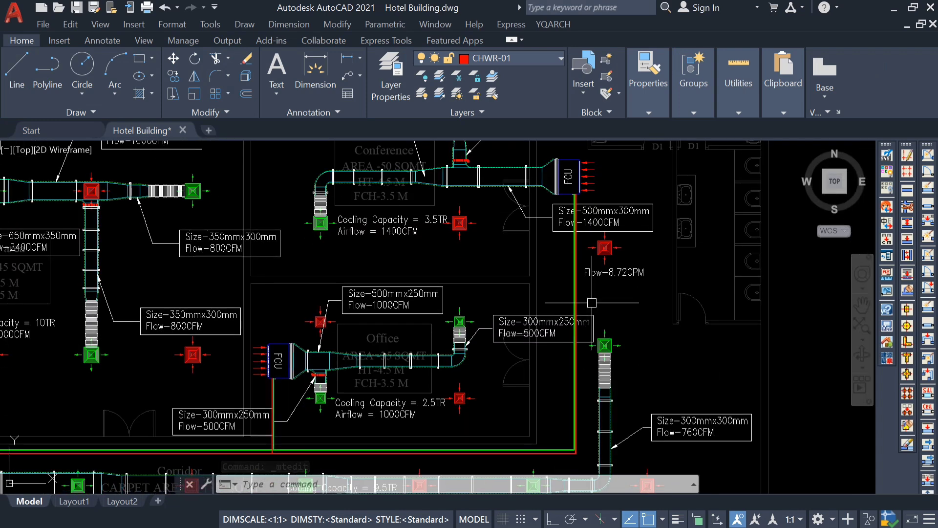
scroll(598, 275, up, 2)
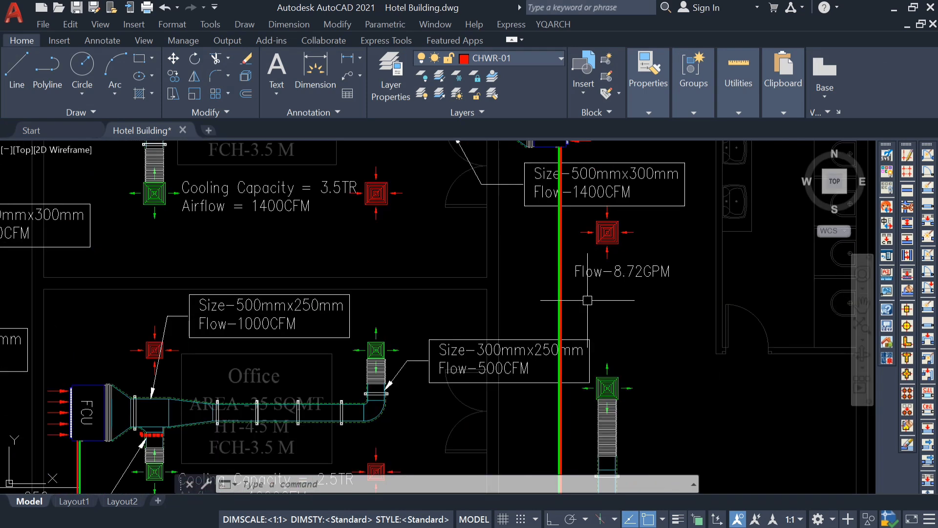
click(399, 373)
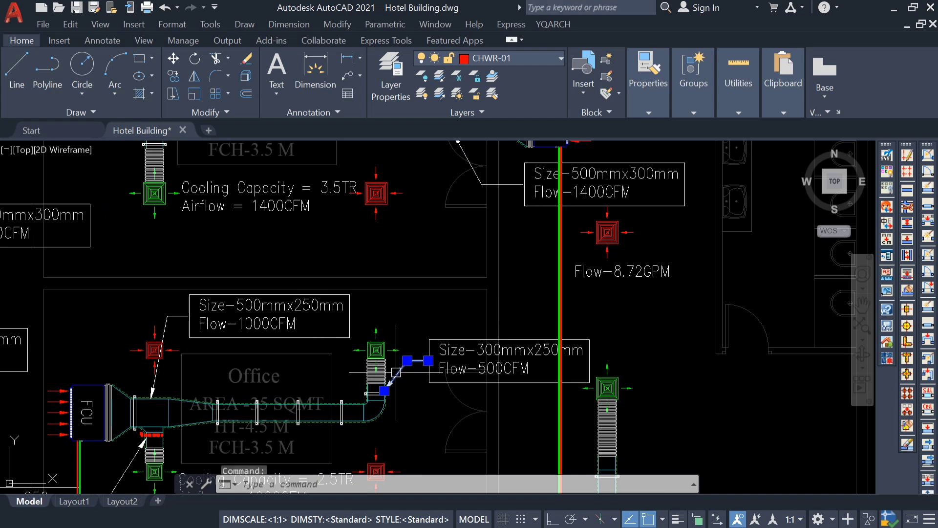
text(co)
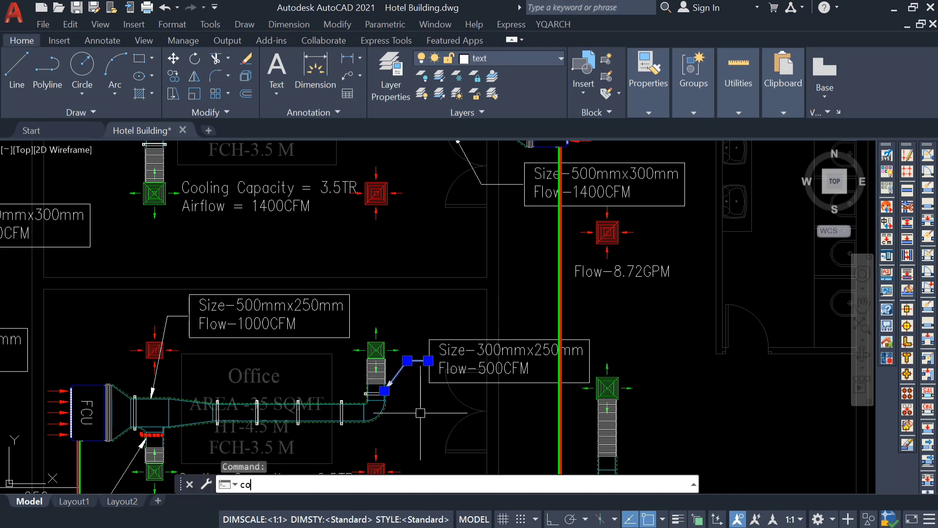
key(Return)
scroll(377, 391, up, 5)
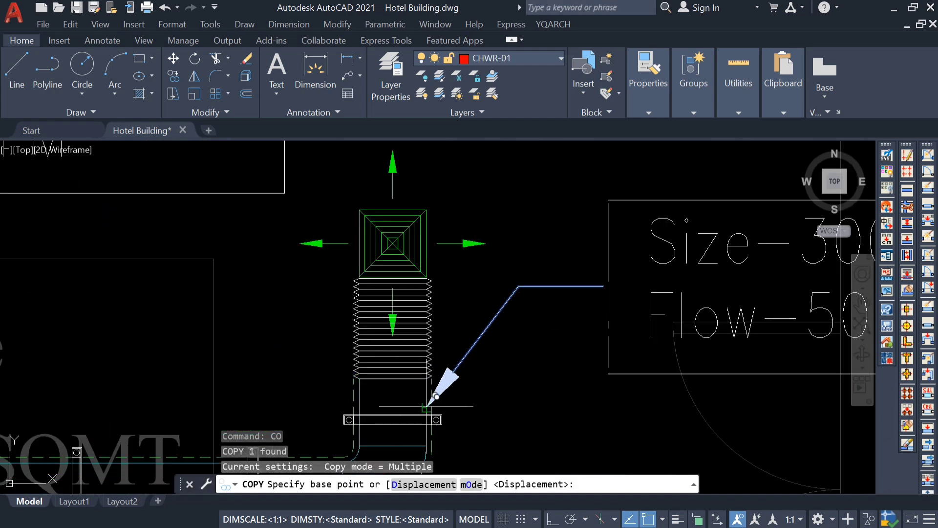
click(426, 406)
scroll(426, 406, down, 5)
scroll(586, 322, up, 5)
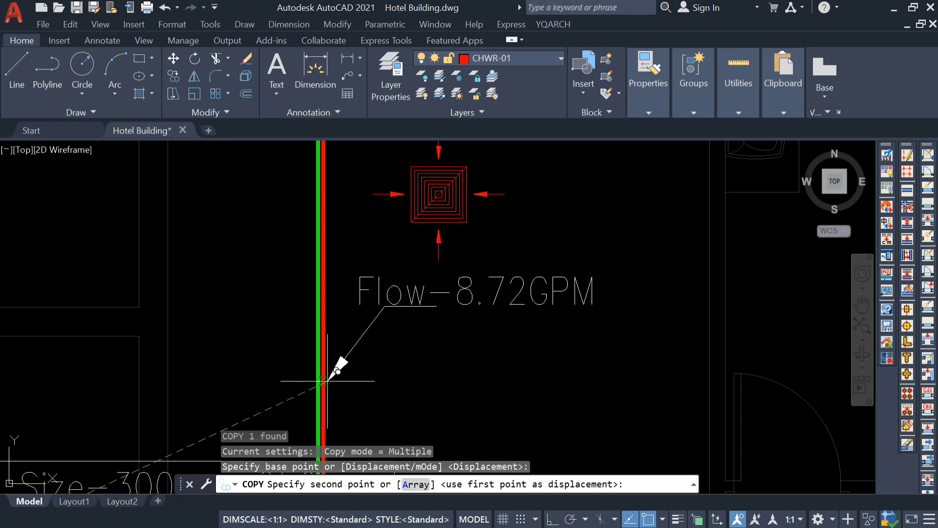
click(323, 381)
key(Escape)
middle_drag(347, 344, 456, 319)
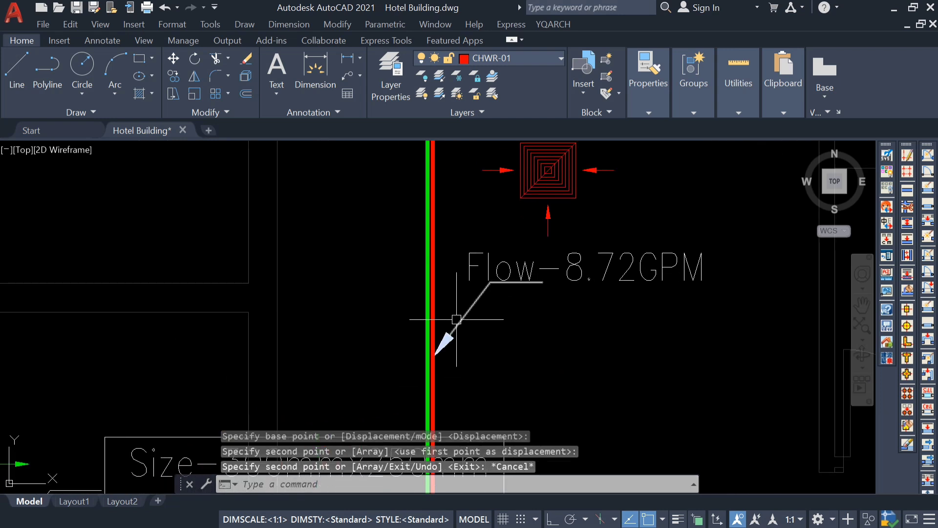
click(456, 320)
scroll(466, 329, down, 2)
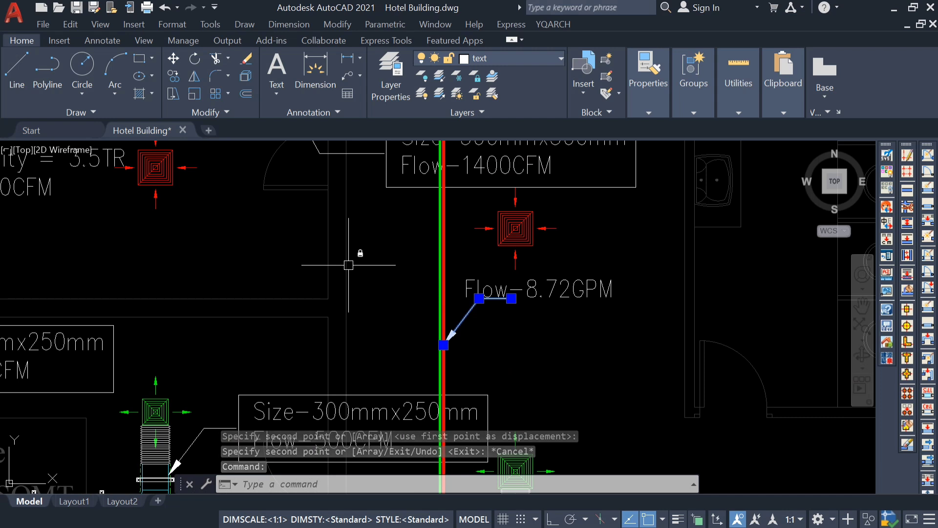
Draw a flat horizontal ellipse around the green and red chilled water pipes, just below the Flow-8.72GPM text.
click(139, 76)
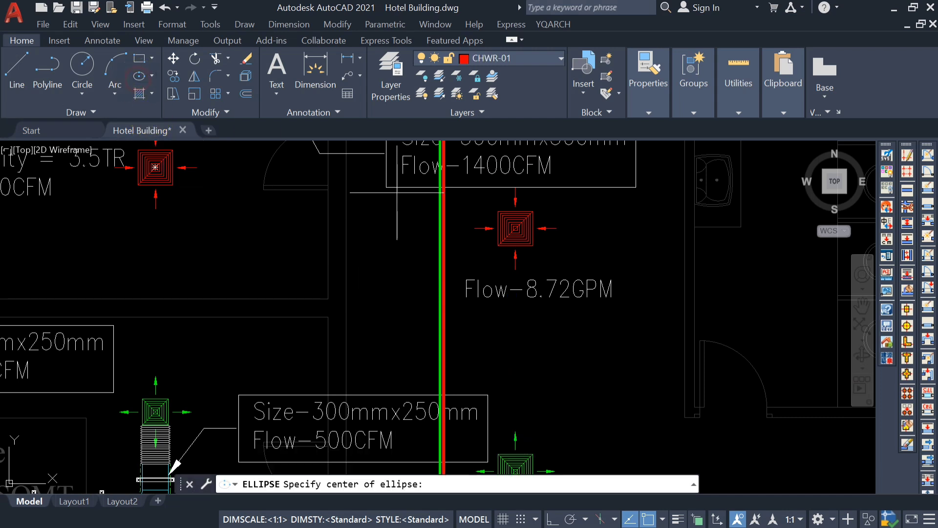
click(441, 341)
scroll(416, 354, up, 3)
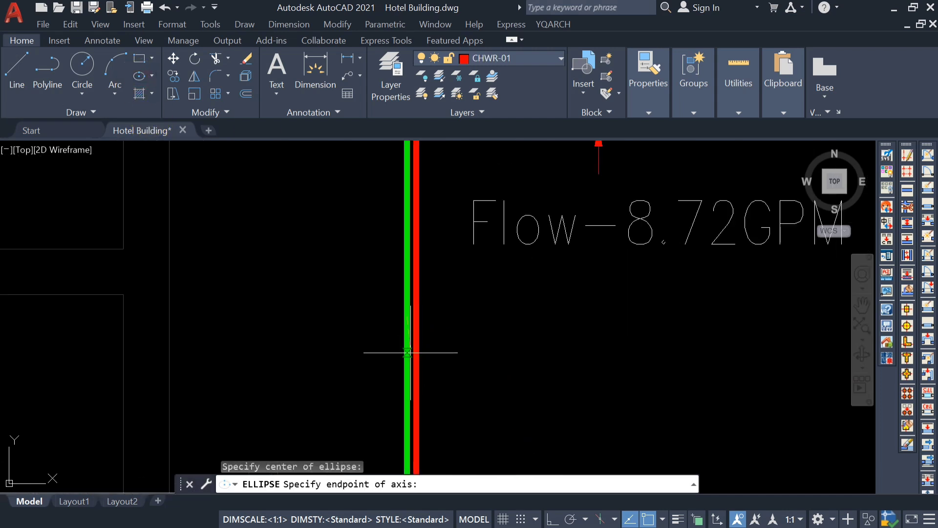
click(415, 349)
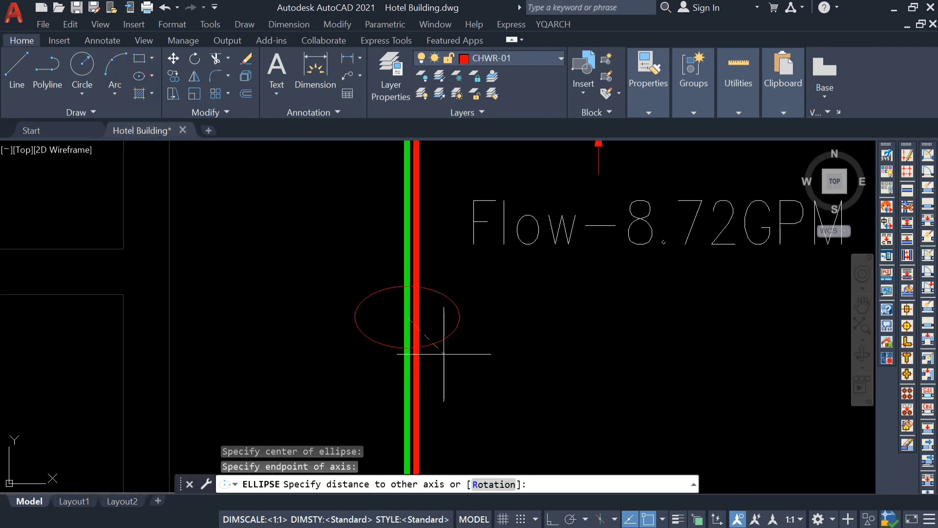
click(480, 335)
key(Escape)
click(470, 332)
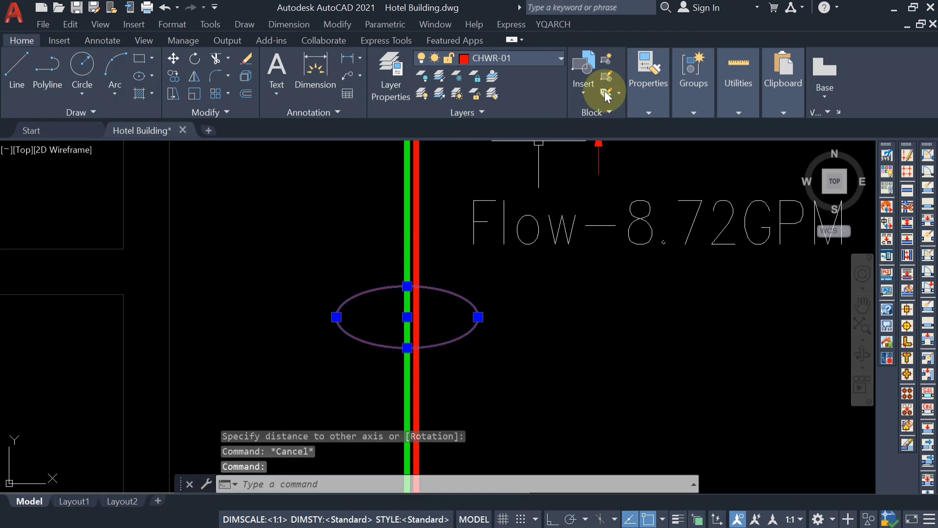
click(517, 56)
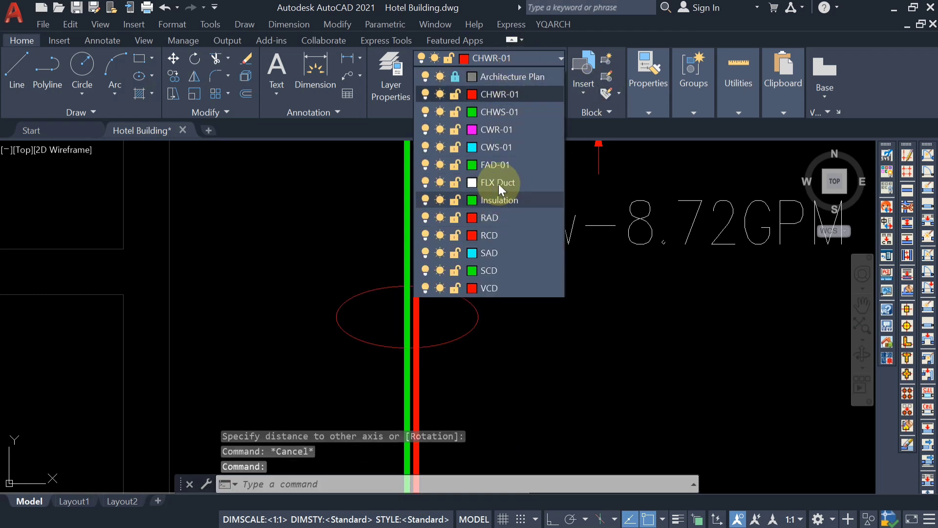
click(508, 95)
scroll(489, 241, down, 4)
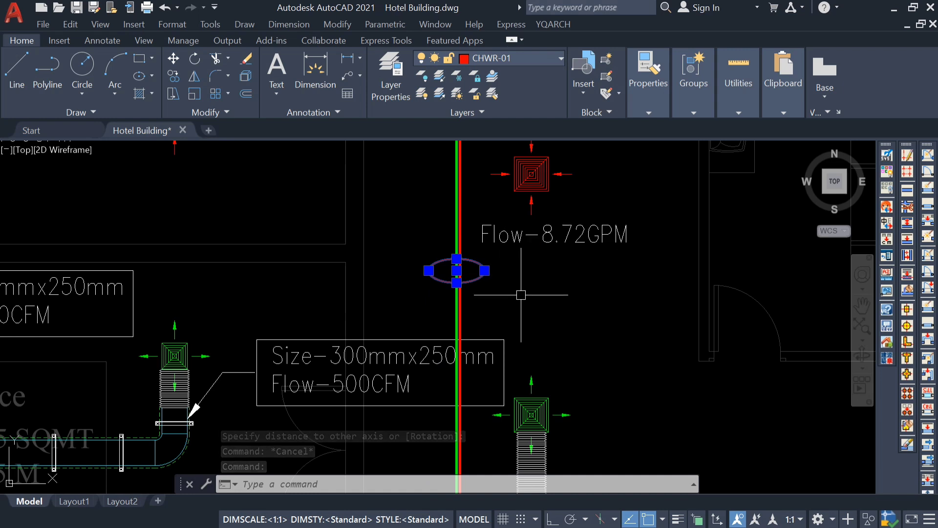
text(m)
key(Escape)
Match the ellipse's properties to those of the Flow-8.72GPM text.
text(ma)
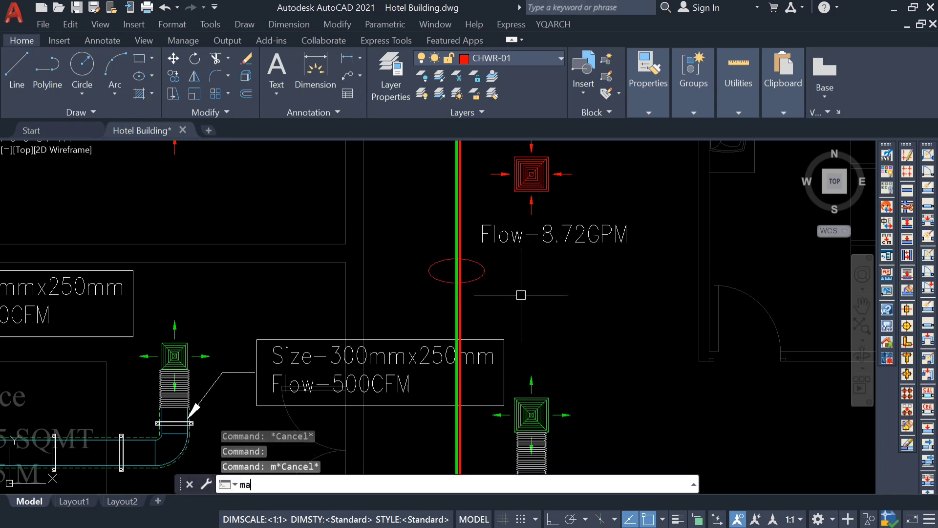
key(Return)
click(531, 235)
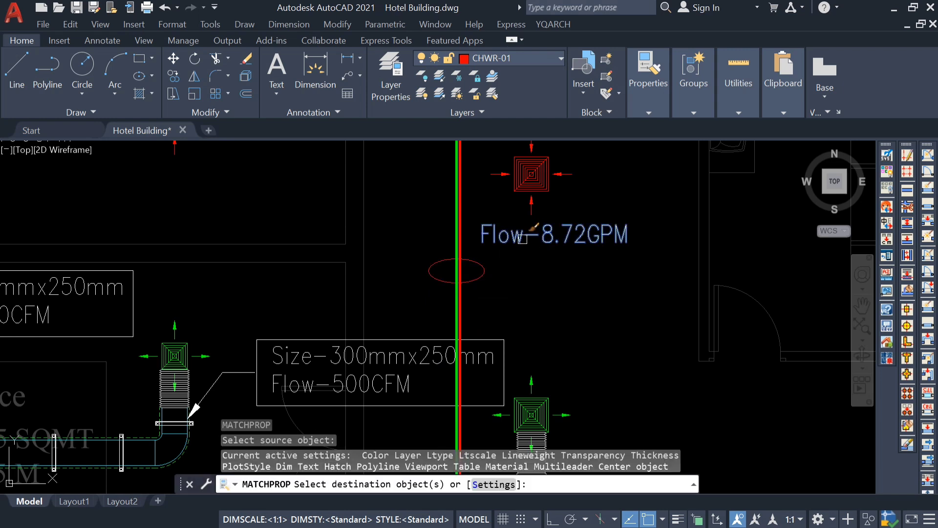
click(484, 269)
key(Escape)
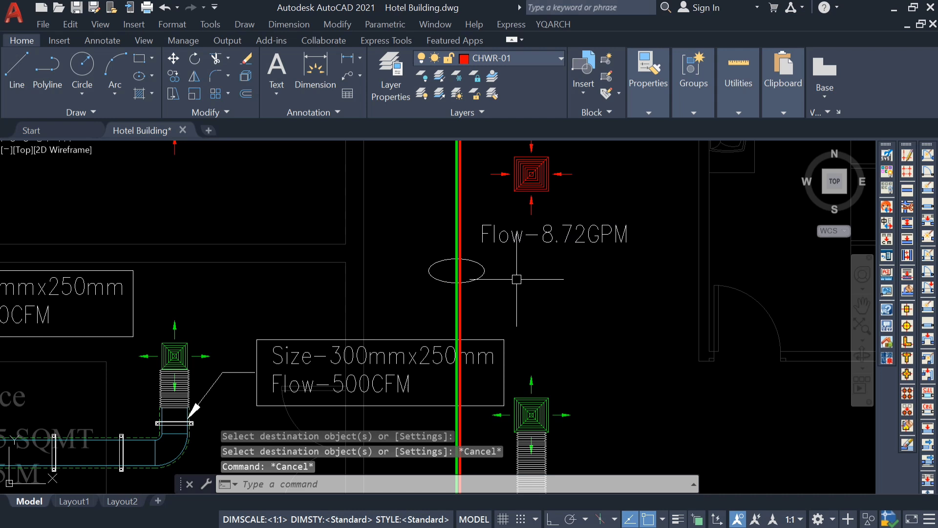
text(le)
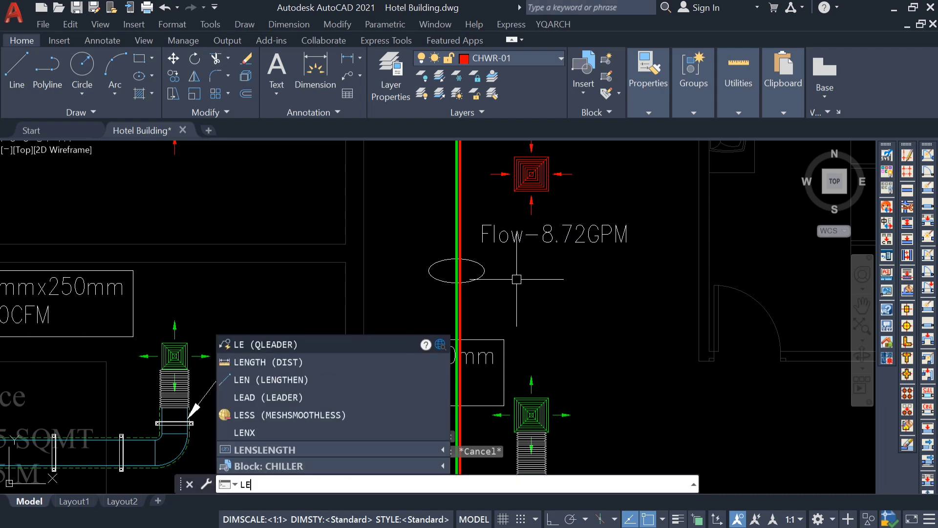
key(Return)
scroll(491, 269, up, 4)
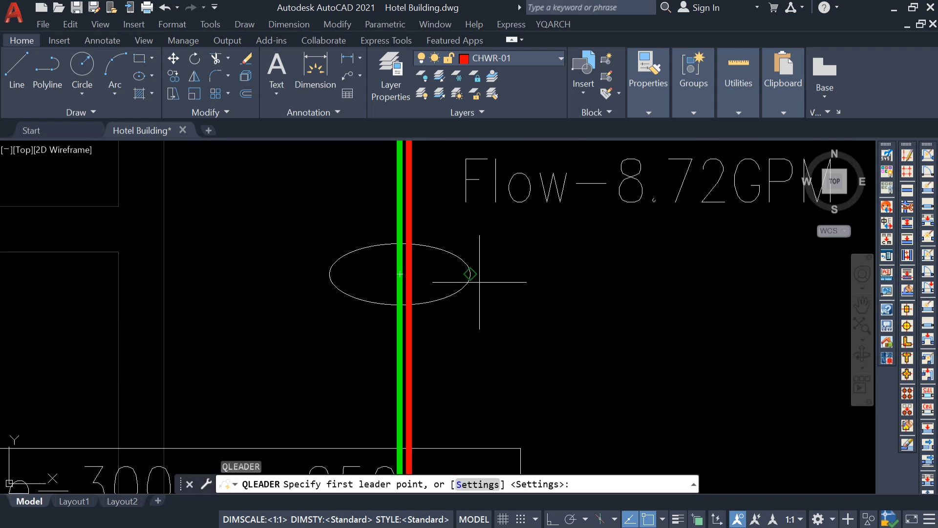
scroll(493, 269, down, 4)
key(Escape)
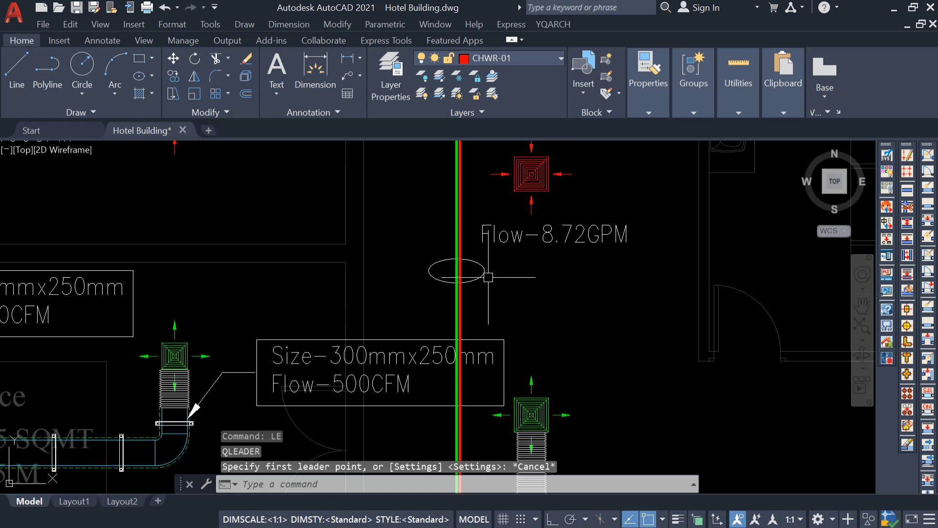
Draw a horizontal line with Ortho on from the ellipse's outer end, running beneath the Flow-8.72GPM text.
text(l)
key(Return)
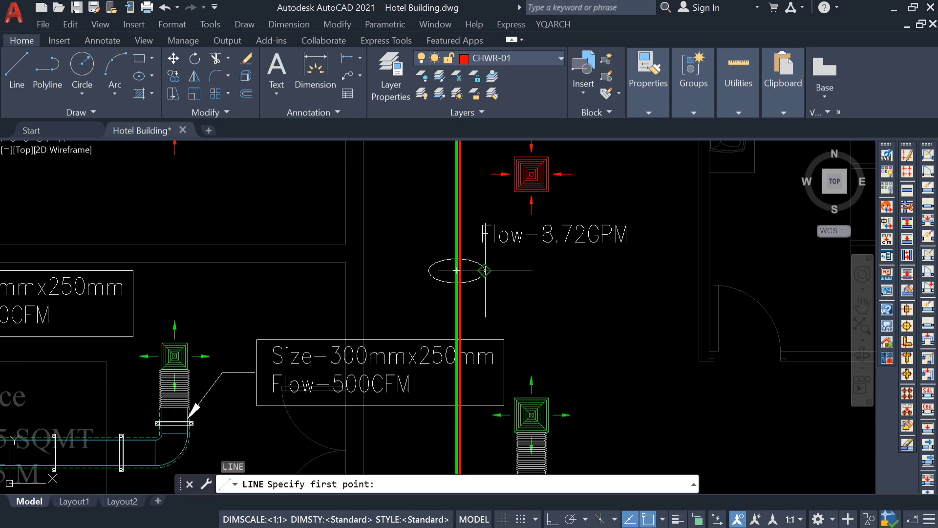
click(484, 271)
scroll(605, 281, up, 4)
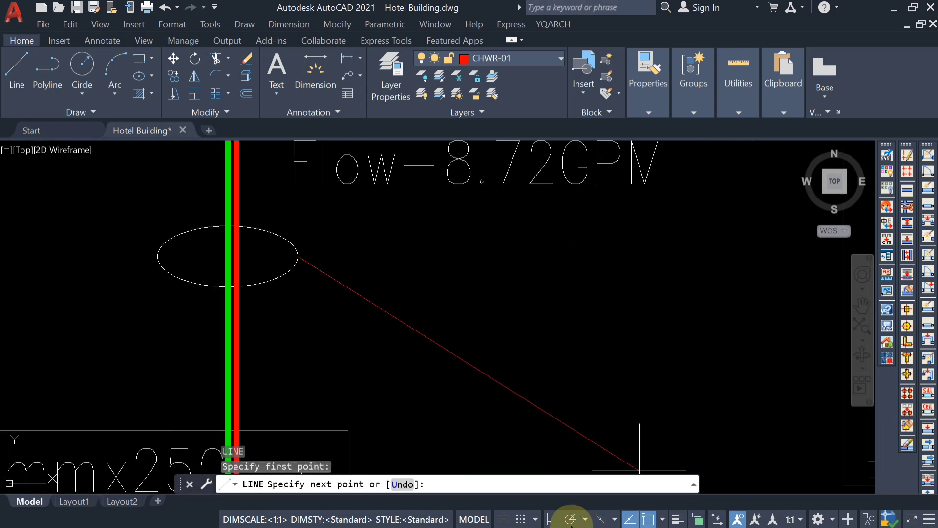
click(552, 520)
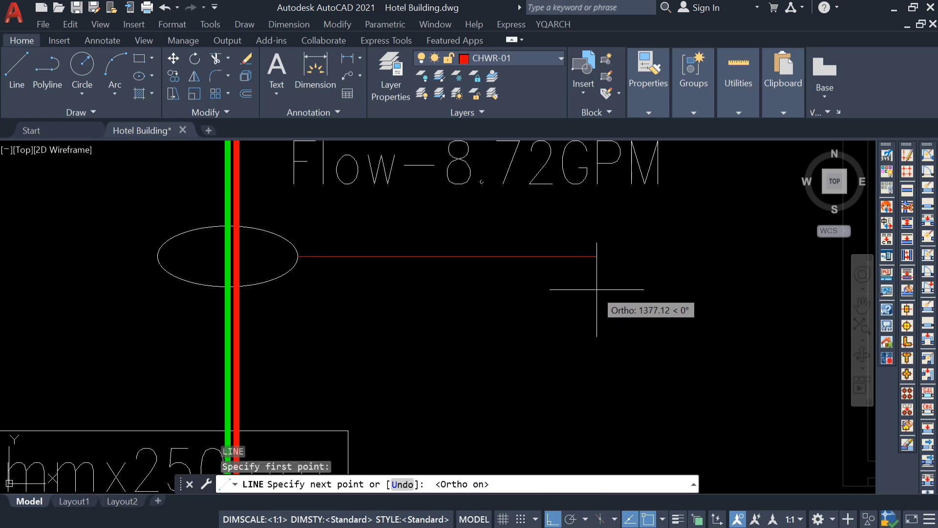
key(Escape)
key(Escape)
scroll(662, 283, down, 4)
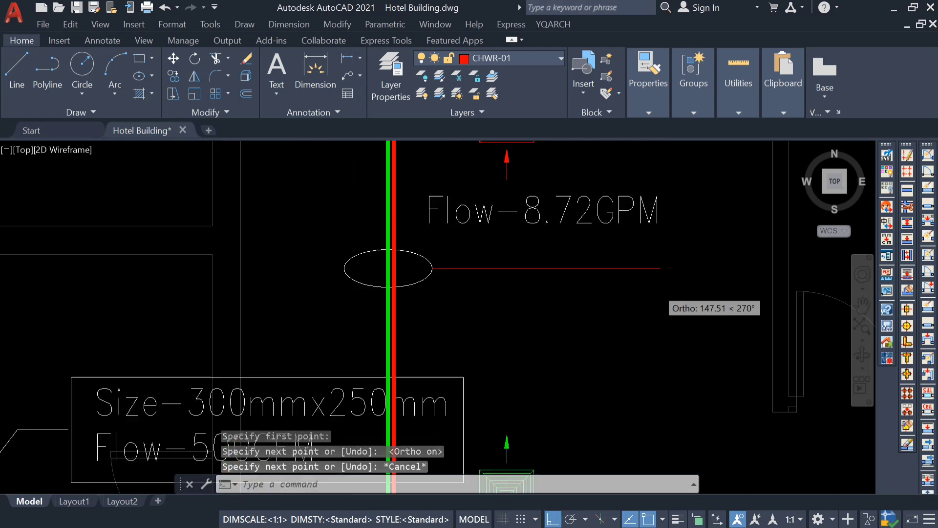
Move the Flow-8.72GPM text down with Ortho off so it sits just above the horizontal line.
click(594, 259)
scroll(595, 277, down, 2)
text(m)
key(Return)
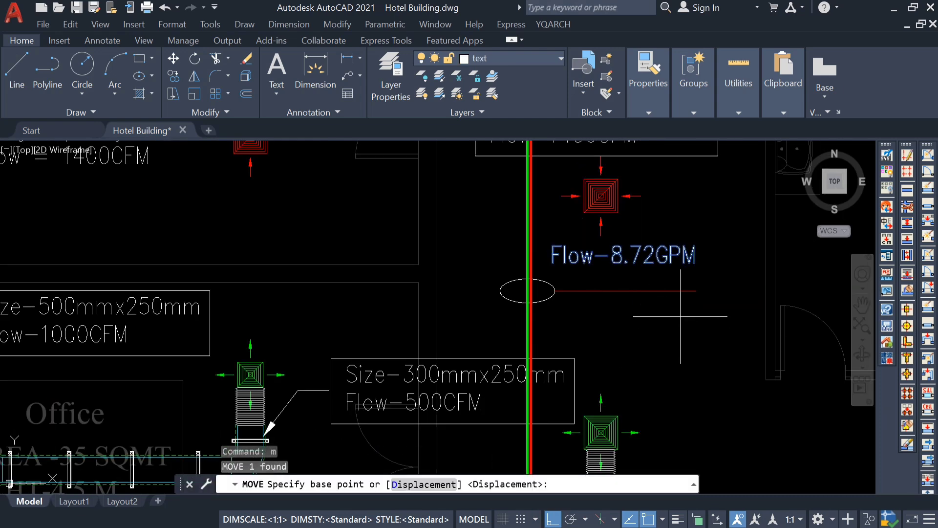
click(689, 296)
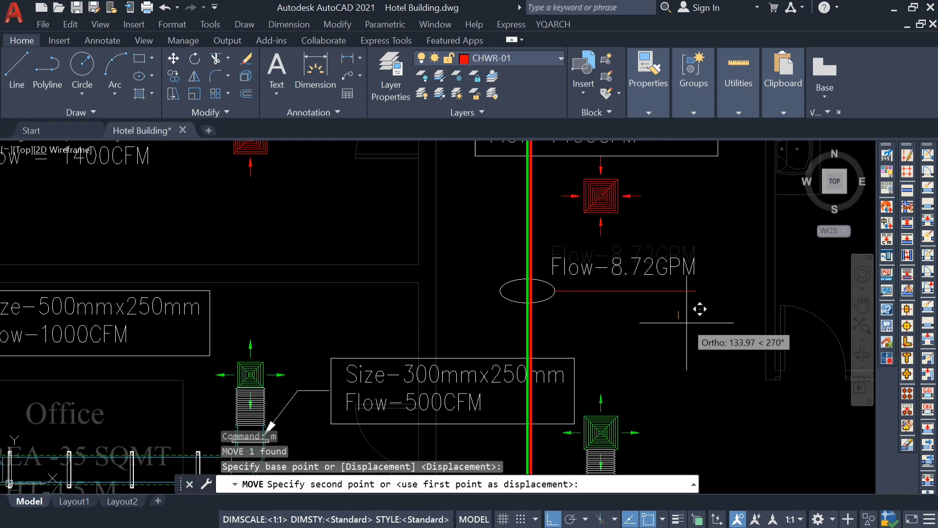
click(552, 519)
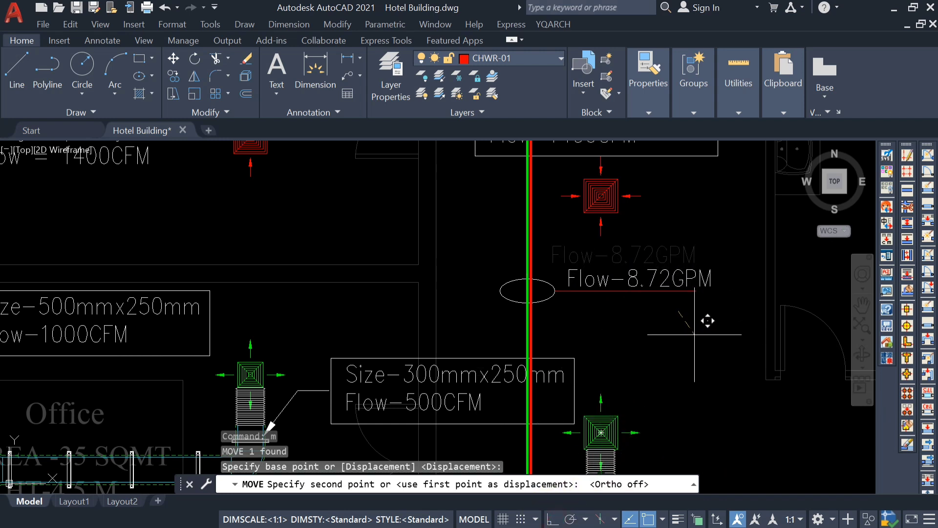
key(Escape)
Match the horizontal line's properties to those of the ellipse.
text(ma)
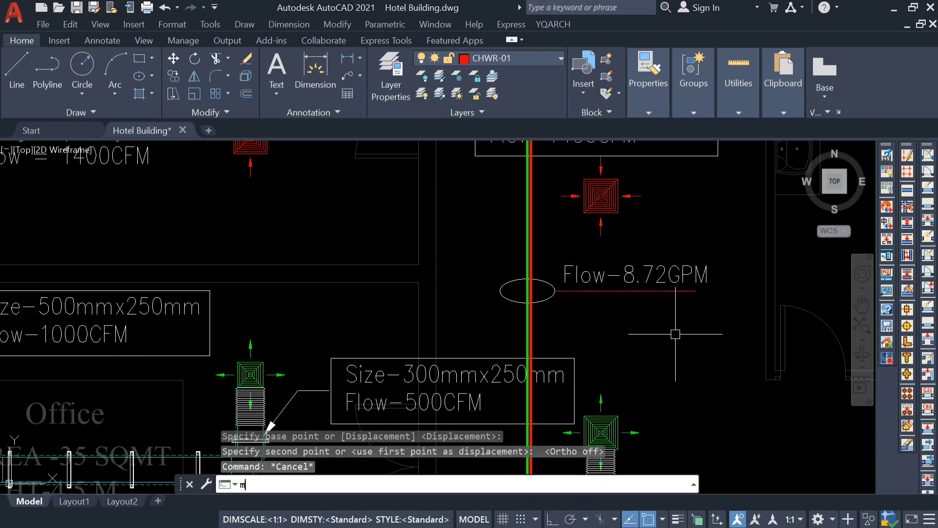
key(Return)
scroll(550, 291, up, 4)
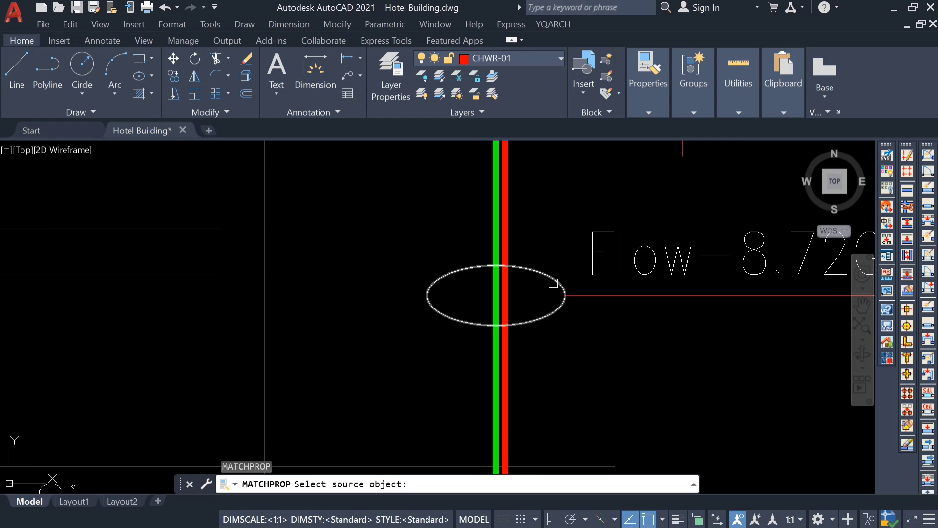
click(553, 283)
click(593, 295)
key(Escape)
scroll(595, 296, down, 7)
Stretch the free end of the horizontal line to the end of the Flow-8.72GPM text.
click(625, 297)
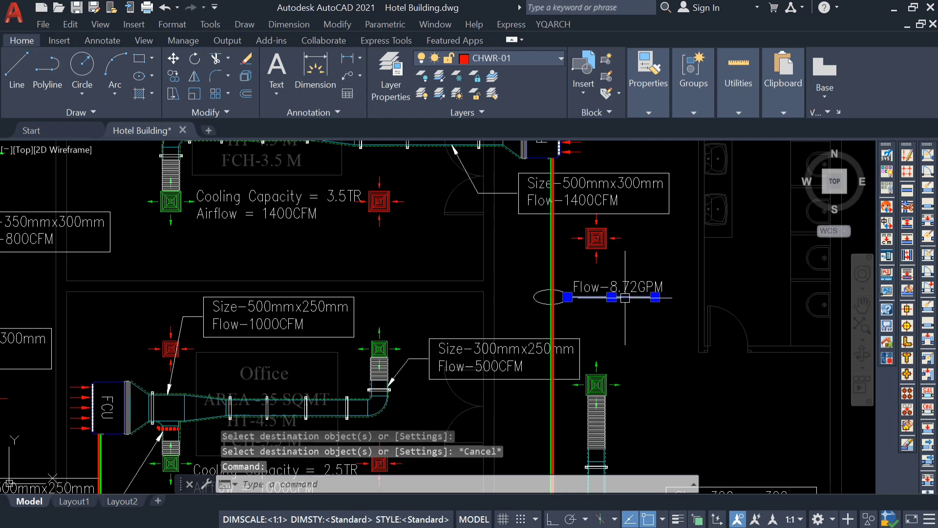
scroll(626, 297, up, 4)
click(687, 298)
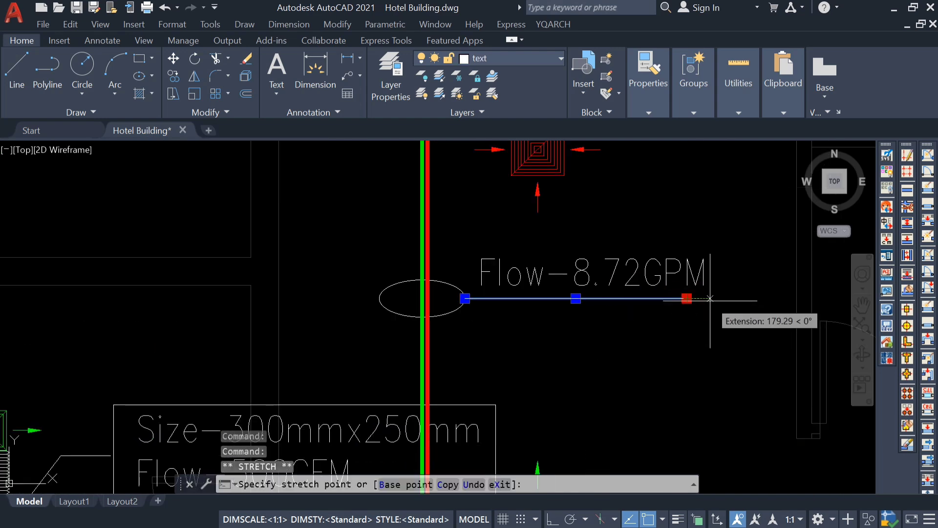
key(Escape)
Examine the chilled water pipe run from the Conference FCU annotation to the Office FCU branch.
scroll(560, 266, down, 4)
mouse_move(546, 295)
middle_down()
mouse_move(531, 261)
mouse_move(563, 224)
middle_up()
scroll(545, 292, down, 4)
scroll(522, 264, up, 4)
scroll(523, 264, down, 4)
scroll(400, 295, up, 2)
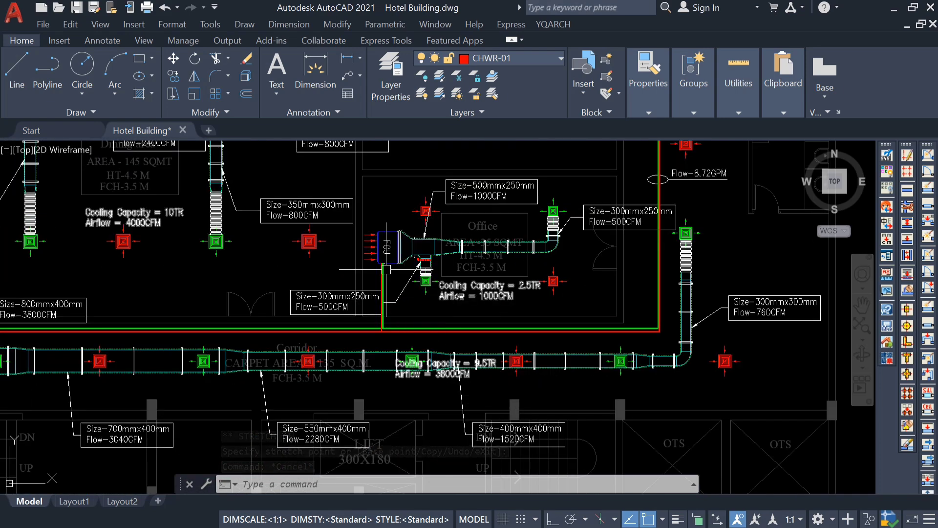
scroll(400, 287, up, 2)
scroll(431, 322, down, 5)
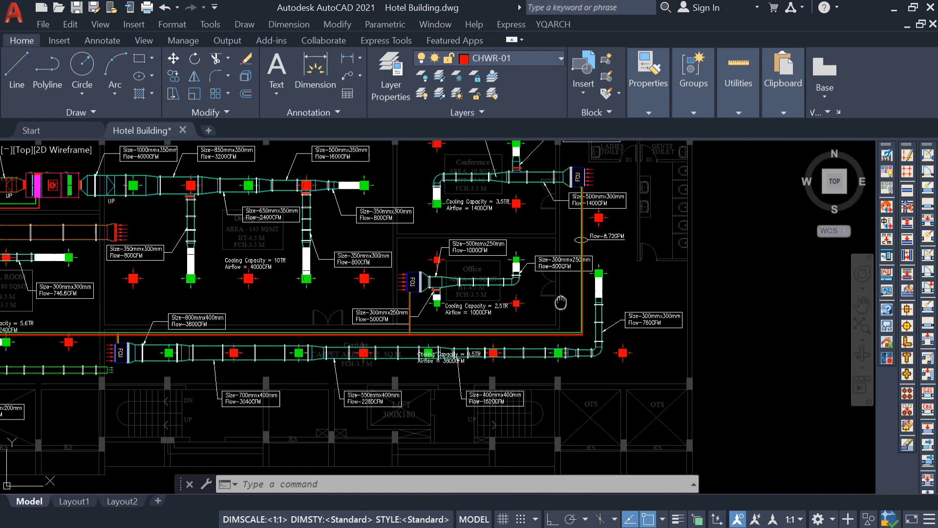
Copy the ellipse, line and Flow-8.72GPM text by the ellipse's center onto the vertical pipes below the Office FCU.
scroll(537, 244, up, 6)
click(562, 223)
click(495, 284)
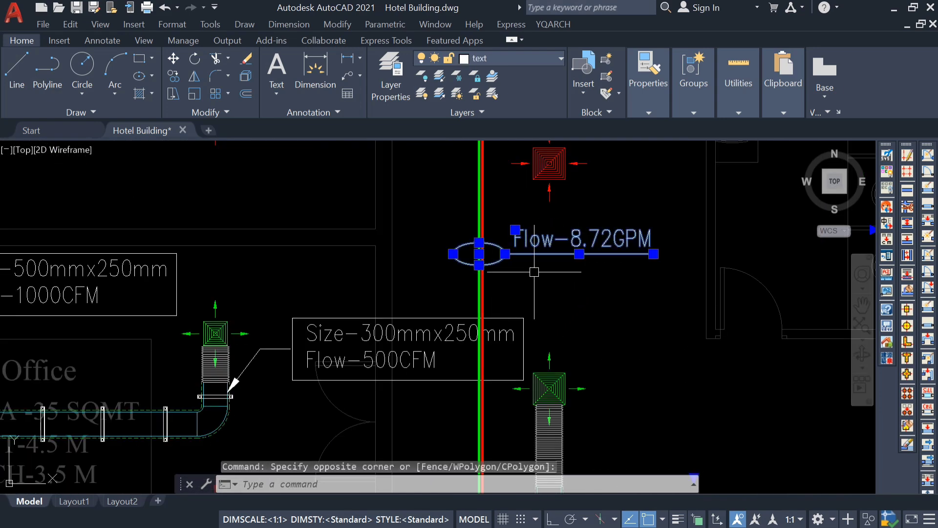
text(co)
key(Return)
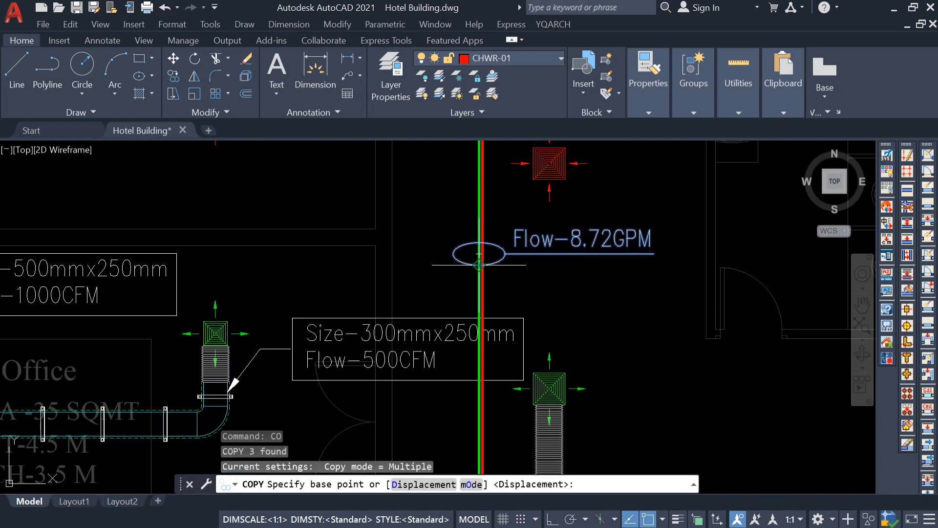
click(479, 253)
scroll(479, 253, down, 5)
scroll(494, 278, up, 7)
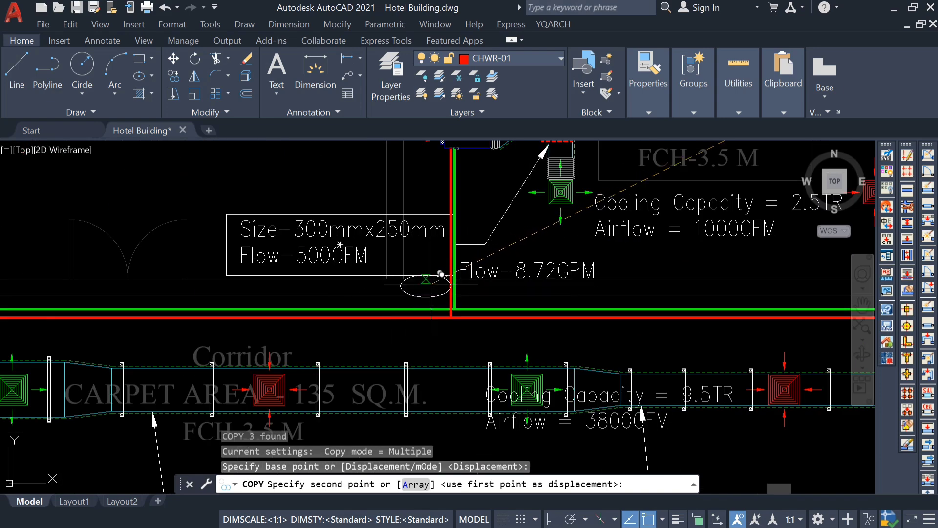
scroll(493, 277, down, 4)
scroll(466, 252, up, 3)
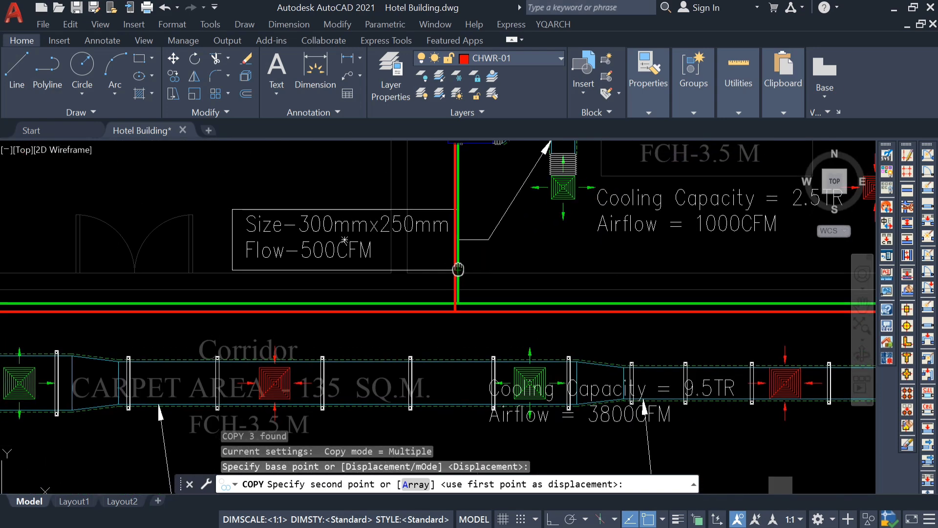
click(454, 257)
key(Escape)
scroll(465, 273, down, 4)
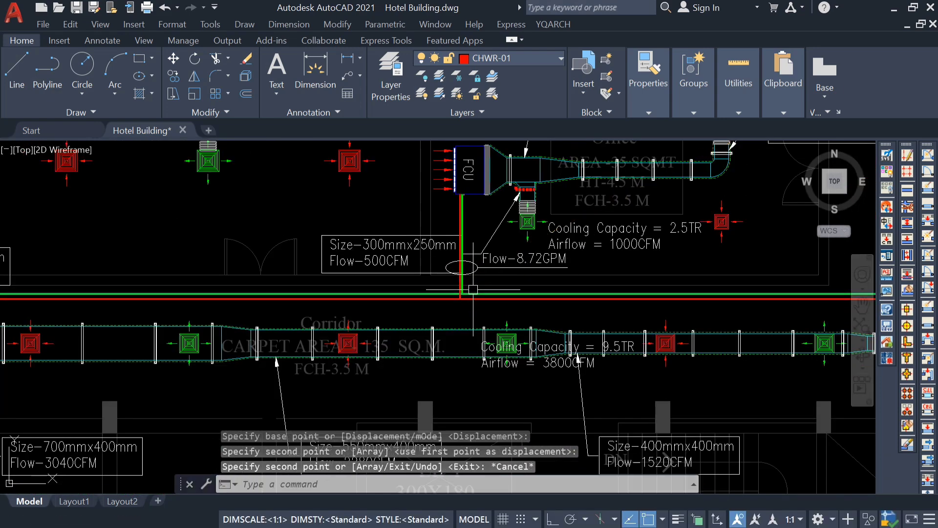
Check the Office FCU's cooling capacity beside the copied flow annotation.
key(Escape)
mouse_move(472, 291)
middle_down()
mouse_move(454, 309)
mouse_move(473, 310)
mouse_move(465, 380)
middle_up()
scroll(505, 295, down, 2)
scroll(505, 295, up, 2)
middle_drag(458, 314, 454, 332)
scroll(590, 395, up, 2)
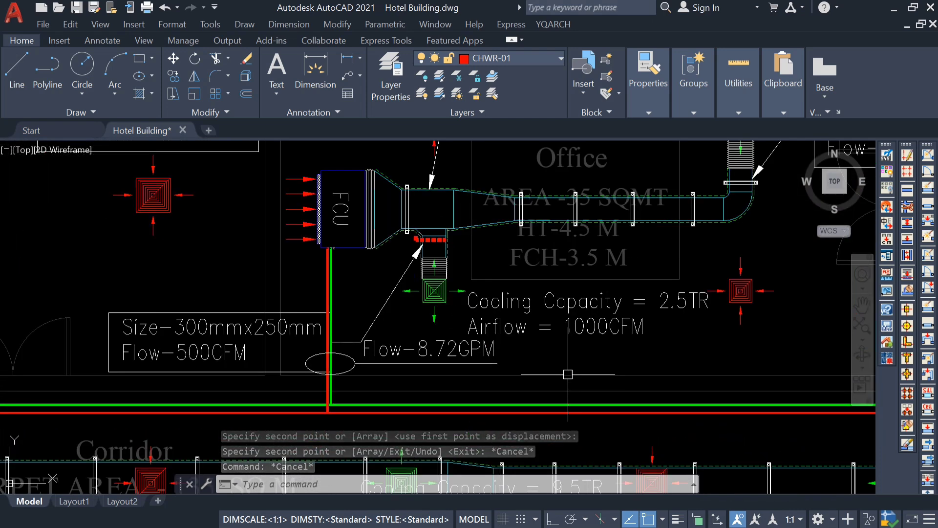
scroll(676, 307, down, 2)
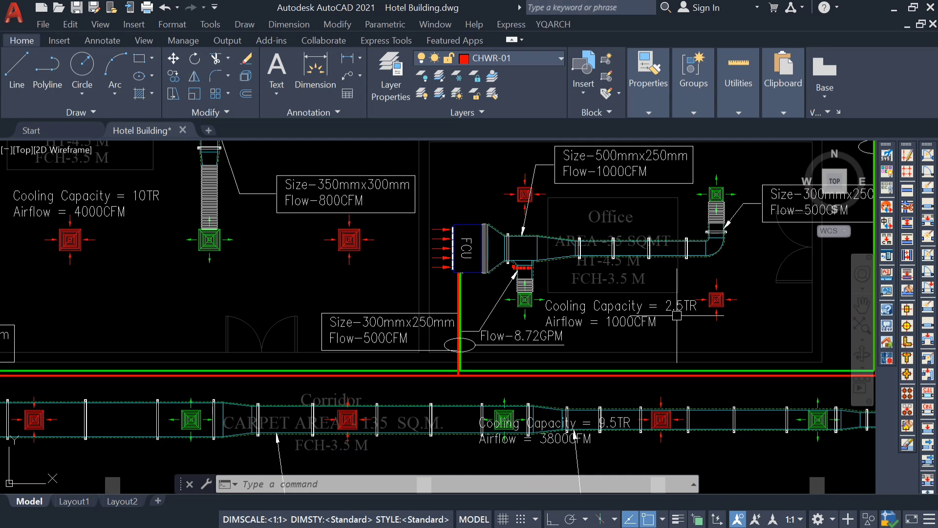
Change the flow text below the Office FCU to Flow-6.25GPM.
scroll(592, 337, up, 4)
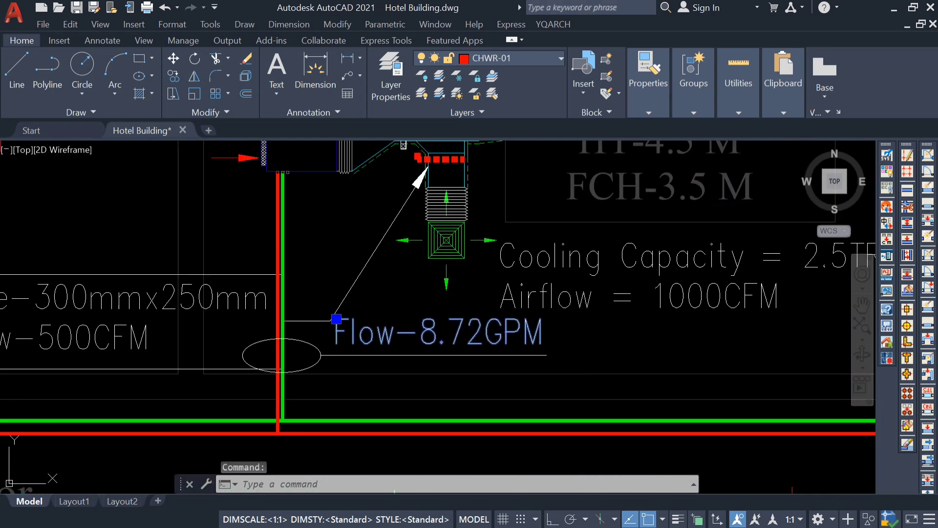
double_click(539, 336)
drag(484, 331, 426, 345)
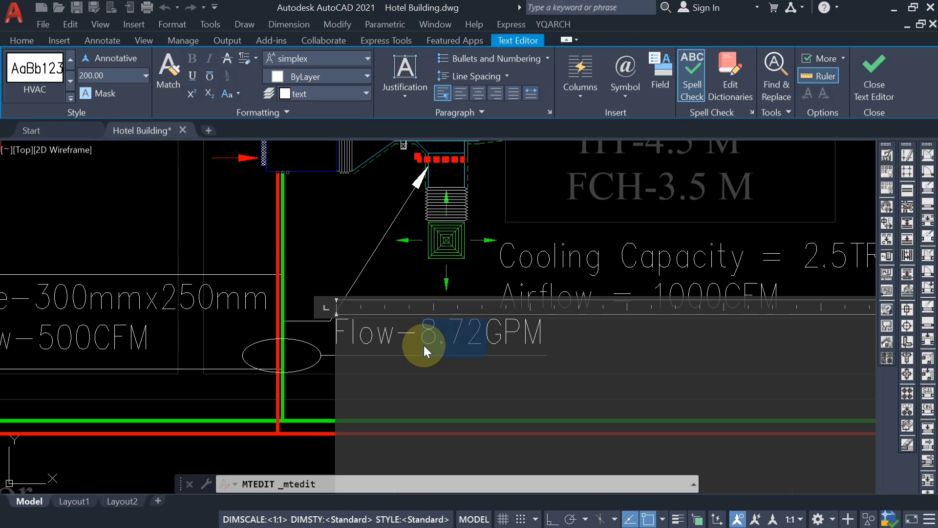
text(6.25)
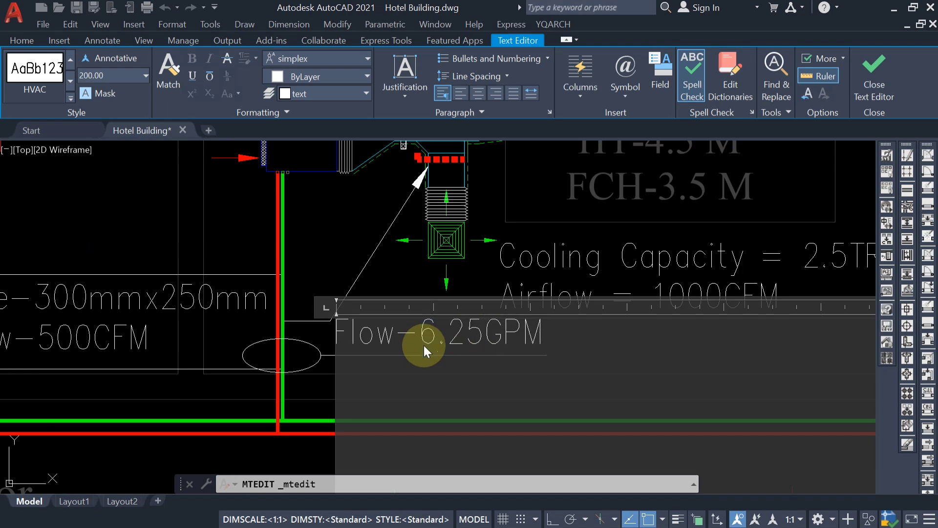
click(312, 253)
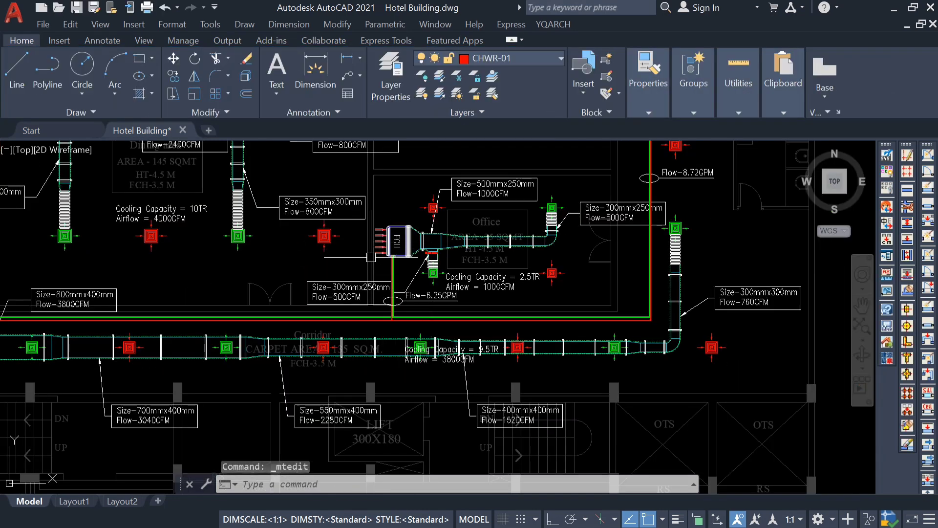
Copy only the ellipse and line of the Office FCU annotation to the empty area above the corridor pipes, between the double door and the 800mmx400mm label.
middle_drag(451, 318, 545, 335)
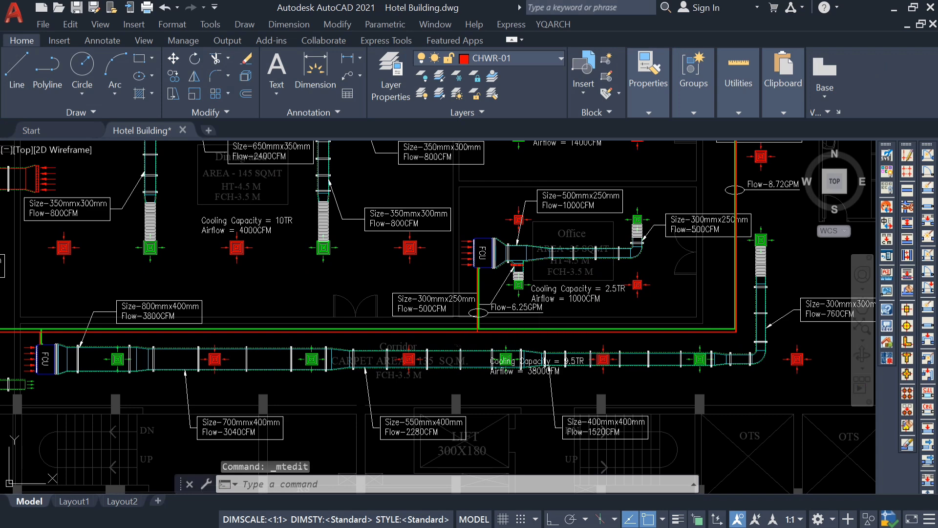
middle_drag(458, 345, 465, 378)
scroll(433, 359, up, 4)
scroll(304, 364, down, 2)
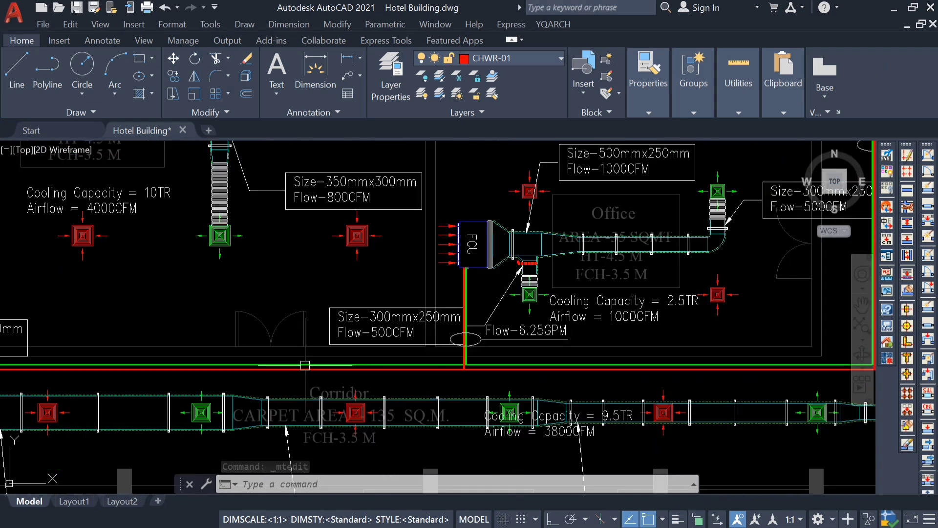
middle_drag(305, 365, 427, 380)
scroll(606, 349, up, 6)
click(609, 350)
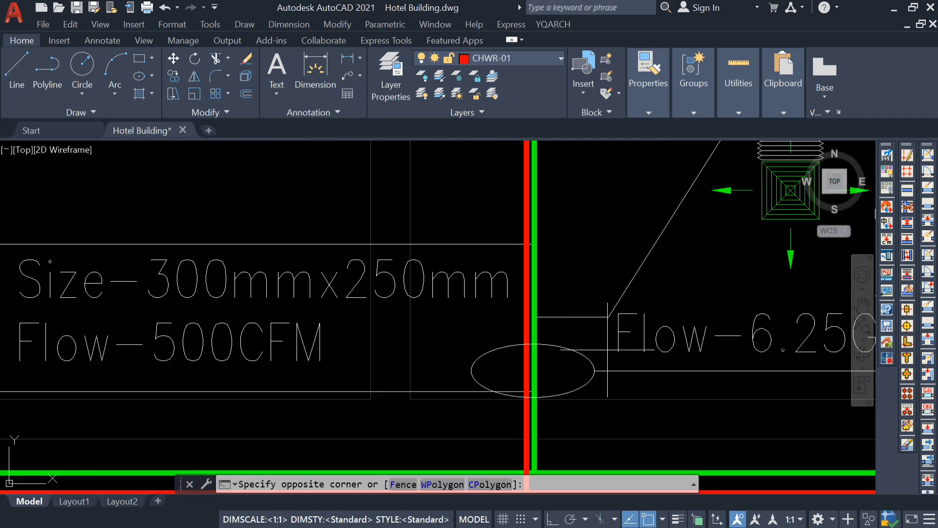
click(584, 385)
scroll(586, 376, down, 4)
text(co)
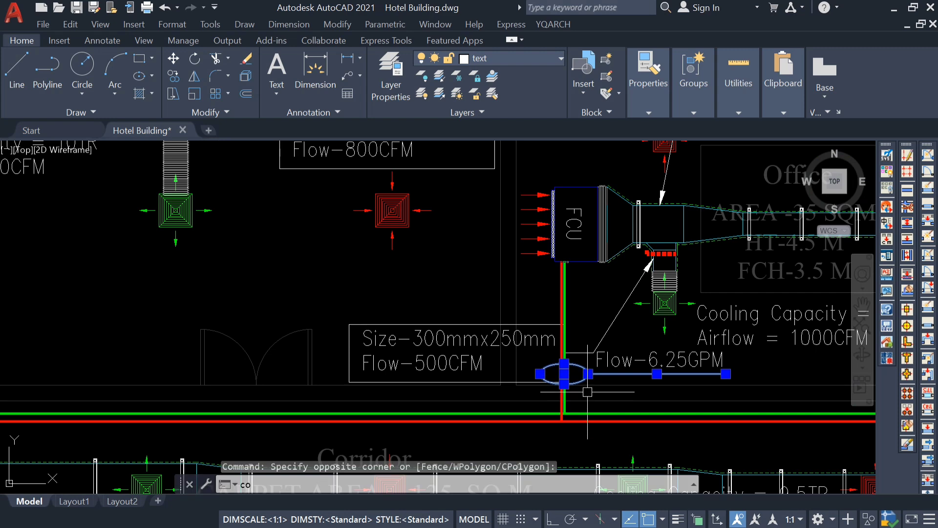
key(Return)
click(564, 374)
middle_drag(184, 336, 451, 315)
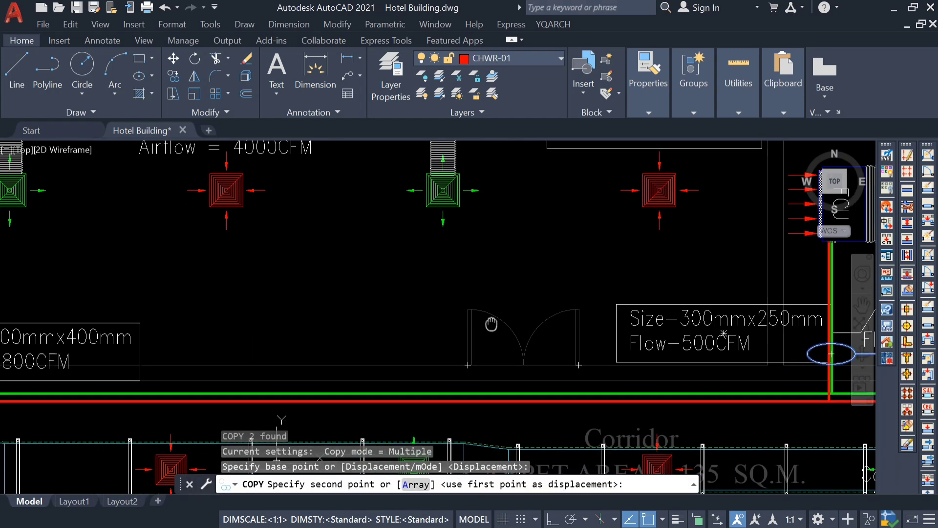
click(323, 329)
key(Escape)
Rotate the copied ellipse and line with Ortho on so the line points straight up from the ellipse.
click(323, 330)
click(294, 298)
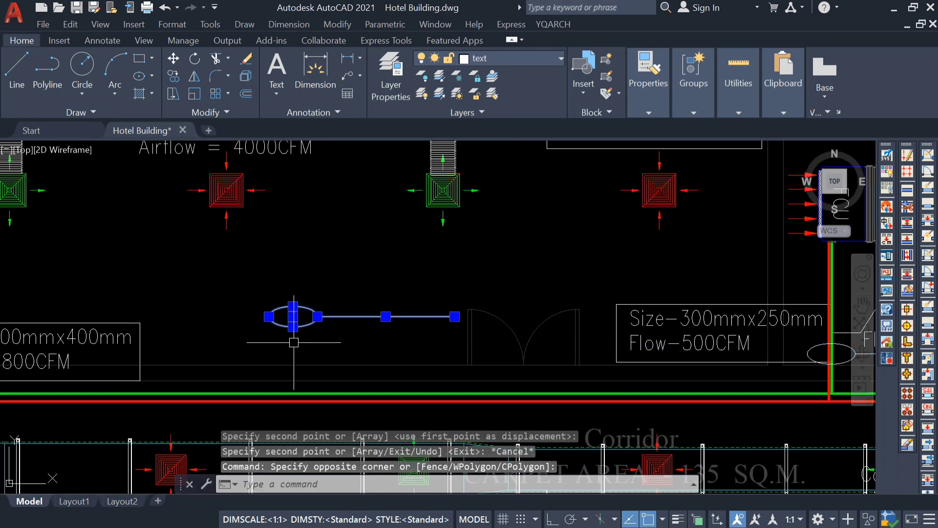
text(ro)
key(Return)
click(365, 318)
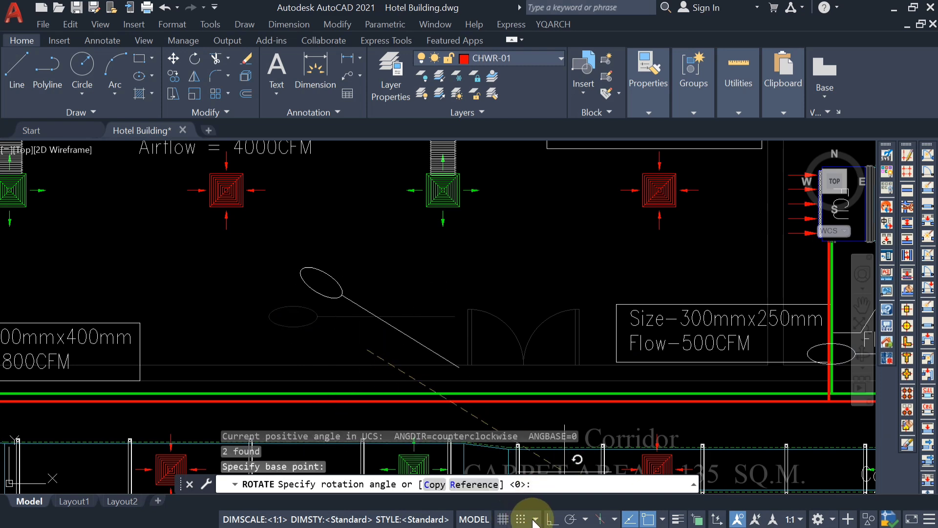
click(556, 519)
click(367, 262)
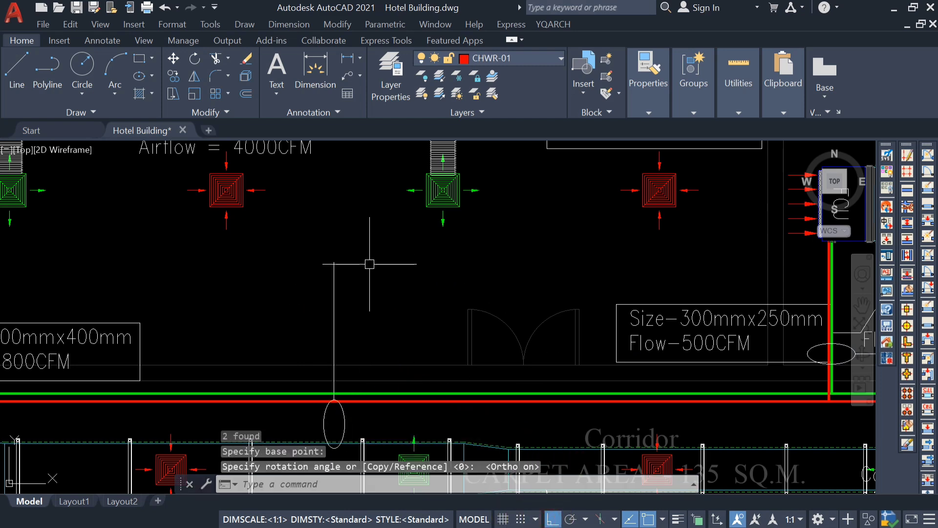
key(Escape)
Move the rotated ellipse and vertical line toward the double door so the ellipse encircles both corridor pipes above the green diffuser.
scroll(367, 262, down, 3)
scroll(366, 325, up, 6)
click(360, 302)
click(171, 340)
scroll(312, 356, down, 3)
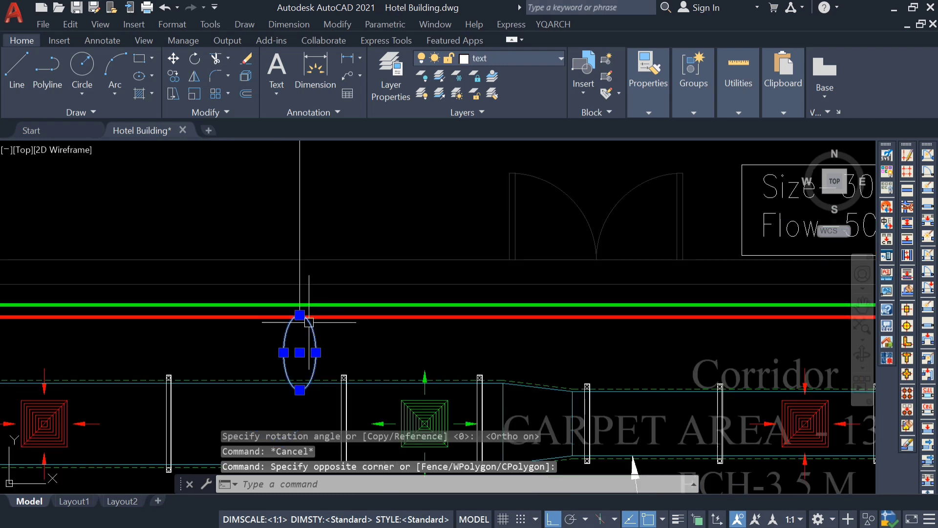
scroll(308, 259, down, 2)
text(m)
key(Return)
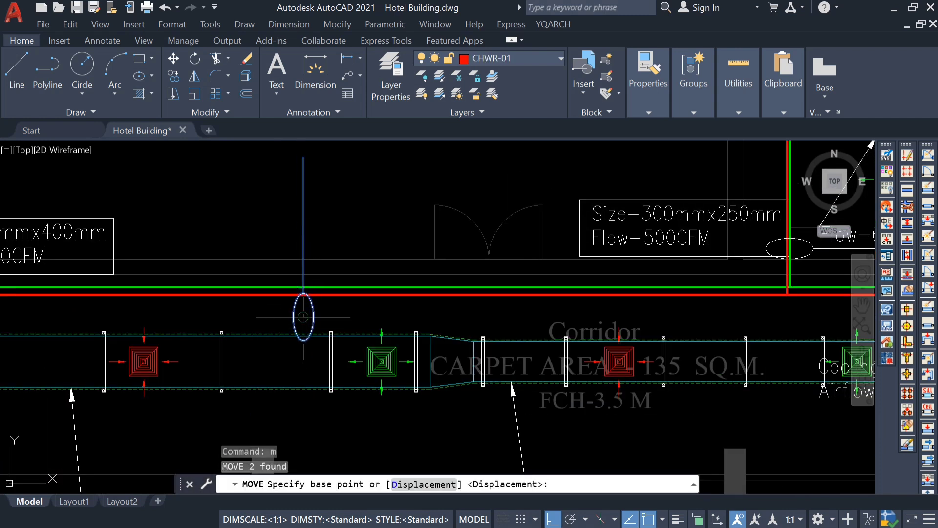
click(303, 316)
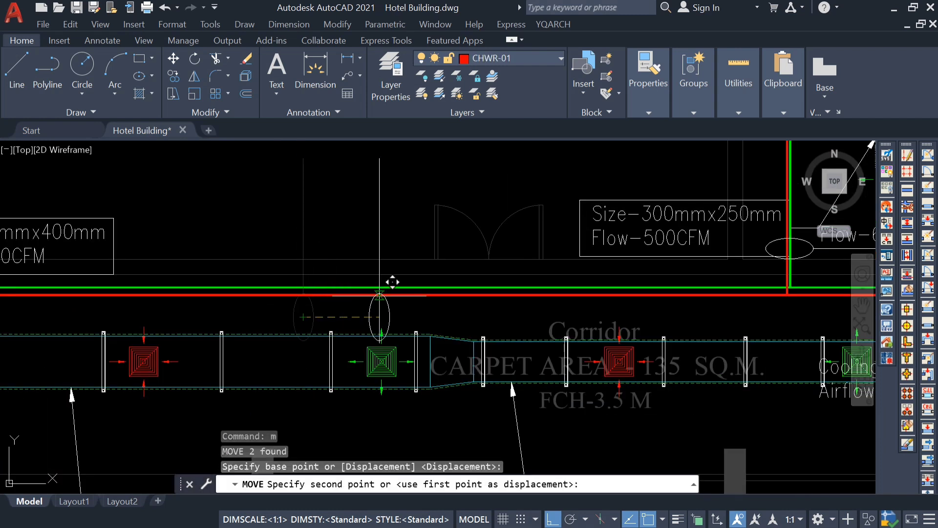
click(379, 295)
key(Escape)
Shorten the vertical line above the corridor pipe ellipse by stretching its upper end down to its midpoint.
middle_drag(391, 255, 394, 291)
click(382, 239)
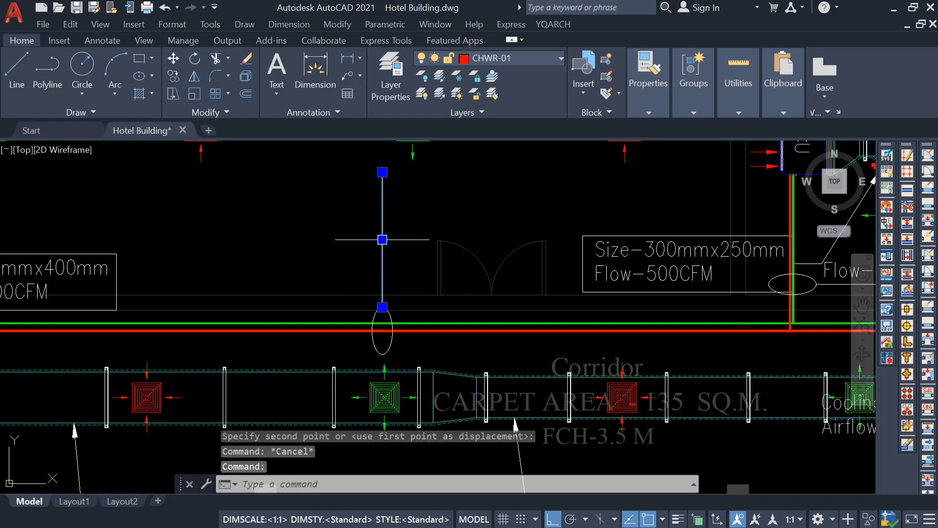
click(383, 166)
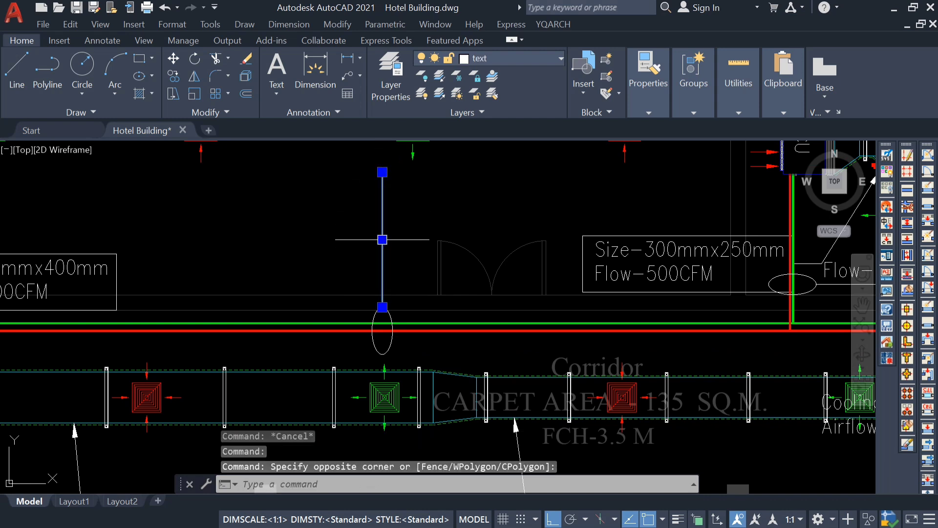
click(382, 172)
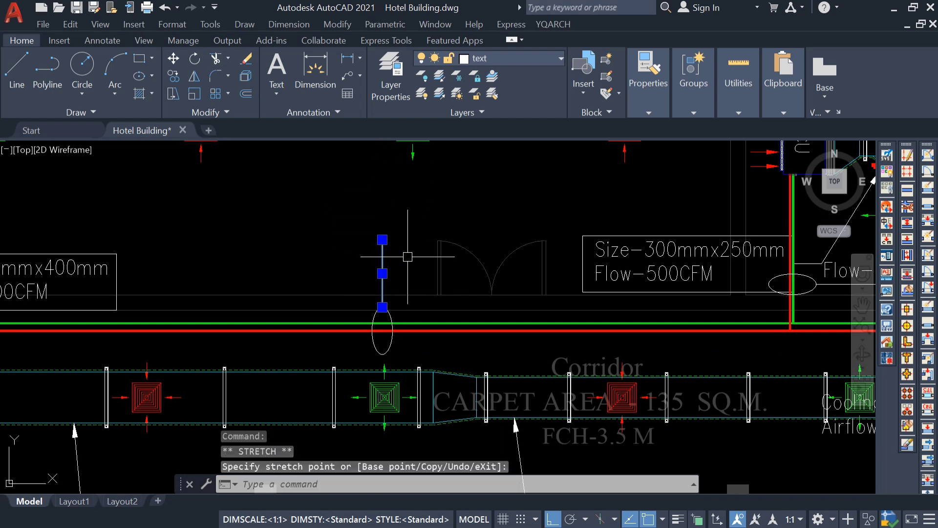
key(Escape)
Draw a horizontal line about 1416 long from the vertical line's upper end toward the double door.
text(l)
key(Return)
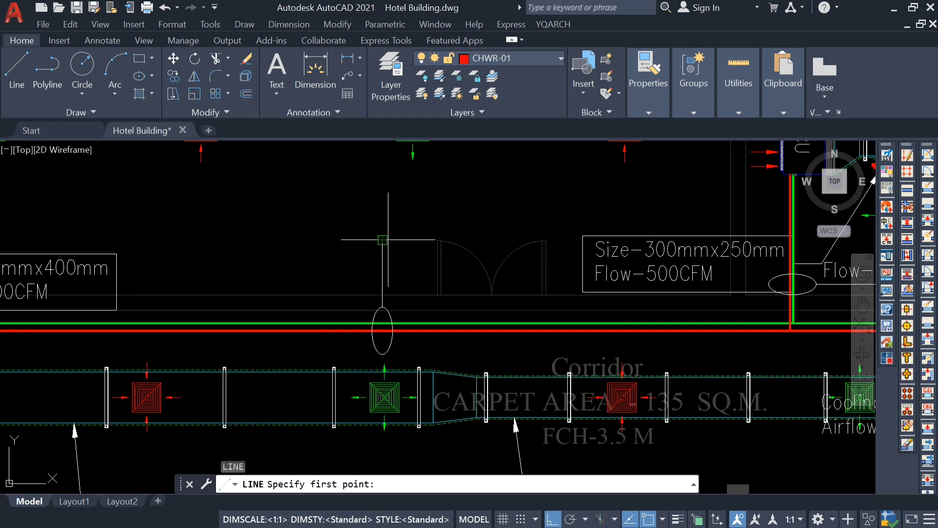
click(383, 240)
scroll(499, 237, up, 4)
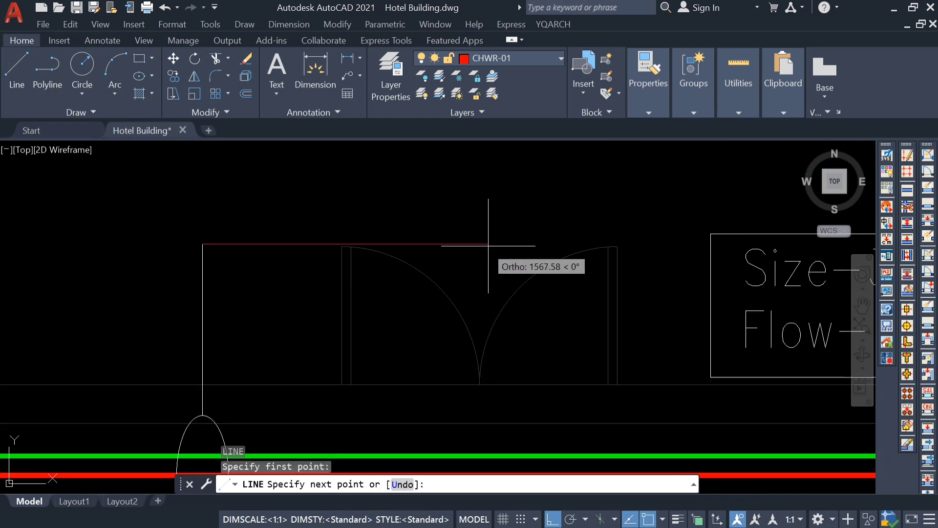
click(461, 255)
key(Escape)
Match the new horizontal line's properties to those of the vertical annotation line.
scroll(461, 255, down, 6)
text(ma)
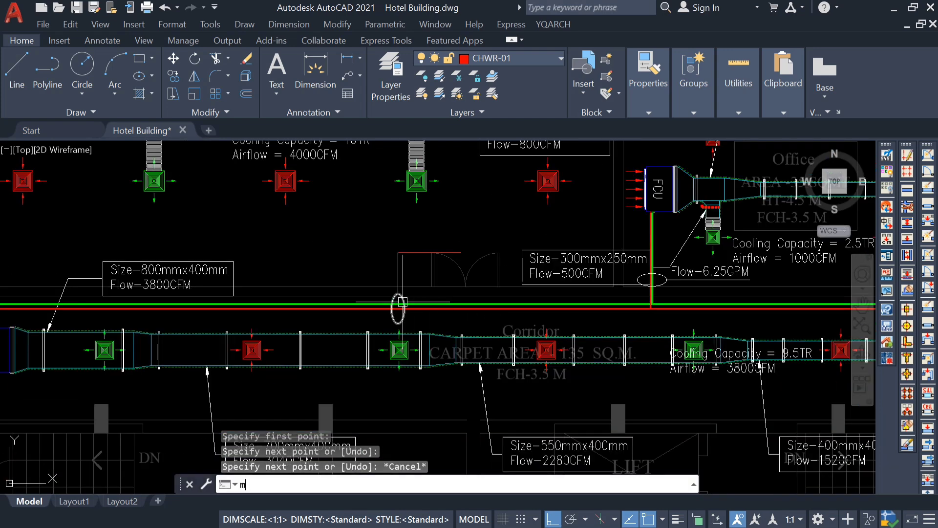
key(Return)
scroll(403, 302, up, 4)
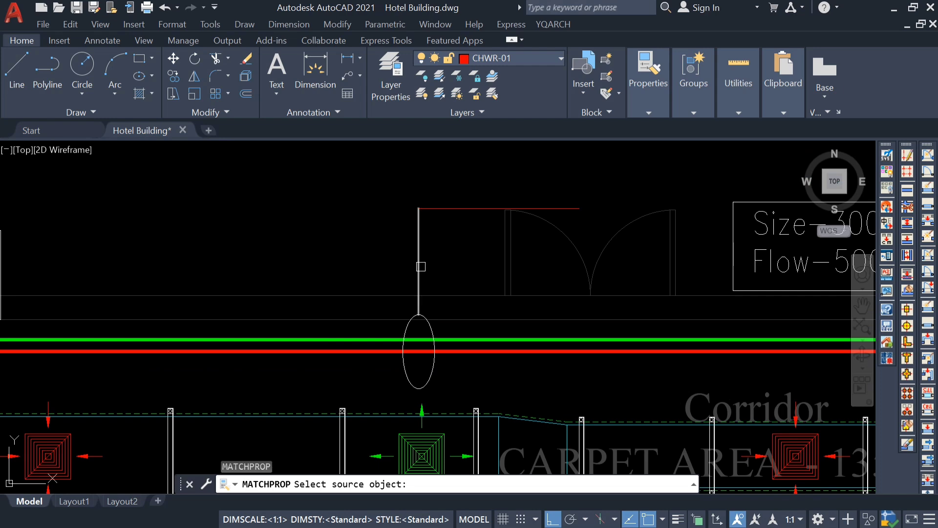
click(421, 266)
click(444, 208)
key(Escape)
Copy the Flow-6.25GPM text from the Office FCU to just above the corridor annotation's horizontal line, with Ortho off.
scroll(426, 266, down, 4)
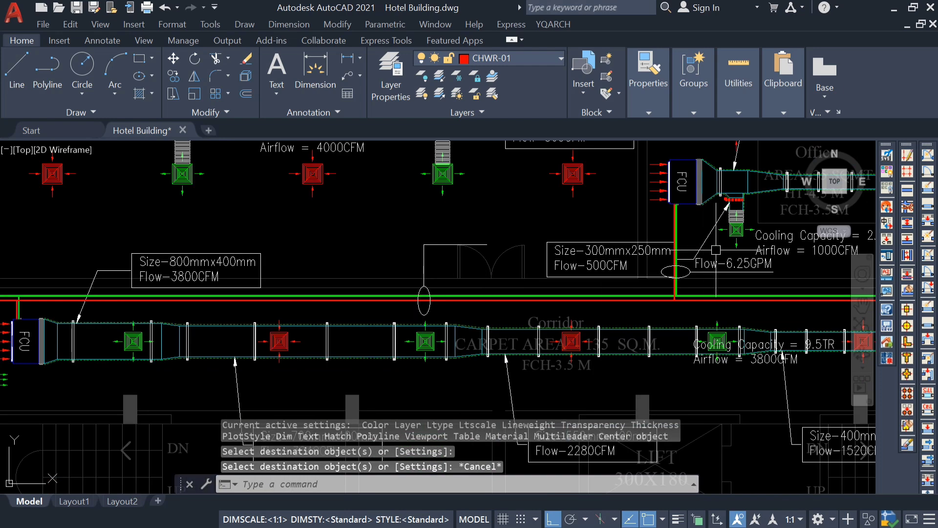
scroll(739, 255, up, 4)
click(687, 272)
text(co)
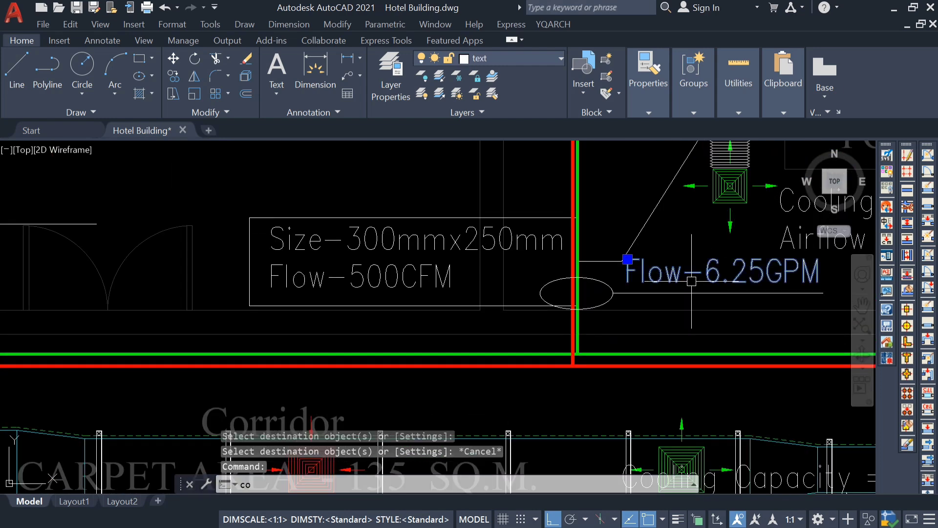
key(Return)
click(712, 310)
scroll(712, 311, down, 4)
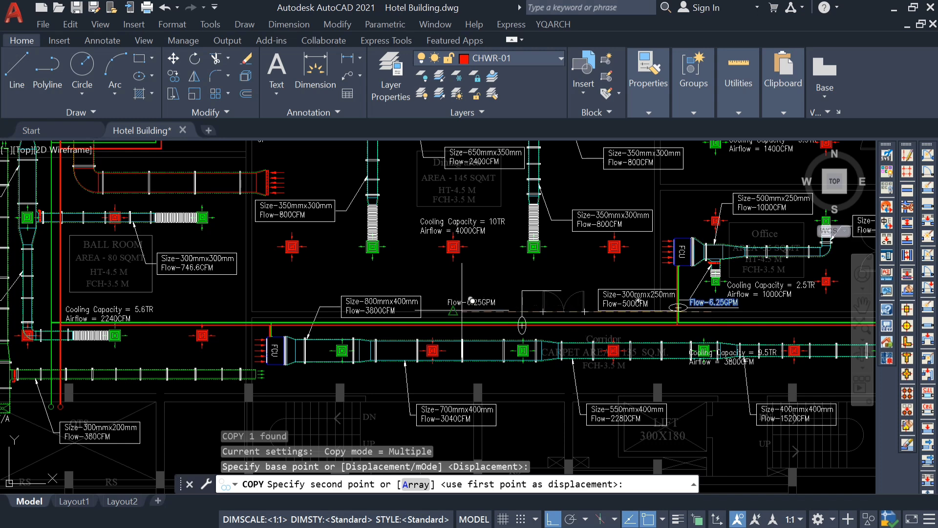
scroll(471, 300, up, 2)
click(553, 519)
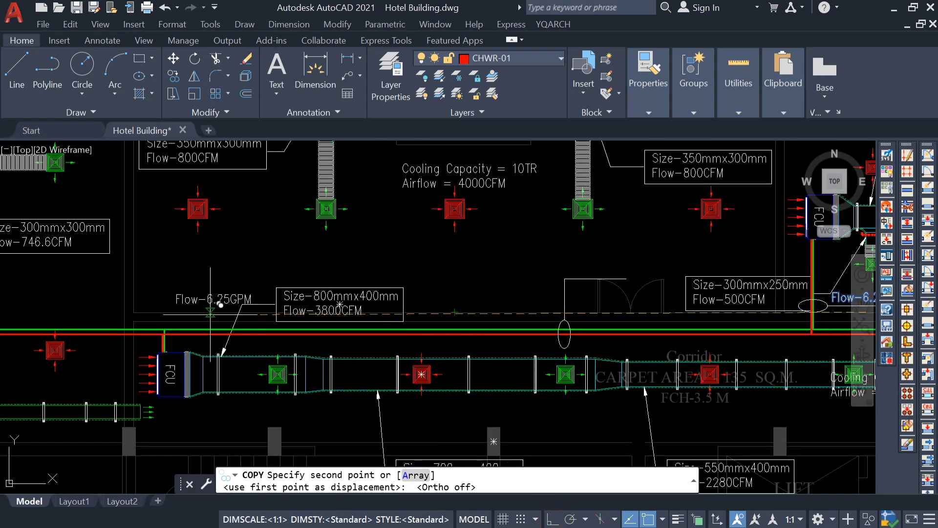
scroll(220, 304, down, 2)
scroll(491, 300, up, 5)
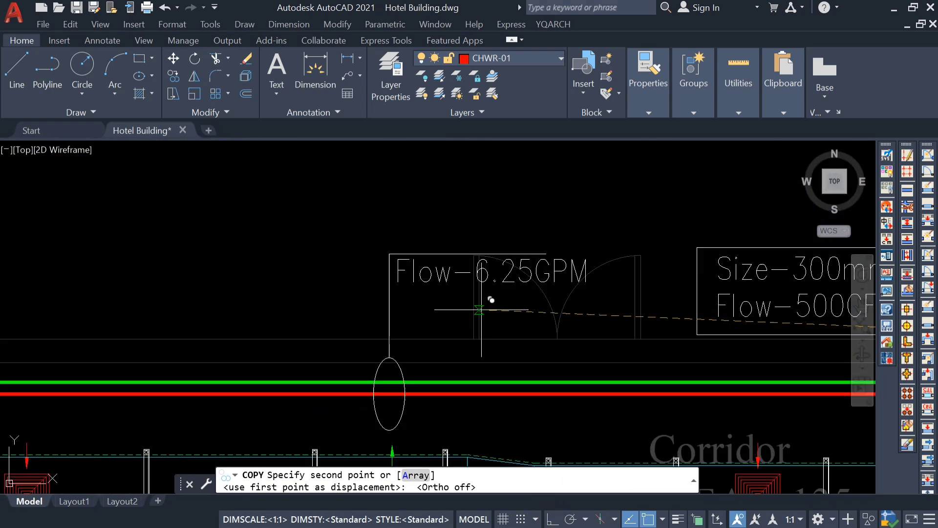
click(478, 270)
key(Escape)
scroll(478, 274, down, 4)
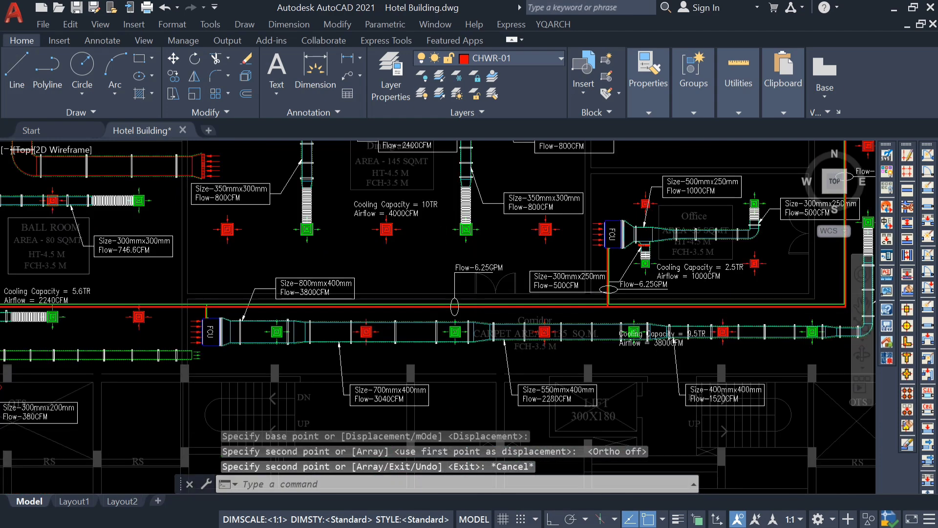
Change the copied flow text above the corridor pipes to Flow-14.97GPM, combining the Conference and Office branch flows.
scroll(617, 305, up, 2)
middle_drag(471, 293, 389, 379)
scroll(389, 379, down, 3)
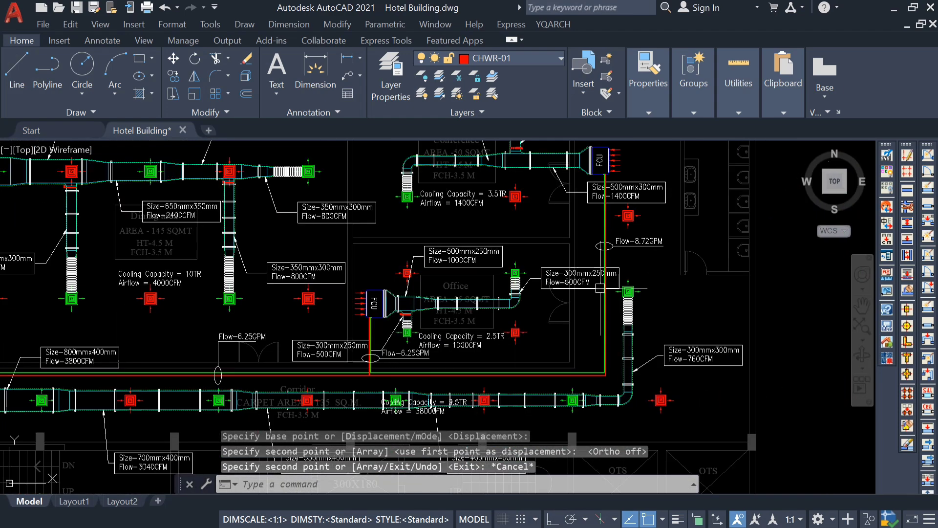
scroll(601, 289, up, 3)
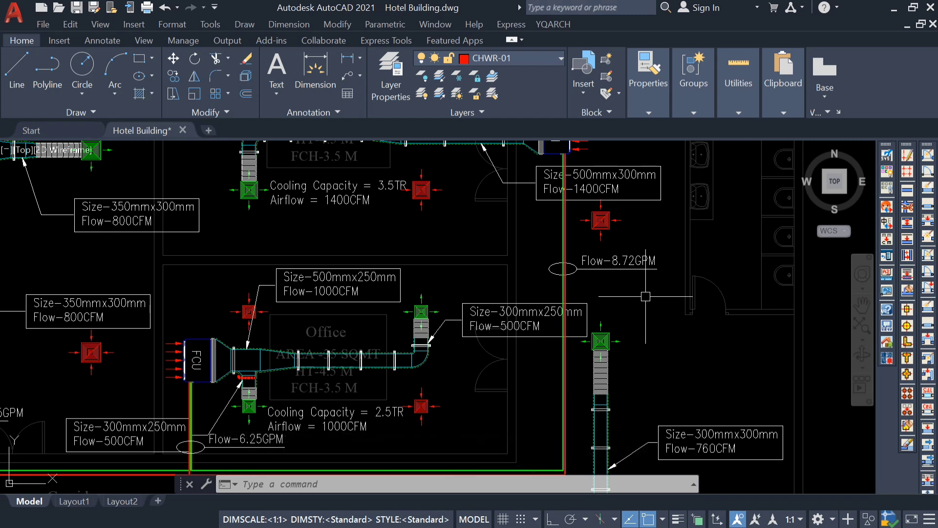
scroll(560, 325, down, 3)
scroll(328, 344, up, 6)
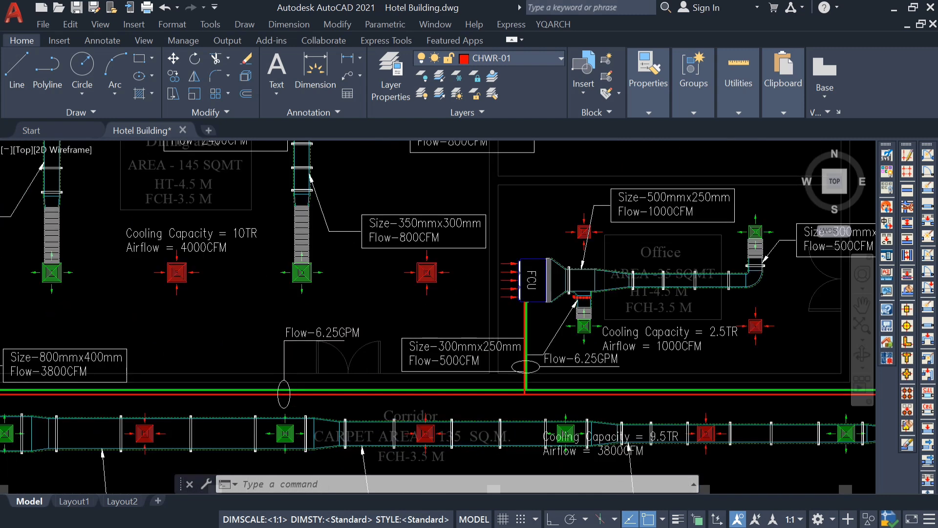
double_click(325, 337)
drag(373, 337, 321, 346)
text(14.9)
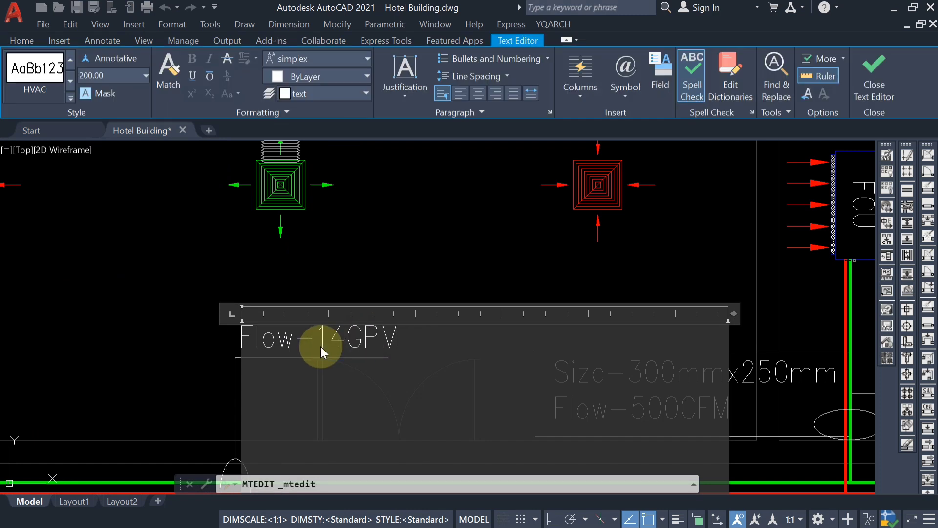
text(7)
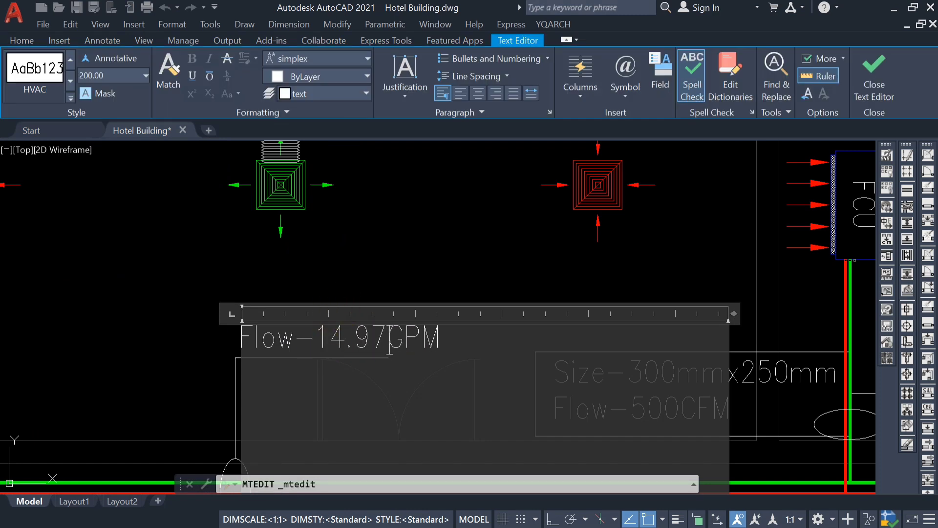
key(Escape)
click(345, 358)
click(388, 357)
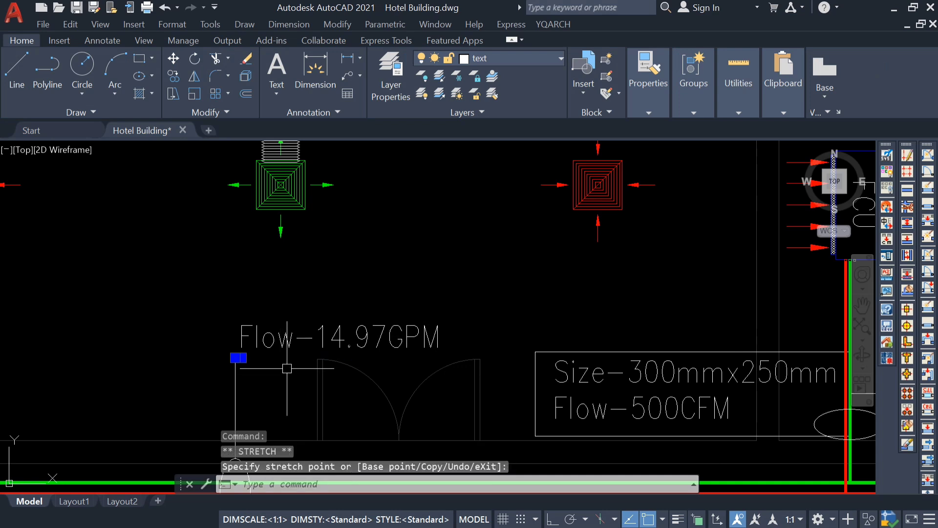
key(ctrl+z)
Extend the horizontal line with Ortho on so it underlines the whole Flow-14.97GPM text.
click(323, 358)
scroll(372, 357, up, 4)
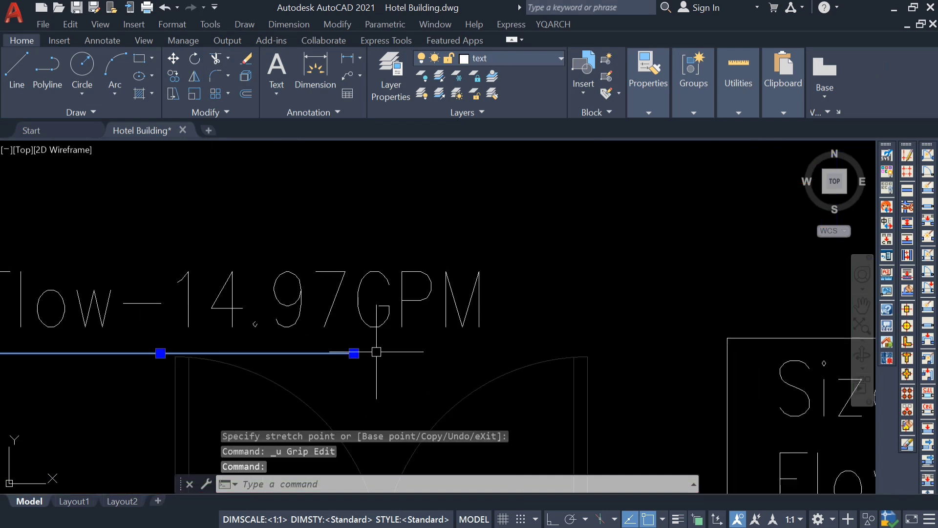
click(354, 353)
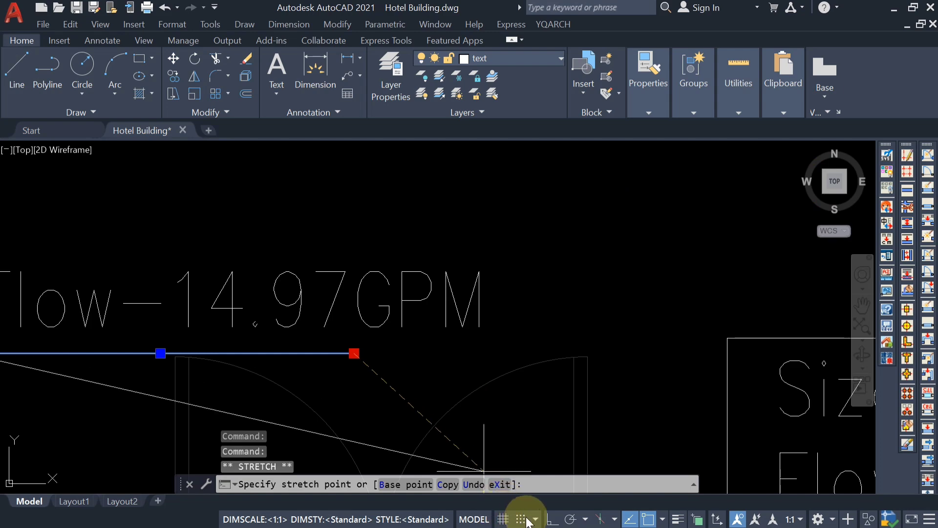
click(552, 519)
click(492, 345)
key(Escape)
scroll(549, 356, down, 8)
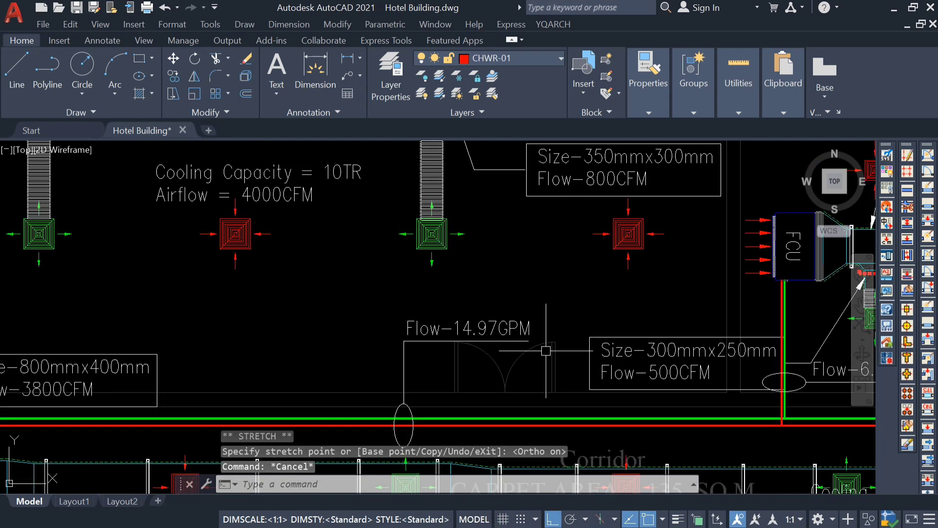
Copy the Office FCU's flow text, line and ellipse from the ellipse's centre to the midpoint of the Corridor FCU's branch pipe.
scroll(361, 333, up, 5)
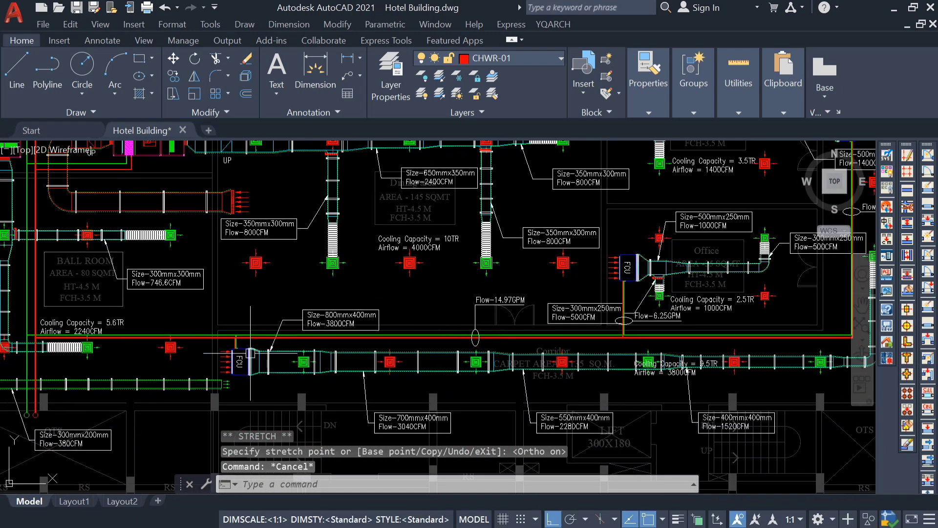
scroll(342, 326, up, 5)
scroll(342, 340, down, 12)
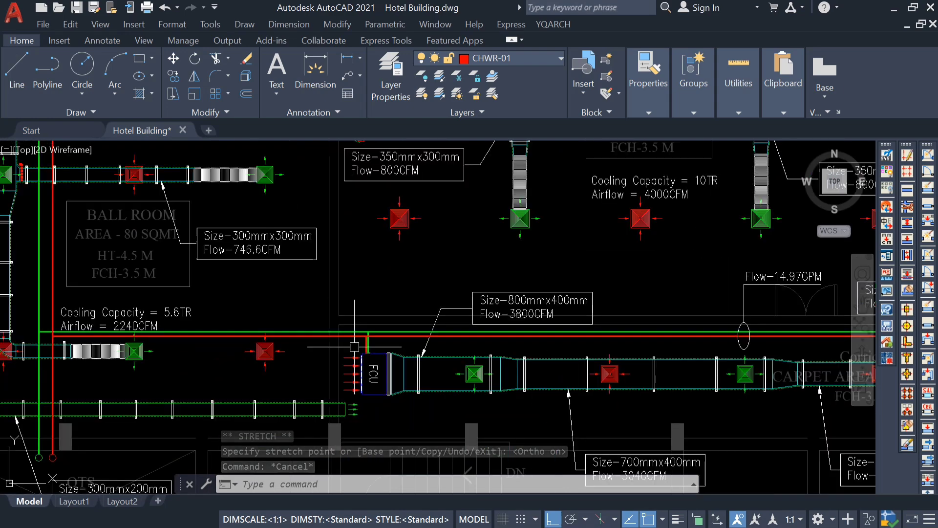
scroll(464, 339, up, 8)
scroll(744, 281, up, 7)
click(594, 237)
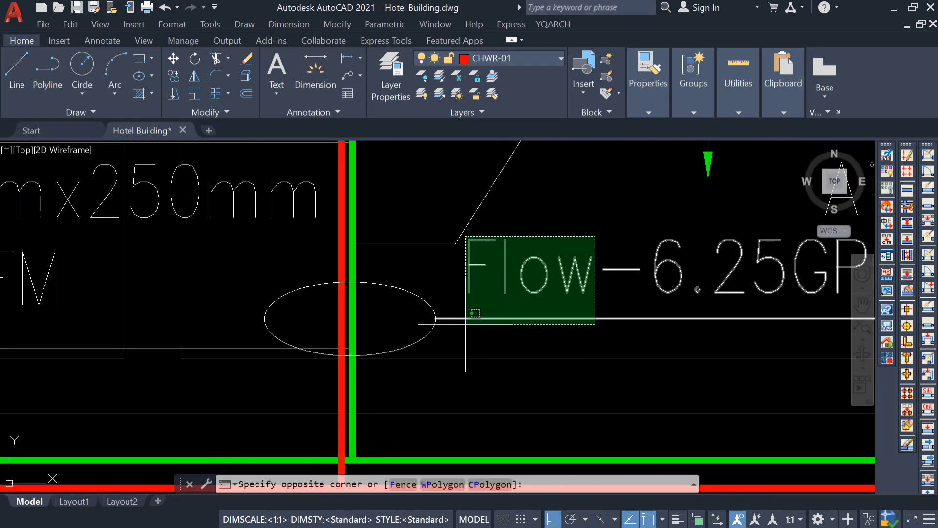
click(508, 315)
click(434, 315)
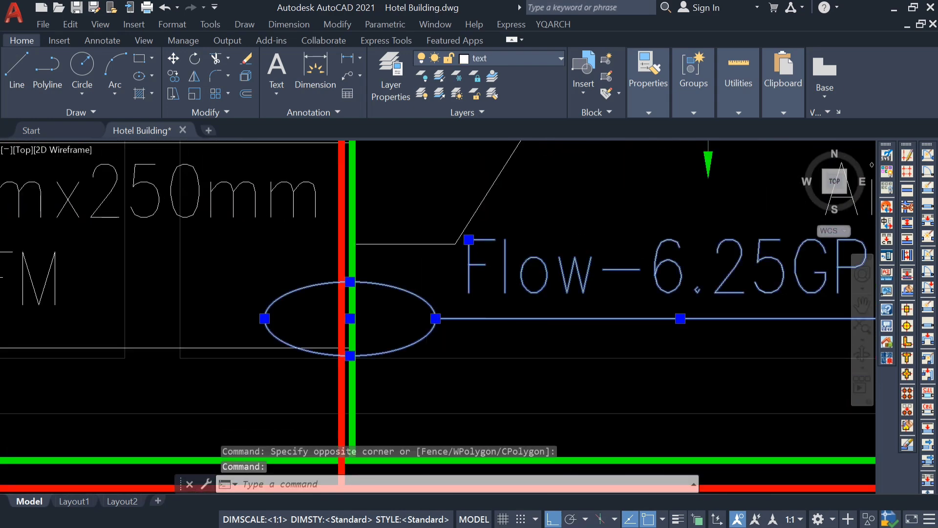
scroll(434, 315, down, 3)
text(co)
key(Return)
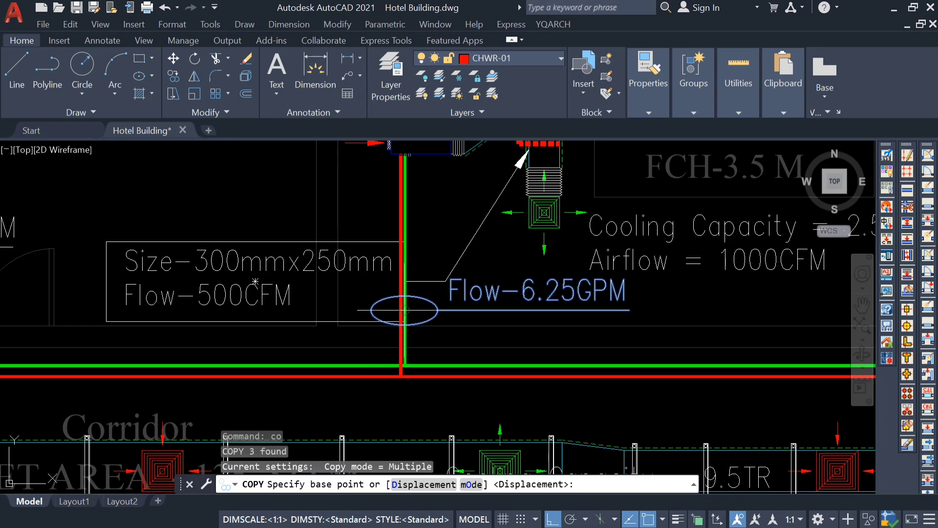
click(404, 310)
scroll(404, 309, down, 8)
scroll(215, 293, up, 10)
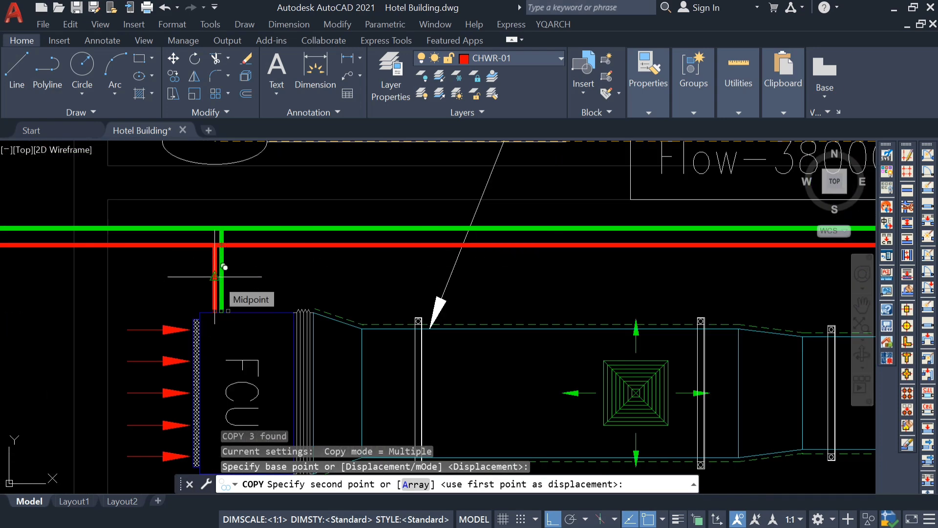
click(215, 276)
scroll(215, 276, down, 2)
key(Escape)
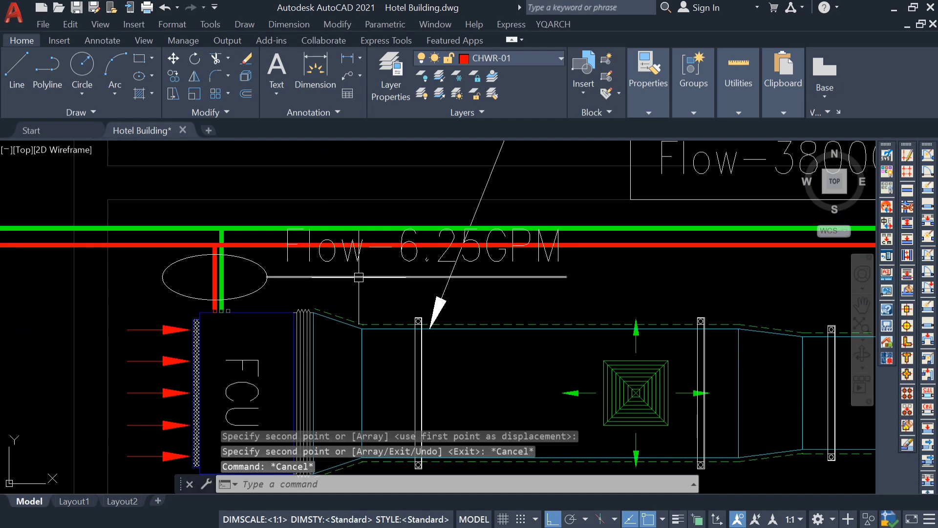
Check the Corridor FCU's cooling capacity for the copied flow annotation.
scroll(386, 292, down, 3)
scroll(387, 292, down, 2)
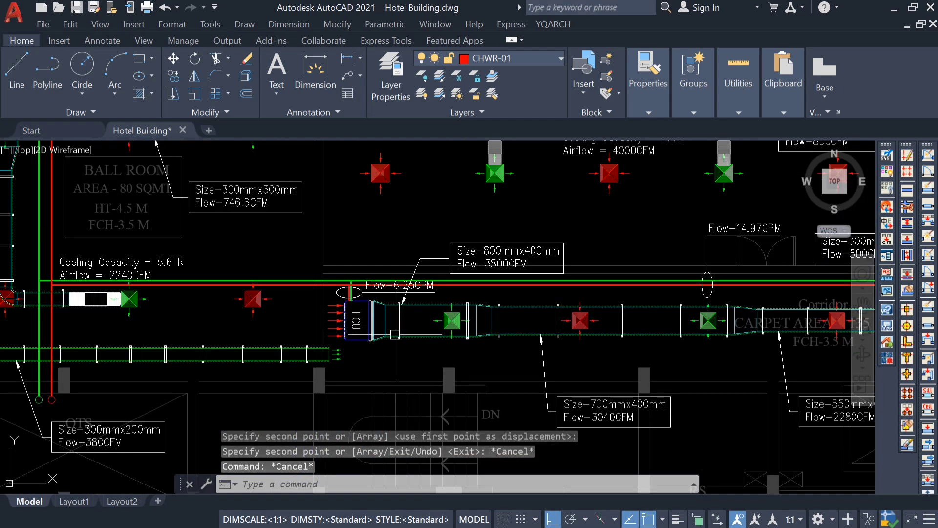
middle_drag(583, 376, 290, 355)
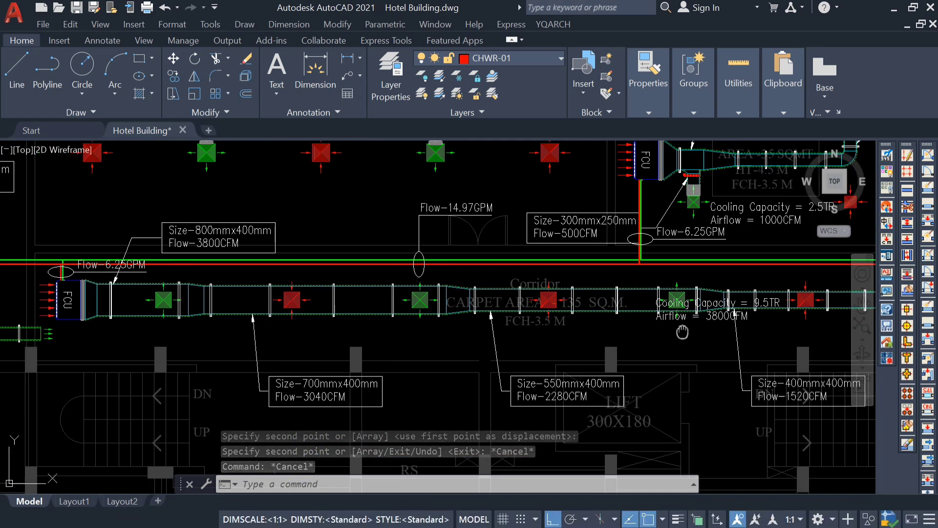
scroll(595, 326, up, 5)
scroll(713, 309, down, 5)
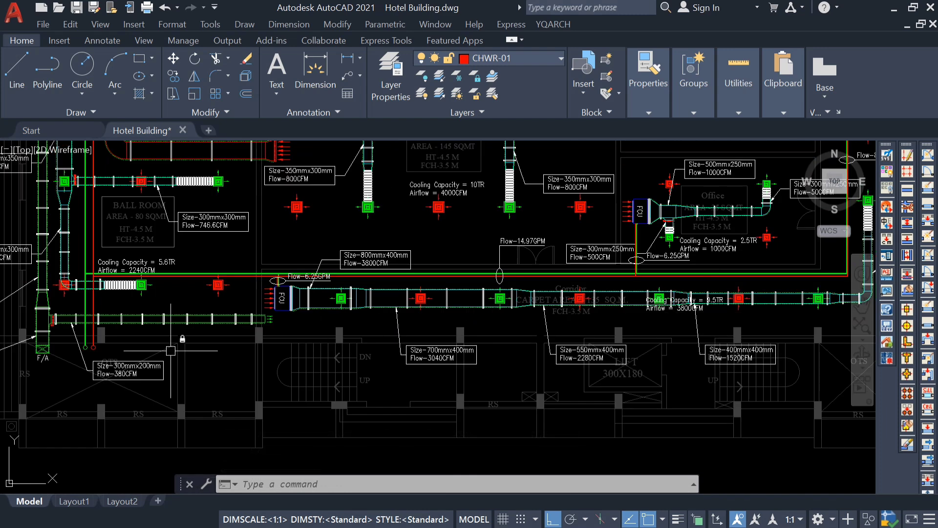
Change the copied flow text at the Corridor FCU's branch pipes to Flow-23.75GPM.
middle_drag(266, 324, 378, 338)
scroll(379, 338, up, 2)
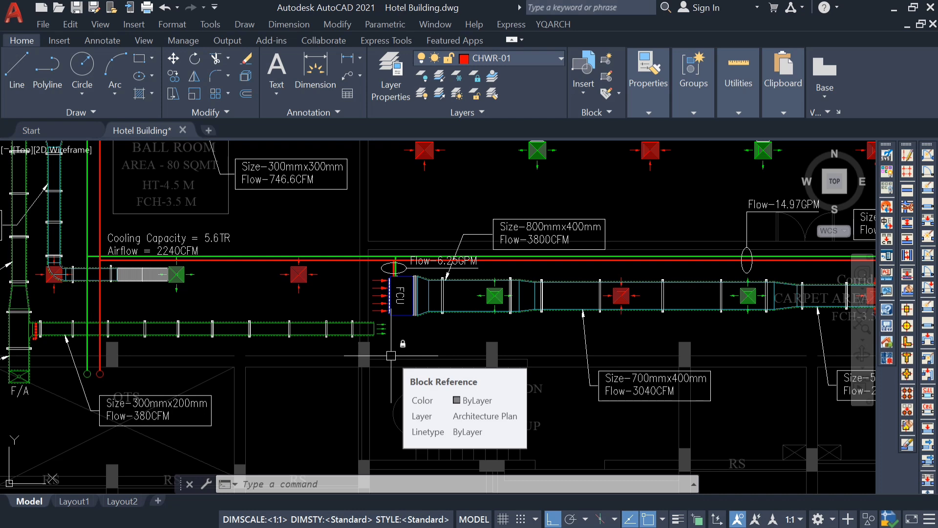
scroll(435, 263, up, 6)
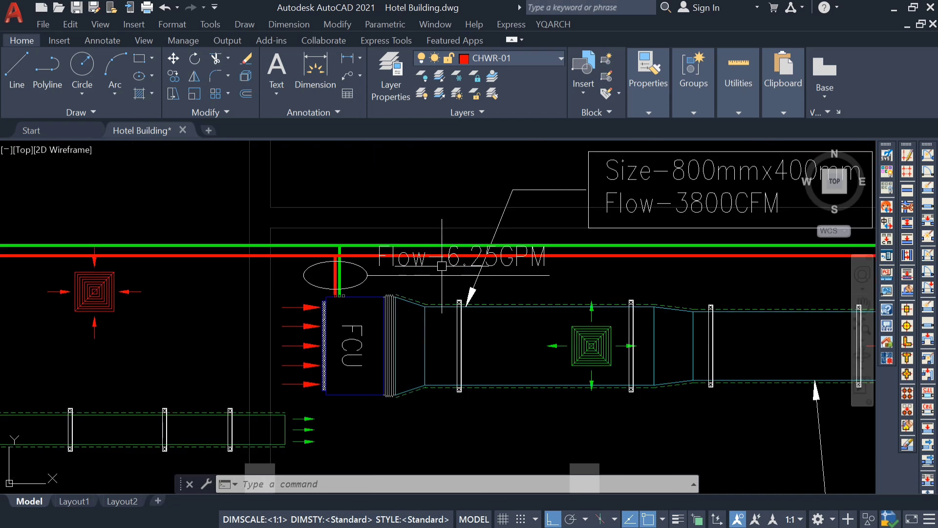
double_click(530, 252)
drag(530, 252, 453, 268)
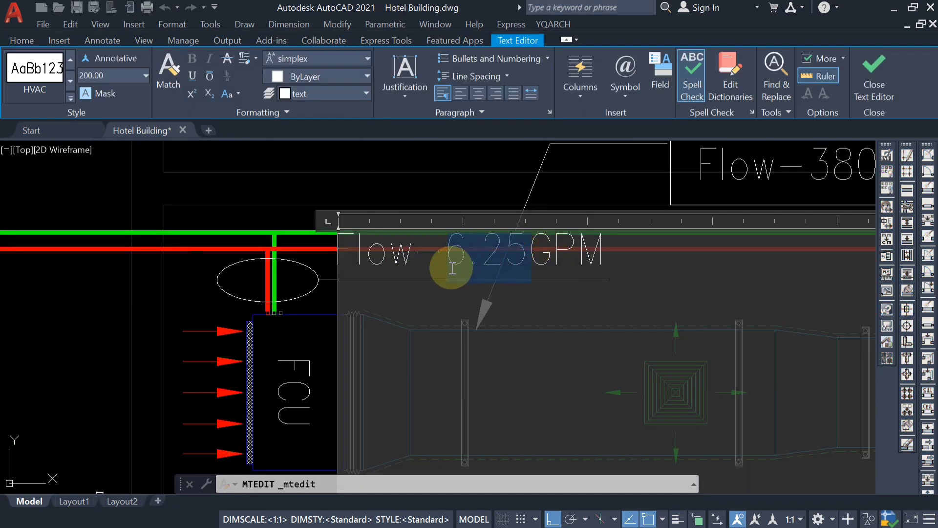
text(23.75)
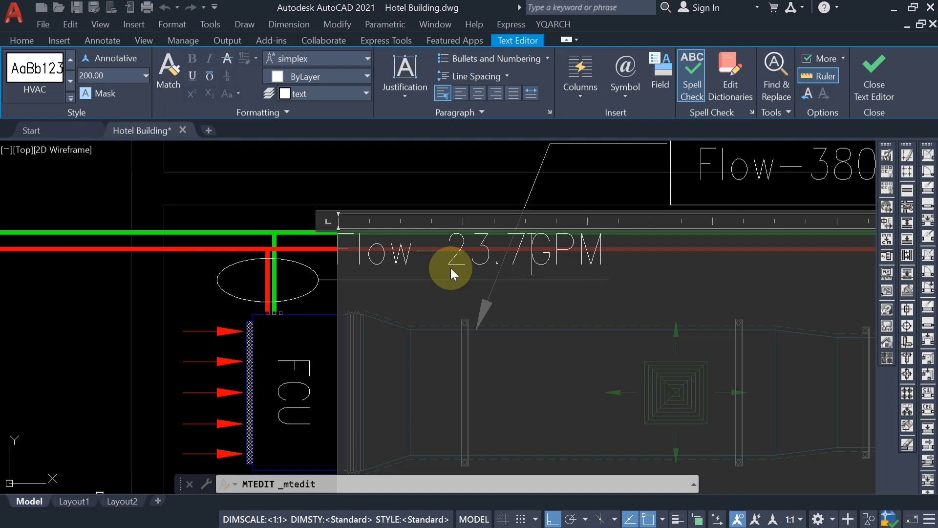
key(Escape)
Delete the horizontal line under the Flow-23.75GPM text at the Corridor FCU.
scroll(489, 258, down, 4)
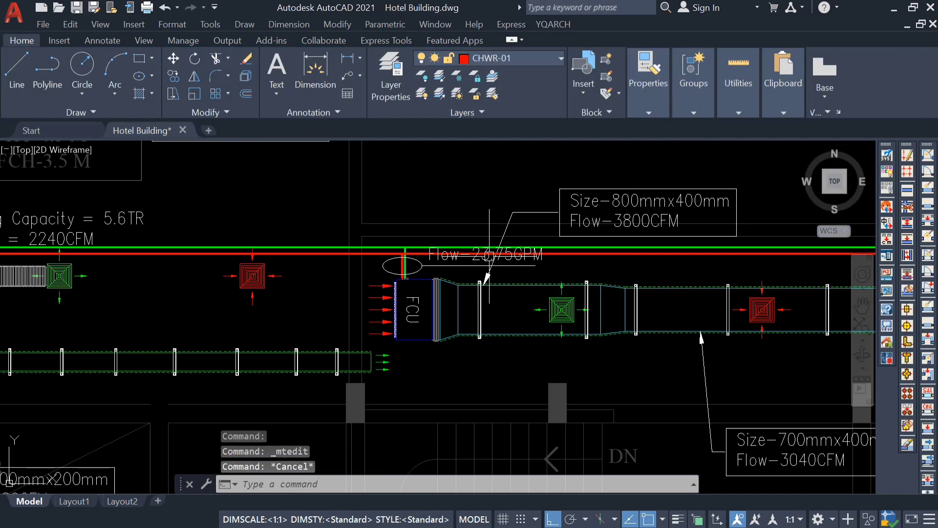
scroll(432, 268, up, 2)
scroll(437, 266, down, 4)
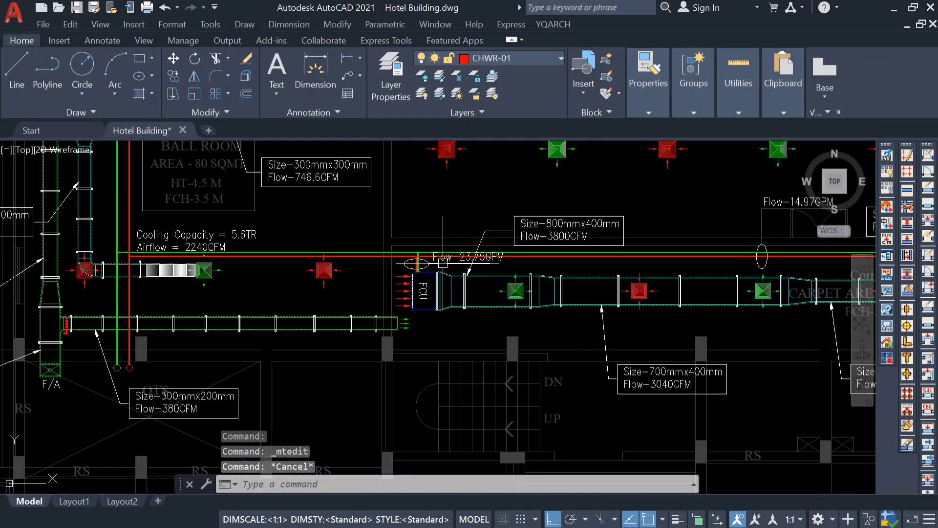
scroll(442, 265, up, 5)
scroll(413, 256, up, 4)
click(383, 256)
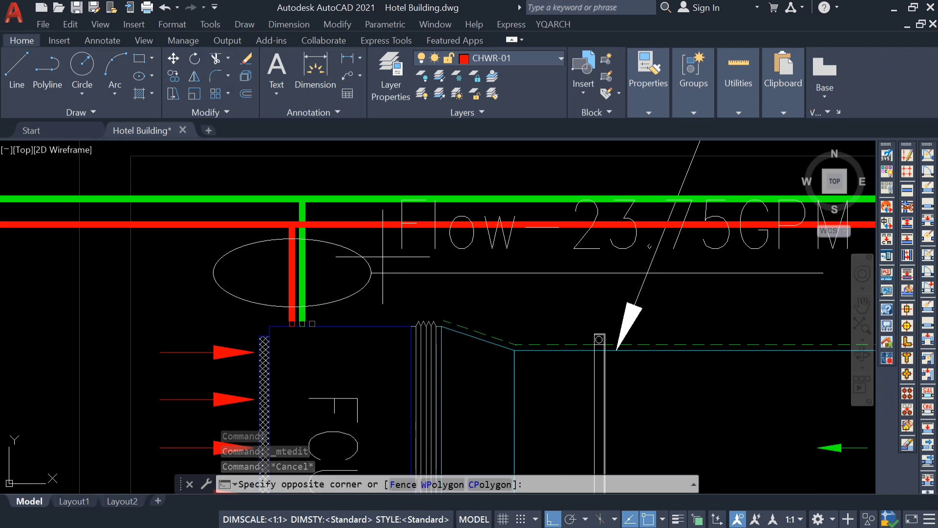
key(Escape)
click(414, 273)
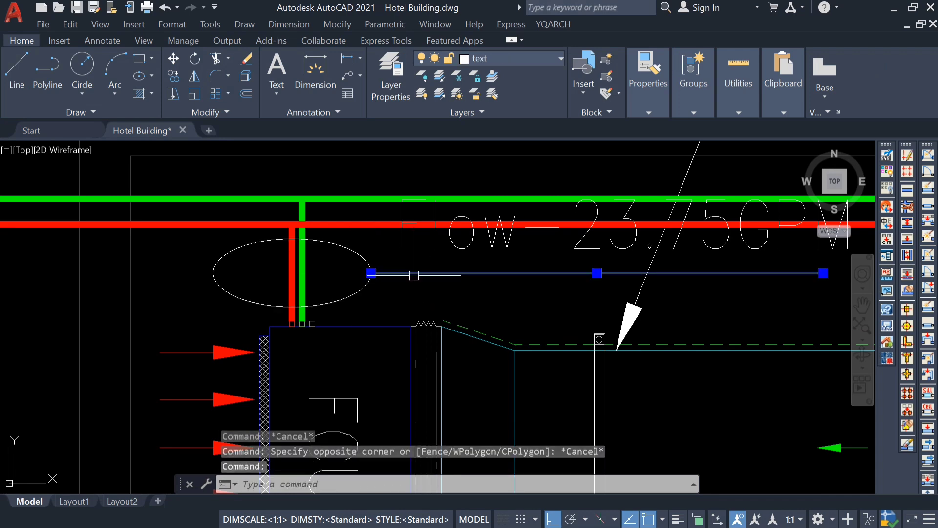
key(Delete)
Flatten the ellipse around the Corridor FCU's branch pipes by stretching its upper quadrant grip toward its centre.
scroll(415, 275, down, 5)
scroll(374, 283, up, 5)
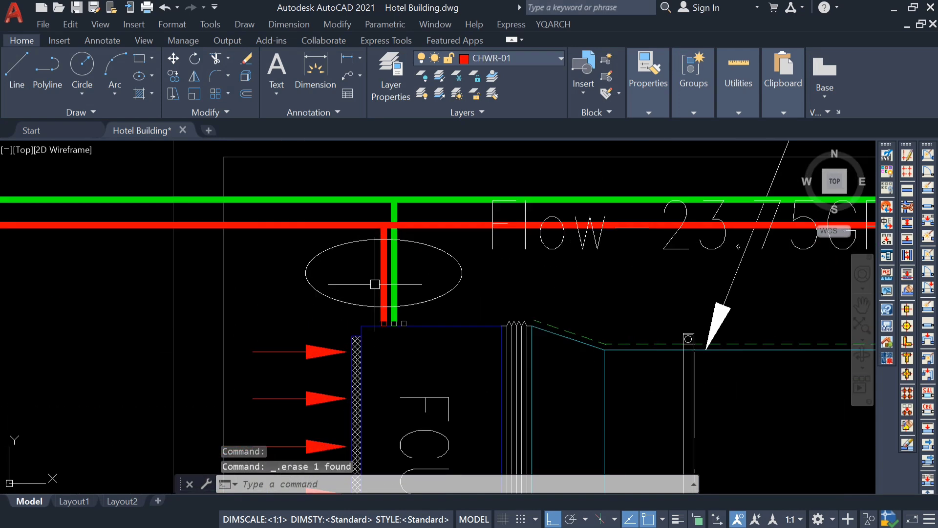
click(432, 249)
click(384, 239)
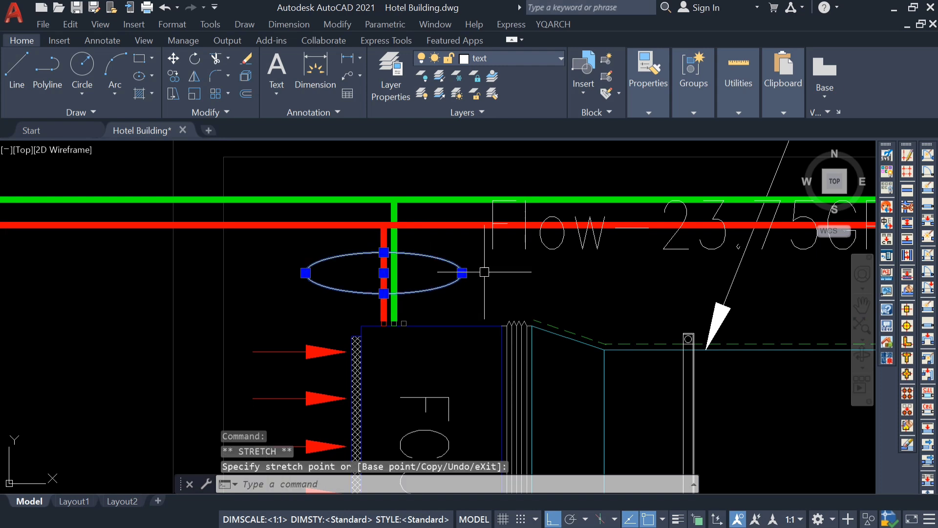
scroll(483, 271, down, 4)
key(Escape)
Draw a leader with Ortho off from the ellipse's left quadrant diagonally up past the mains, ending in a horizontal segment to the left.
text(1)
key(Return)
scroll(414, 275, up, 2)
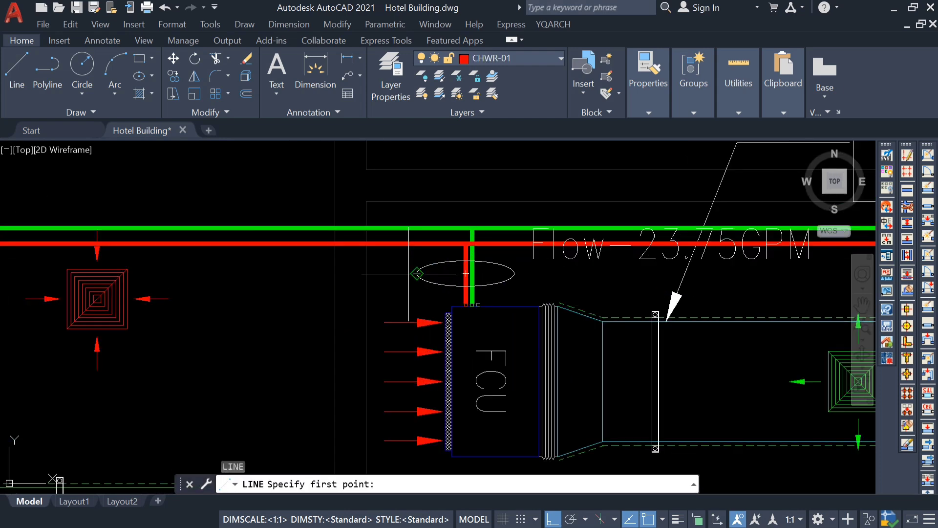
click(416, 272)
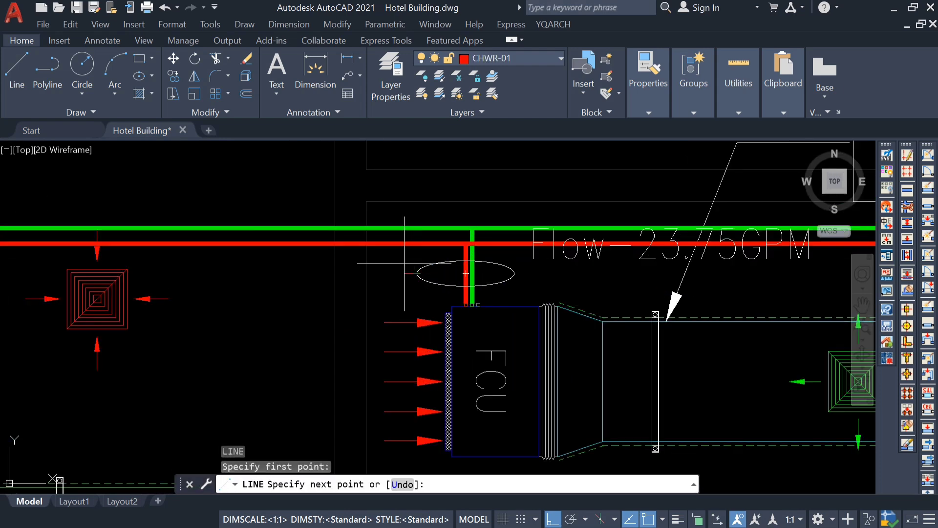
click(552, 519)
scroll(501, 419, down, 5)
scroll(429, 325, up, 5)
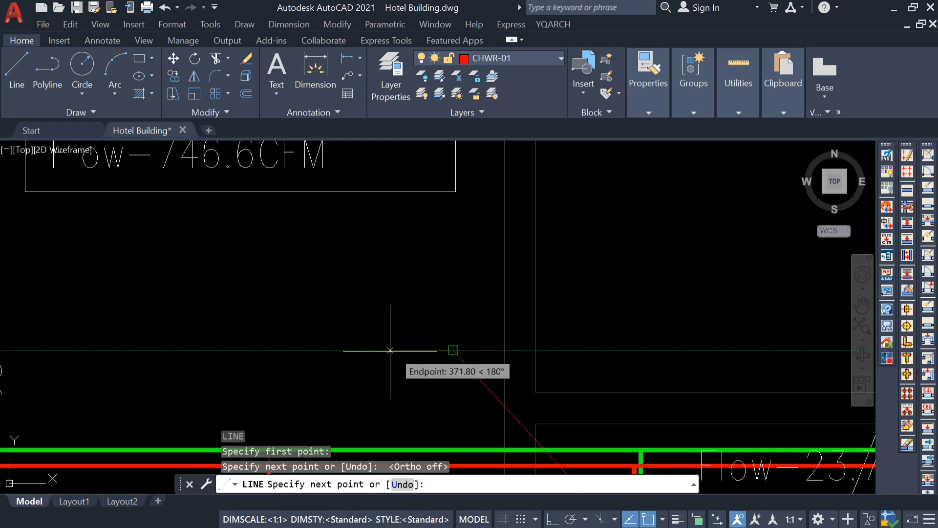
click(222, 350)
key(Escape)
Match the properties of the Corridor FCU's ellipse onto both red leader lines.
scroll(372, 319, down, 7)
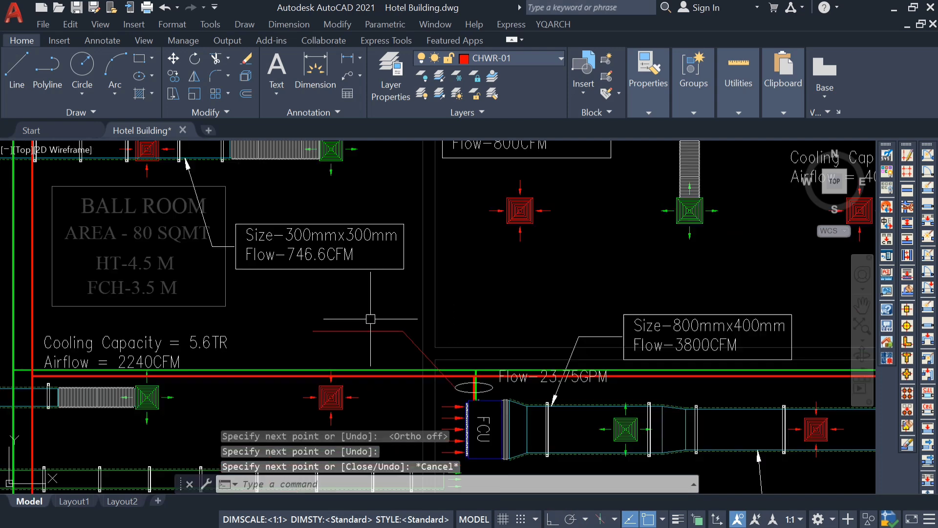
scroll(461, 363, up, 3)
scroll(460, 364, up, 2)
text(ma)
key(Return)
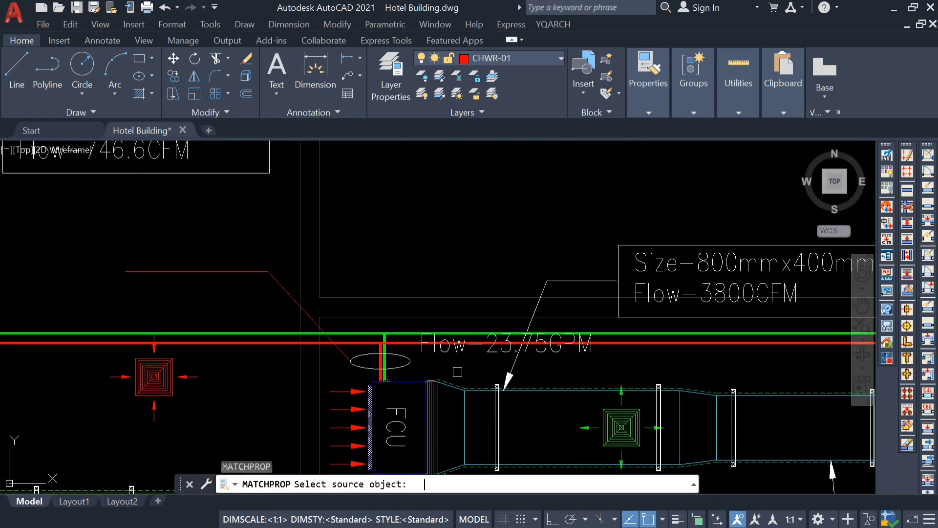
click(365, 371)
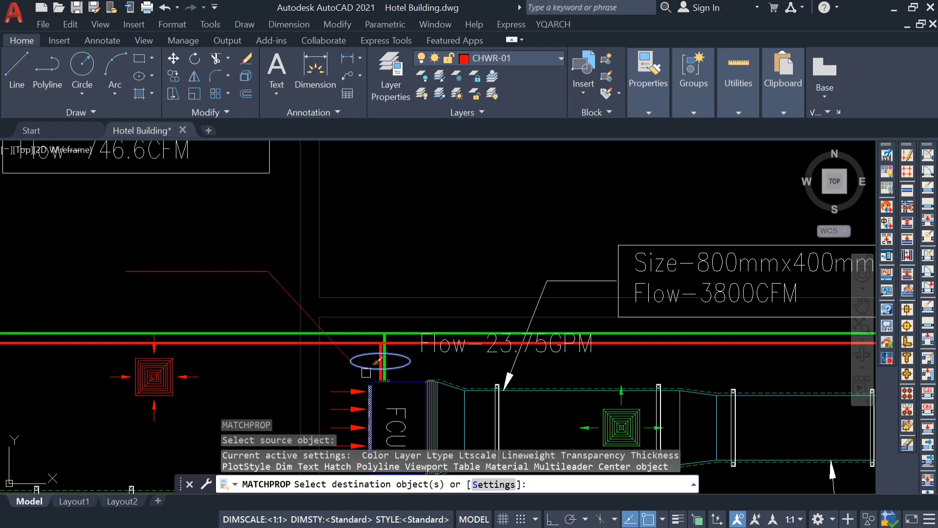
key(Escape)
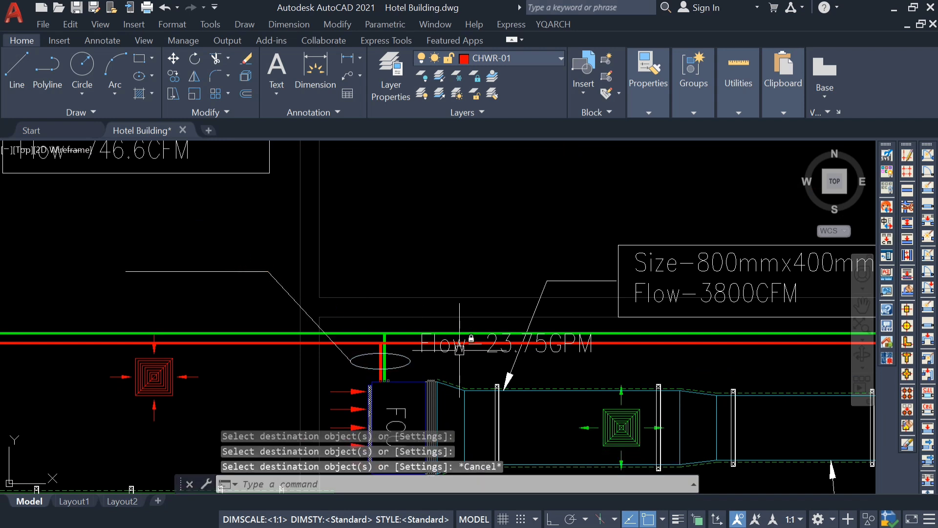
Move the Flow-23.75GPM text onto the horizontal segment of the new leader.
click(547, 348)
text(m)
key(Return)
click(553, 363)
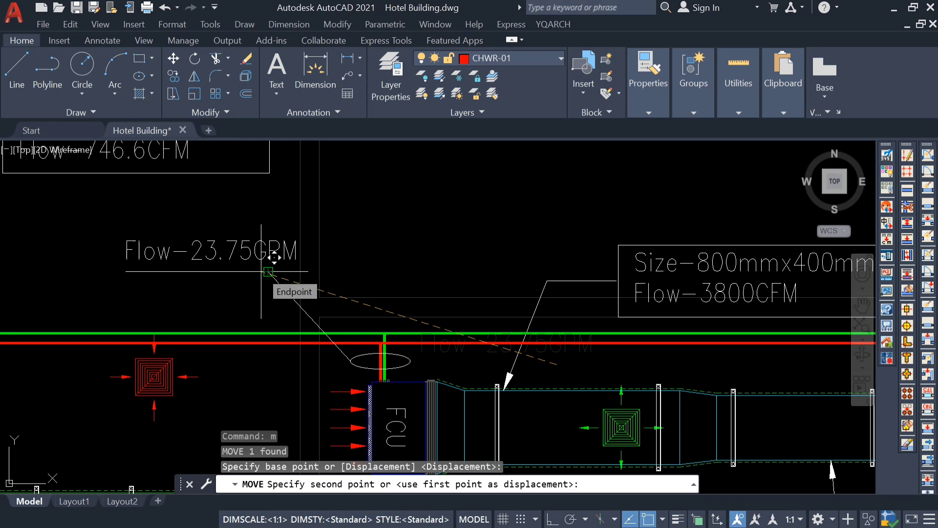
key(Escape)
scroll(342, 337, down, 3)
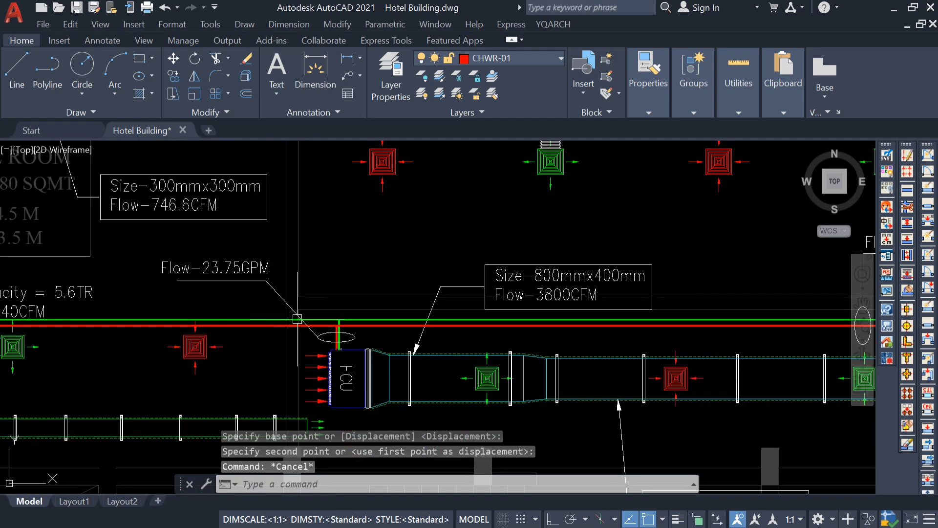
scroll(301, 296, down, 3)
Copy the Flow-14.97GPM text, lines and ellipse from the ellipse's centre to the corridor mains left of the Corridor FCU.
middle_drag(264, 310, 300, 319)
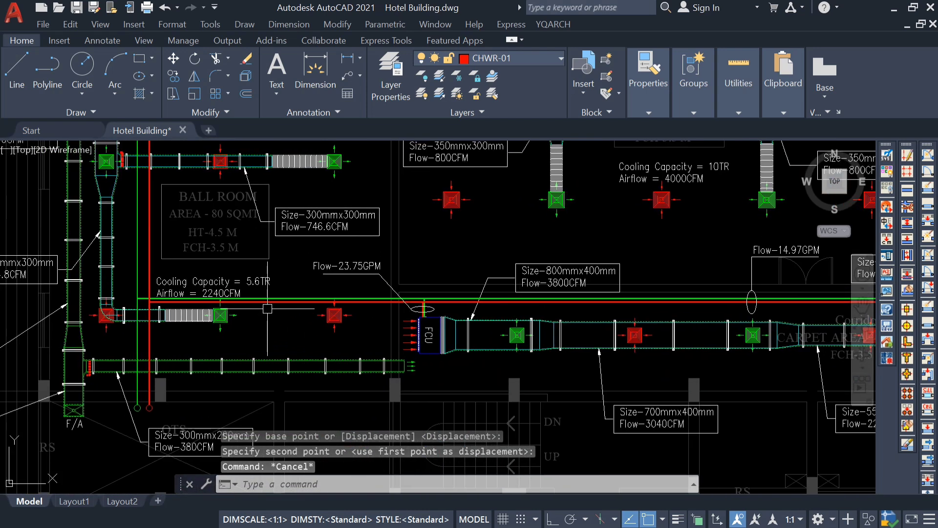
middle_drag(595, 347, 484, 347)
scroll(700, 302, up, 3)
scroll(623, 281, down, 3)
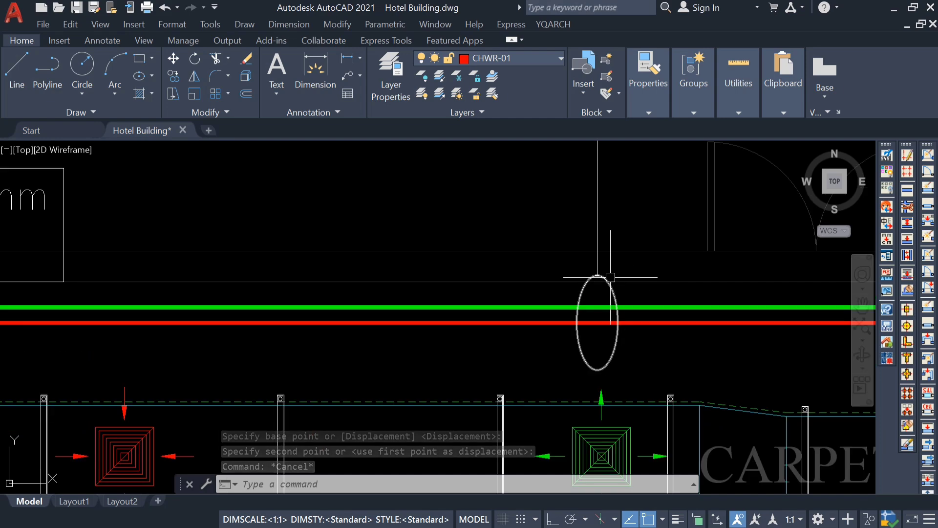
click(609, 279)
click(616, 220)
click(588, 235)
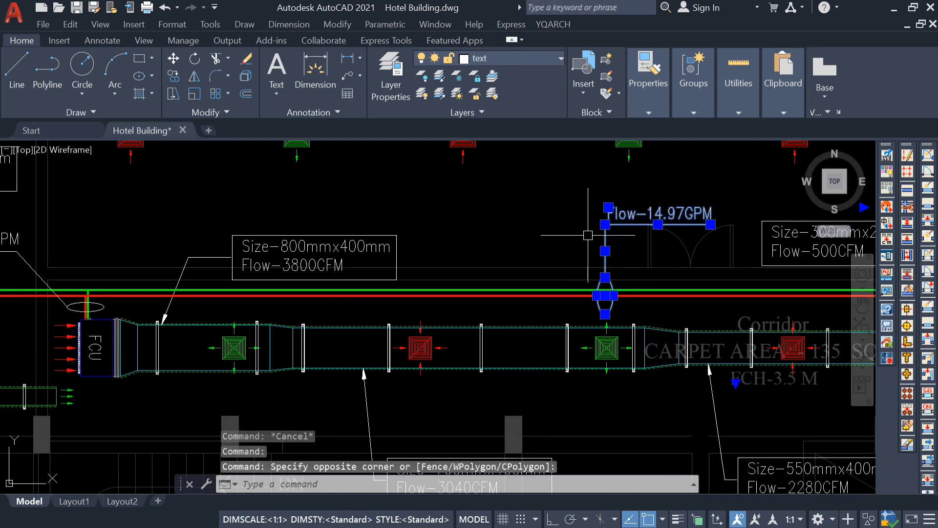
text(co)
key(Return)
scroll(588, 235, up, 5)
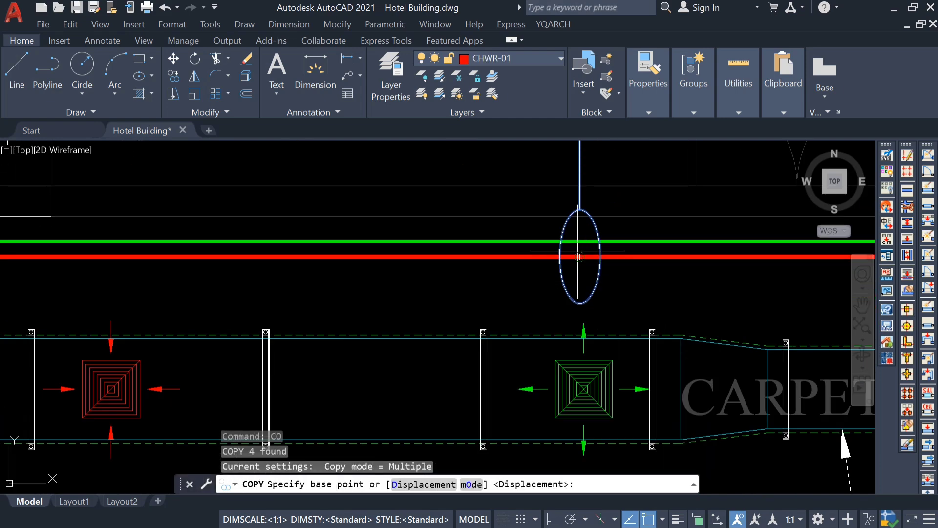
click(605, 293)
scroll(251, 303, down, 10)
scroll(391, 251, up, 6)
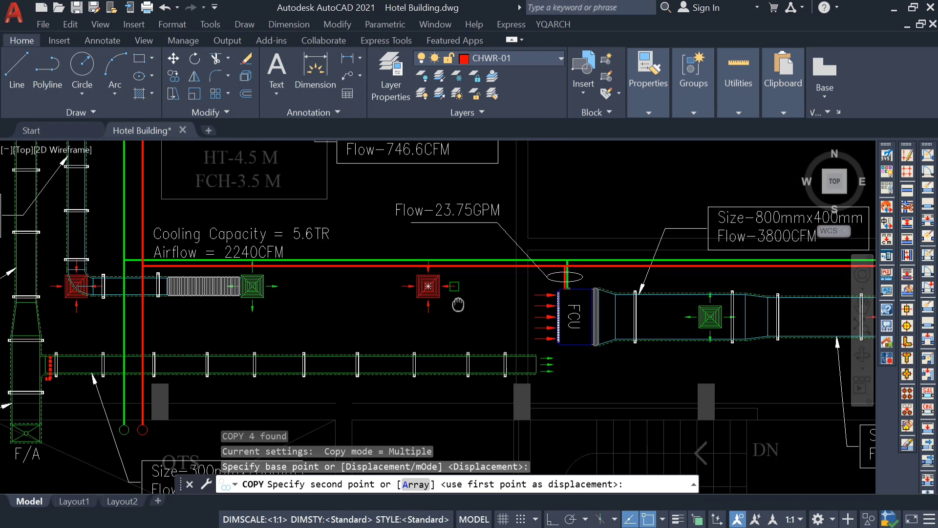
click(348, 320)
key(Escape)
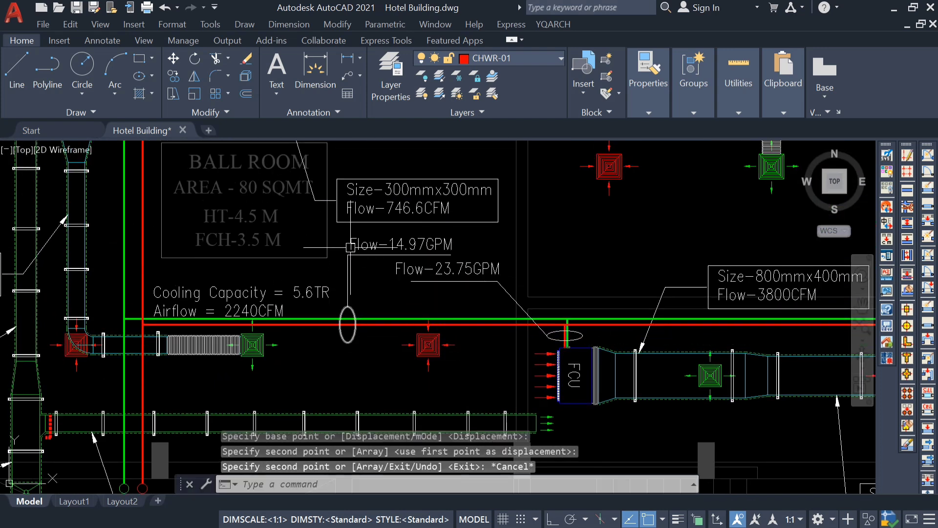
Mirror the copied annotation's two leader lines below the mains about the ellipse's horizontal axis, erasing the source lines.
scroll(347, 271, up, 4)
click(347, 270)
scroll(404, 265, down, 4)
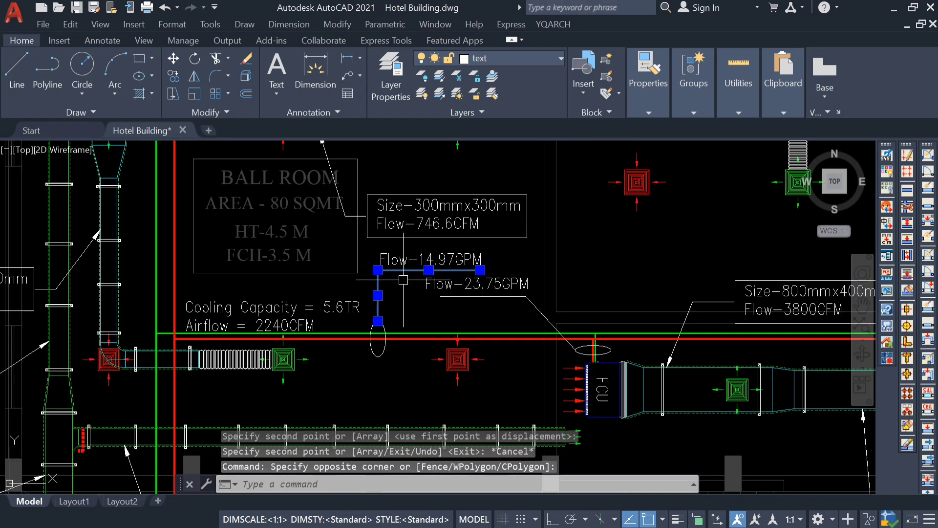
text(mi)
key(Return)
scroll(386, 350, up, 4)
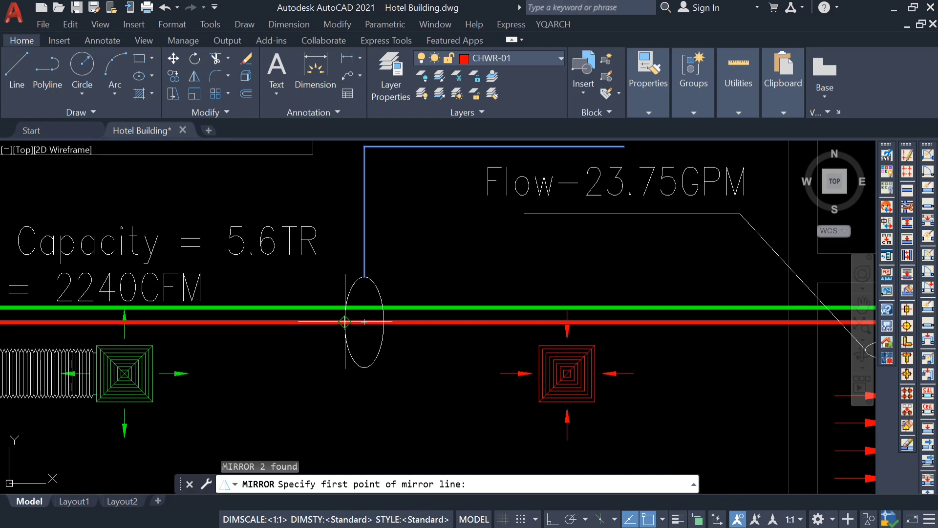
click(345, 321)
click(383, 322)
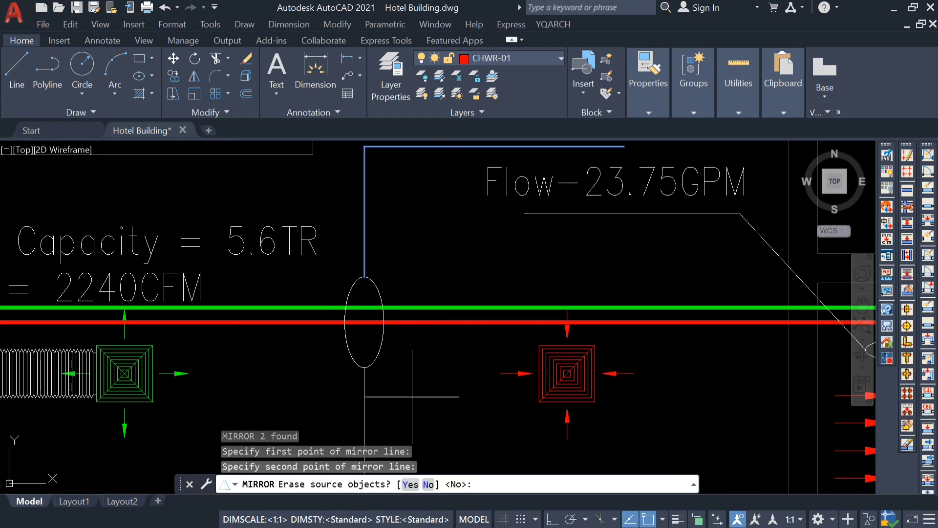
click(409, 485)
Move the copied Flow-14.97GPM text down onto the mirrored horizontal line below the mains.
scroll(424, 383, down, 6)
scroll(443, 334, up, 2)
click(411, 313)
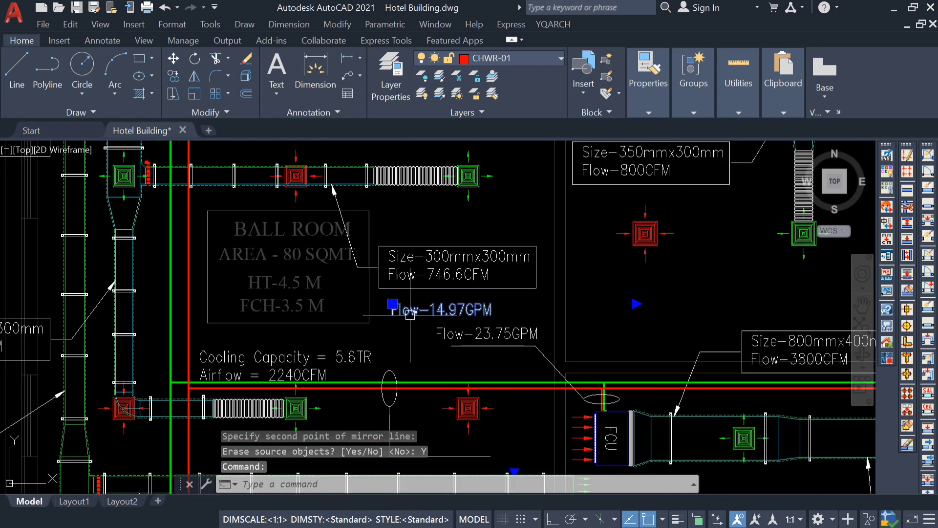
middle_drag(409, 352, 403, 312)
text(m)
key(Return)
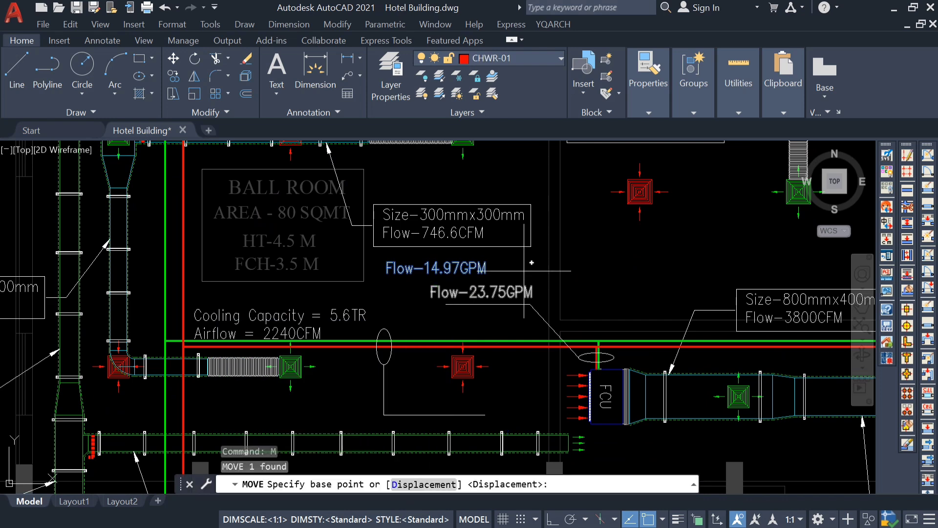
click(525, 270)
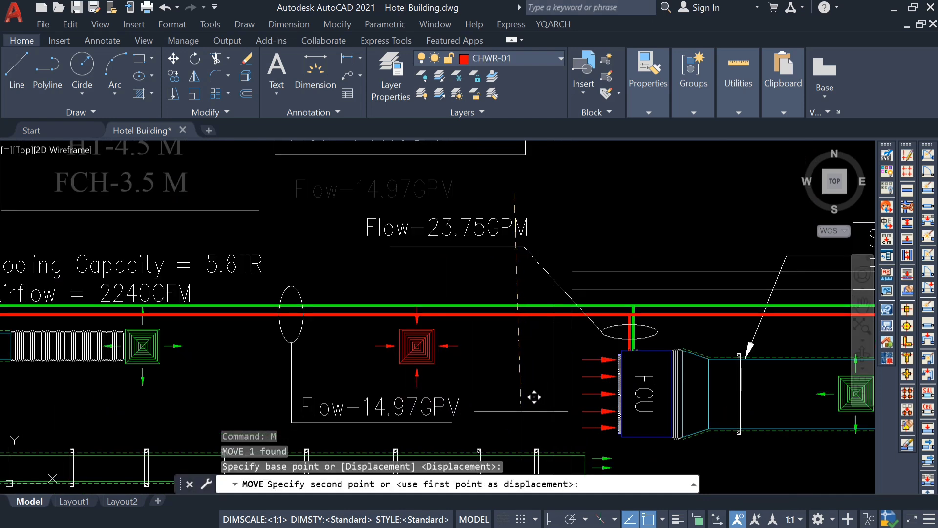
click(530, 406)
key(Escape)
Examine the flow annotations on the Corridor FCU branch and the corridor mains feeding the copied label's section.
mouse_move(471, 356)
middle_down()
mouse_move(432, 328)
mouse_move(315, 325)
middle_up()
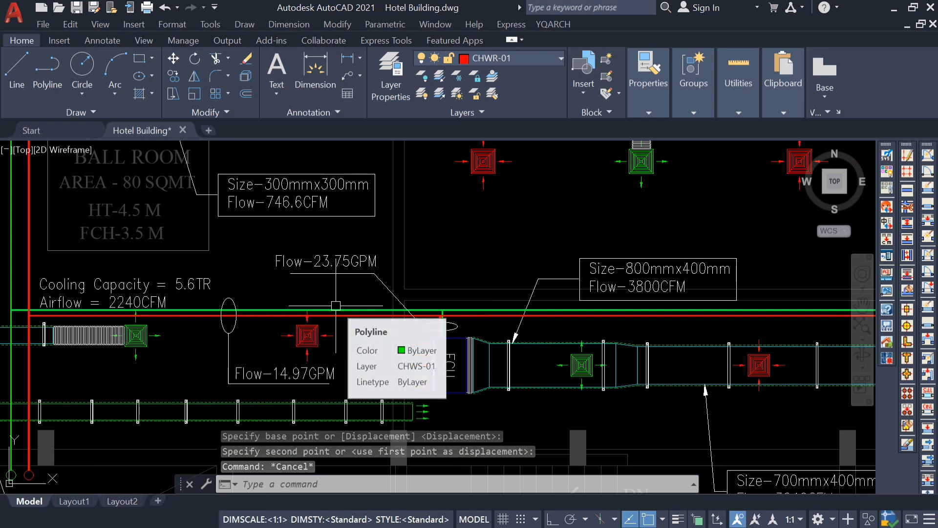
middle_drag(502, 293, 256, 268)
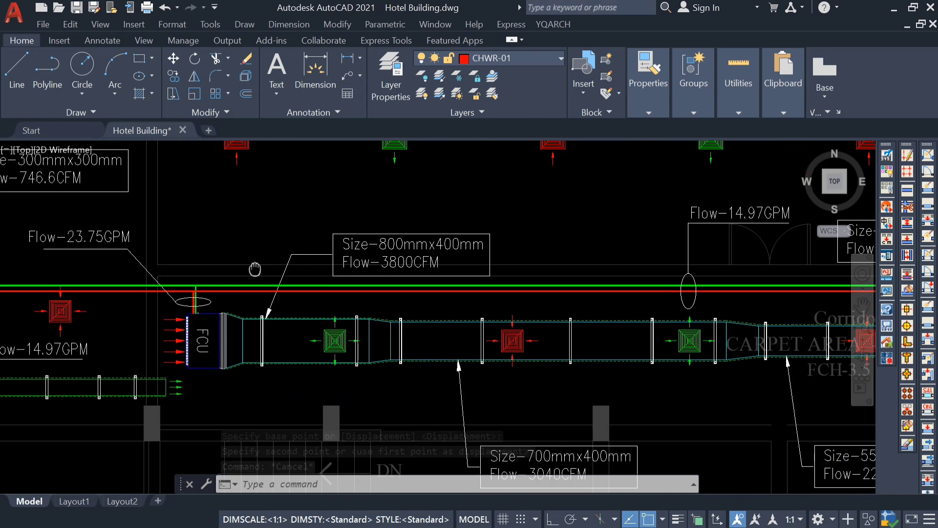
scroll(254, 267, down, 2)
scroll(524, 302, up, 4)
middle_drag(541, 302, 509, 401)
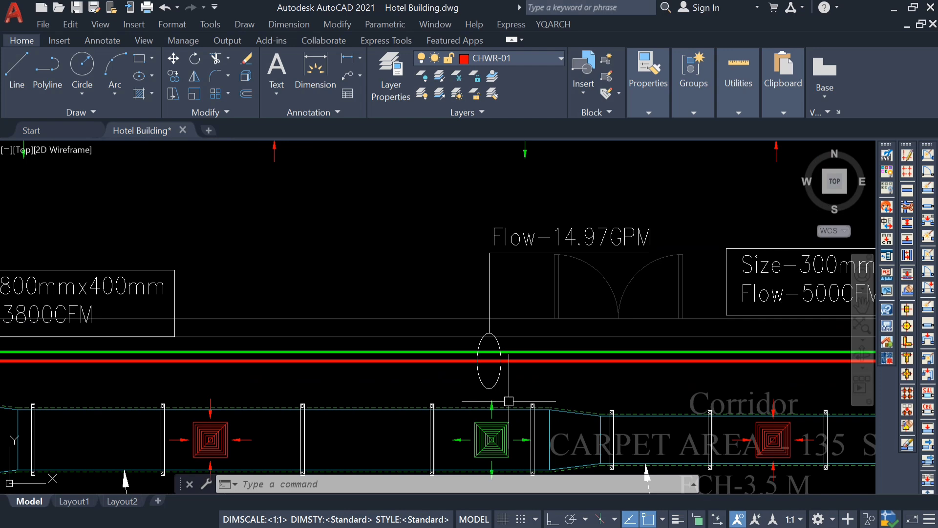
scroll(513, 400, down, 4)
scroll(376, 288, up, 4)
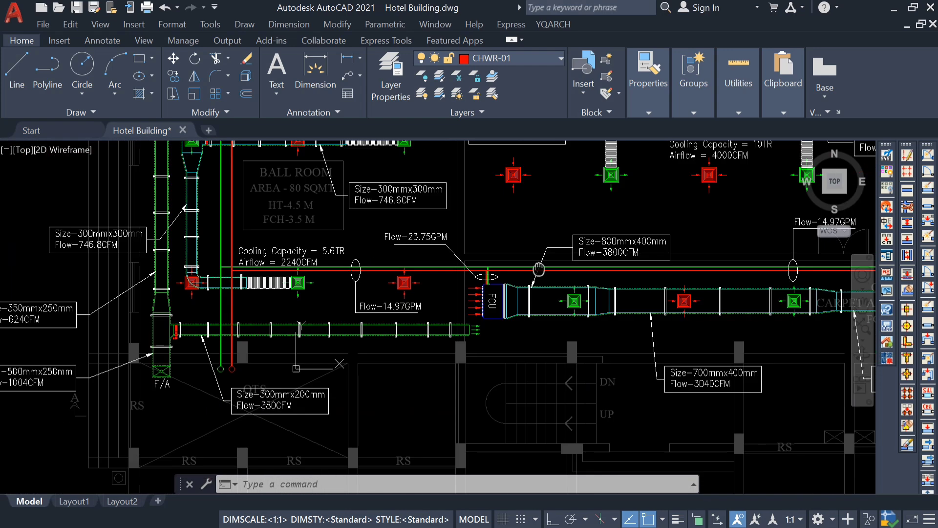
Change the copied flow label below the corridor mains, west of the Corridor FCU, to Flow-38.72GPM.
double_click(430, 316)
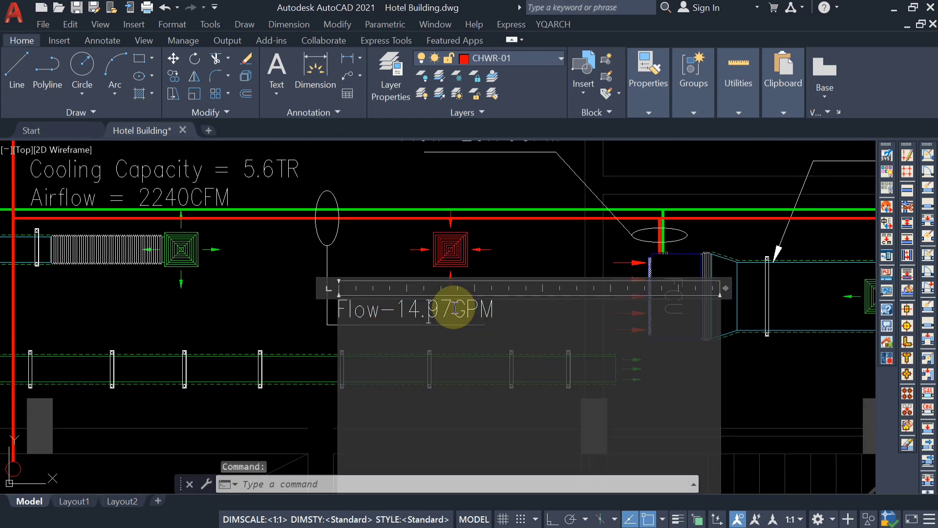
drag(456, 306, 401, 319)
text(38.7)
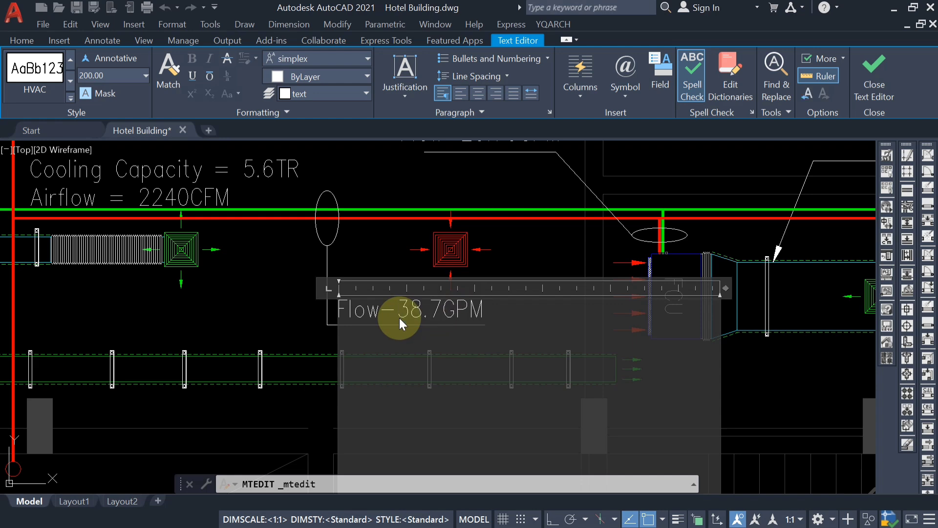
text(2)
click(283, 308)
scroll(306, 311, down, 5)
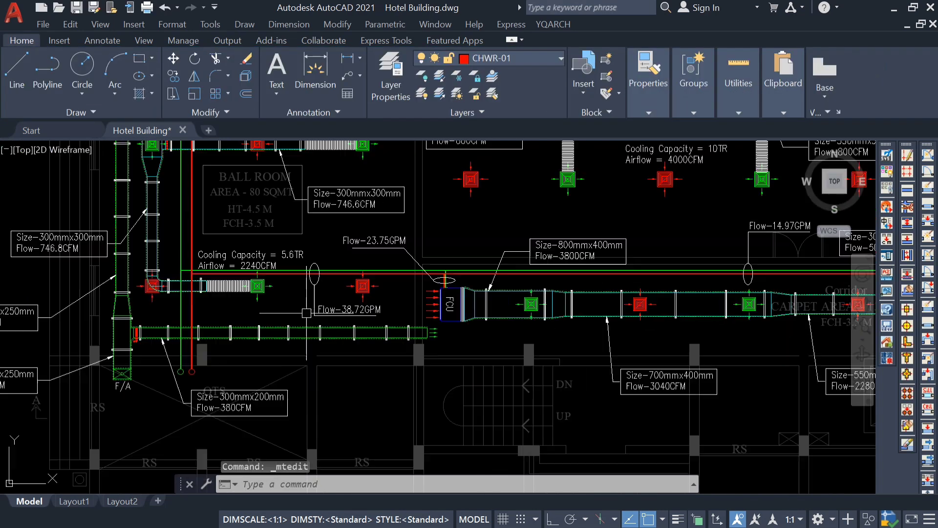
Copy the Flow-38.72GPM text, vertical leader and ellipse from the ellipse's centre onto the pipes feeding the dining area AHU.
mouse_move(306, 313)
middle_down()
mouse_move(417, 315)
mouse_move(326, 393)
middle_up()
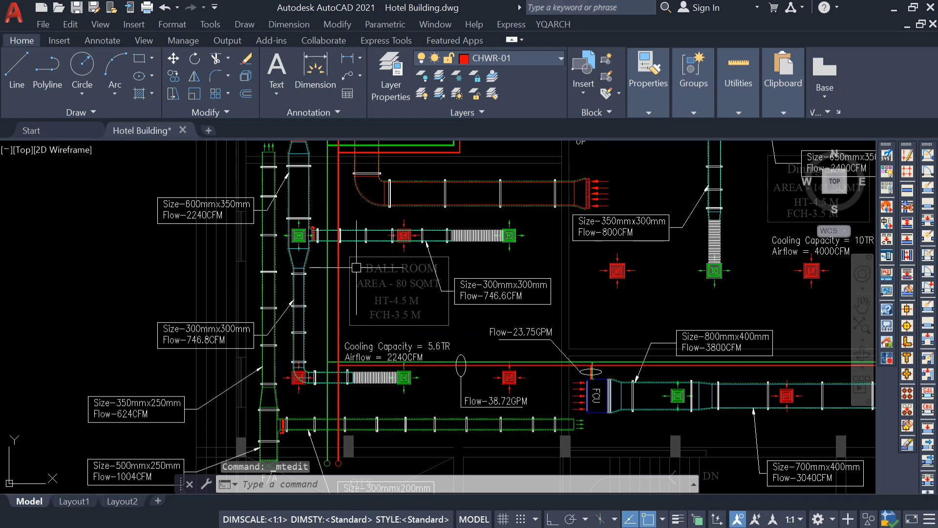
mouse_move(356, 268)
middle_down()
mouse_move(373, 351)
mouse_move(369, 280)
middle_up()
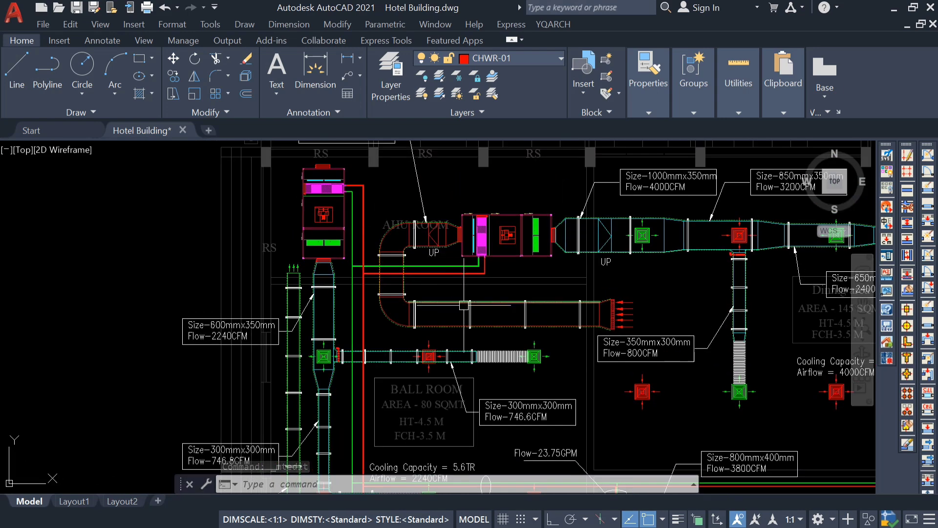
middle_drag(543, 334, 272, 283)
middle_drag(298, 401, 336, 346)
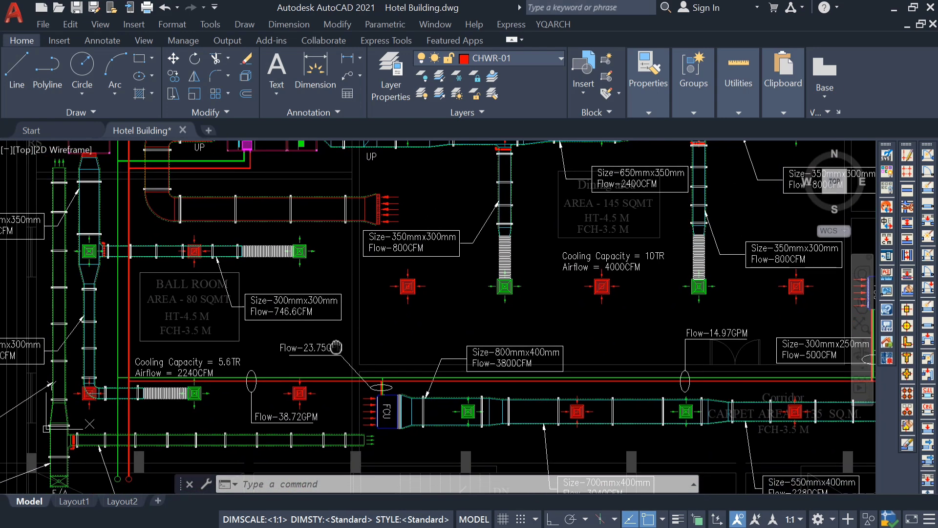
scroll(255, 397, up, 4)
click(272, 379)
click(227, 440)
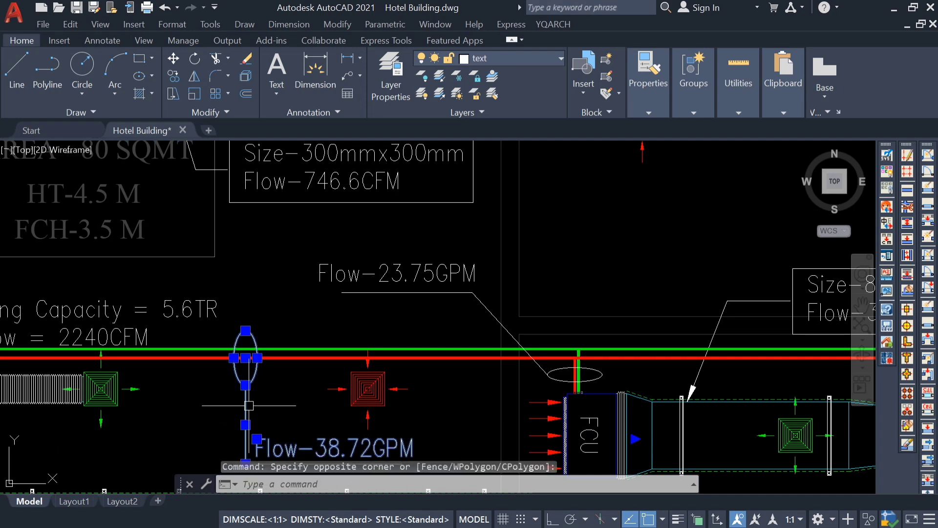
text(co)
key(Return)
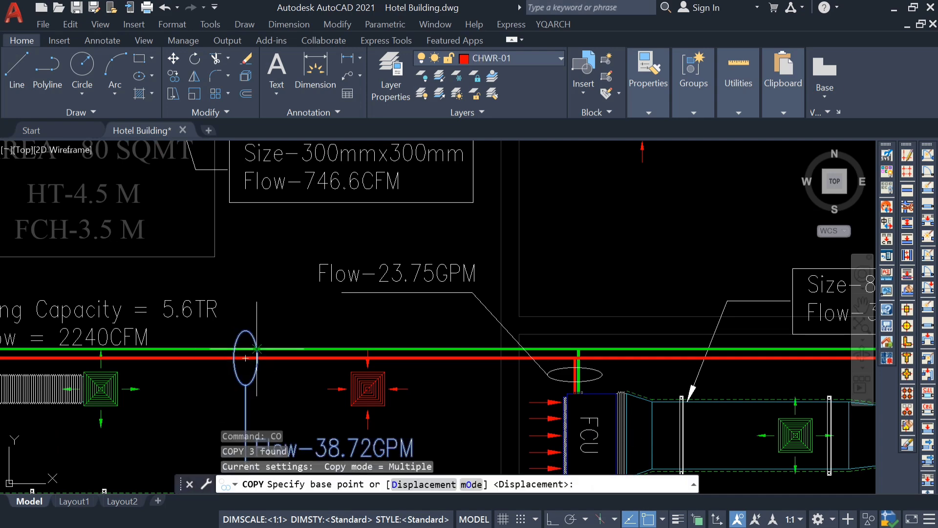
click(245, 357)
scroll(245, 358, down, 5)
scroll(186, 281, up, 6)
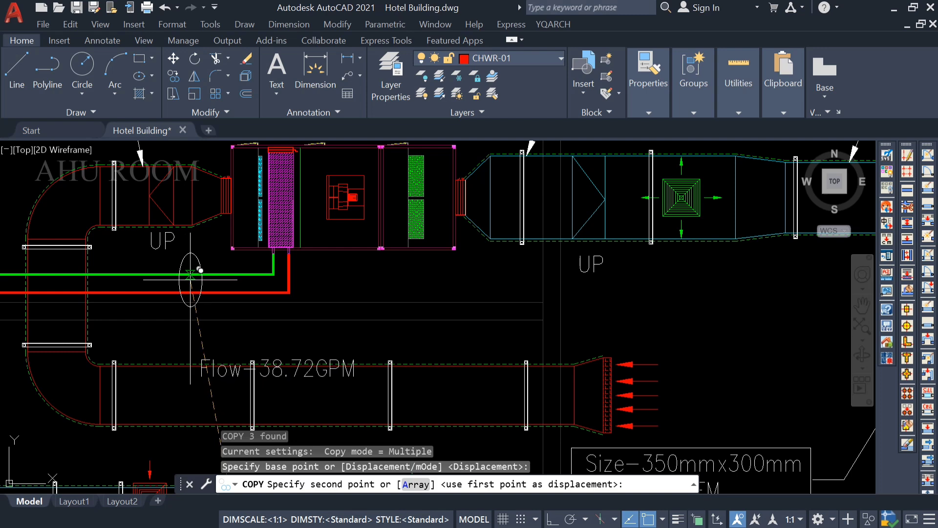
click(197, 290)
key(Escape)
Narrow the copied ellipse around the dining area AHU's pipes by stretching its side quadrant inward.
scroll(197, 290, up, 4)
click(201, 268)
click(201, 267)
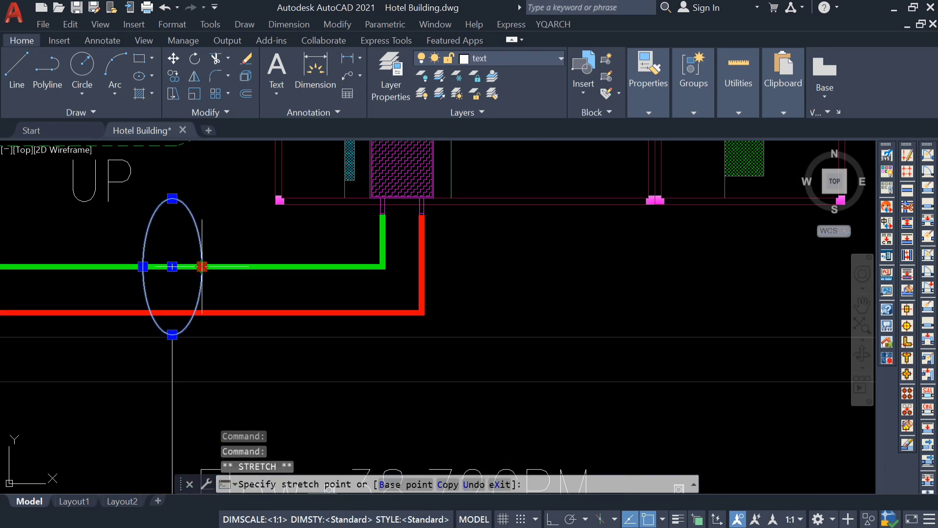
key(Escape)
Move the copied Flow-38.72GPM text straight up beside the vertical leader below the AHU pipes.
scroll(198, 274, down, 3)
scroll(205, 313, up, 2)
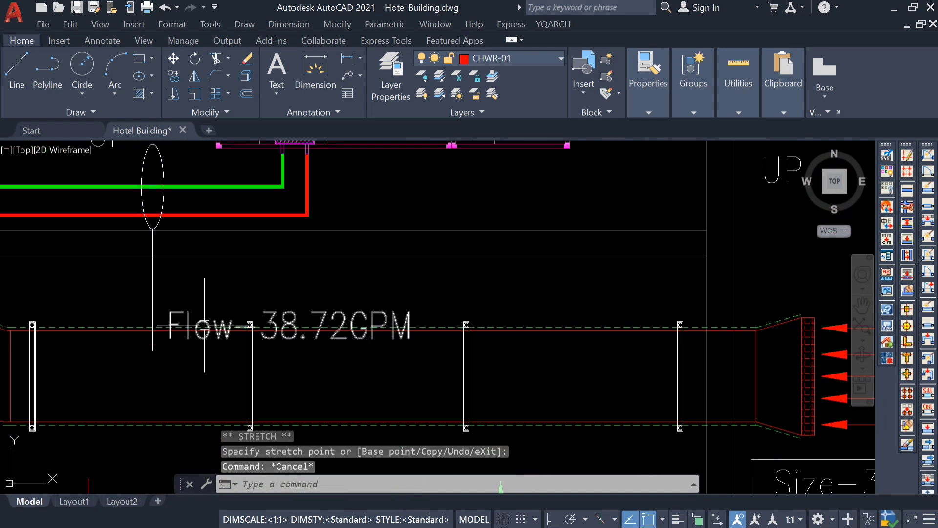
key(Escape)
click(191, 323)
text(m)
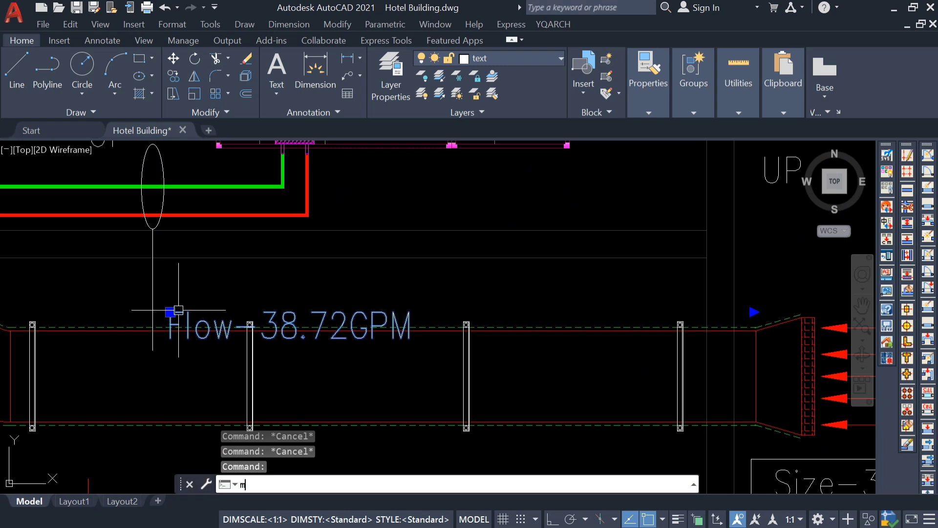
key(Return)
click(196, 374)
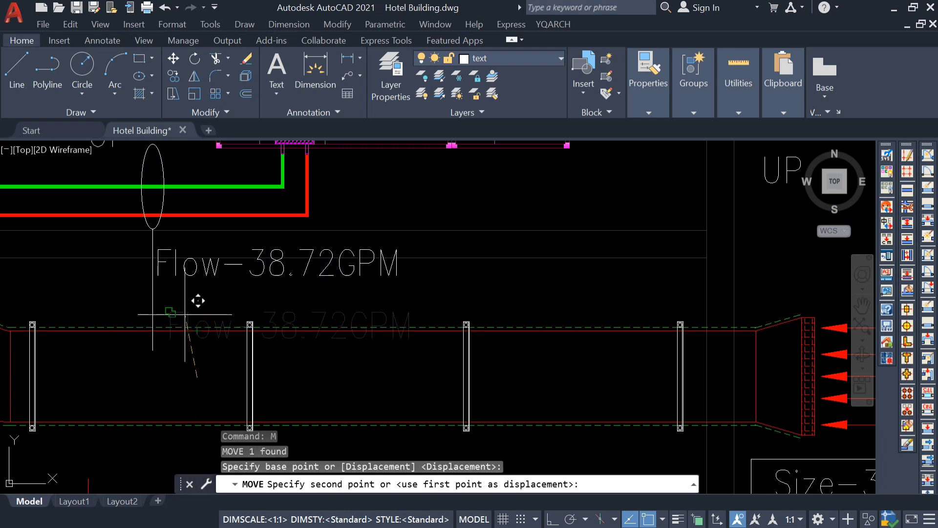
click(188, 307)
key(Escape)
Shorten the copied vertical leader by stretching its lower end up to the line's midpoint.
click(165, 284)
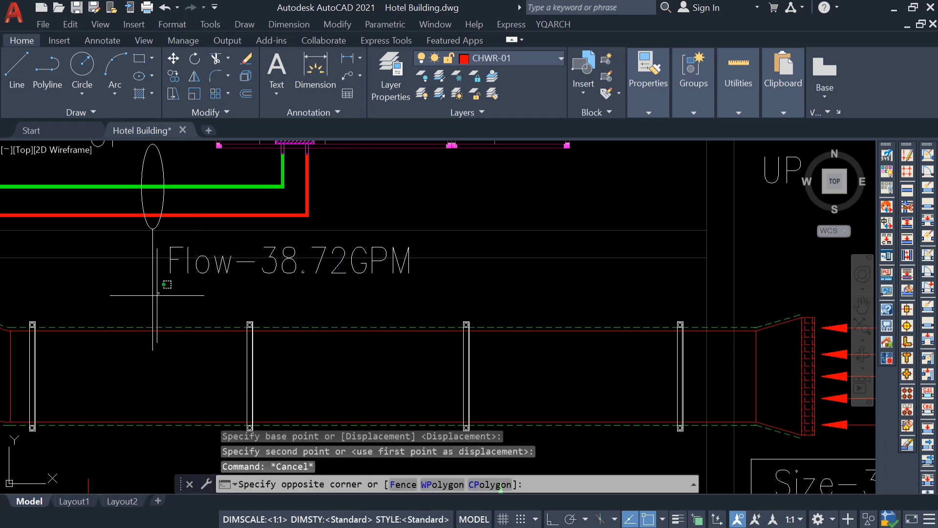
click(153, 315)
click(152, 350)
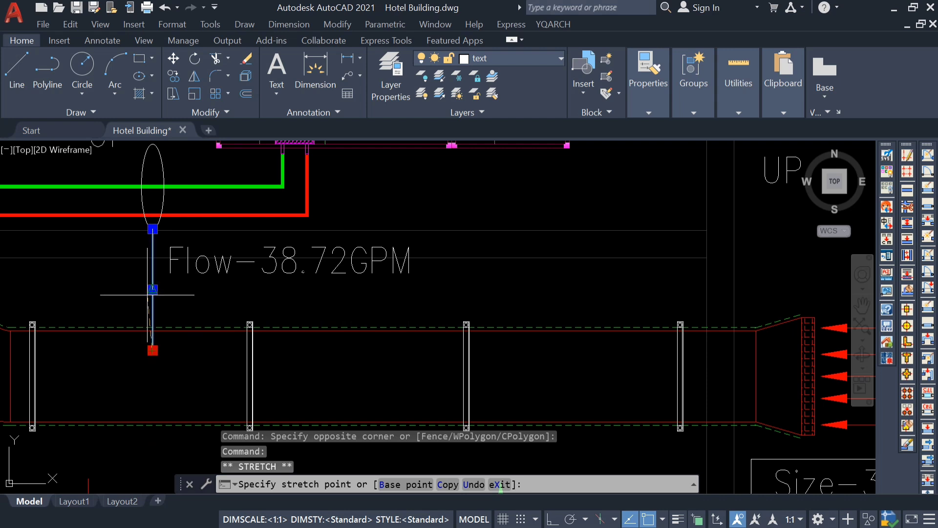
key(Escape)
Draw a horizontal line with Ortho on from the vertical leader's lower end, underlining the copied flow text.
text(l)
key(Return)
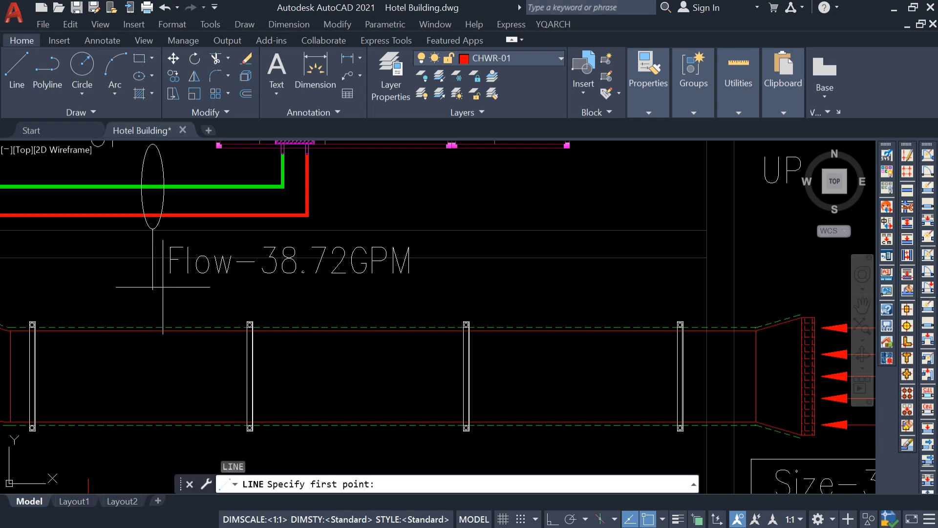
click(153, 289)
scroll(420, 298, up, 2)
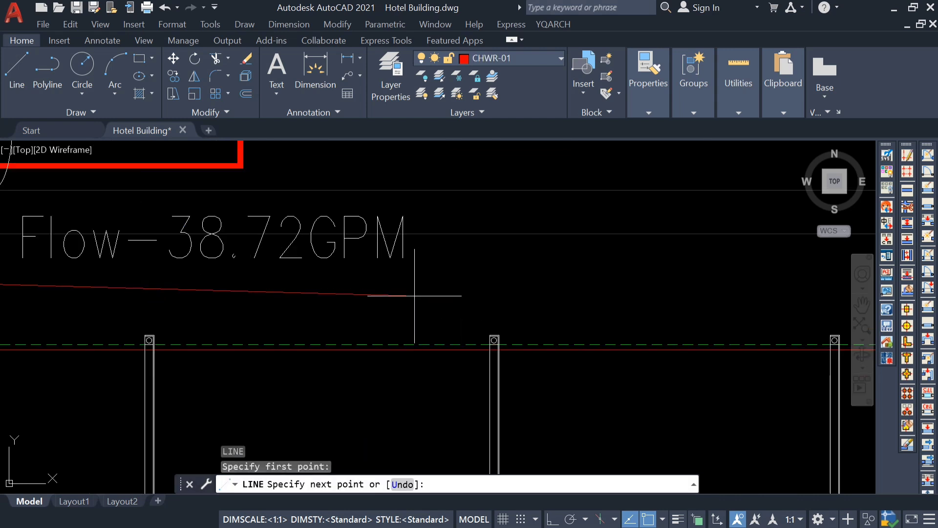
click(552, 519)
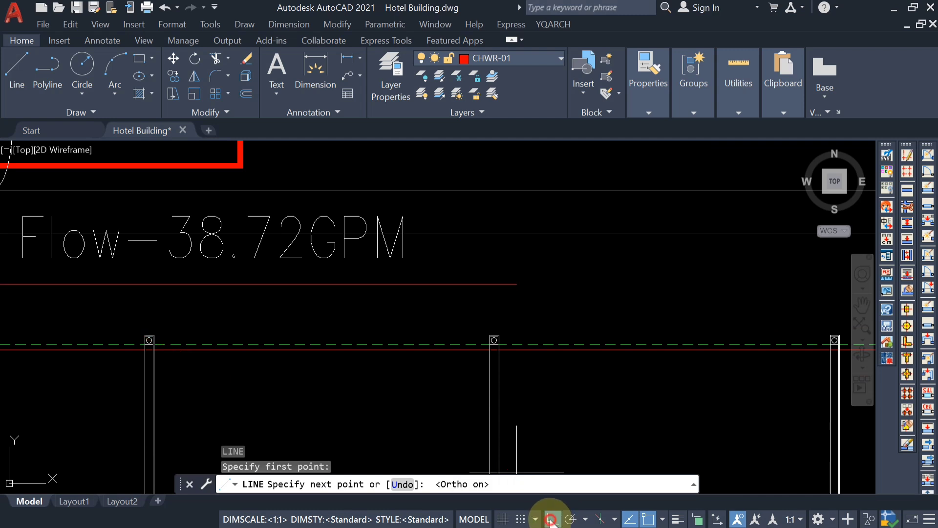
key(Escape)
scroll(429, 272, down, 2)
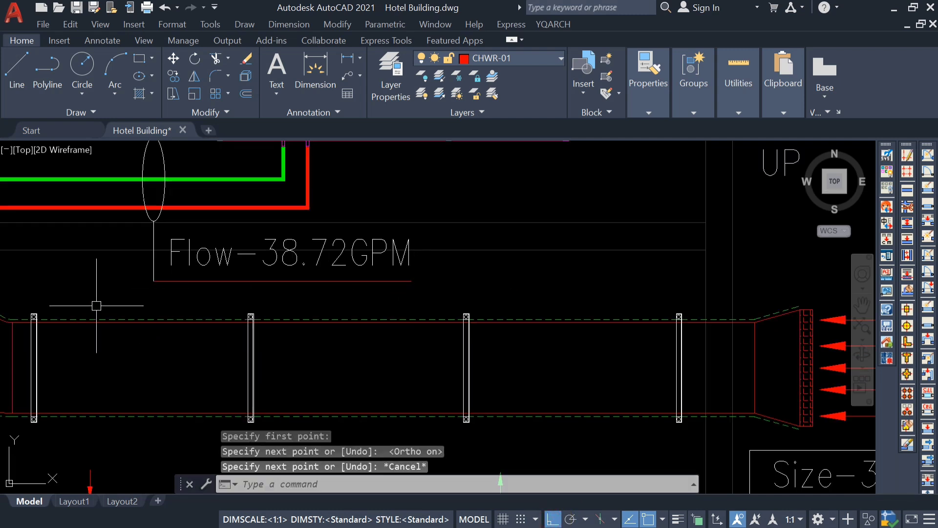
Match the new horizontal line's properties to the vertical leader.
text(ma)
key(Return)
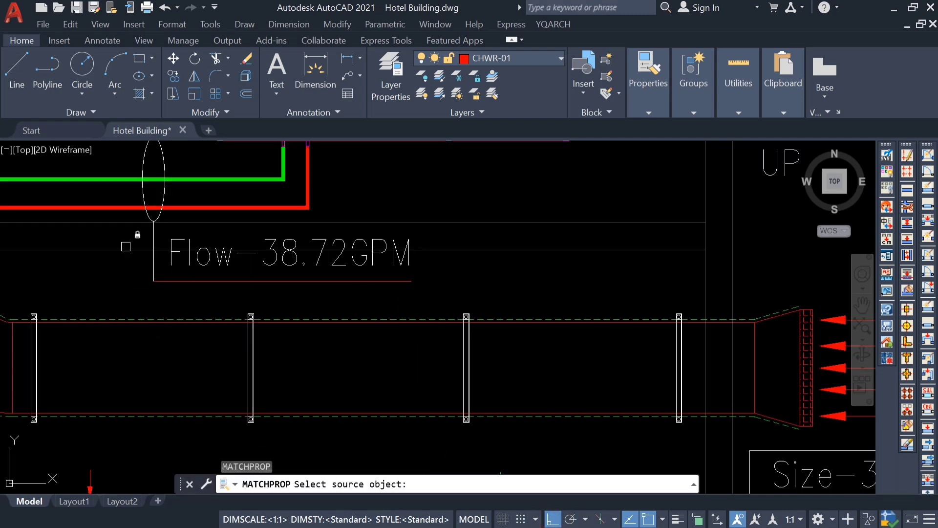
click(151, 266)
key(Escape)
Examine the dining area's cooling capacity and the AHU serving it to determine its pipe flow.
scroll(280, 300, down, 5)
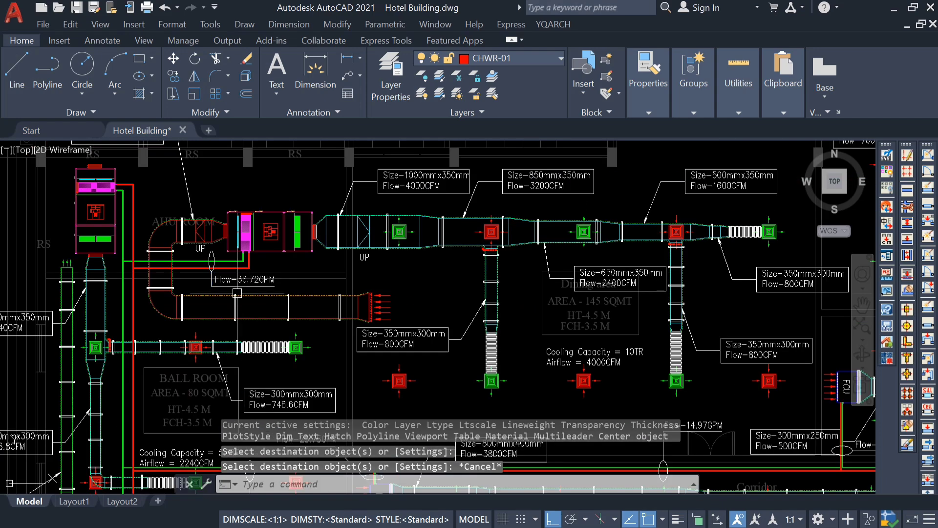
scroll(280, 300, up, 4)
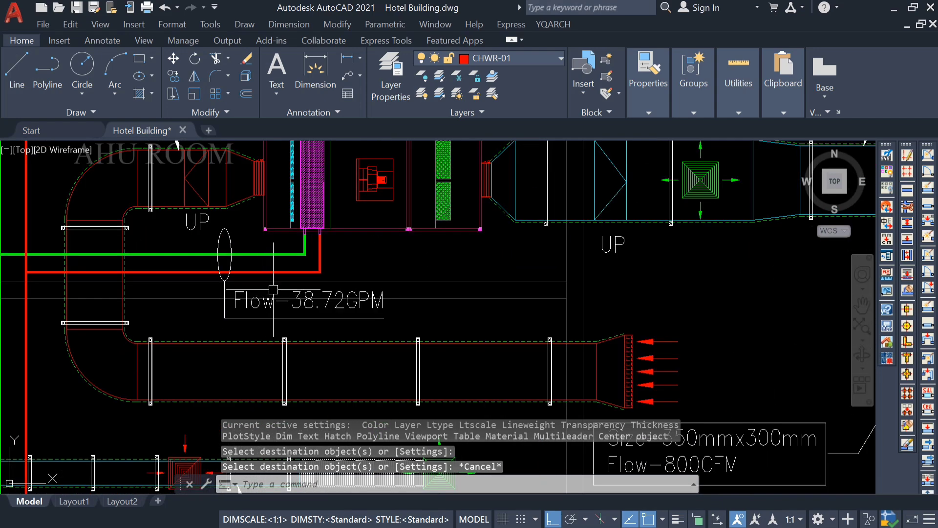
scroll(291, 321, down, 1)
scroll(337, 312, down, 2)
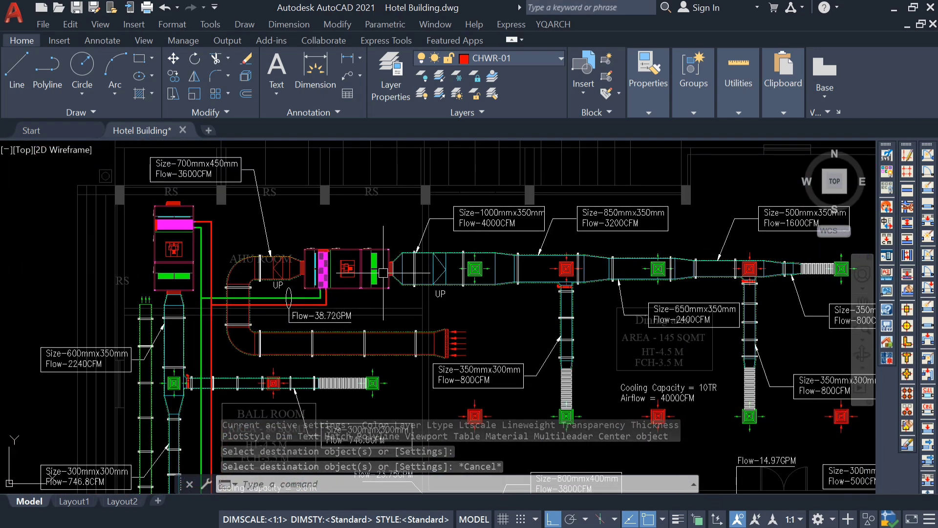
scroll(372, 251, down, 2)
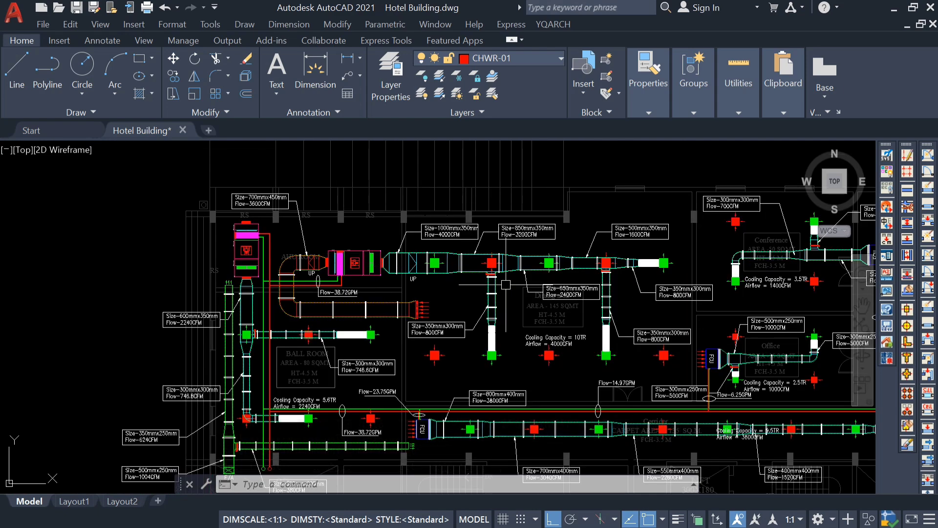
scroll(537, 309, up, 3)
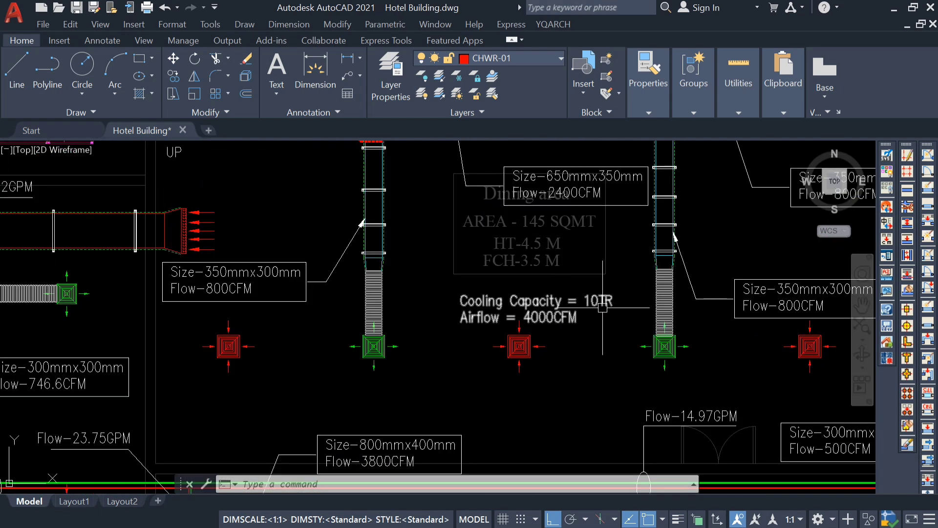
scroll(481, 308, down, 3)
middle_drag(481, 308, 507, 333)
mouse_move(354, 287)
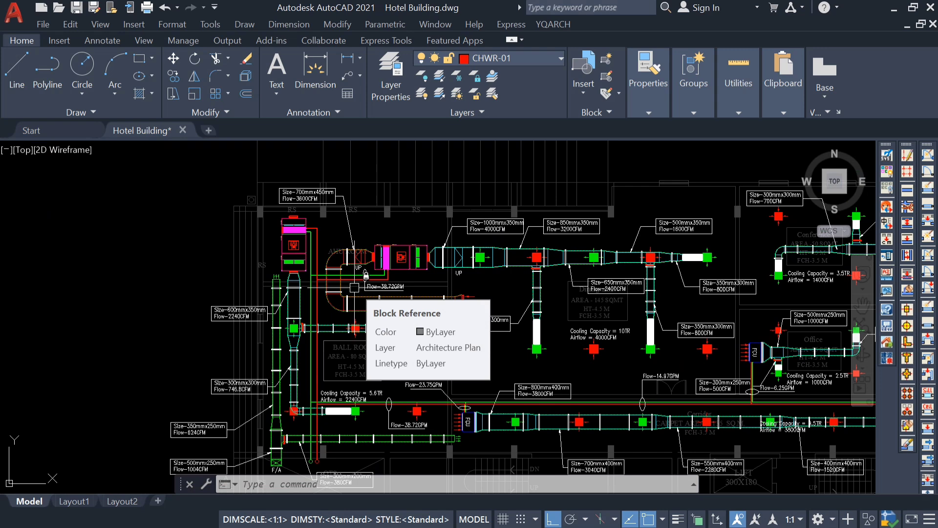
Change the flow label on the dining area AHU's pipes to Flow-25GPM.
scroll(425, 301, up, 6)
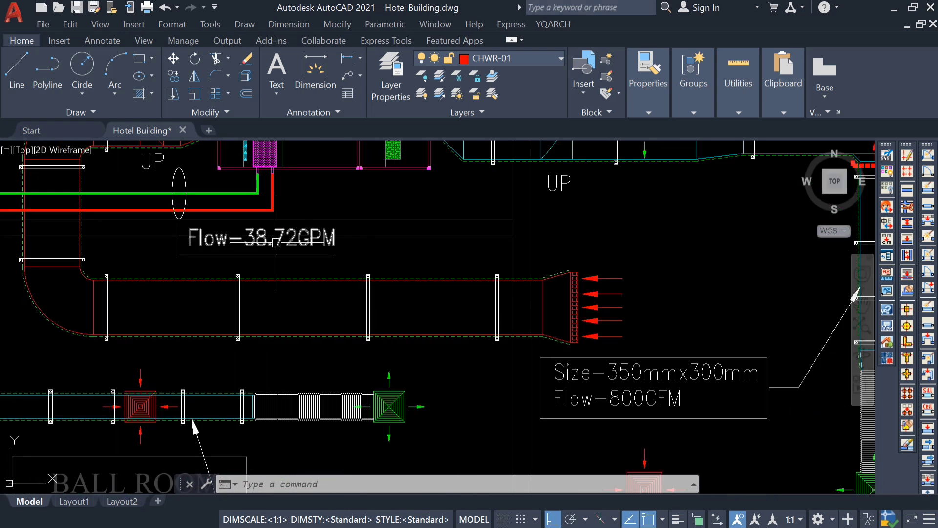
double_click(230, 237)
drag(298, 242, 240, 247)
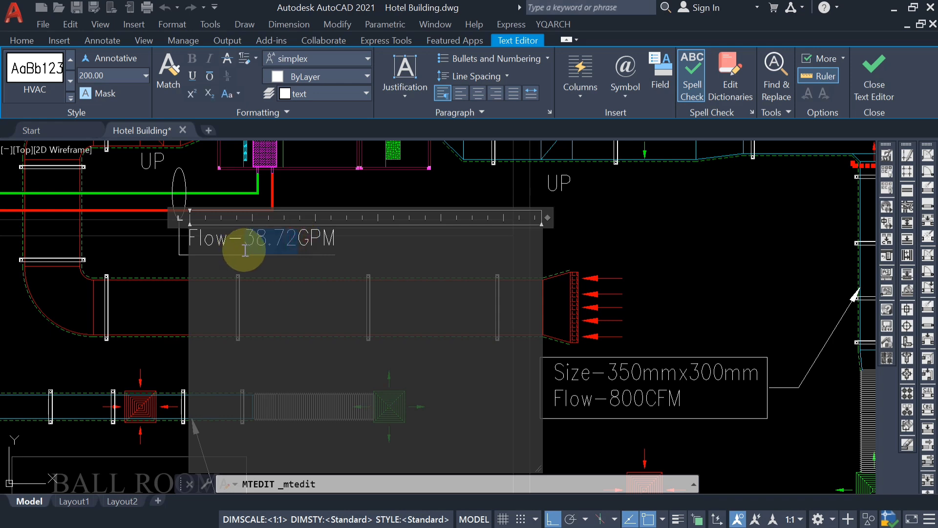
text(25)
click(639, 272)
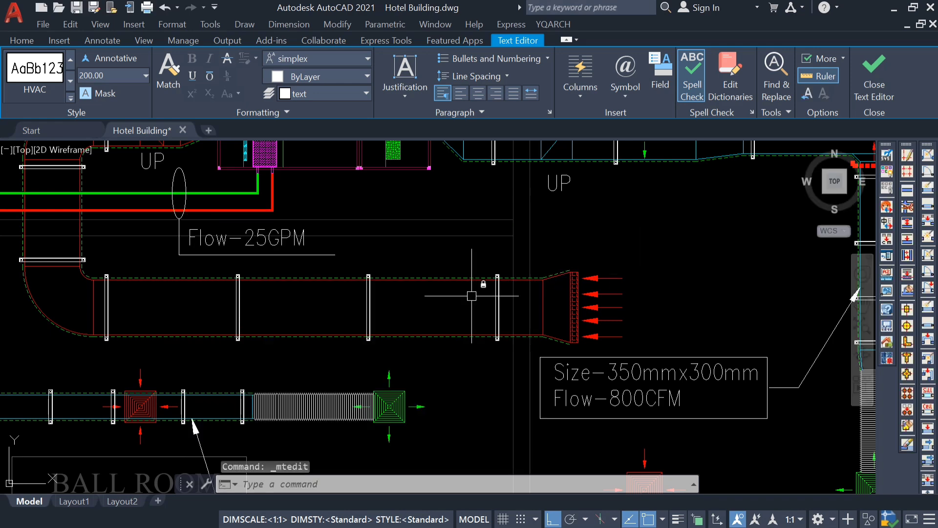
Copy the office FCU's Flow-6.25GPM label with its ellipse and leader line onto the ball room AHU's pipes, with Ortho off.
scroll(16, 235, down, 4)
middle_drag(24, 248, 325, 249)
middle_drag(260, 227, 284, 260)
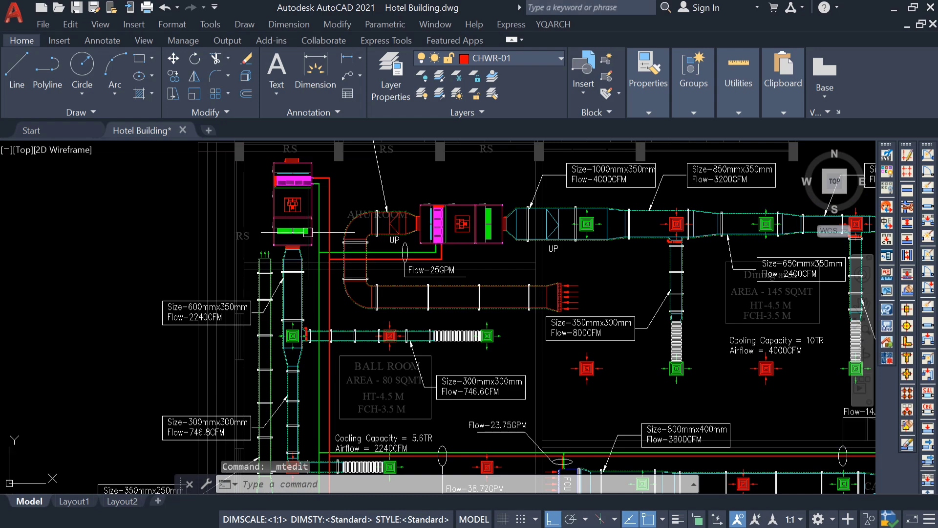
scroll(314, 203, up, 2)
scroll(342, 218, down, 4)
middle_drag(343, 219, 184, 188)
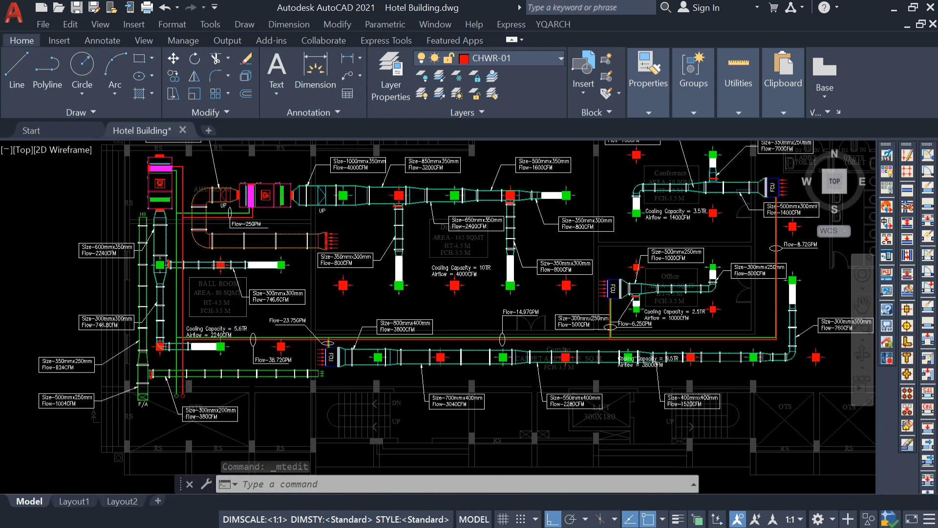
scroll(640, 334, up, 4)
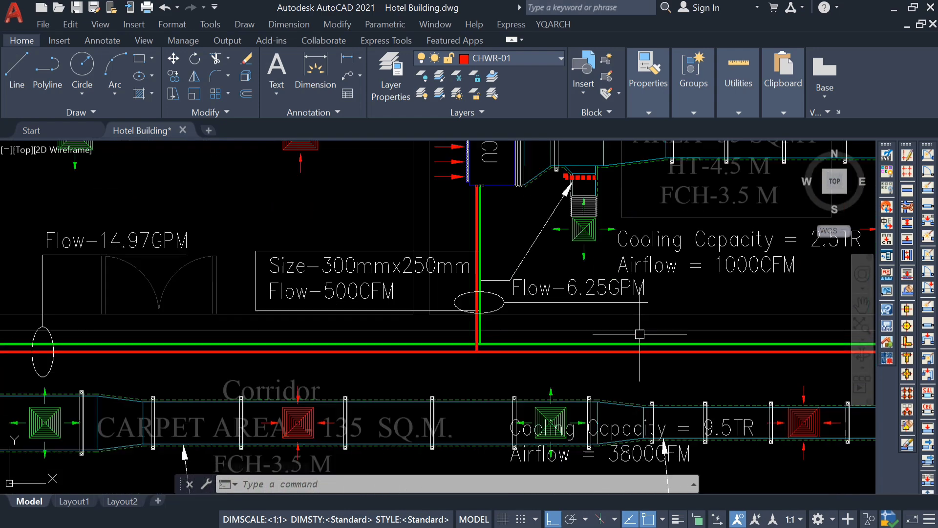
click(569, 281)
click(497, 311)
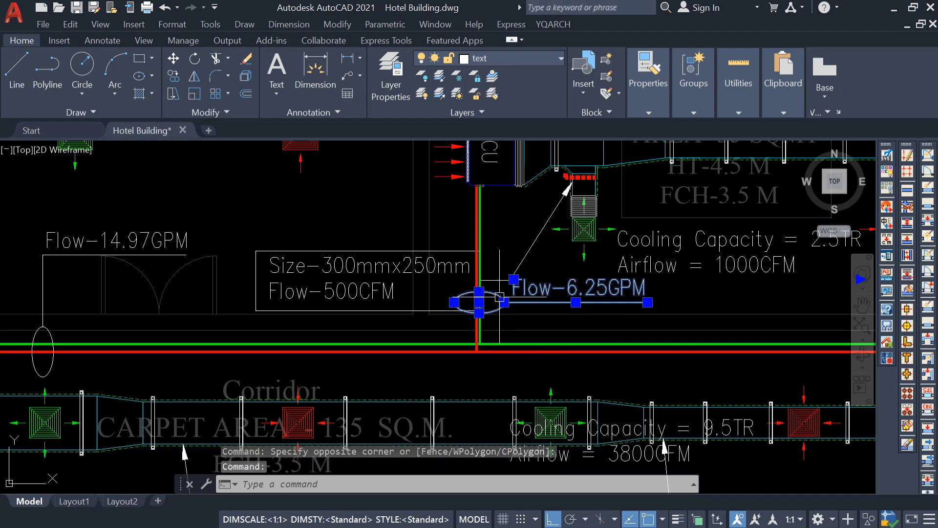
text(co)
key(Return)
scroll(480, 308, up, 4)
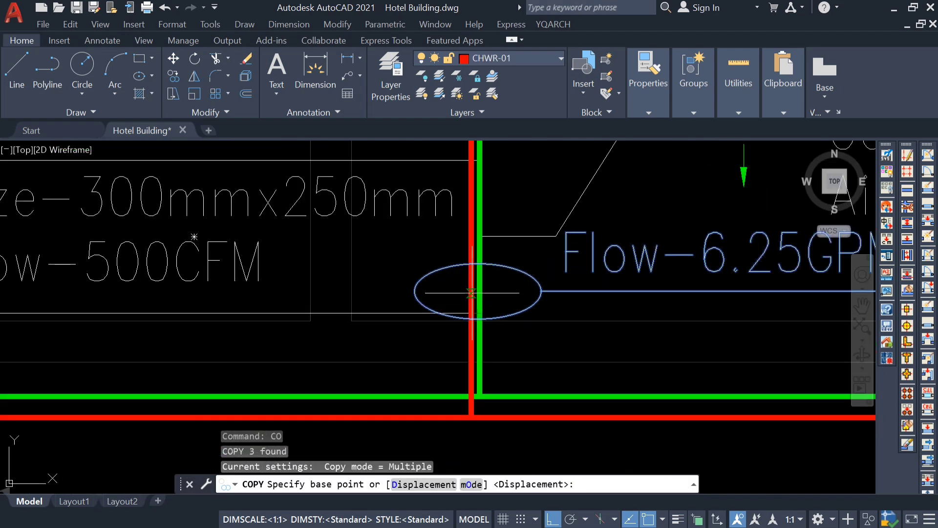
click(477, 301)
scroll(472, 291, down, 10)
scroll(213, 240, up, 5)
middle_drag(215, 239, 374, 440)
scroll(373, 440, up, 3)
scroll(245, 201, down, 5)
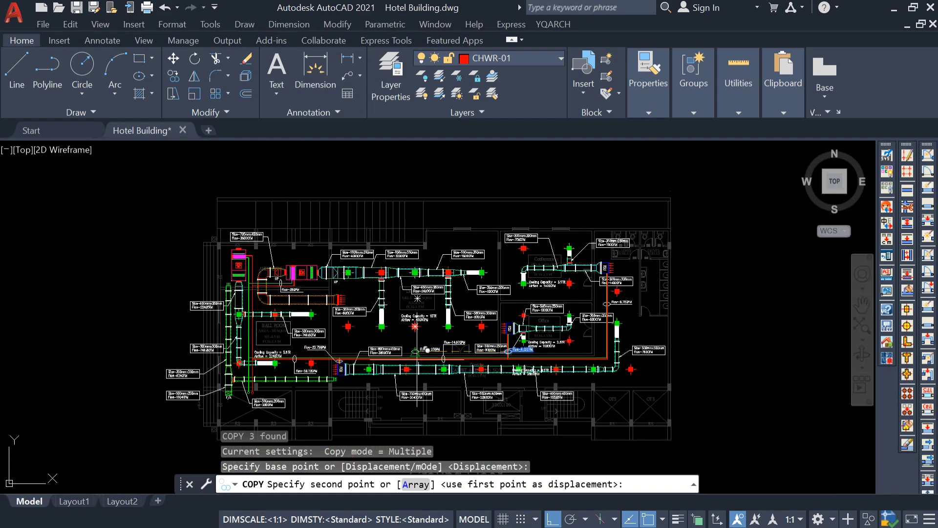
click(554, 521)
scroll(259, 266, up, 5)
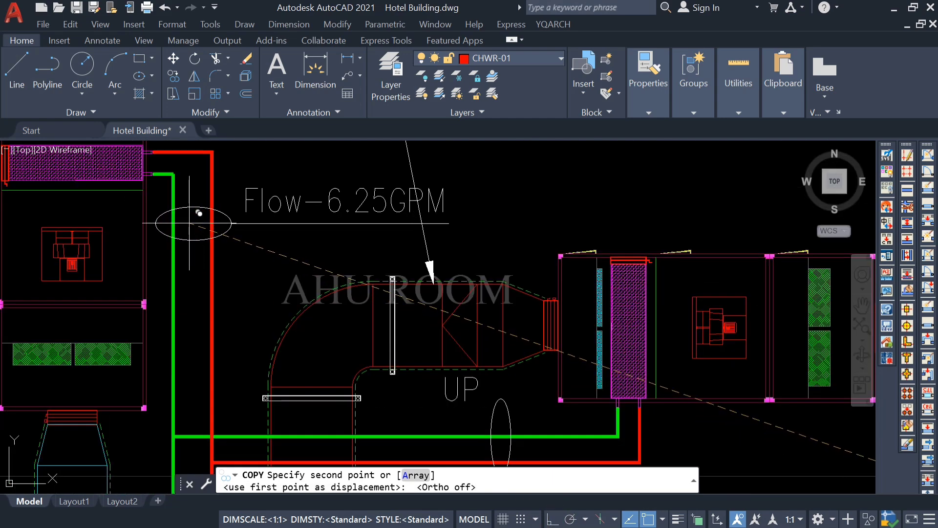
click(187, 220)
key(Escape)
Change the copied flow label on the ball room AHU's pipes to Flow-14GPM.
scroll(305, 248, down, 4)
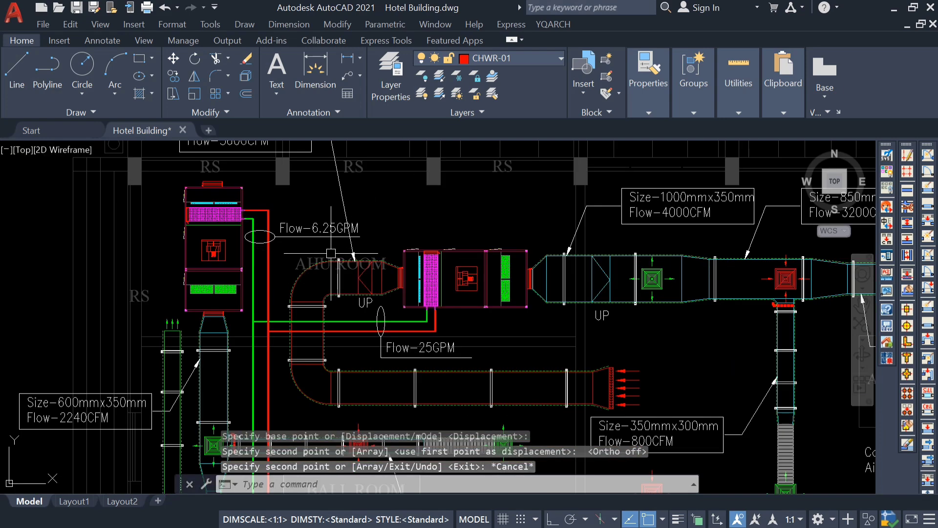
middle_drag(331, 254, 368, 290)
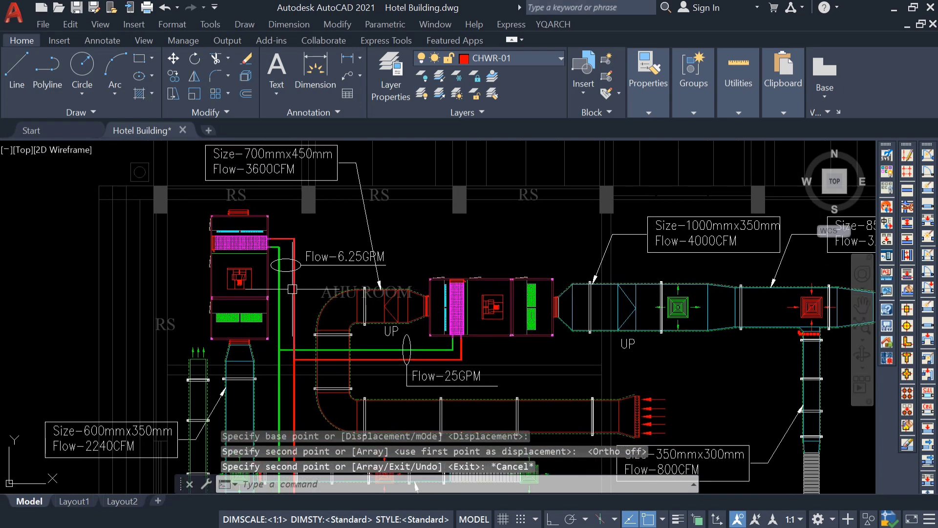
scroll(285, 150, down, 4)
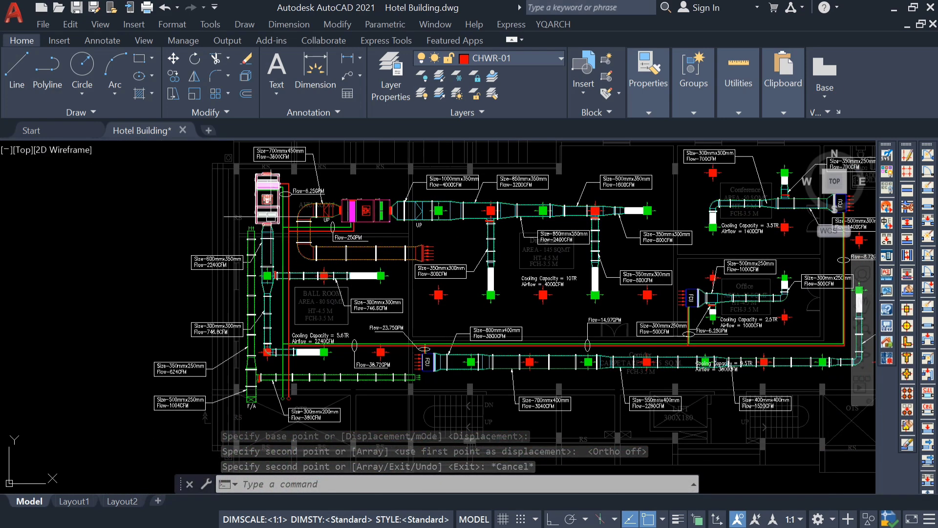
scroll(312, 278, up, 2)
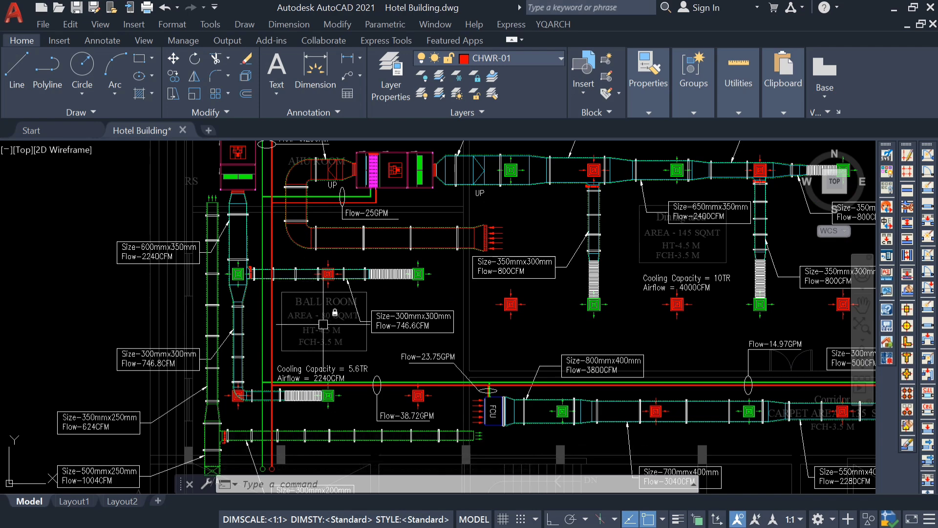
scroll(292, 315, up, 4)
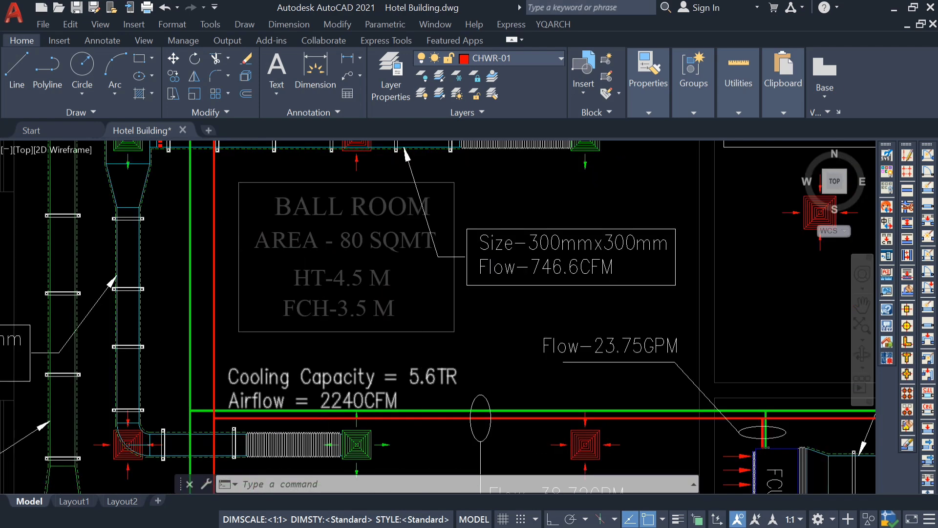
scroll(426, 375, down, 4)
middle_drag(282, 243, 293, 342)
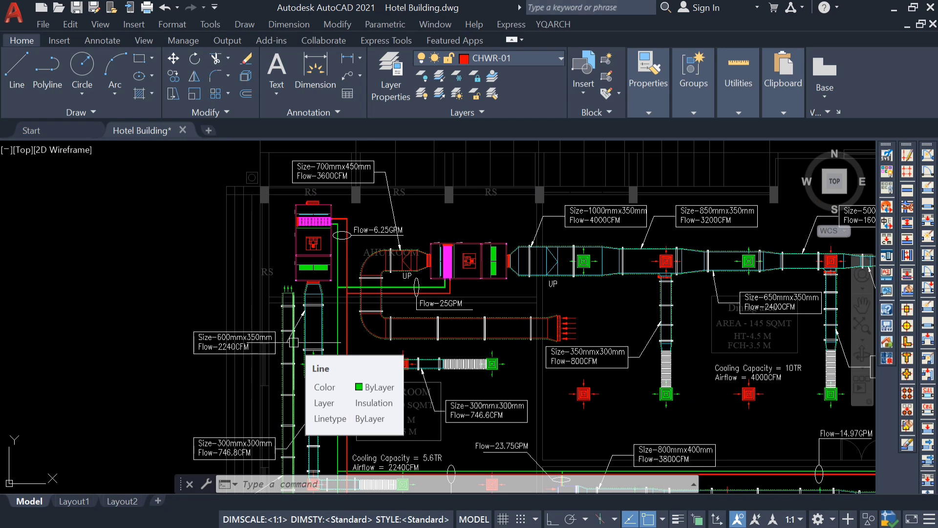
scroll(368, 238, up, 4)
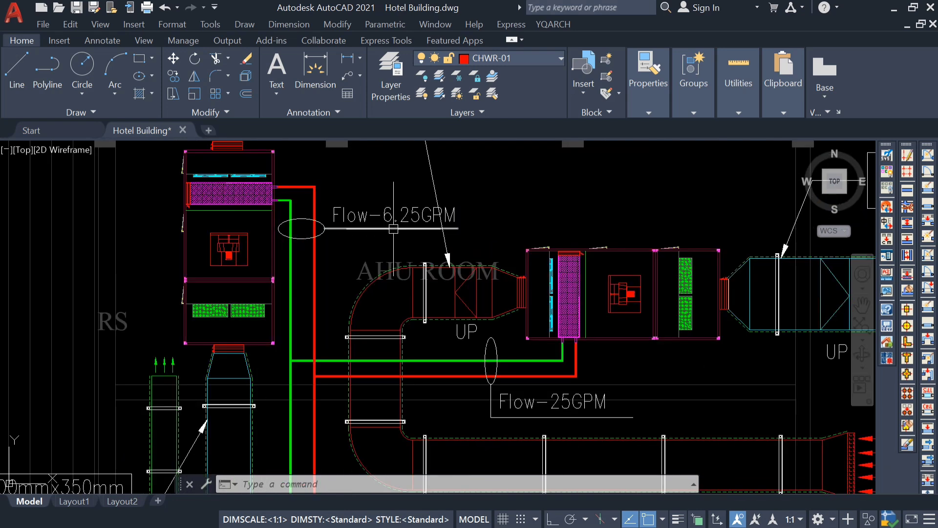
double_click(419, 216)
drag(421, 215, 386, 217)
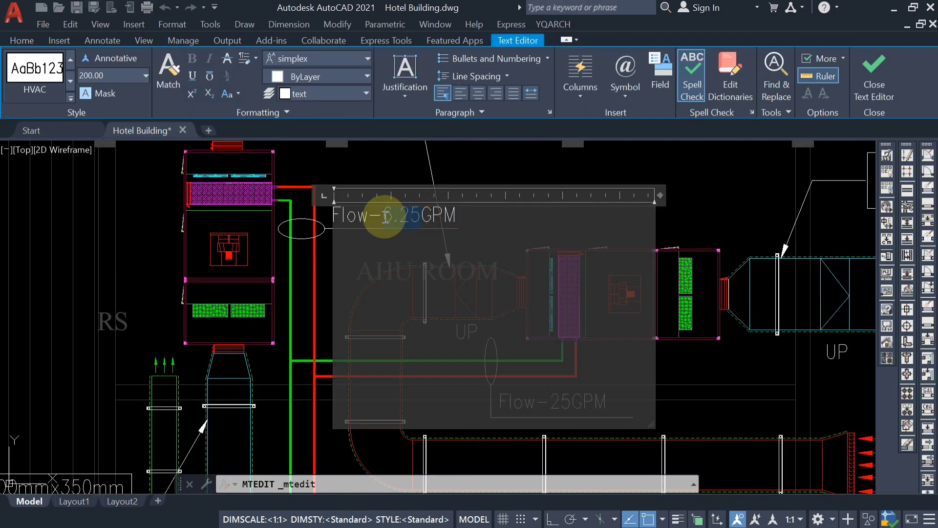
text(14)
click(374, 178)
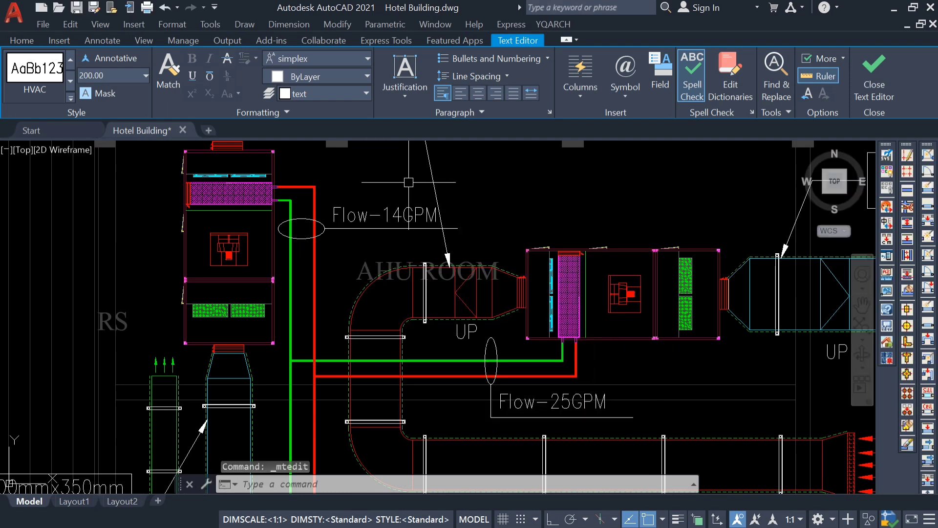
Copy the Flow-14GPM label with its ellipse and leader line onto the vertical main pipes beside the ball room text.
scroll(374, 177, down, 5)
scroll(363, 298, up, 2)
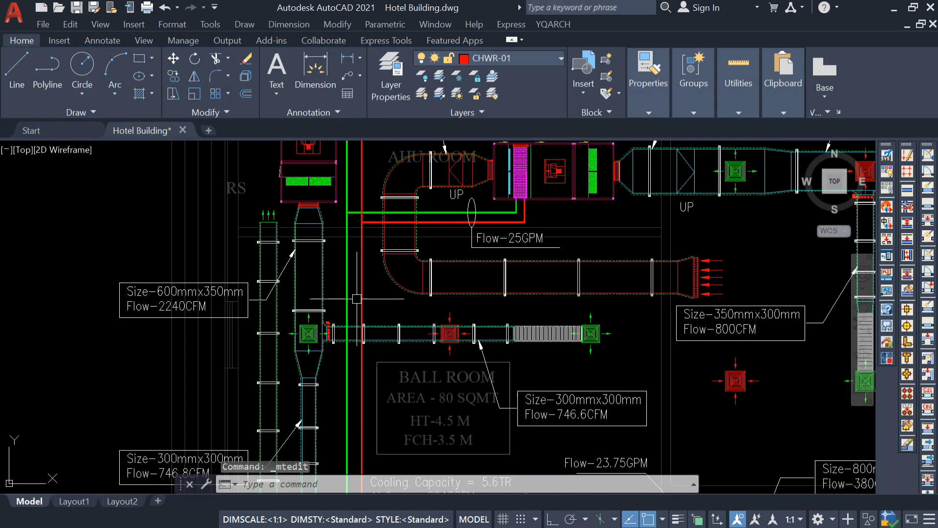
scroll(334, 296, down, 2)
scroll(347, 307, up, 2)
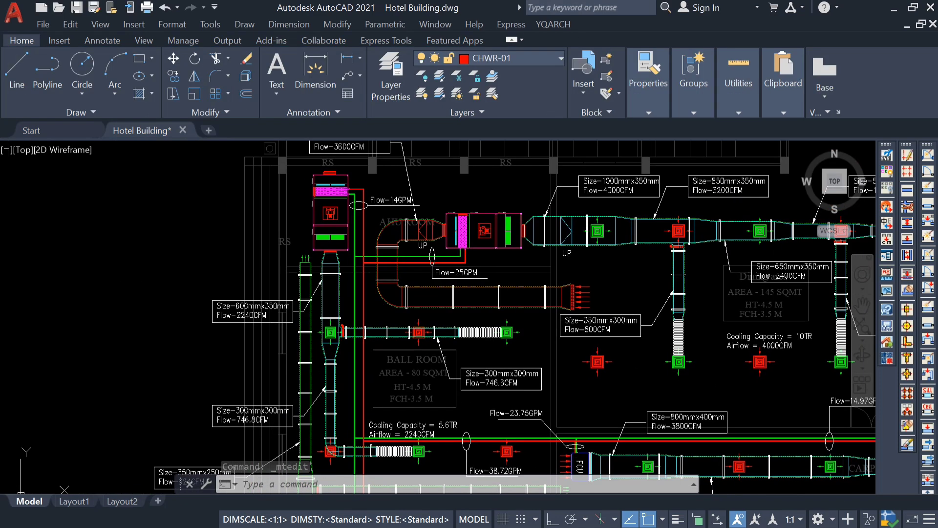
scroll(371, 302, down, 3)
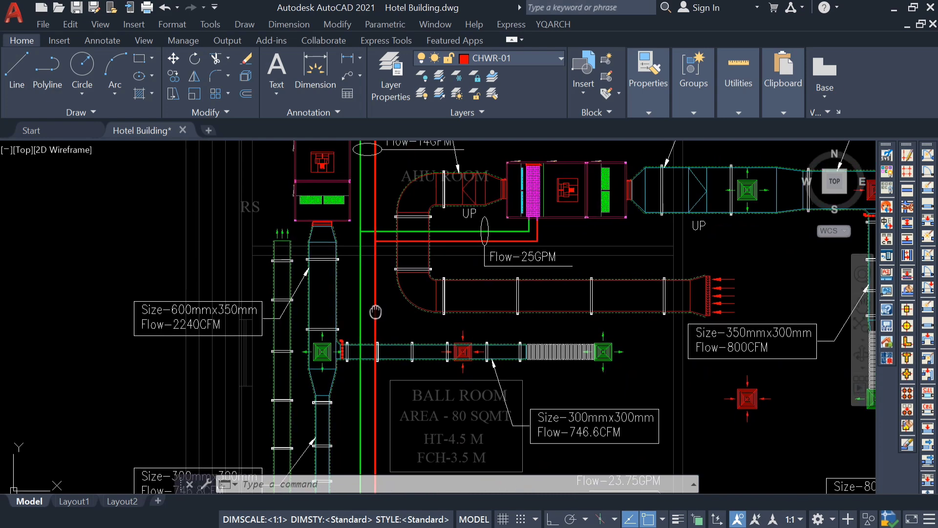
scroll(343, 244, up, 6)
click(377, 201)
click(328, 287)
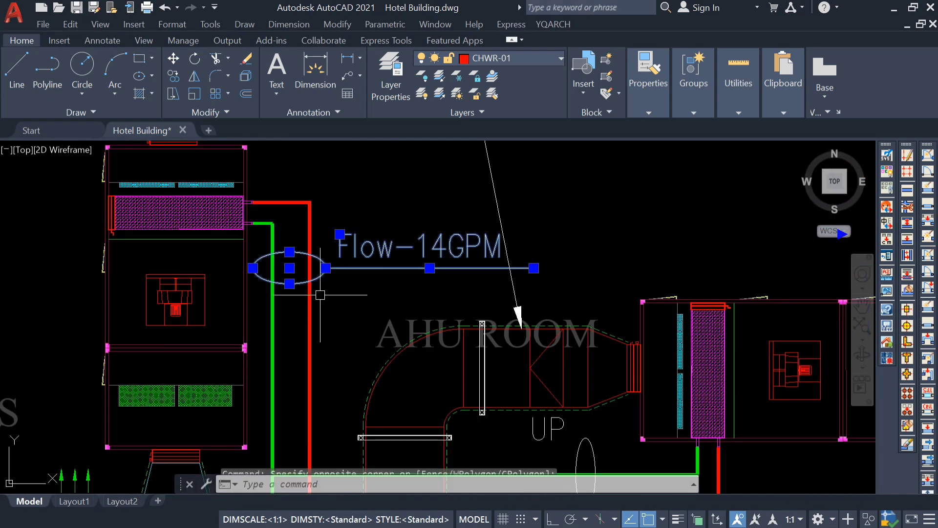
text(CO)
key(Return)
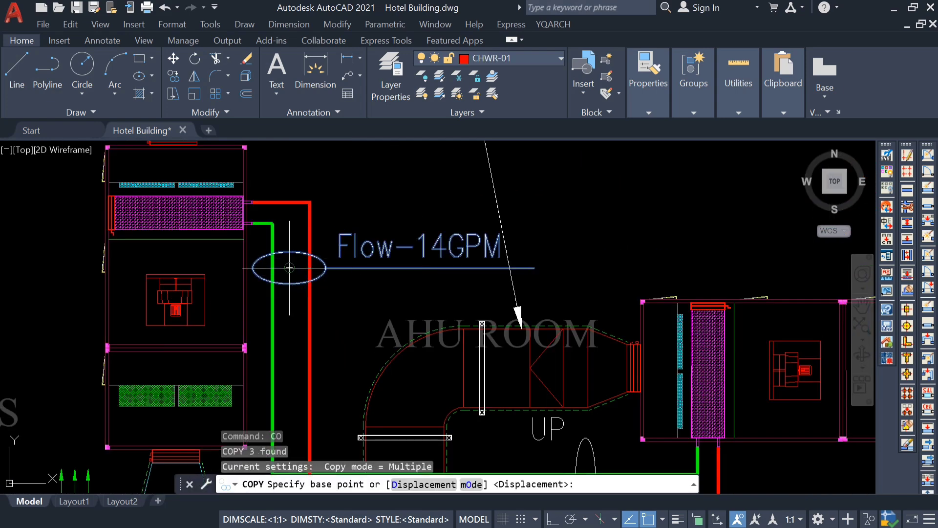
click(290, 268)
scroll(289, 251, down, 5)
scroll(289, 358, up, 3)
middle_drag(288, 364, 300, 246)
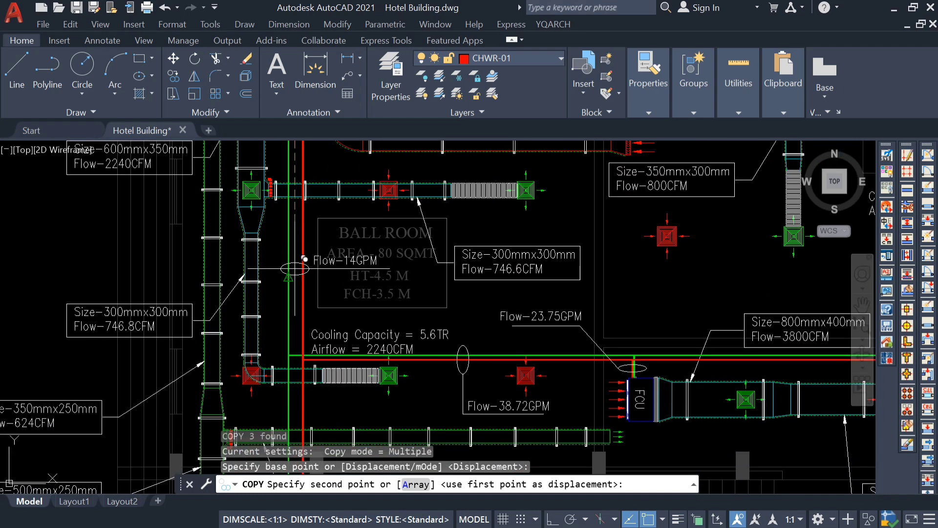
click(295, 268)
scroll(318, 274, down, 2)
key(Escape)
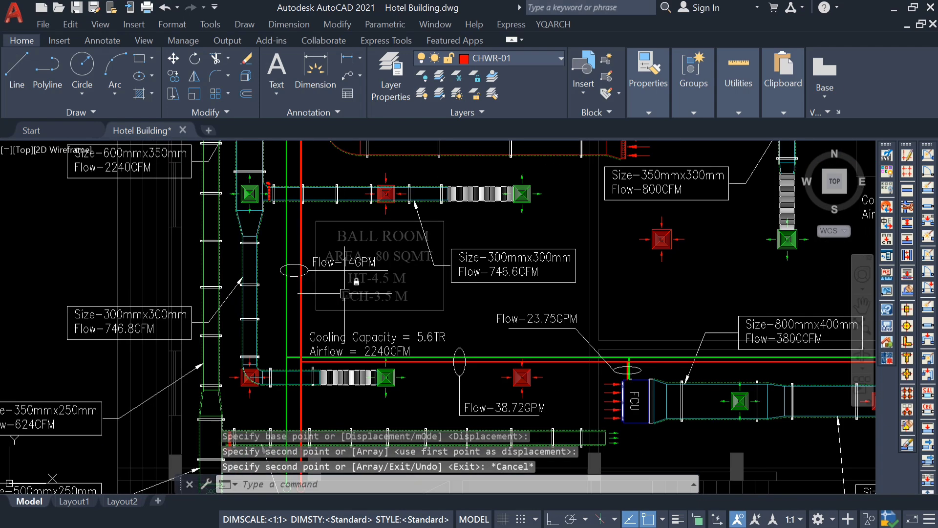
Change the copied flow label on the vertical mains beside the ball room to Flow-39GPM.
scroll(317, 274, down, 2)
scroll(341, 147, up, 2)
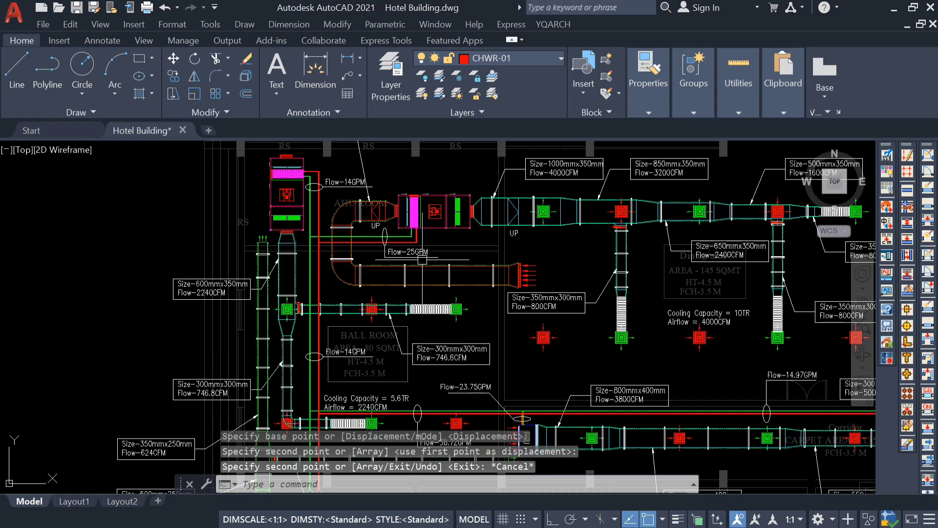
scroll(340, 369, up, 4)
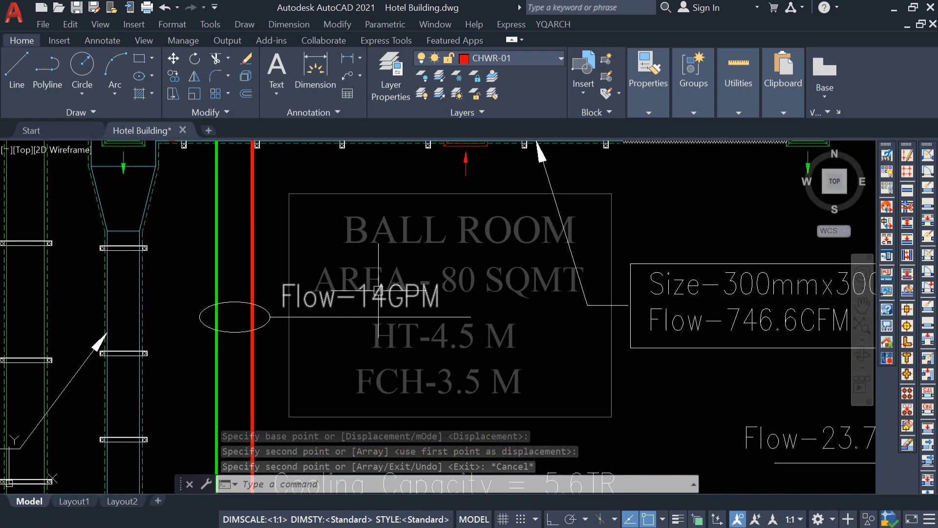
double_click(365, 305)
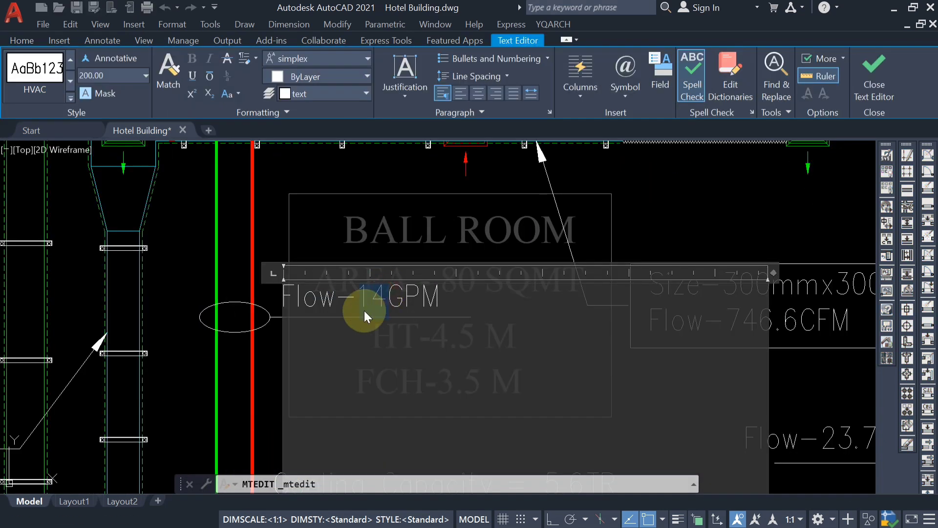
text(39)
key(ctrl+Return)
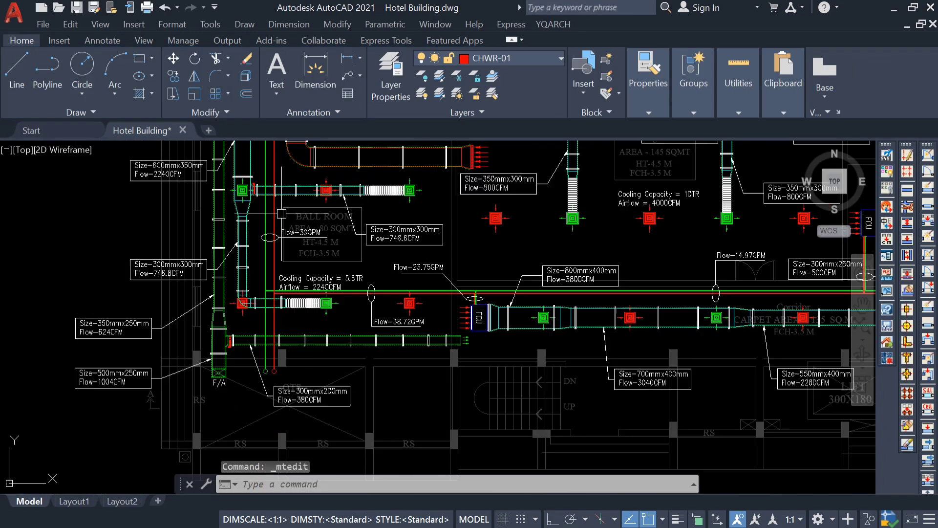
scroll(266, 272, up, 3)
scroll(481, 309, down, 2)
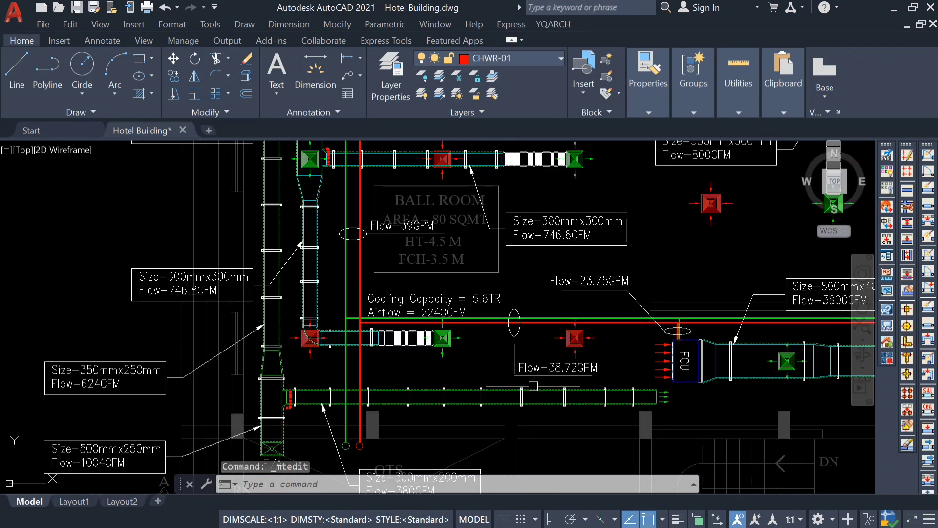
scroll(538, 379, up, 2)
scroll(556, 375, down, 2)
middle_drag(375, 387, 371, 352)
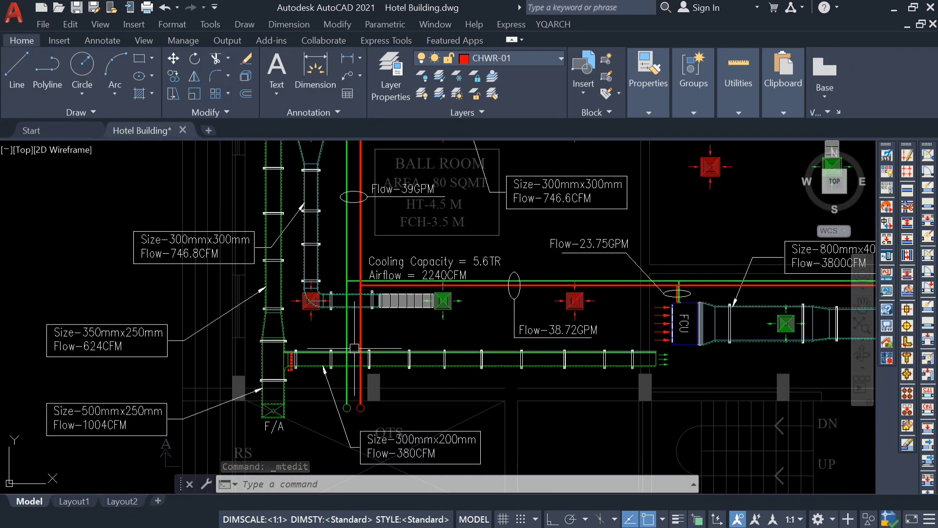
middle_drag(386, 408, 403, 453)
scroll(379, 222, up, 5)
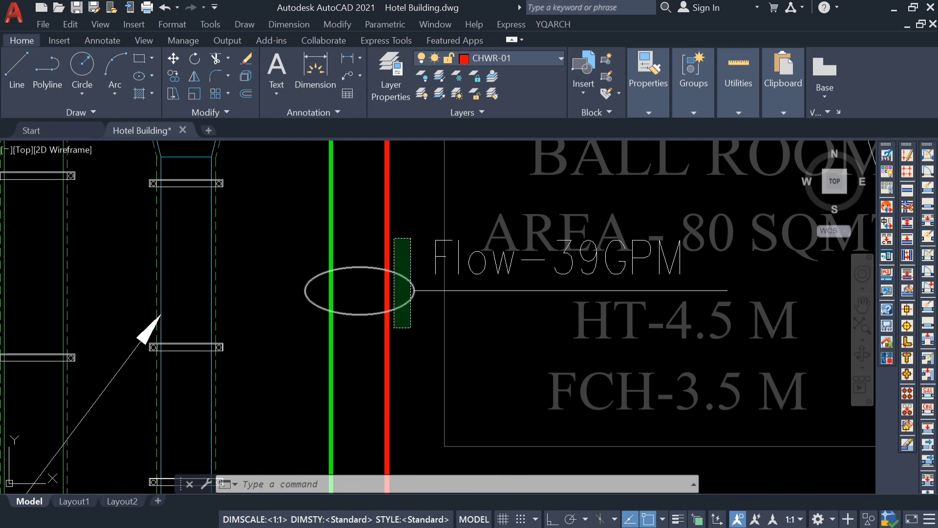
click(410, 279)
click(438, 258)
text(co)
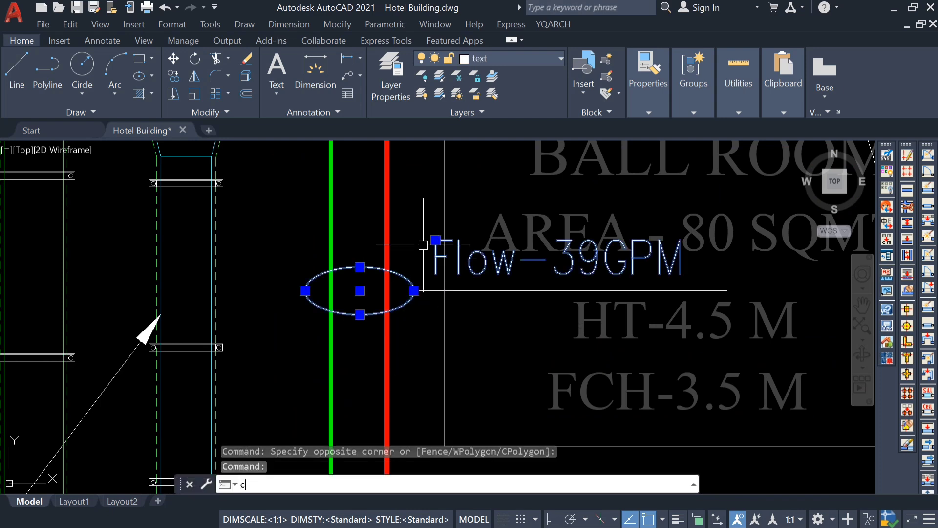
key(Return)
click(365, 293)
scroll(361, 248, down, 6)
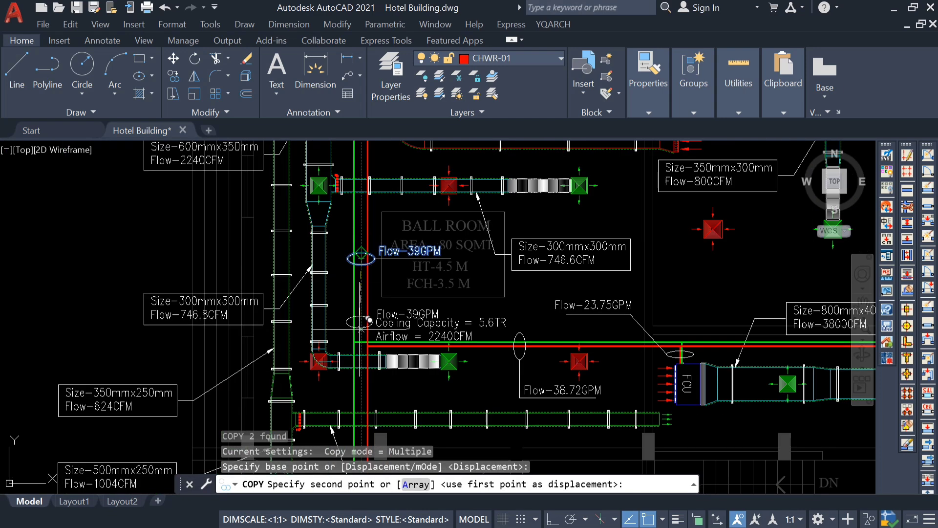
middle_drag(360, 345, 358, 203)
scroll(350, 311, up, 2)
scroll(366, 288, up, 2)
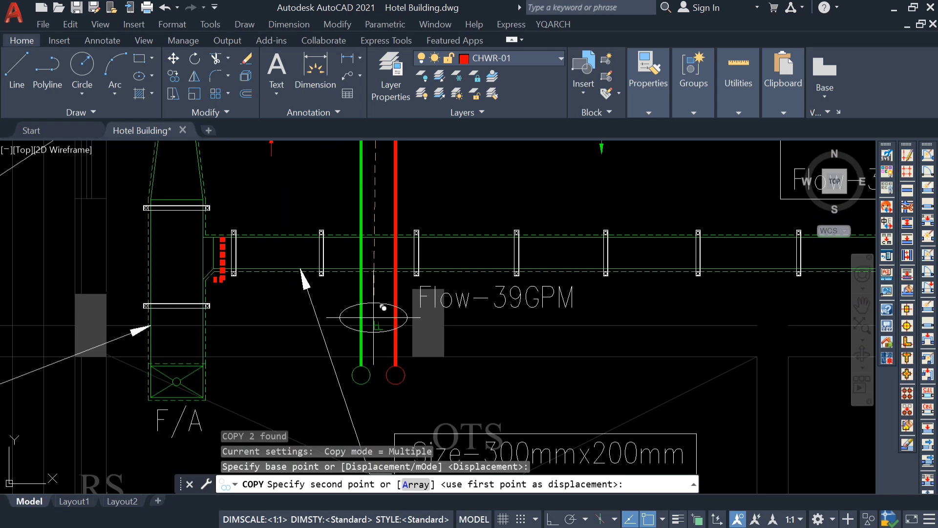
key(Escape)
Copy the Flow-39GPM label with its ellipse and leader line down the vertical mains to just above the riser circles.
scroll(374, 316, down, 5)
scroll(384, 196, up, 5)
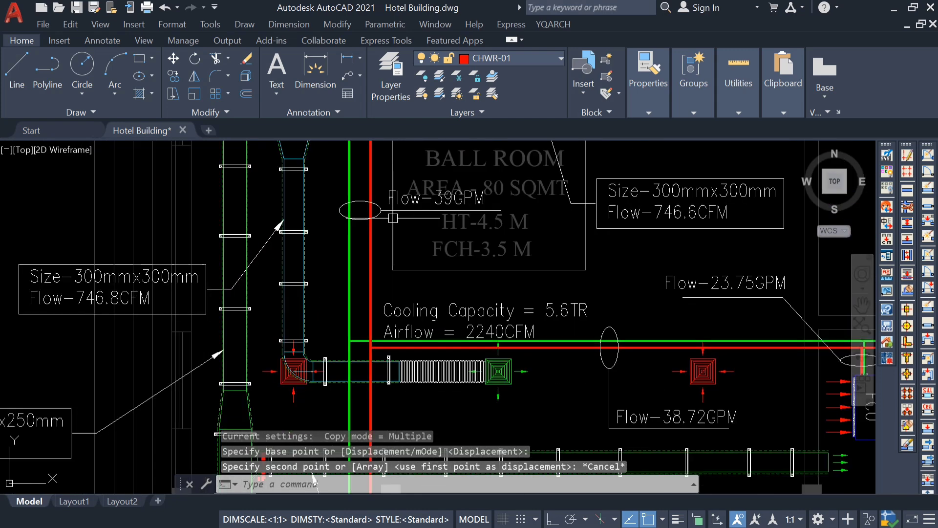
click(383, 180)
click(353, 254)
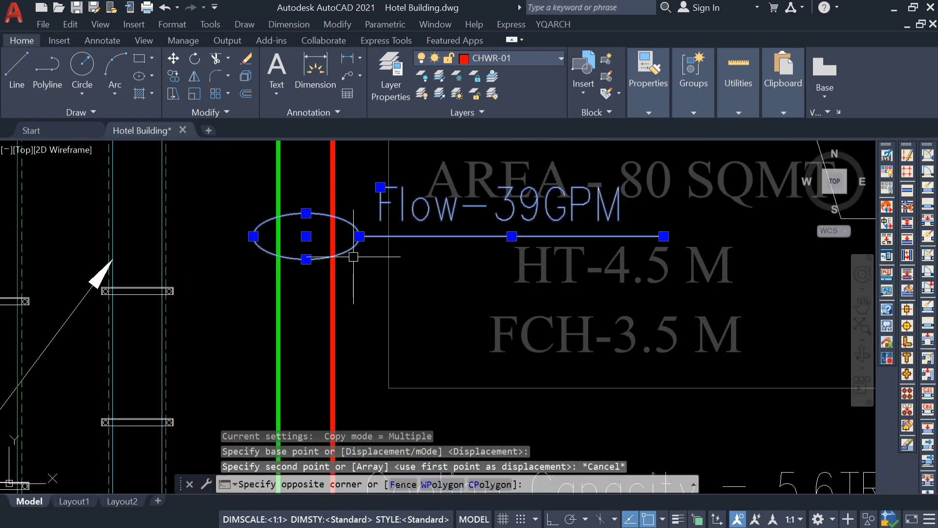
text(co)
key(Return)
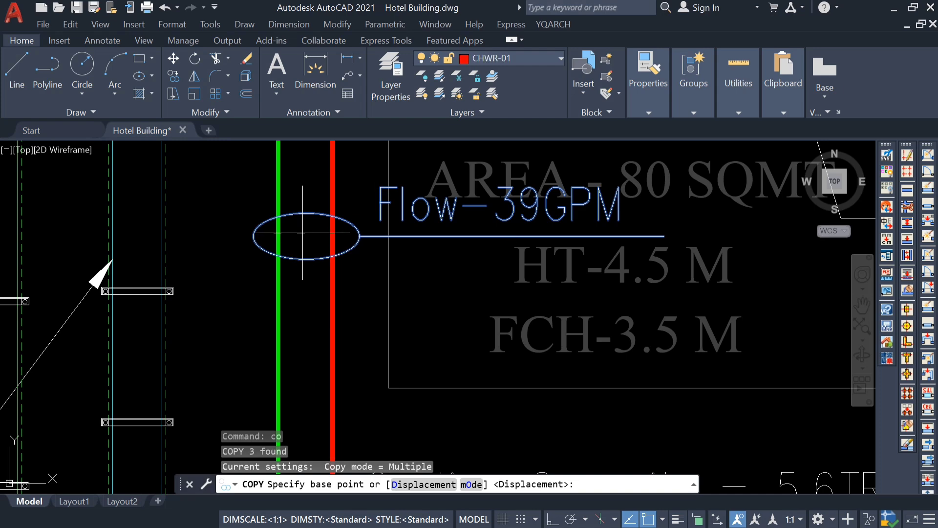
click(307, 212)
scroll(309, 210, down, 5)
scroll(315, 225, up, 4)
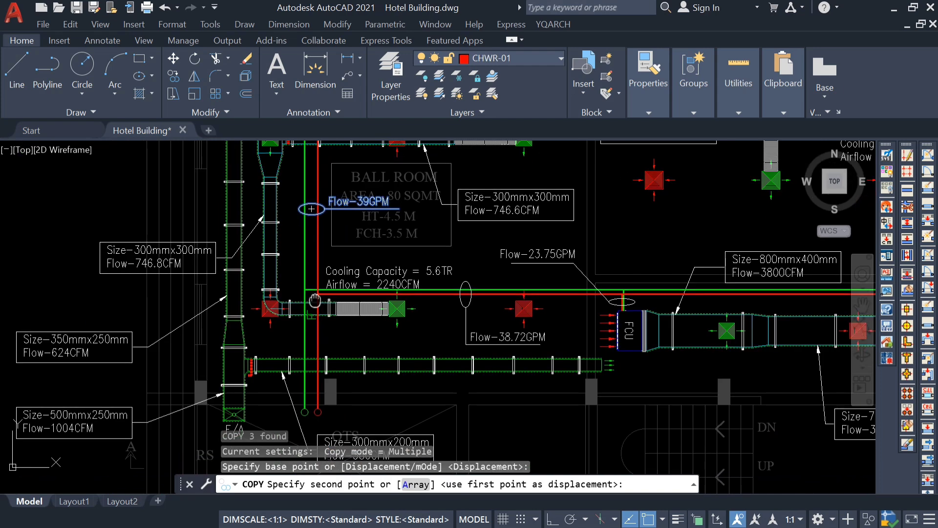
scroll(311, 273, up, 3)
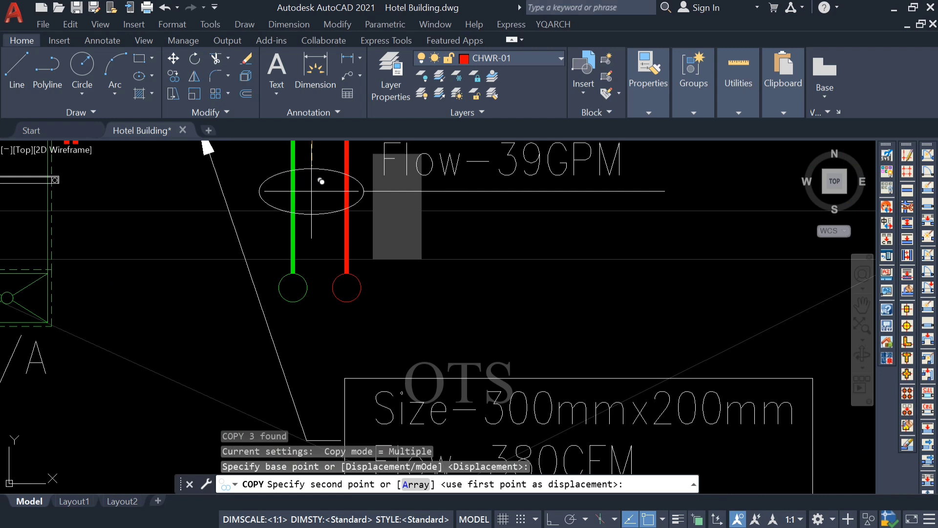
click(312, 190)
key(Escape)
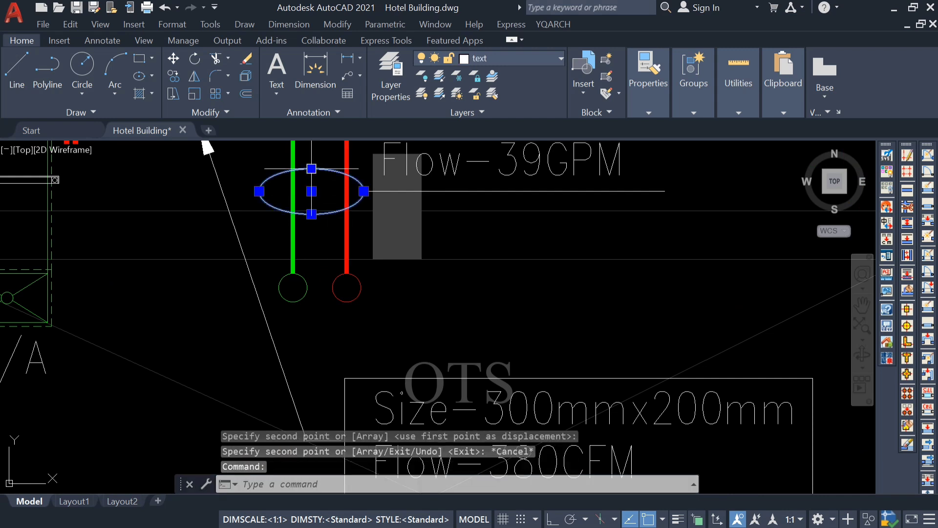
Flatten the copied ellipse around the vertical mains above the risers by stretching its upper and lower quadrants inward.
click(311, 191)
key(Escape)
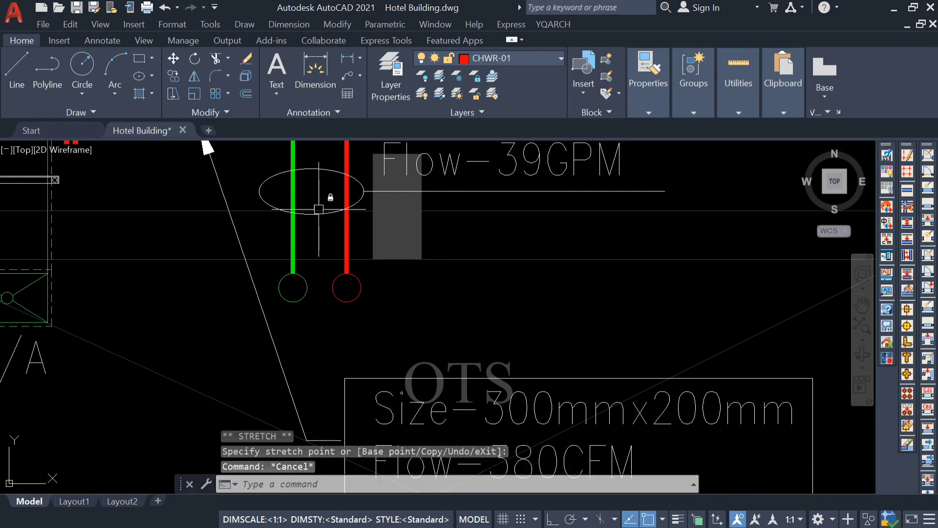
click(317, 209)
click(311, 213)
scroll(312, 211, up, 4)
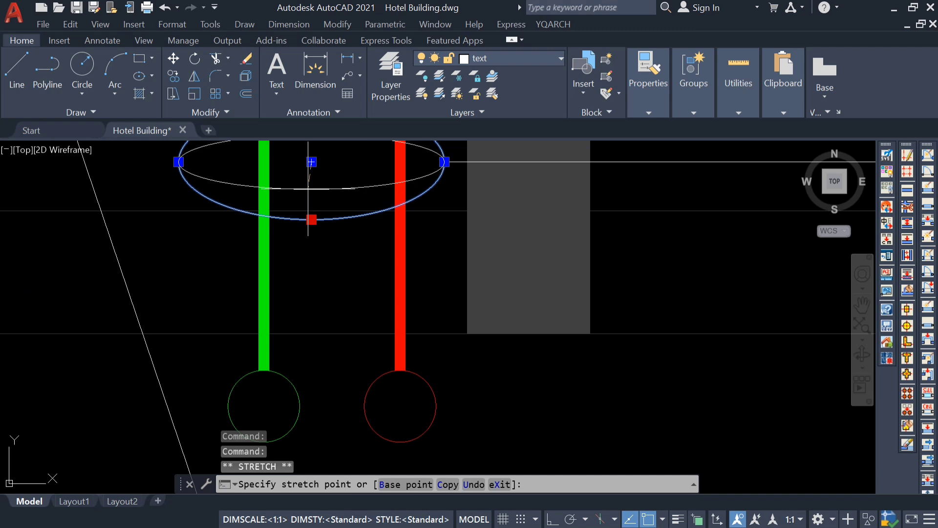
scroll(308, 188, down, 4)
key(Escape)
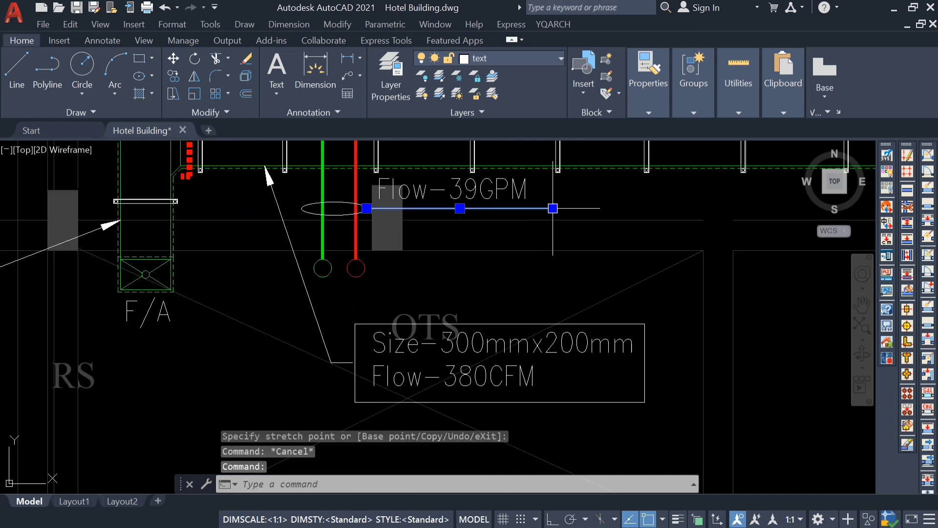
Lengthen the copied label's leader line horizontally with Ortho on, and move the Flow-39GPM text along it, clear of the column.
click(553, 208)
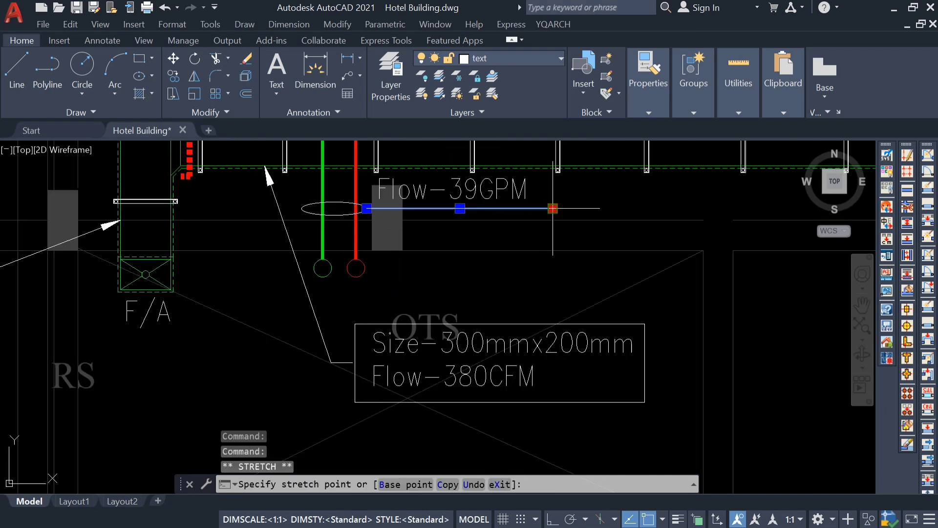
click(552, 519)
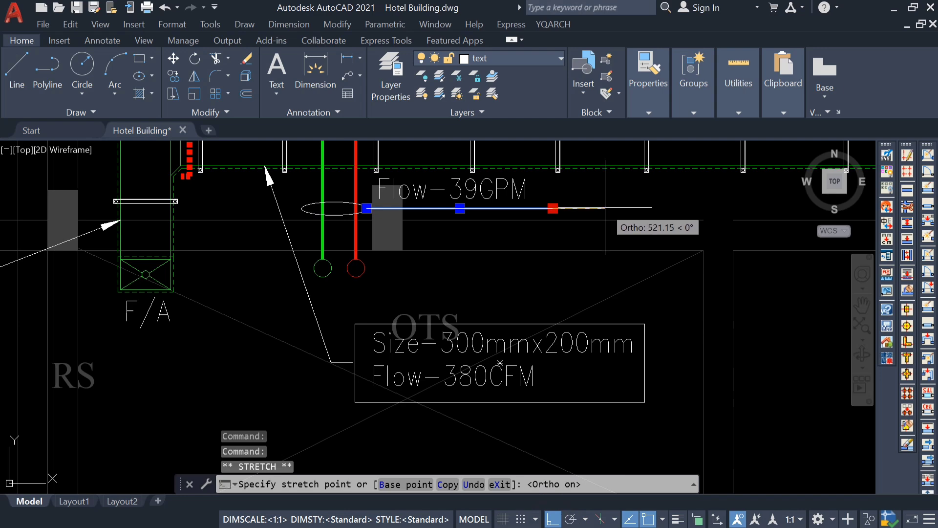
key(Escape)
click(513, 188)
text(m)
key(Return)
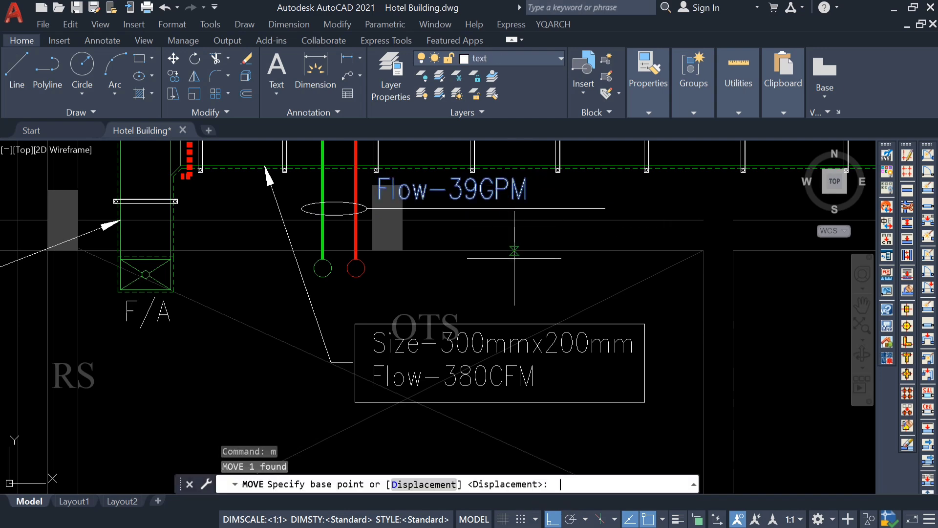
click(504, 254)
key(Escape)
Change the copied flow label on the vertical mains above the risers to Flow-77.72GPM.
scroll(533, 278, down, 5)
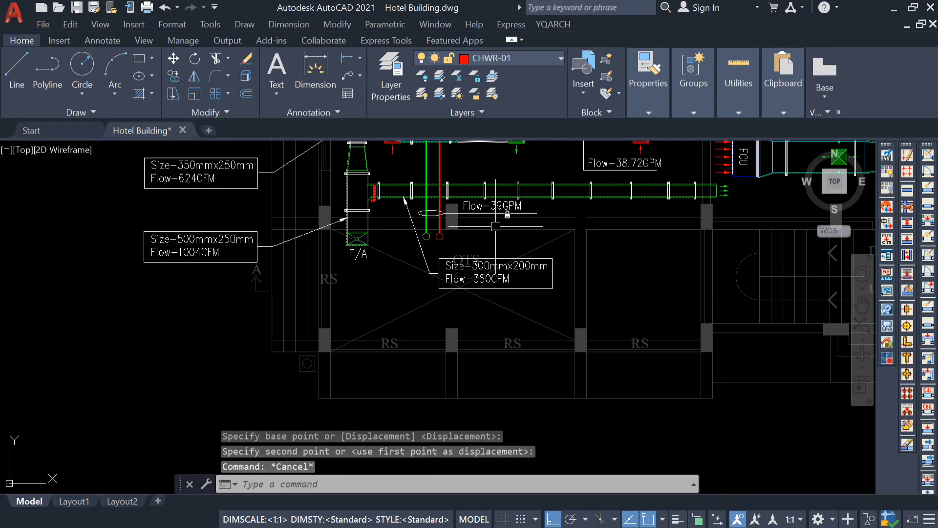
middle_drag(408, 205, 411, 245)
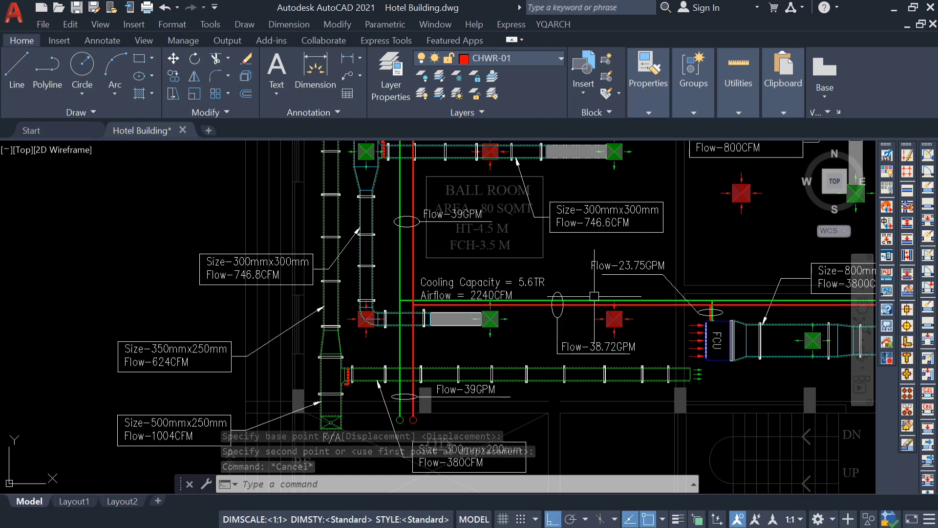
scroll(606, 362, up, 2)
scroll(606, 362, down, 2)
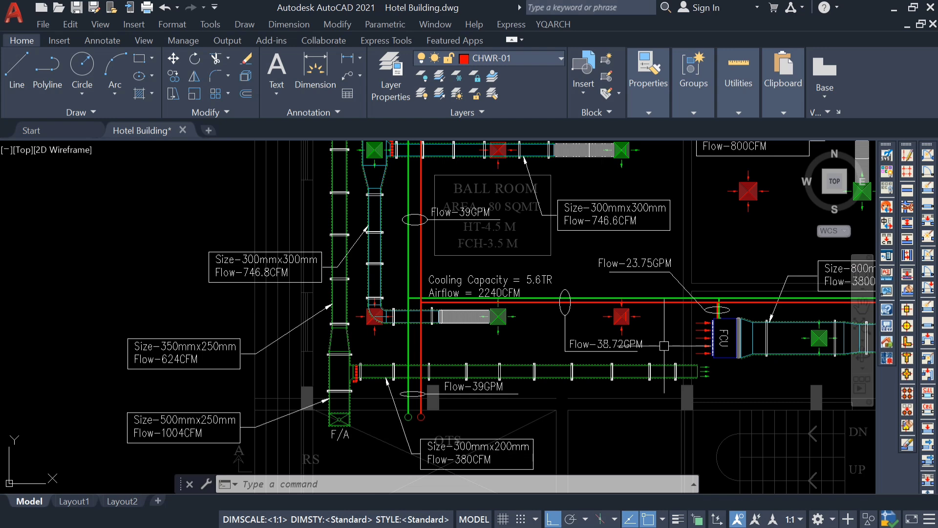
scroll(464, 387, up, 4)
double_click(500, 391)
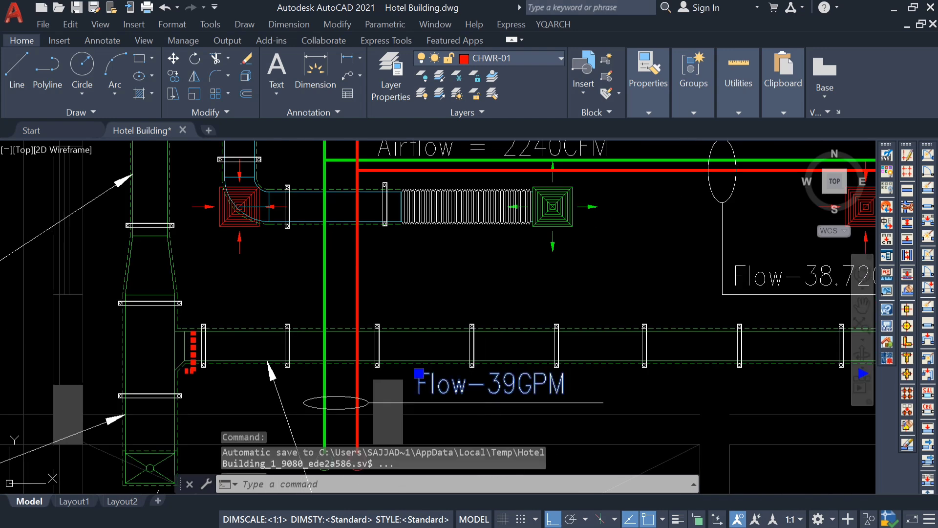
drag(517, 385, 496, 389)
text(77.)
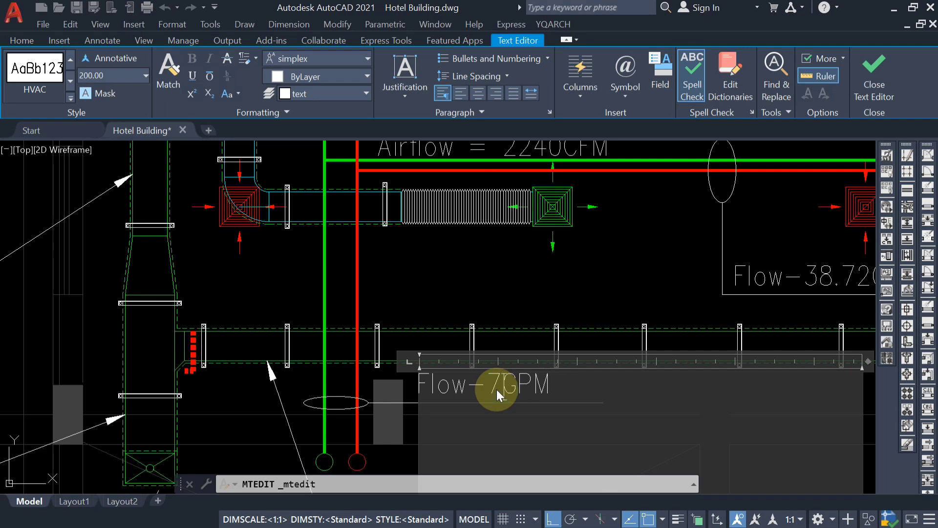
text(72)
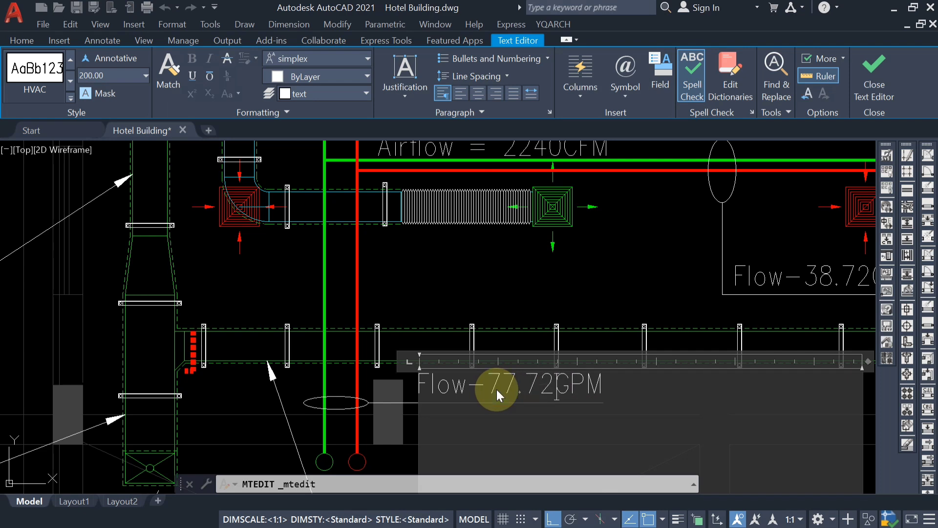
click(494, 298)
Review the hotel's floor plans, and examine the ground floor flow labels around the conference room and office.
scroll(494, 298, down, 2)
scroll(494, 298, down, 3)
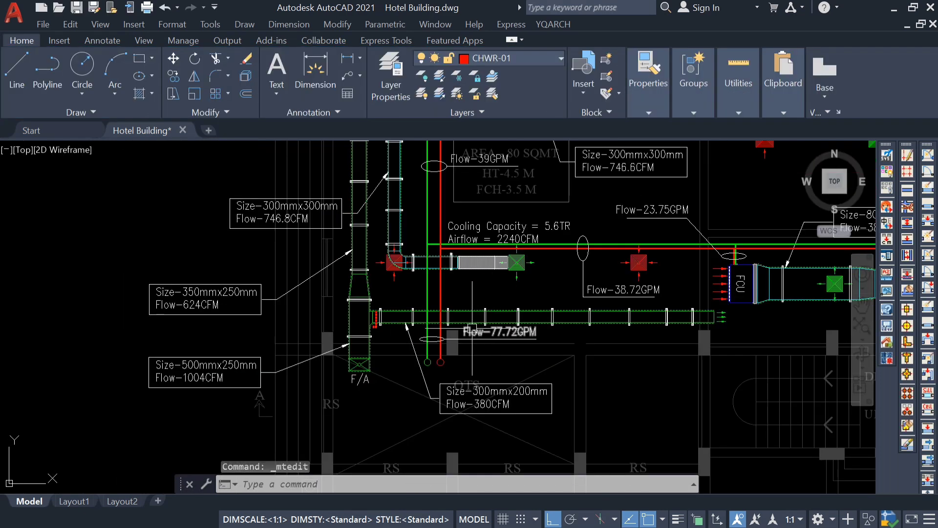
scroll(494, 298, down, 5)
middle_drag(531, 300, 370, 357)
scroll(376, 374, down, 3)
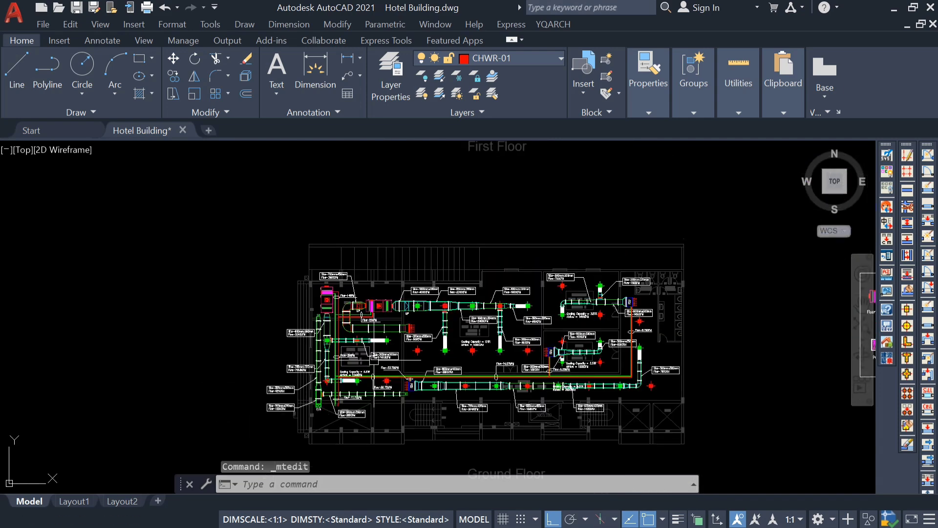
scroll(376, 283, down, 5)
middle_drag(372, 179, 378, 330)
scroll(372, 225, up, 5)
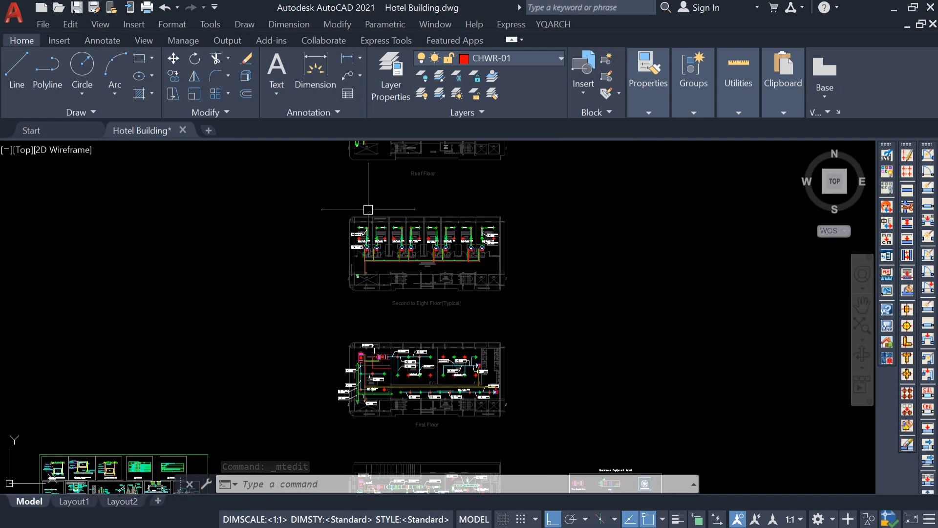
scroll(374, 238, down, 5)
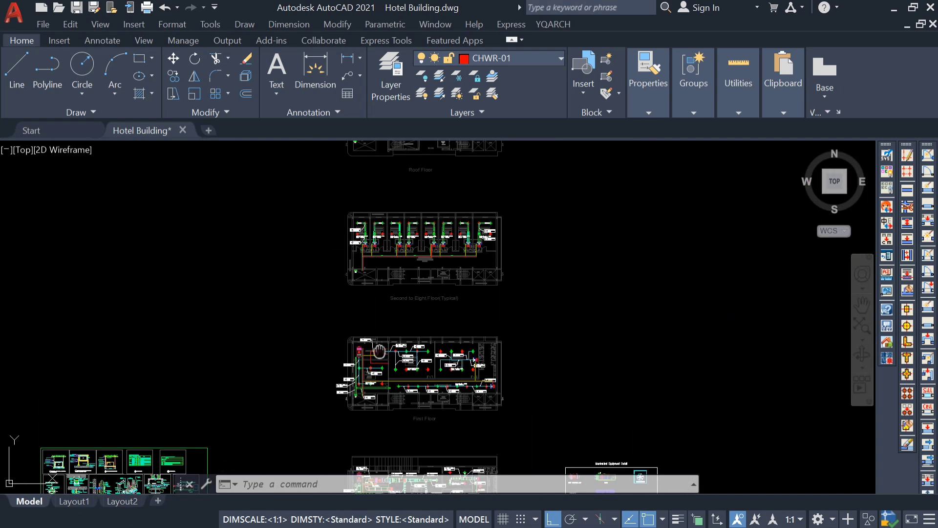
middle_drag(379, 351, 354, 188)
middle_drag(351, 354, 208, 369)
scroll(351, 260, up, 5)
scroll(383, 345, up, 3)
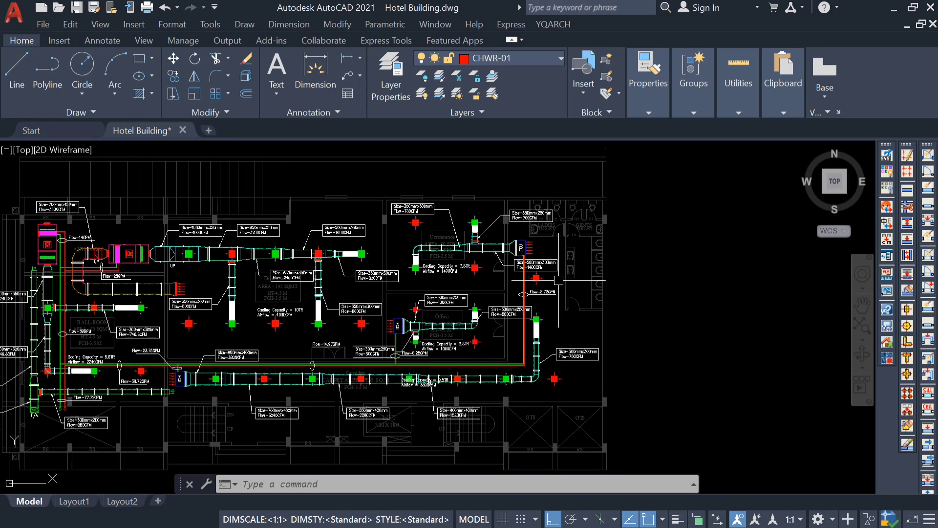
scroll(548, 300, up, 4)
scroll(473, 265, down, 2)
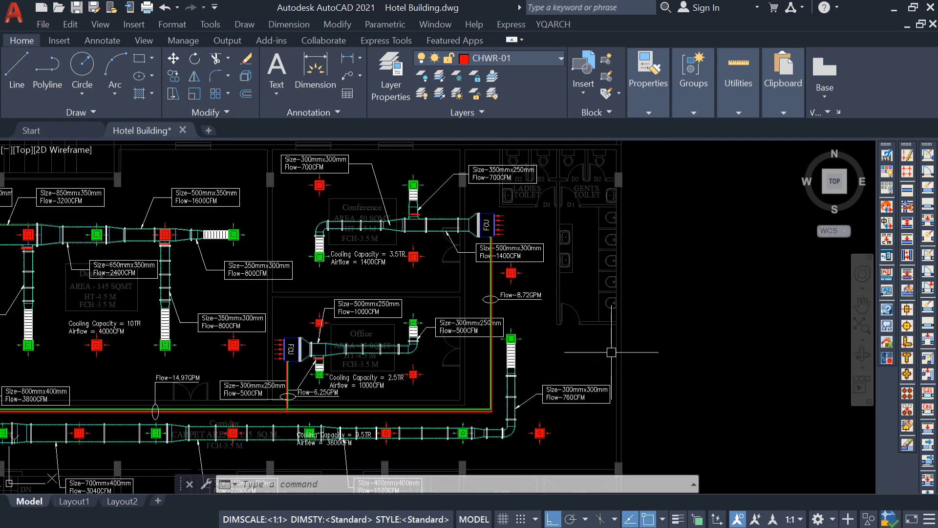
Switch to DesignTools PipeSizer and place its window over the drawing, clear of the conference room FCU's pipes.
click(614, 510)
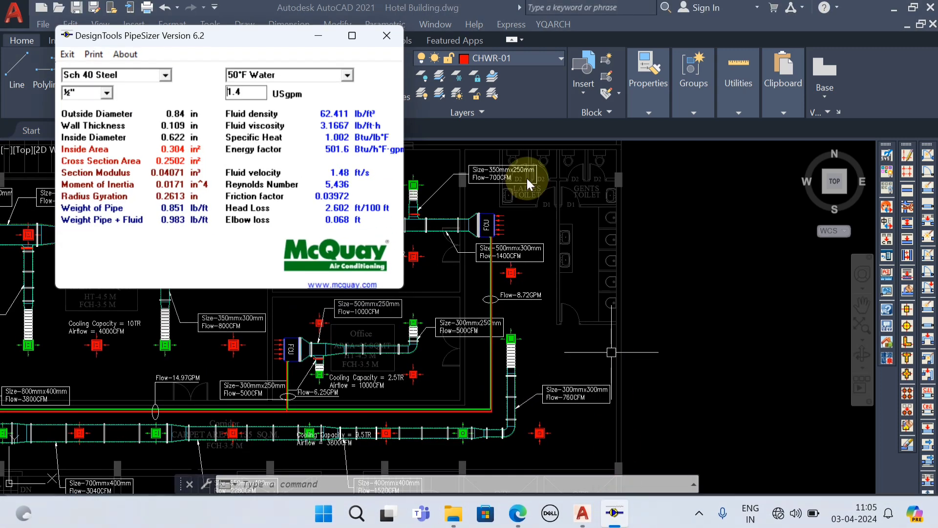
click(351, 35)
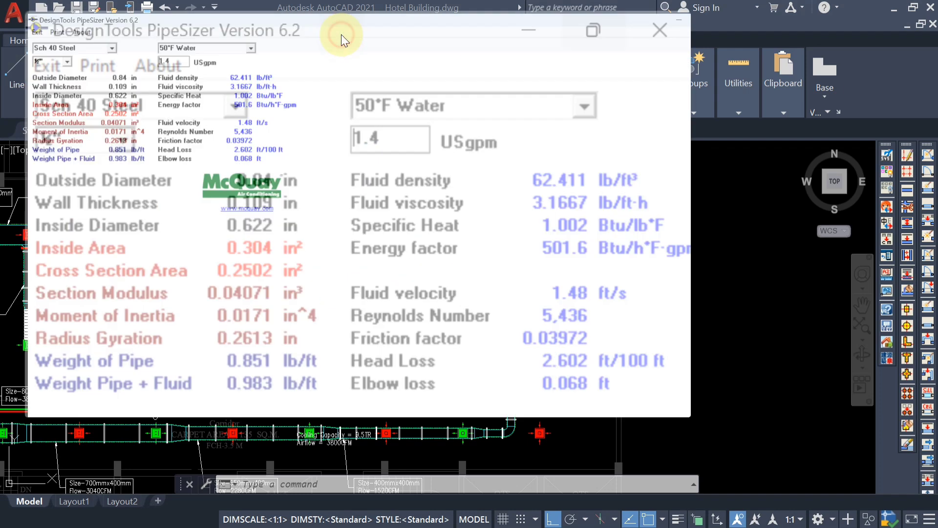
click(890, 7)
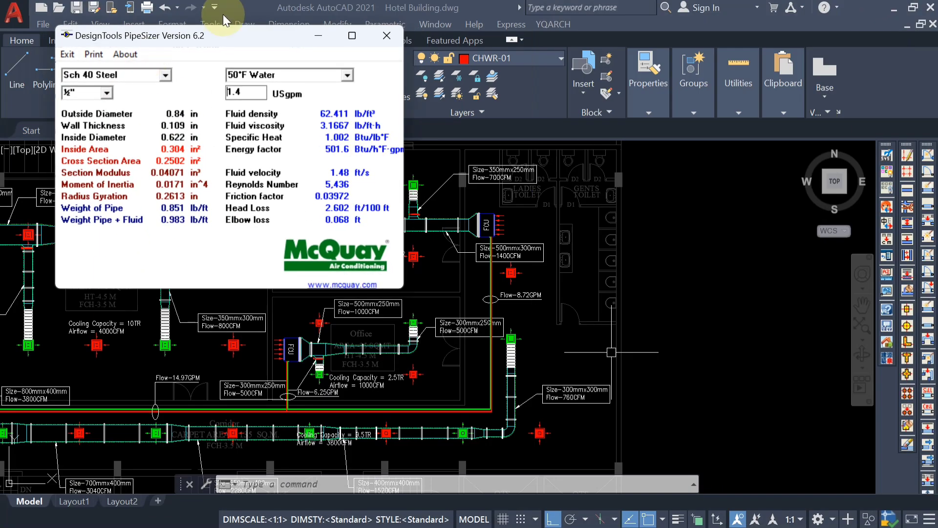
drag(219, 31, 209, 56)
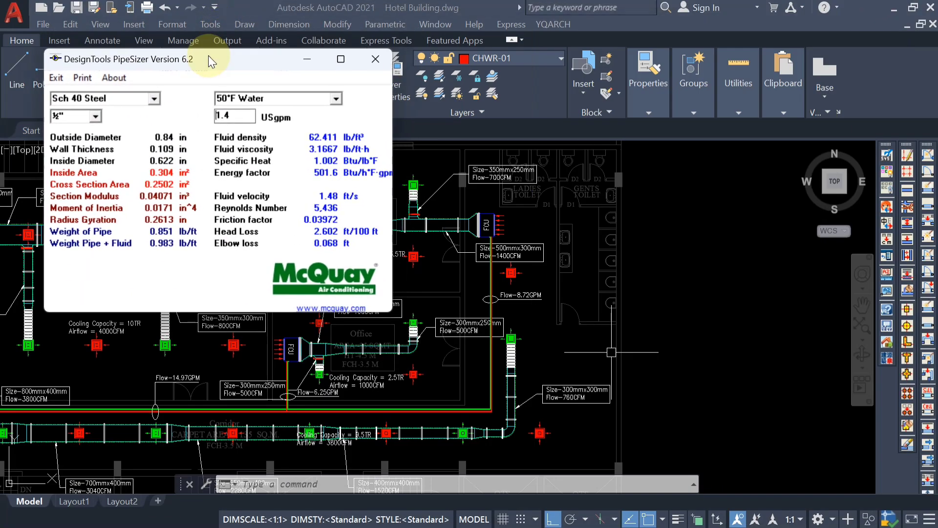
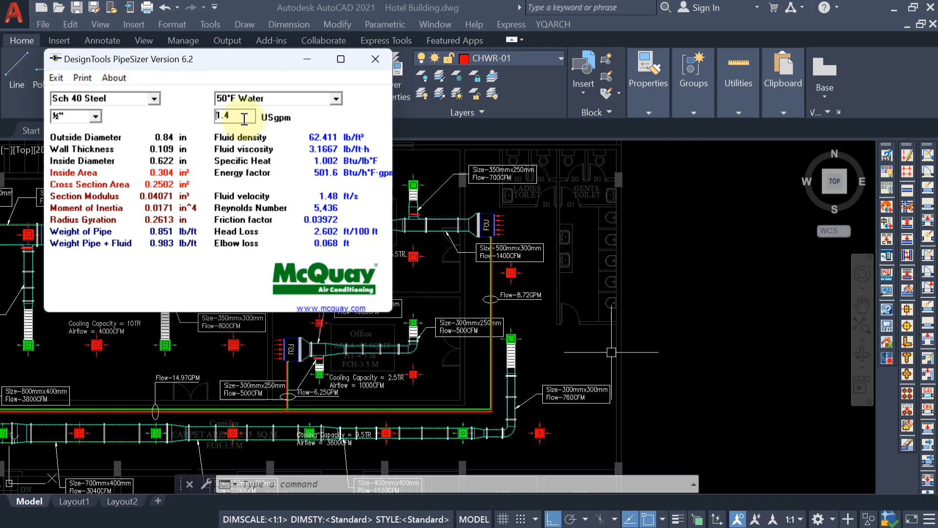
Calculate a 1" Sch 40 Steel pipe at a flow of 8.72 USgpm.
click(78, 116)
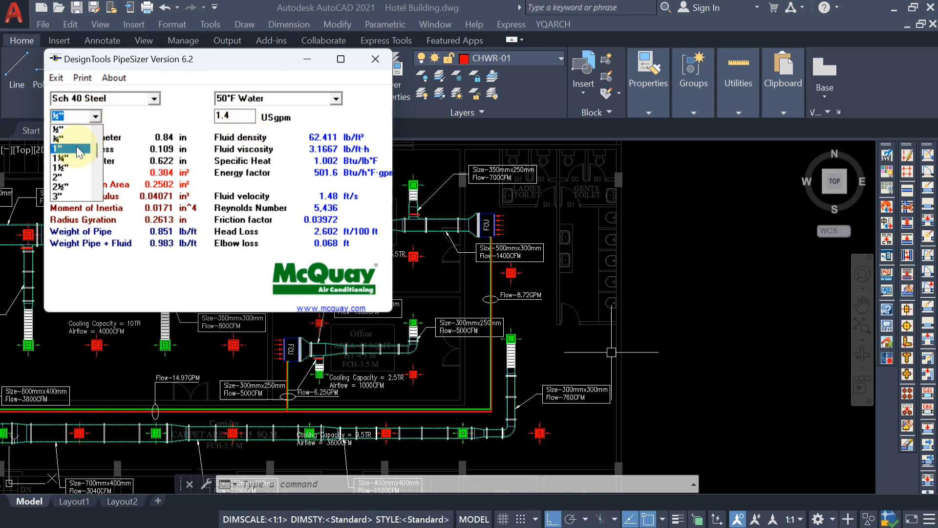
click(75, 141)
double_click(229, 116)
key(BackSpace)
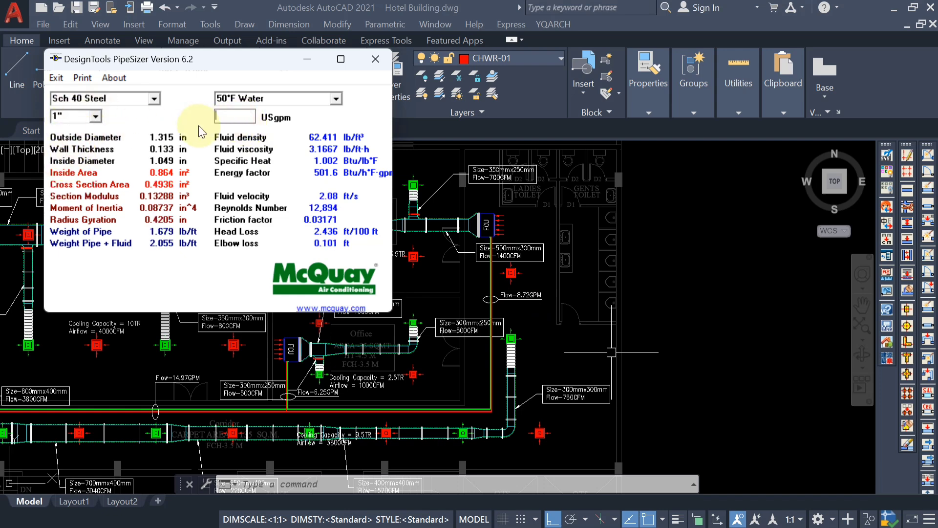
text(8.72)
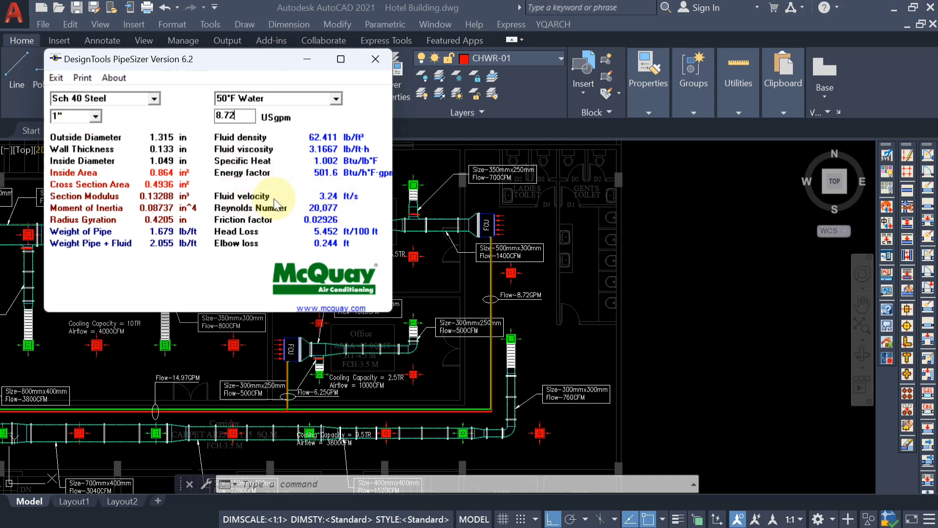
Try the 1¼" pipe size at a flow of 8.72 USgpm.
click(95, 116)
scroll(77, 143, up, 2)
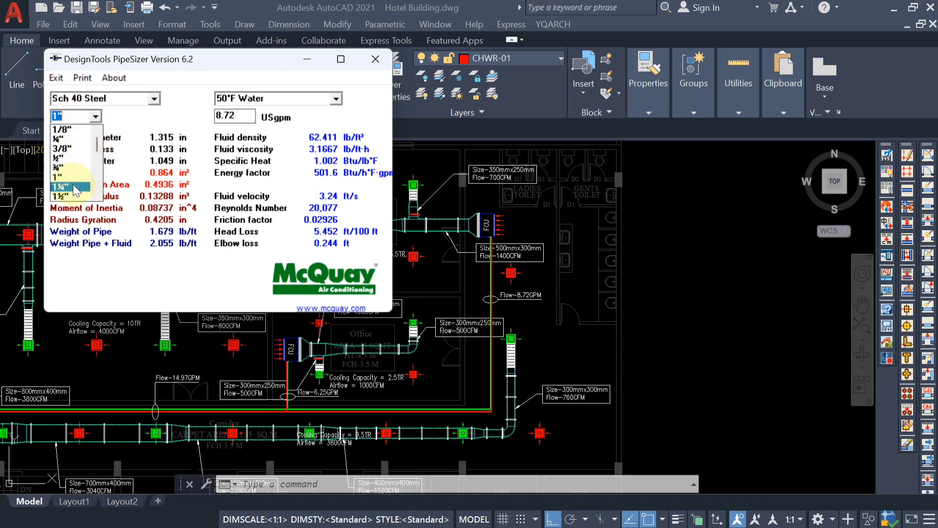
click(75, 188)
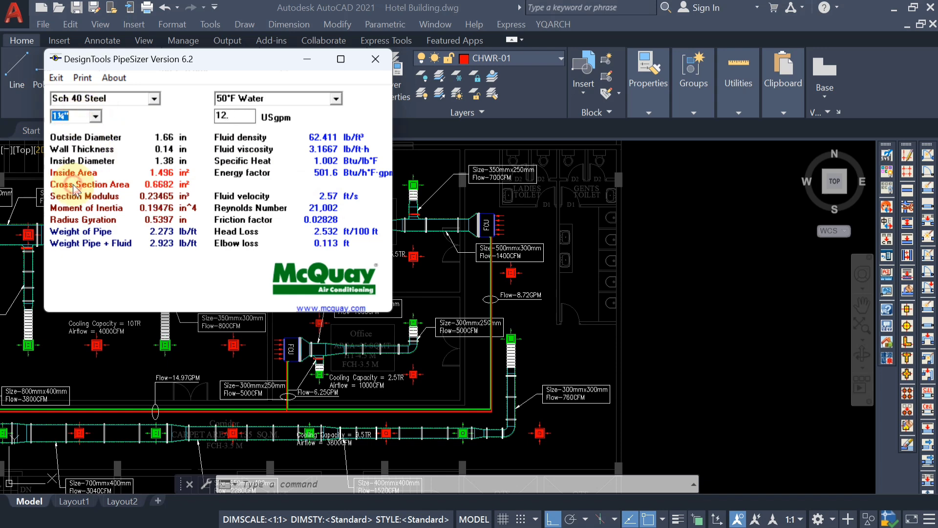
double_click(238, 118)
key(BackSpace)
text(8)
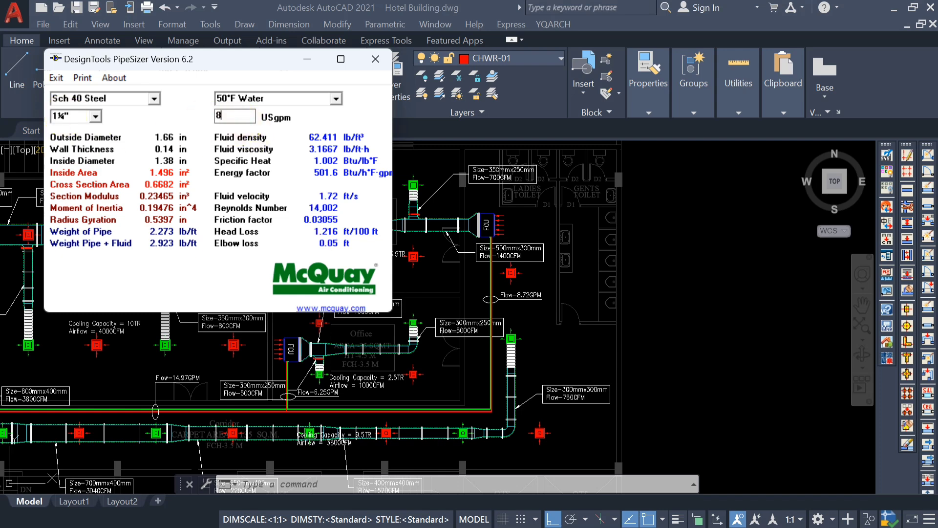
text(.72)
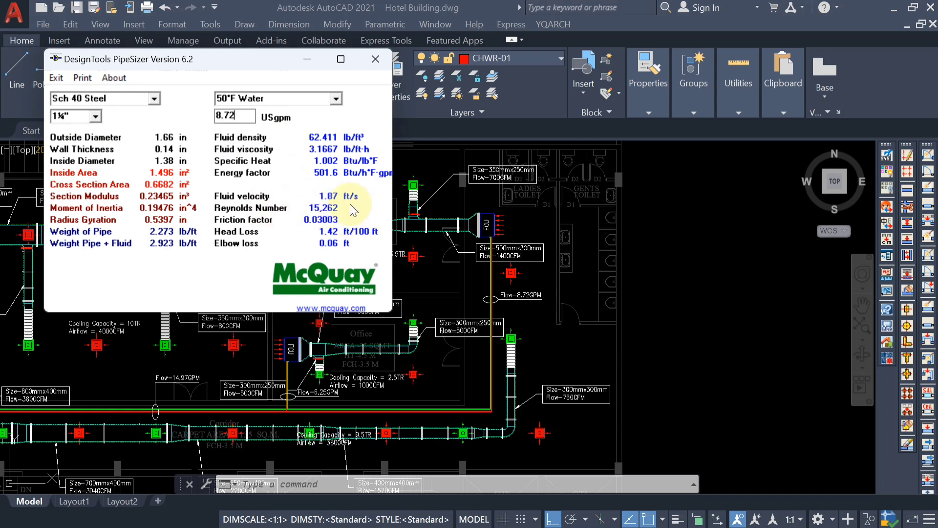
Return the pipe size to 1" and re-enter the flow of 8.72 USgpm.
click(94, 116)
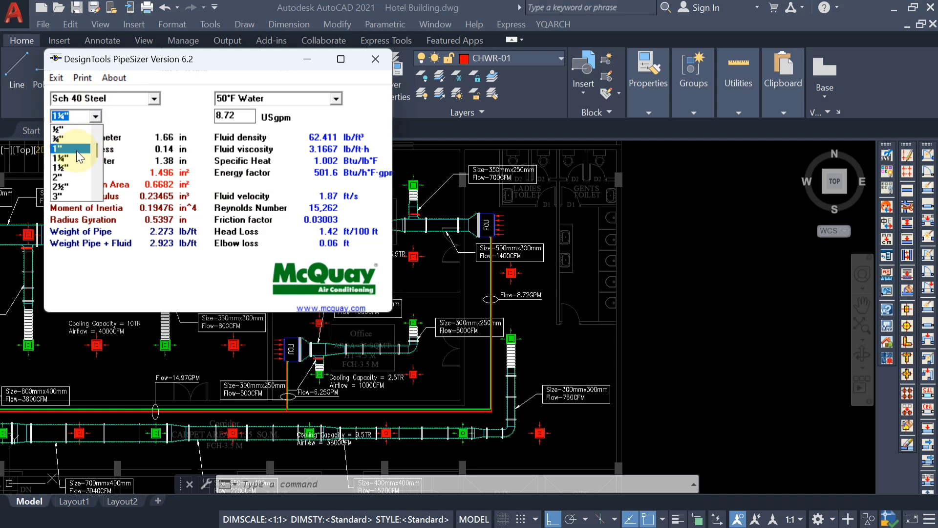
click(76, 150)
double_click(245, 117)
key(BackSpace)
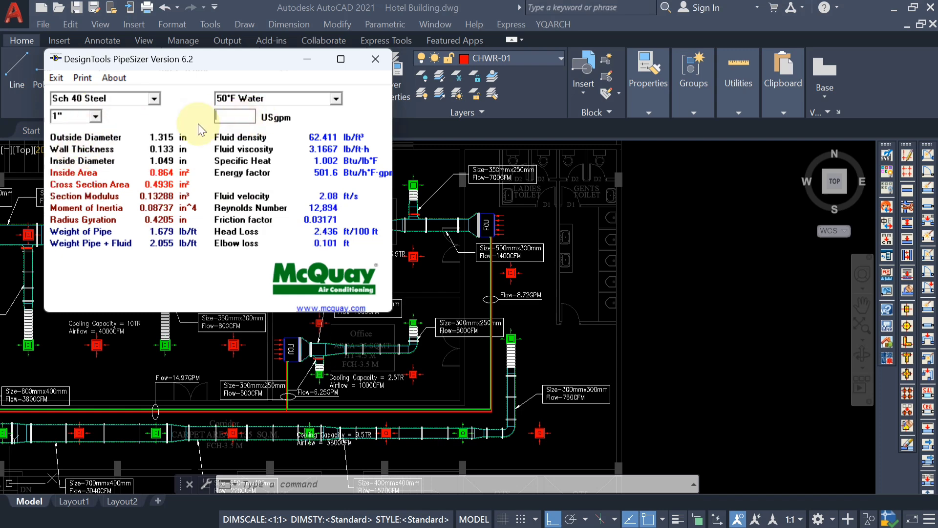
text(8.)
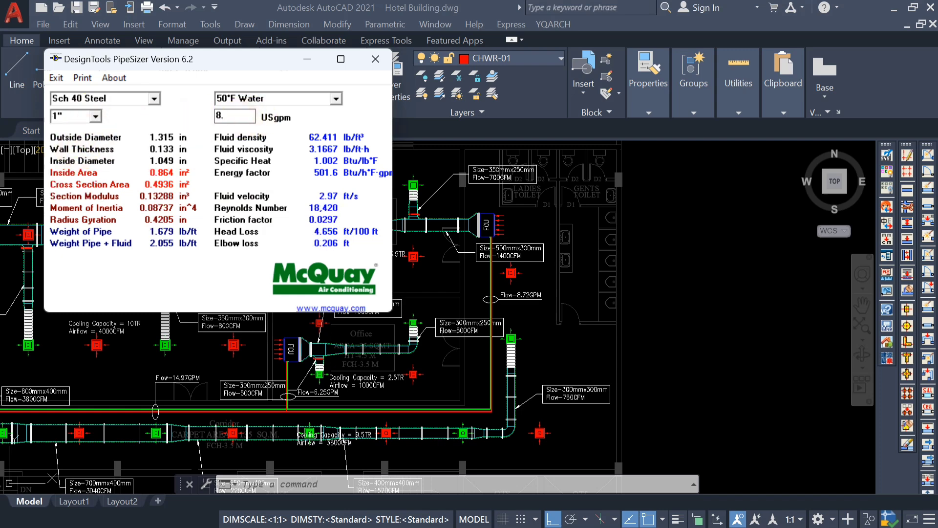
text(72)
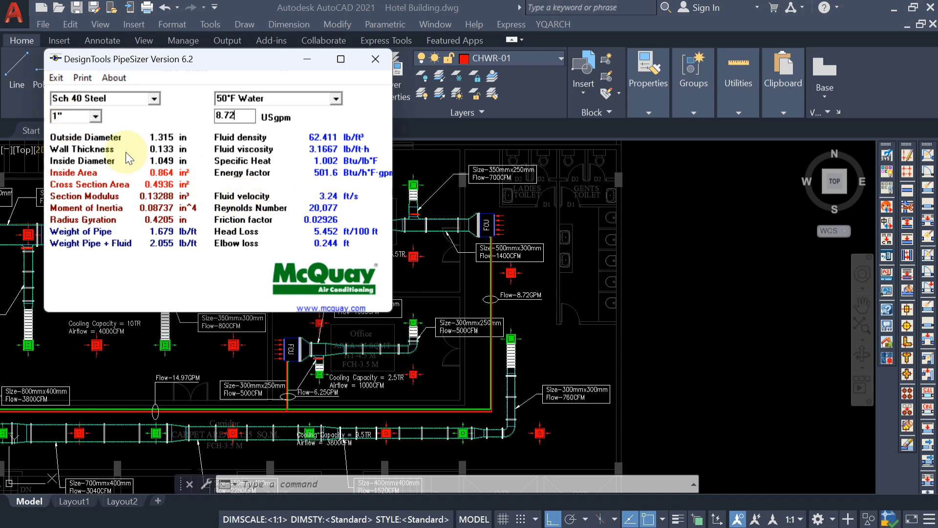
Try the ¾" pipe size at a flow of 8.72 USgpm.
click(96, 116)
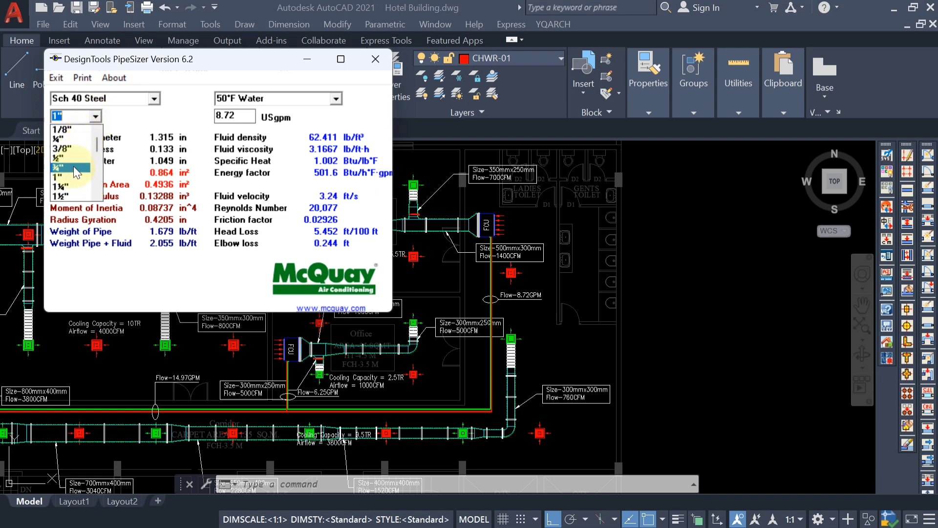
click(74, 168)
drag(225, 117, 207, 118)
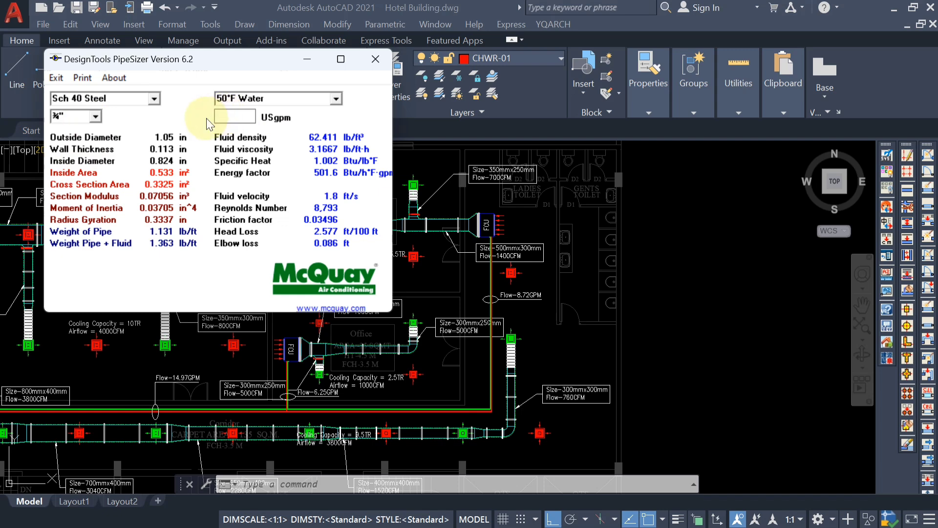
text(8.72)
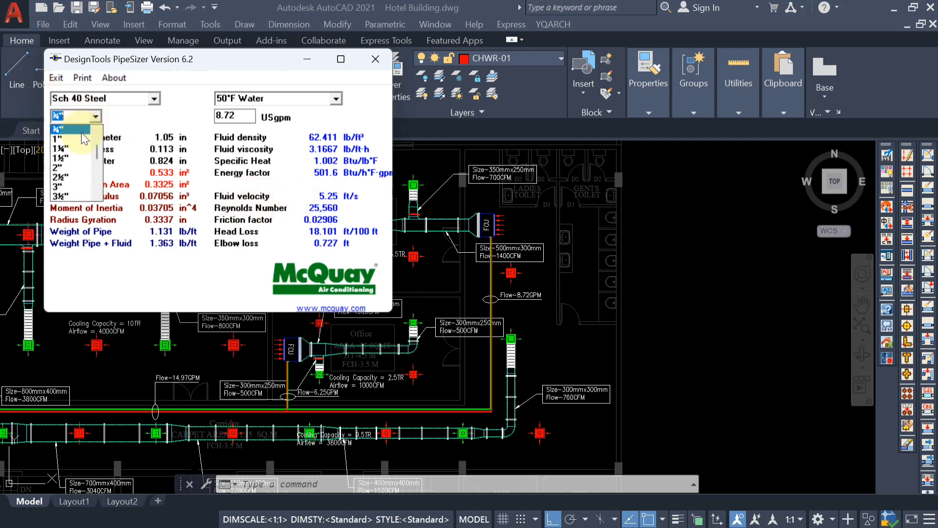
Set the pipe back to 1" at 8.72 USgpm, and minimize PipeSizer to return to the AutoCAD drawing.
click(81, 140)
drag(240, 116, 199, 121)
key(BackSpace)
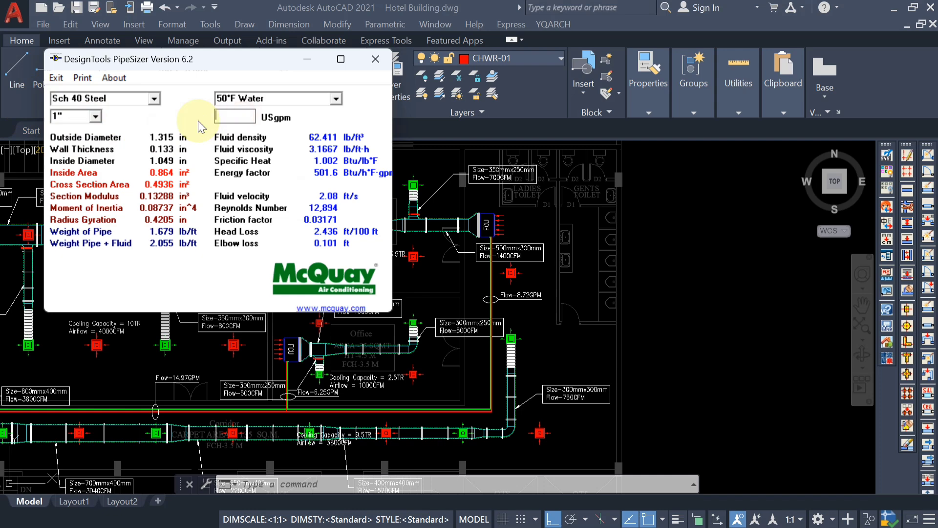
text(8.72)
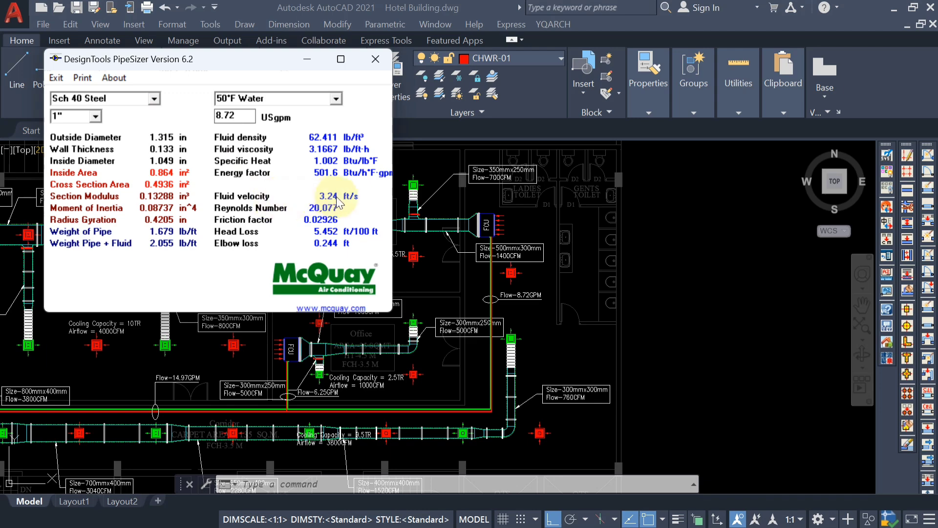
click(307, 59)
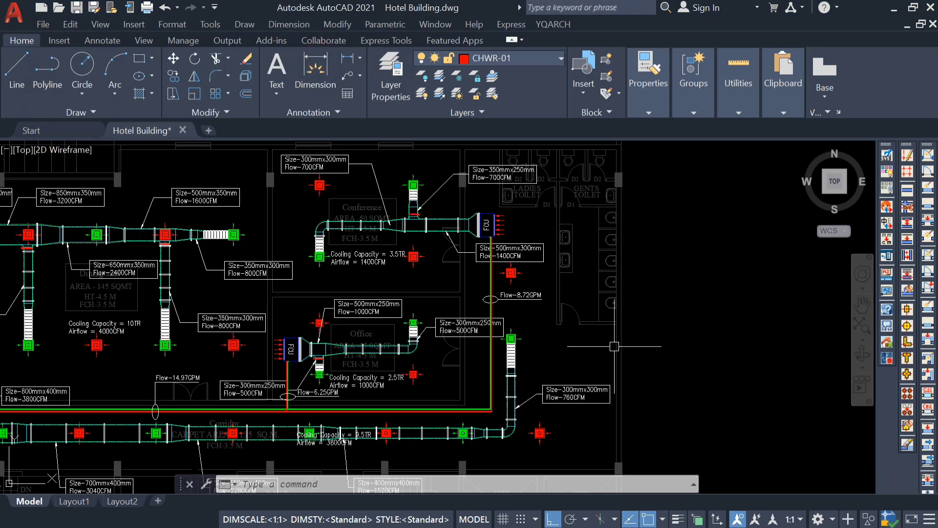
Add a second line reading Ø1" to the Flow-8.72GPM label on the conference room FCU's pipes, using the Diameter symbol.
scroll(556, 310, up, 5)
scroll(474, 303, down, 5)
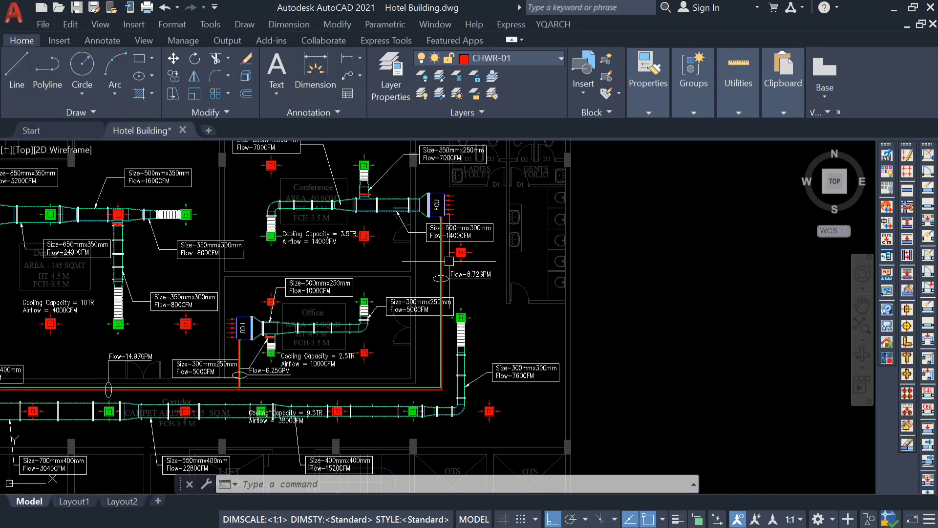
scroll(471, 284, up, 5)
double_click(471, 284)
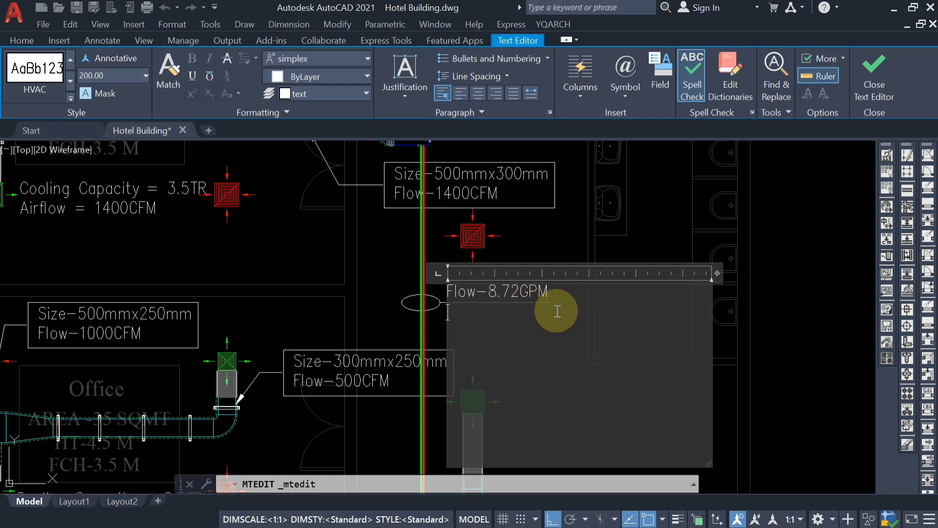
click(623, 79)
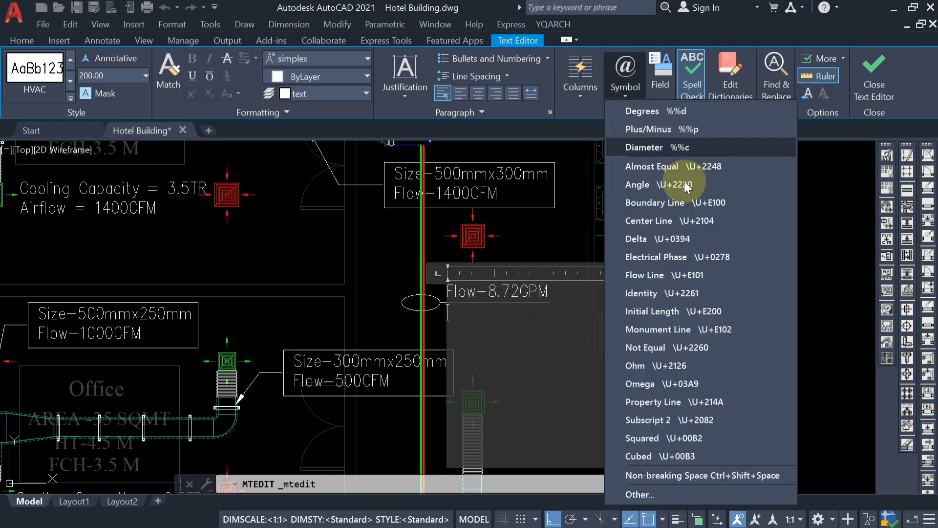
click(656, 146)
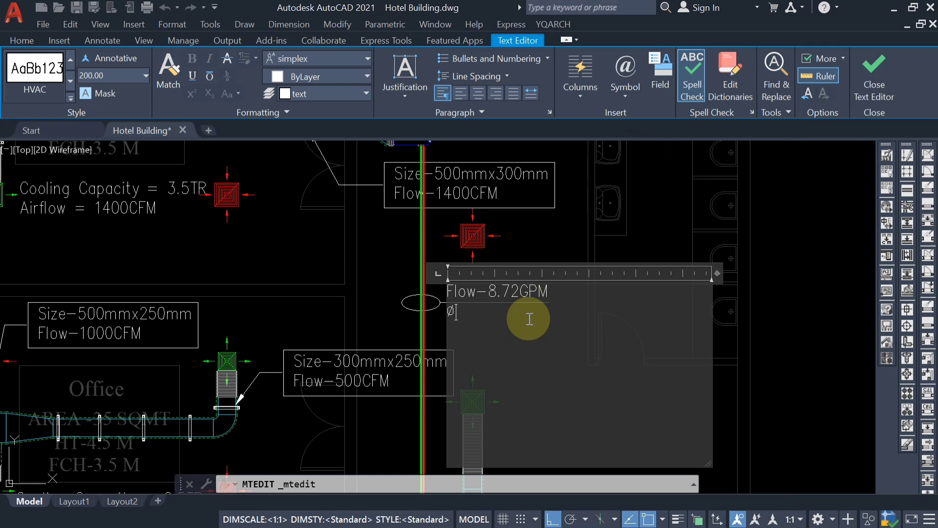
text(")
key(ctrl+Return)
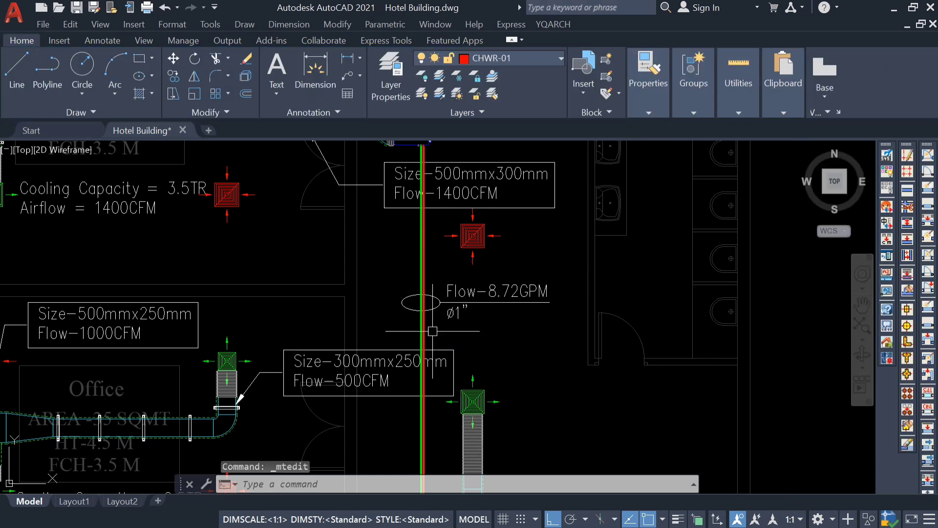
Insert the prefix Size- before Ø1" in the Flow-8.72GPM label.
double_click(451, 312)
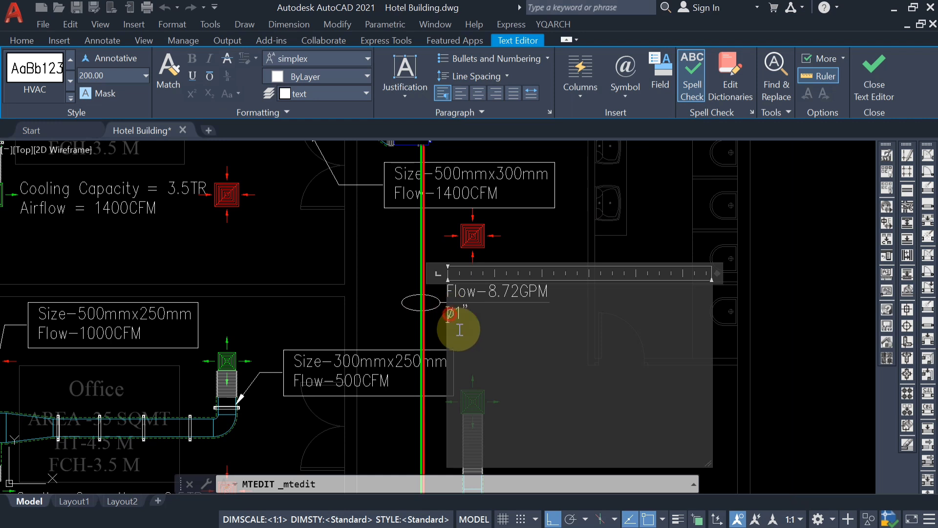
text(Size)
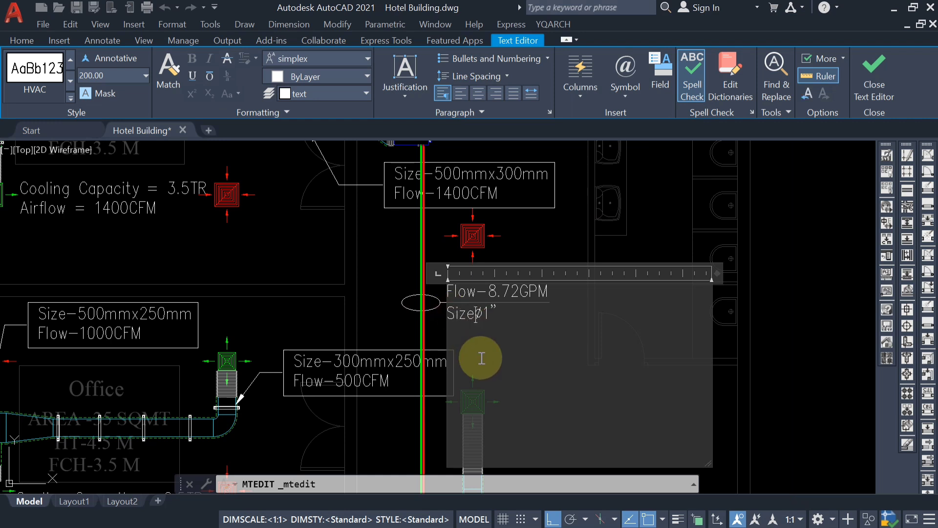
text(-)
click(361, 353)
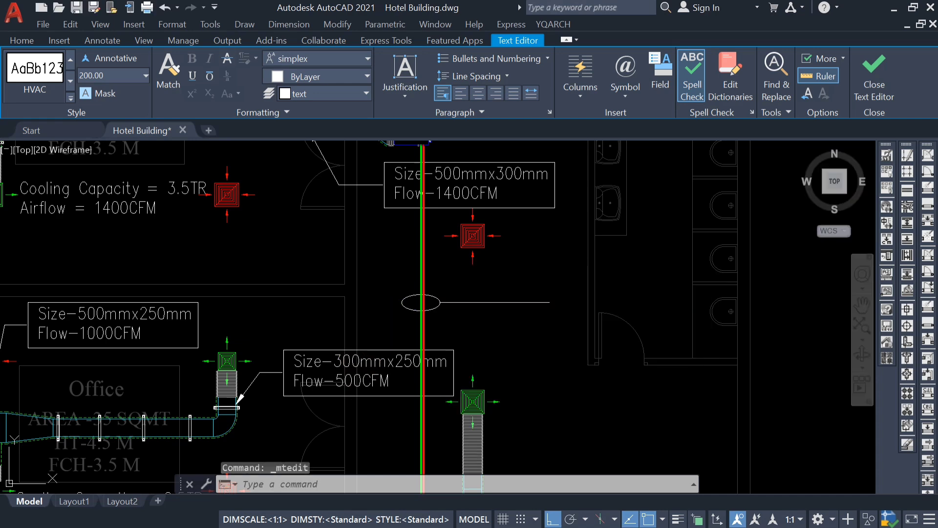
Switch to PipeSizer for the office FCU's pipes and enter a flow of 6 USgpm for the 1" pipe.
scroll(533, 299, down, 2)
middle_drag(530, 288, 543, 226)
scroll(543, 226, down, 2)
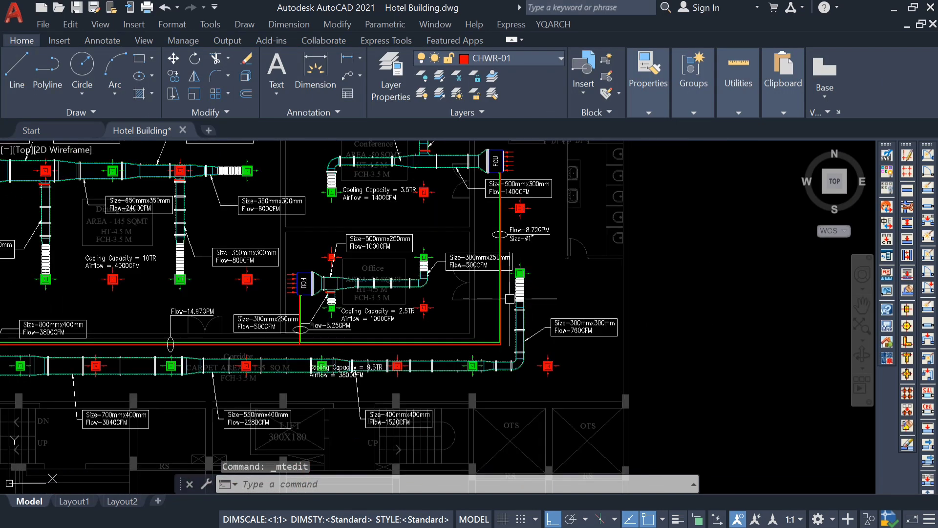
mouse_move(296, 341)
middle_down()
mouse_move(389, 306)
mouse_move(390, 360)
middle_up()
scroll(391, 306, up, 4)
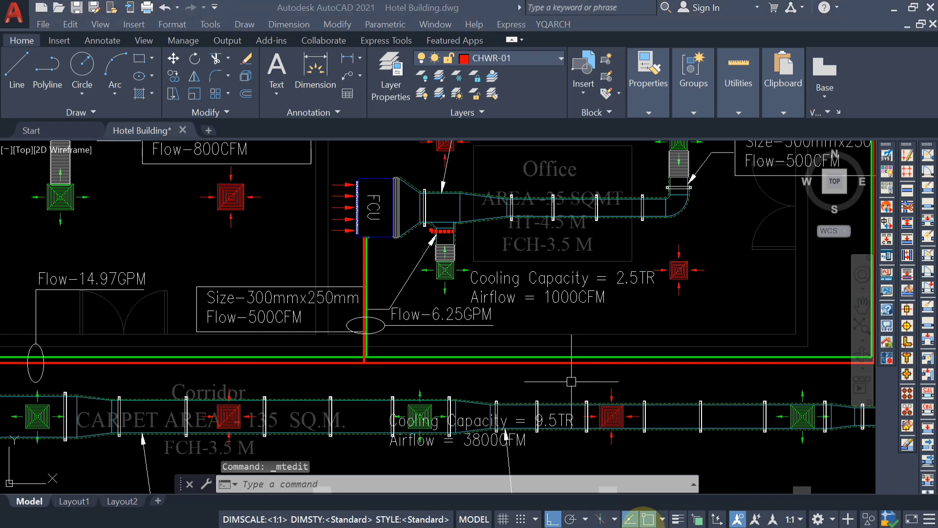
click(615, 510)
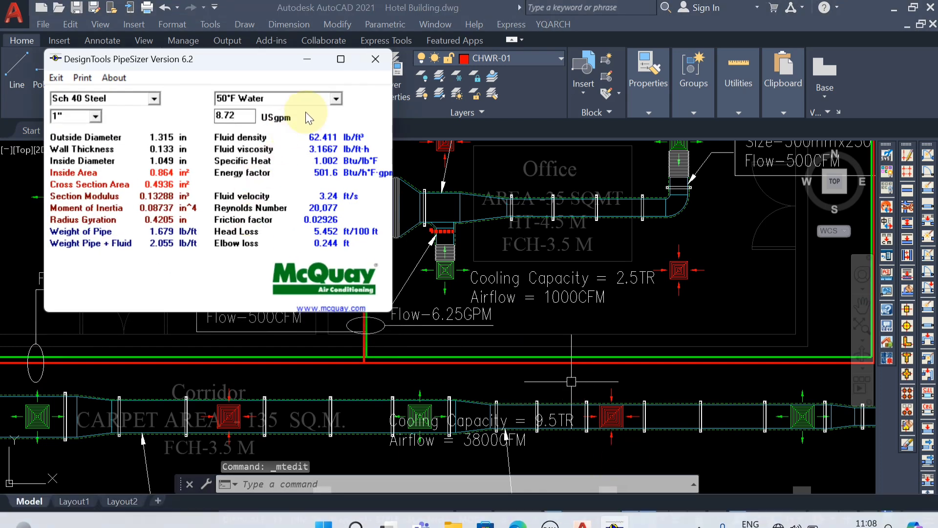
double_click(229, 115)
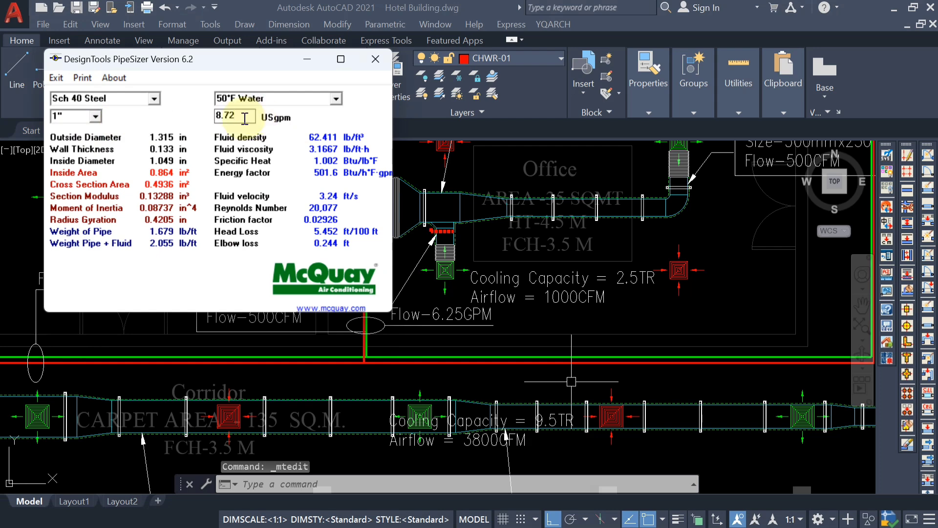
key(BackSpace)
text(6)
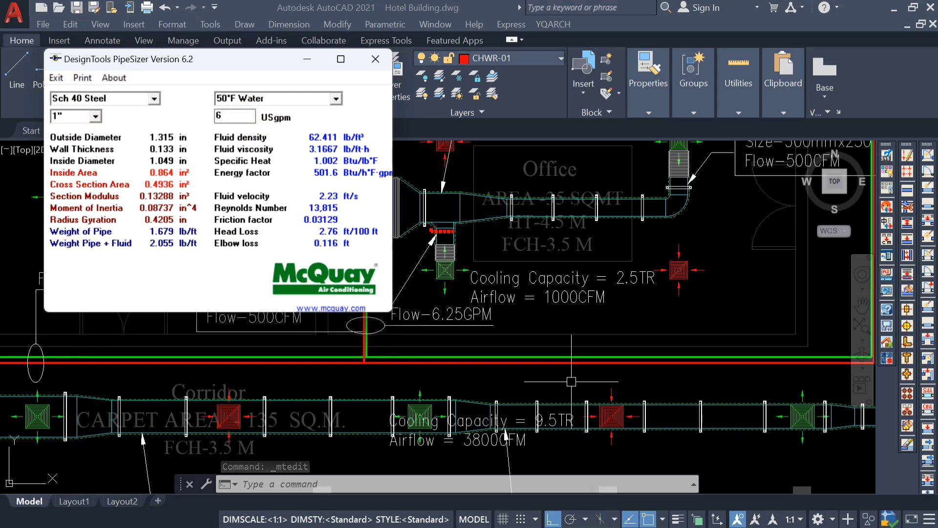
Calculate the ¾" pipe size at the office FCU's flow of 6.25 USgpm.
click(92, 116)
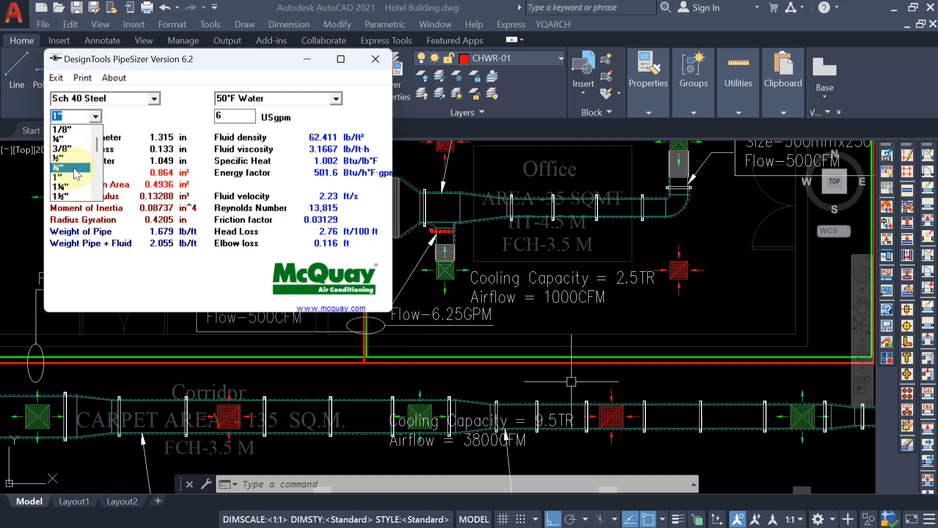
click(73, 169)
drag(246, 119, 213, 120)
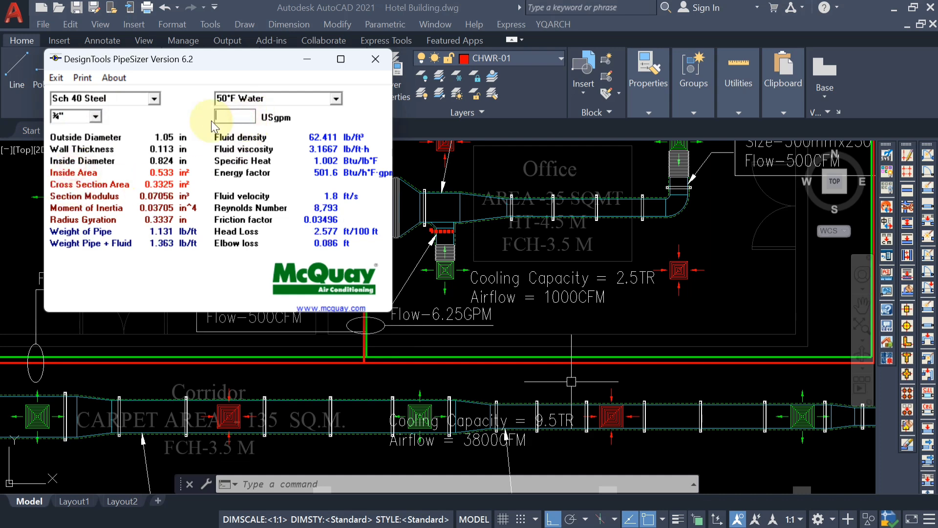
text(6)
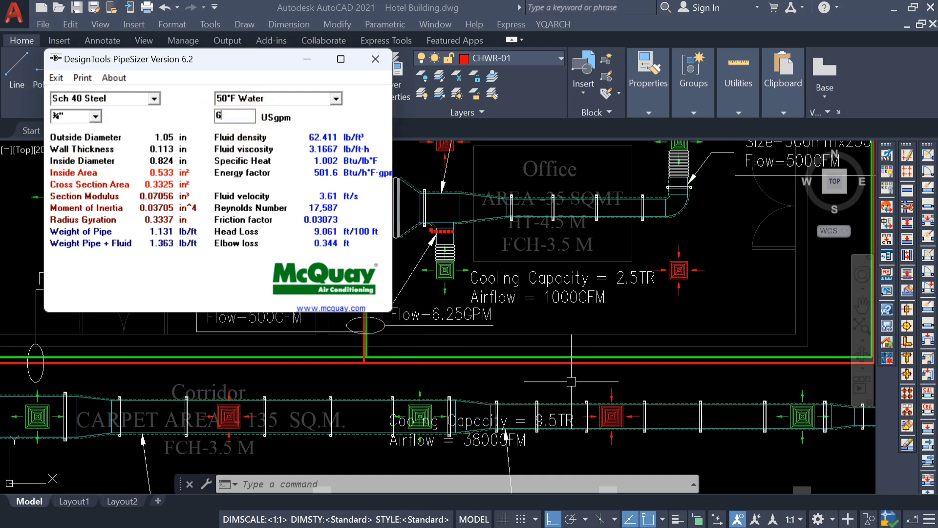
text(.25)
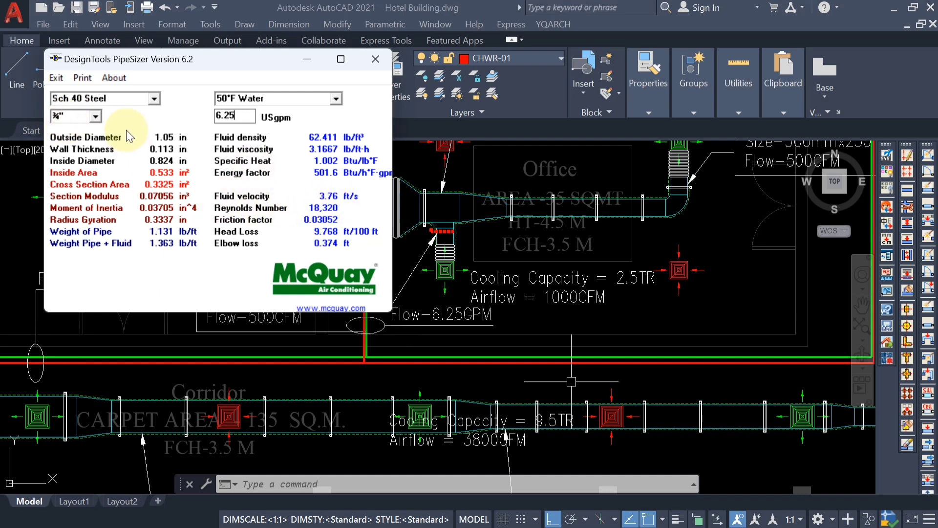
Return to the drawing and add a second line reading Ø¾" to the office FCU's Flow-6.25GPM label, using the Diameter symbol.
click(95, 118)
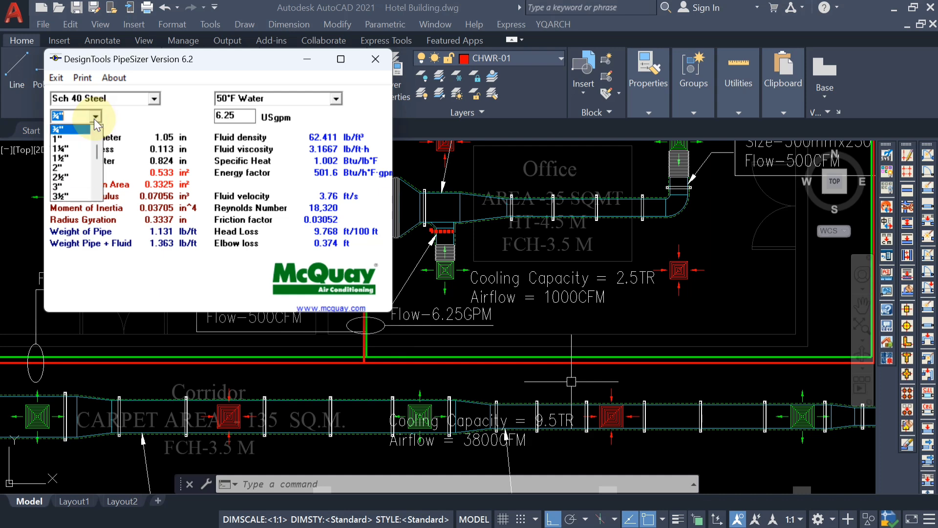
click(308, 61)
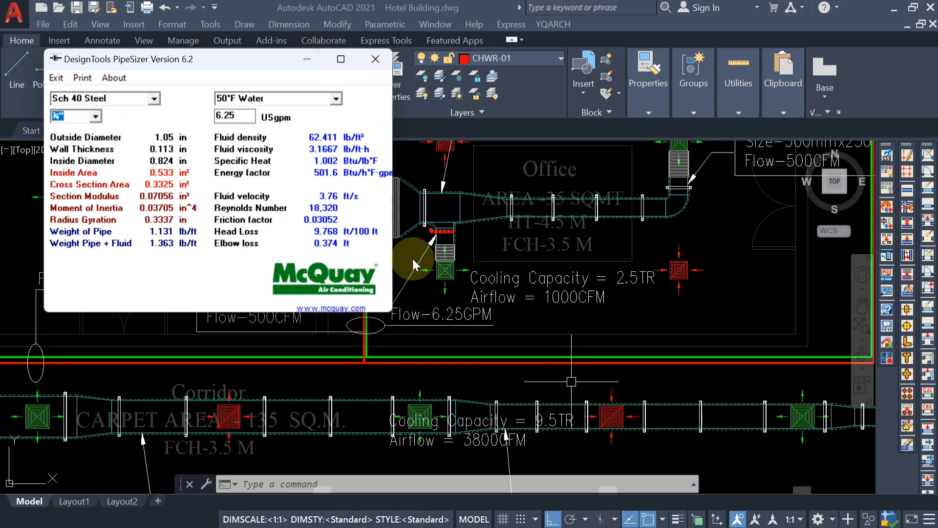
click(302, 56)
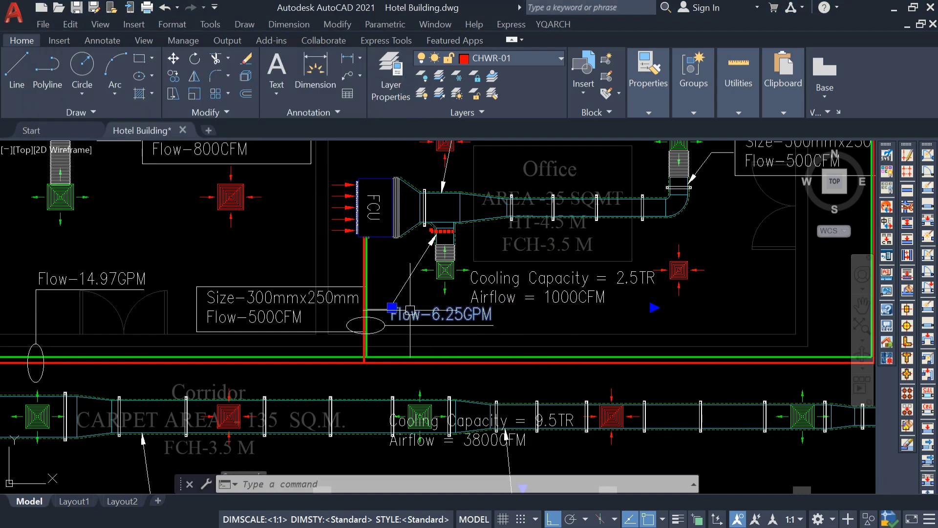
double_click(489, 317)
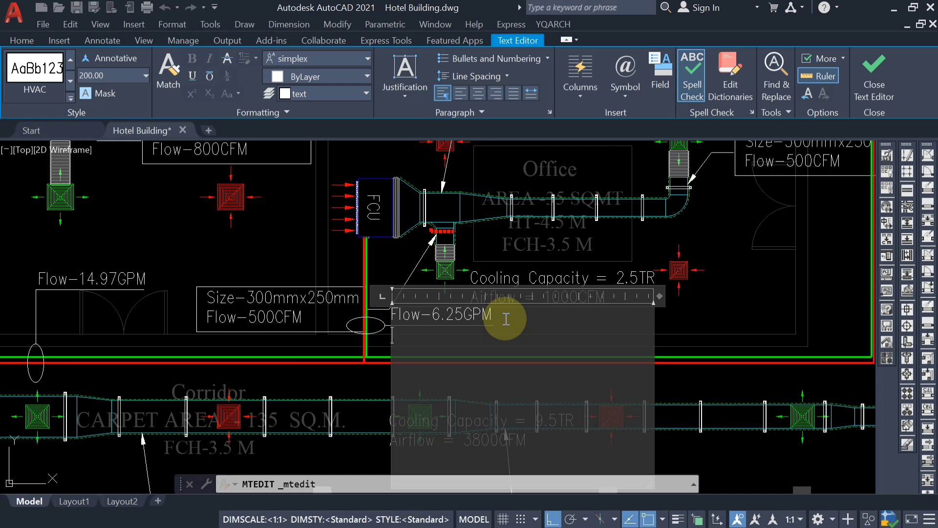
click(630, 100)
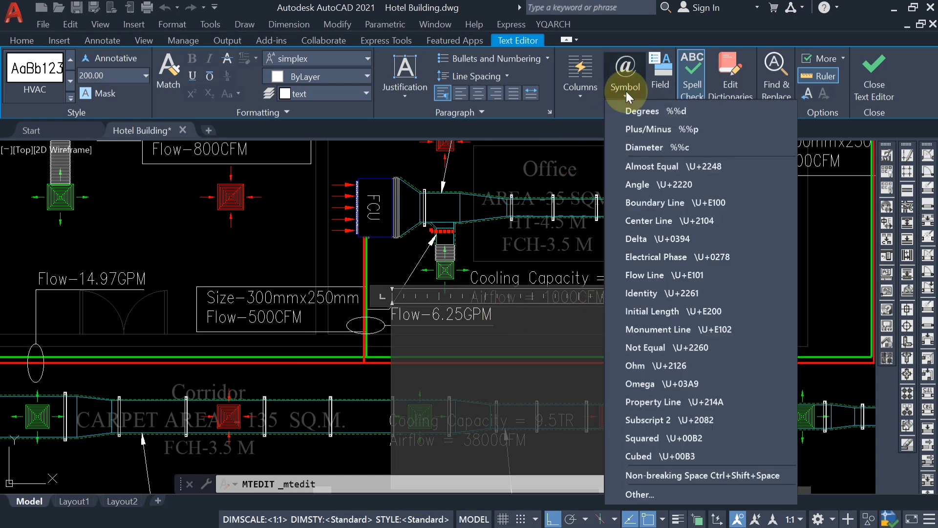
click(653, 146)
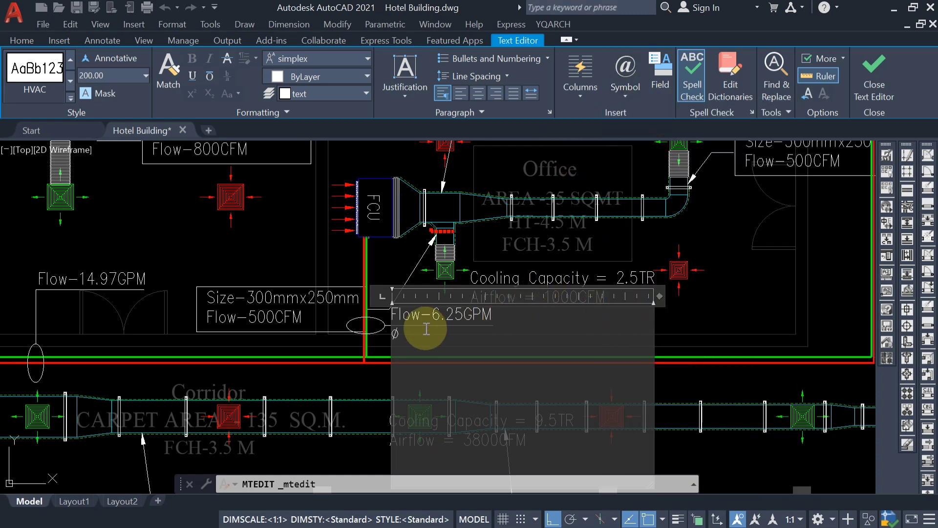
text(3/4)
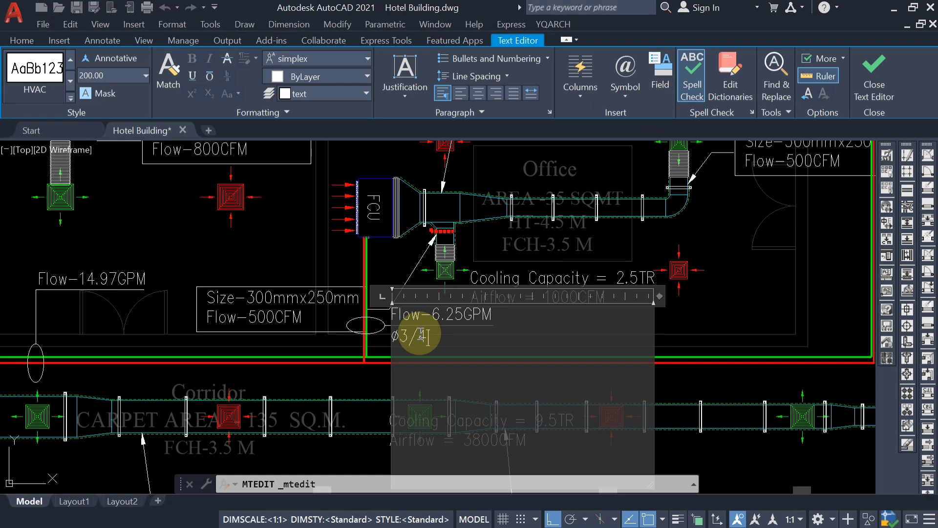
text(")
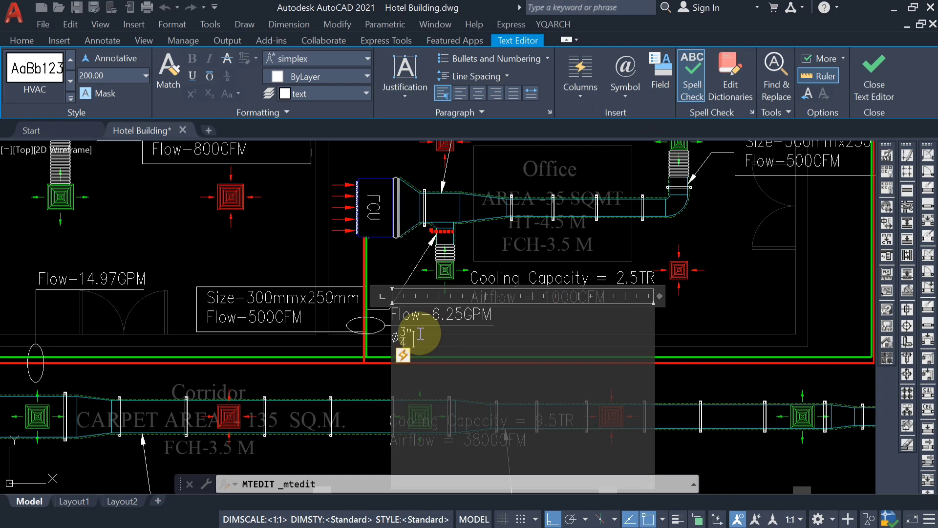
Insert the prefix Size- before Ø¾" in the Flow-6.25GPM label and finish editing the text.
click(391, 338)
text(Size-)
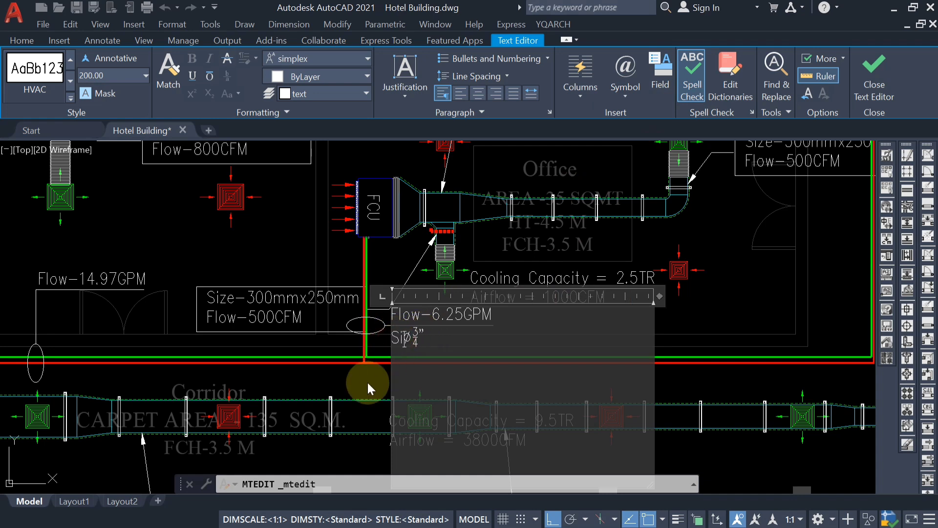
click(312, 407)
middle_drag(536, 351, 504, 292)
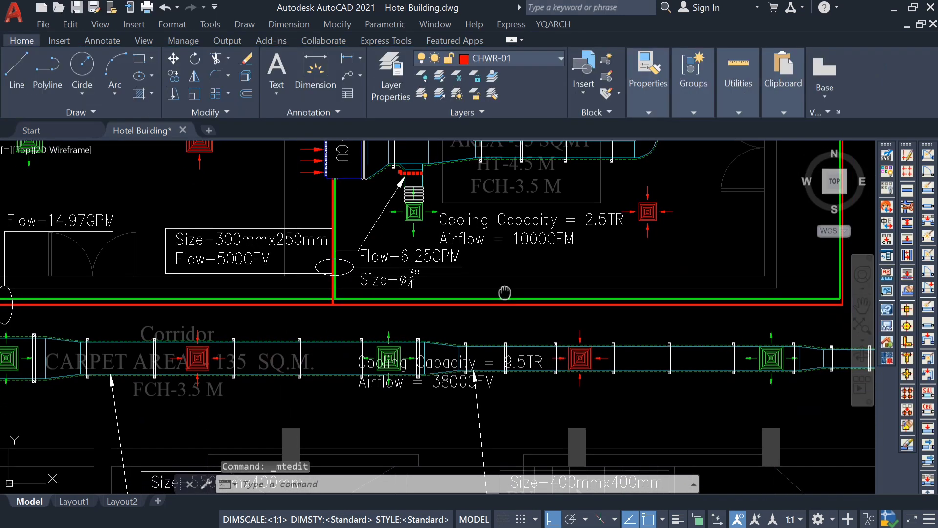
double_click(415, 281)
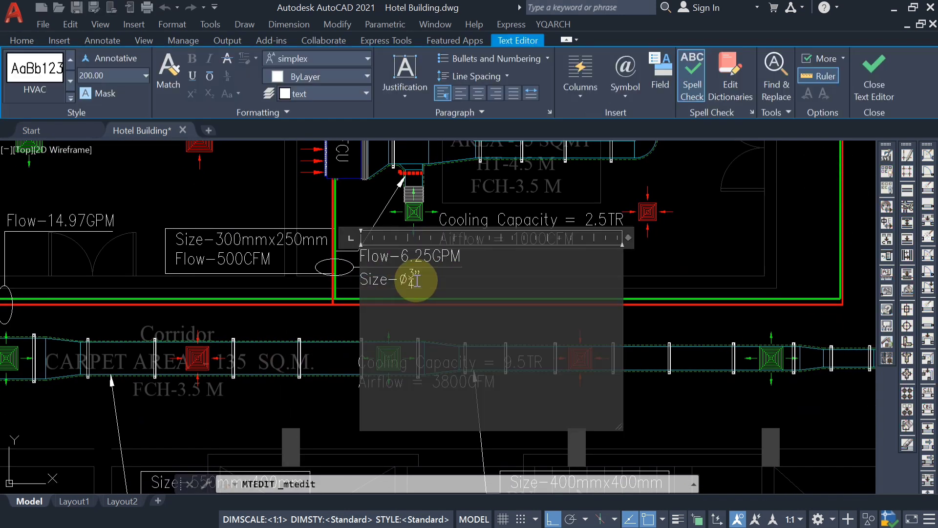
click(554, 290)
Switch to PipeSizer for the Flow-14.97GPM corridor pipes and calculate the 1½" pipe size at 14.97 USgpm.
mouse_move(371, 318)
middle_down()
mouse_move(329, 281)
mouse_move(377, 332)
mouse_move(555, 352)
middle_up()
middle_drag(288, 282, 299, 296)
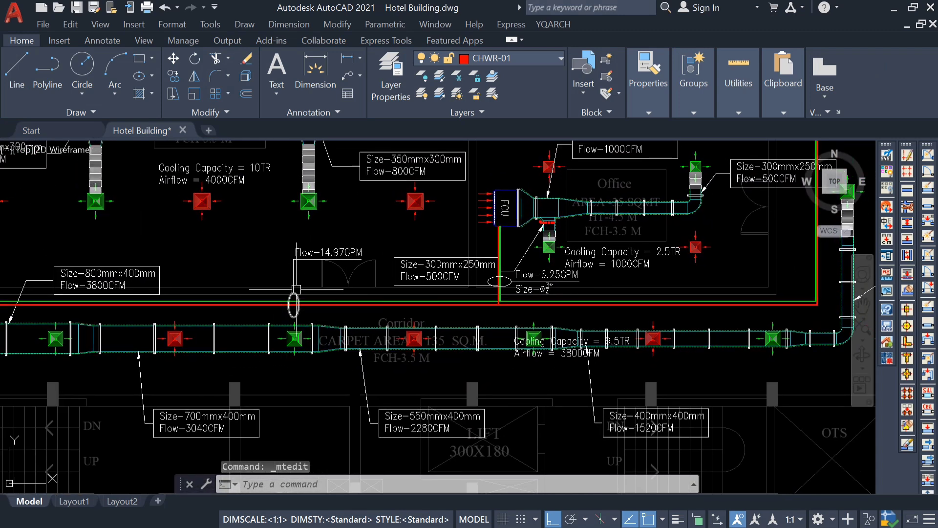
middle_drag(419, 311, 632, 311)
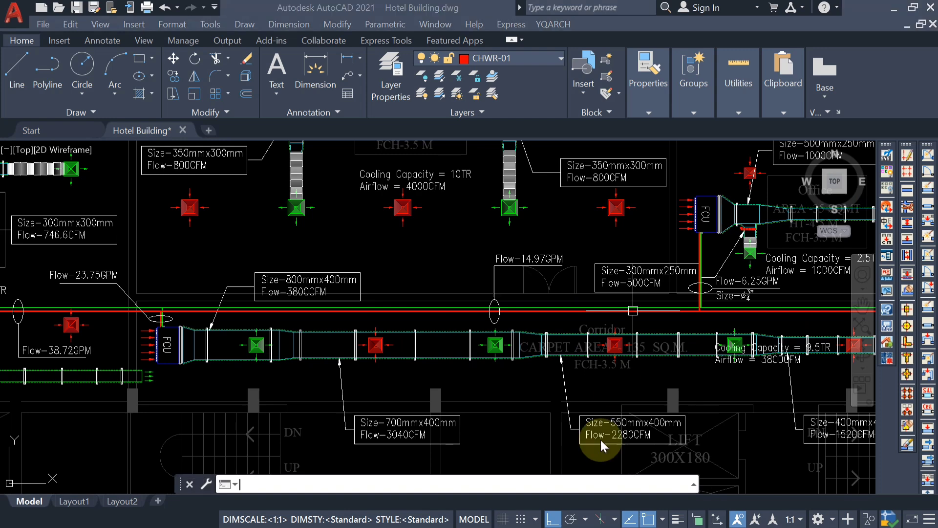
click(617, 509)
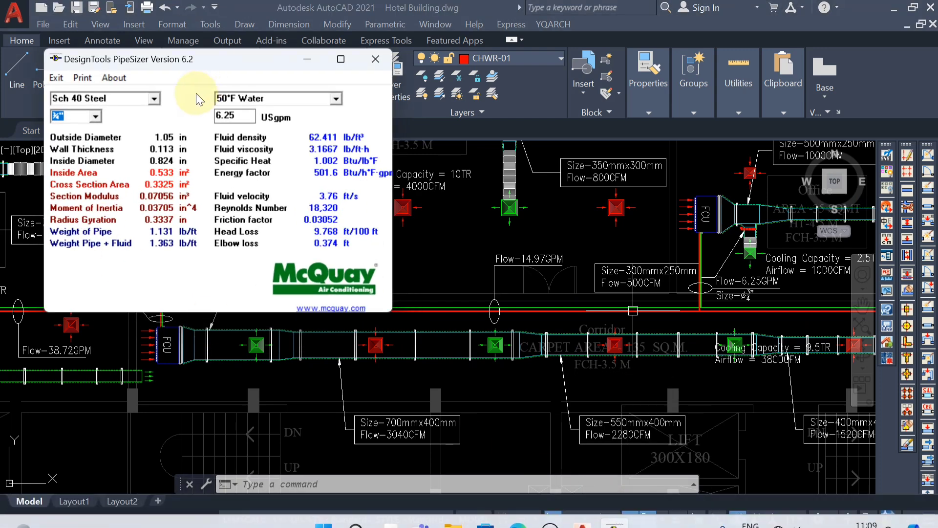
click(96, 117)
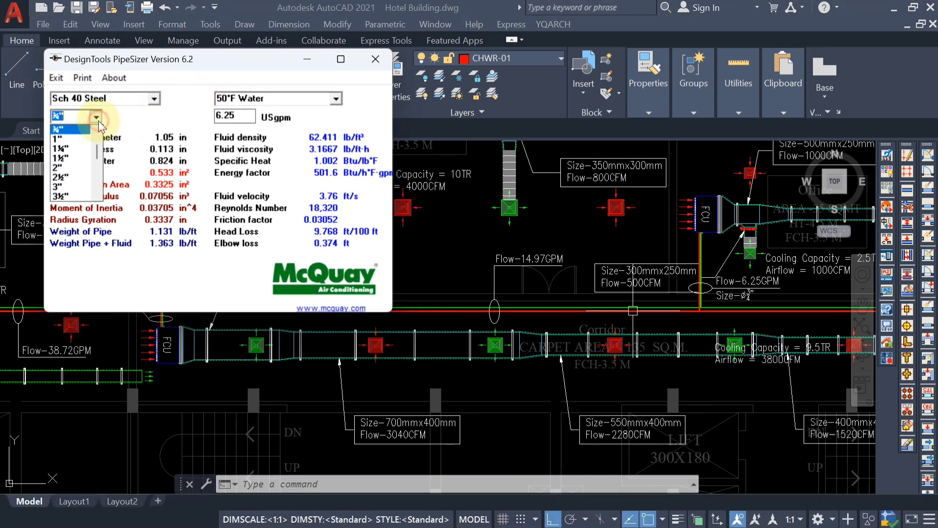
click(76, 158)
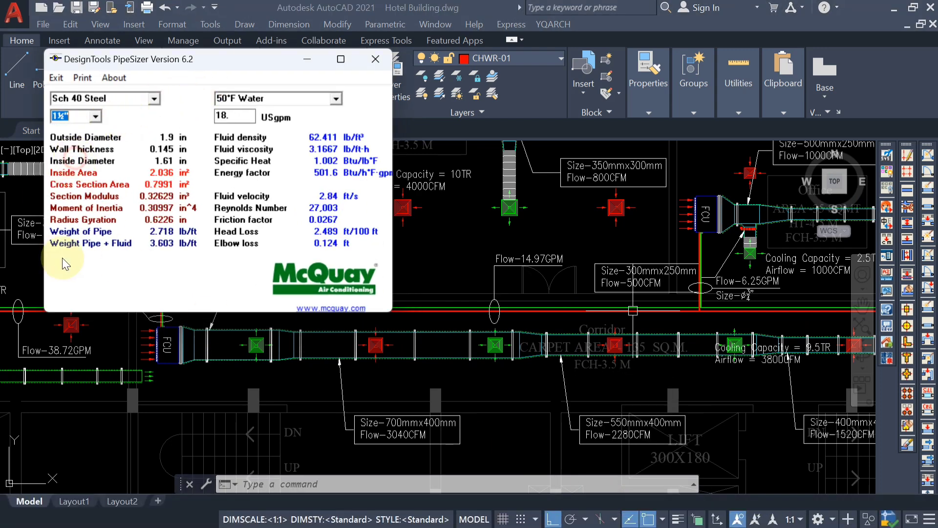
double_click(235, 116)
text(14.)
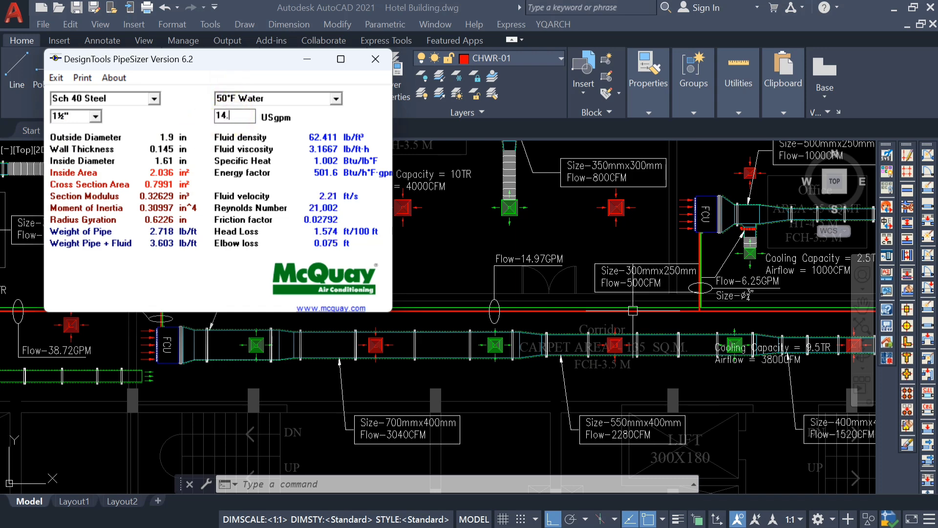
text(97)
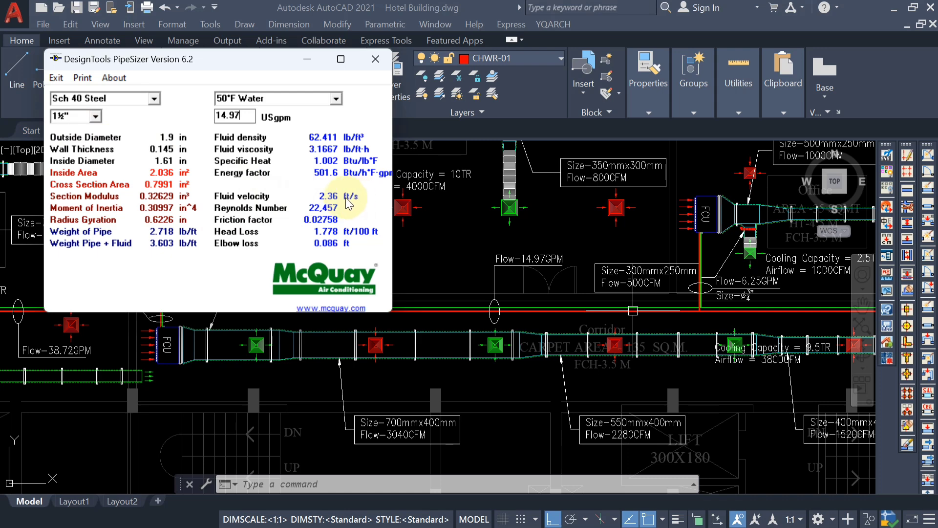
Try the 1¼" pipe size at a flow of 14.97 USgpm.
click(95, 117)
scroll(78, 142, up, 2)
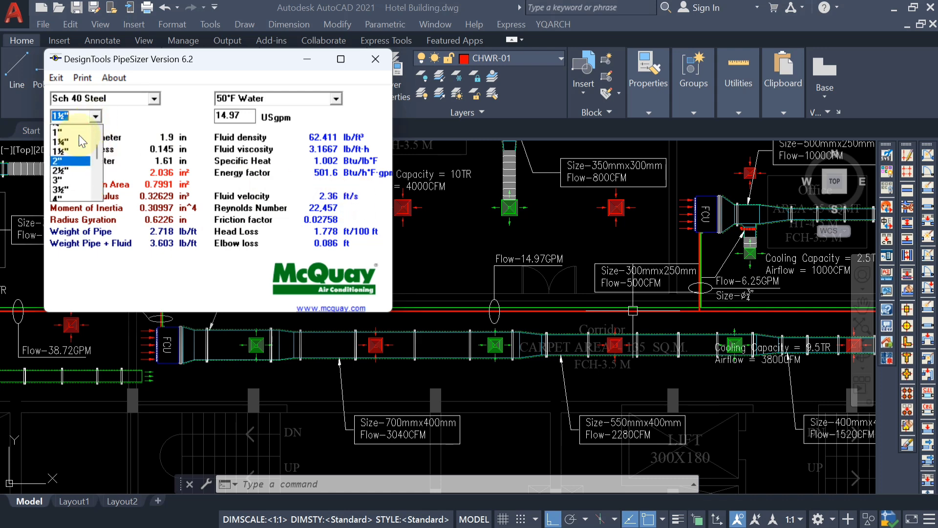
click(75, 178)
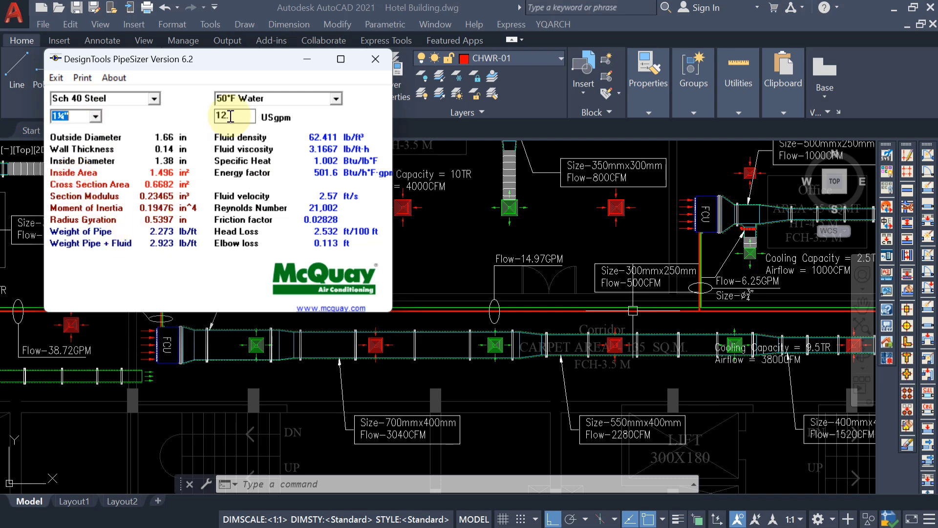
drag(231, 119, 194, 125)
key(BackSpace)
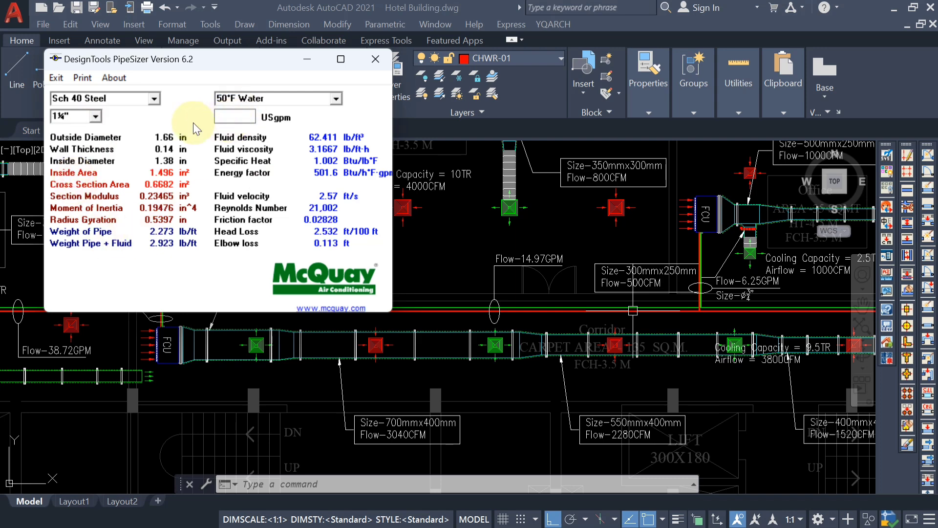
text(14.97)
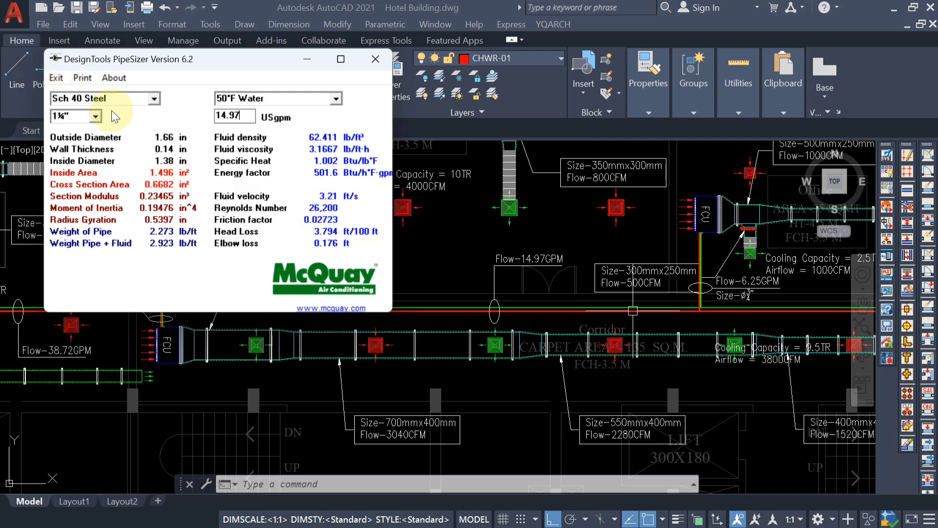
Try the 1" pipe size at the same flow of 14.97 USgpm.
click(96, 116)
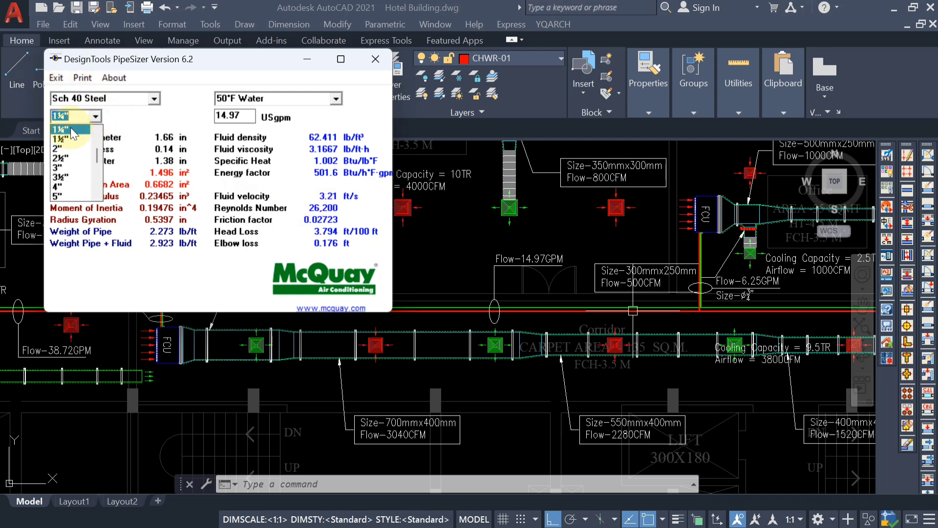
scroll(73, 139, up, 1)
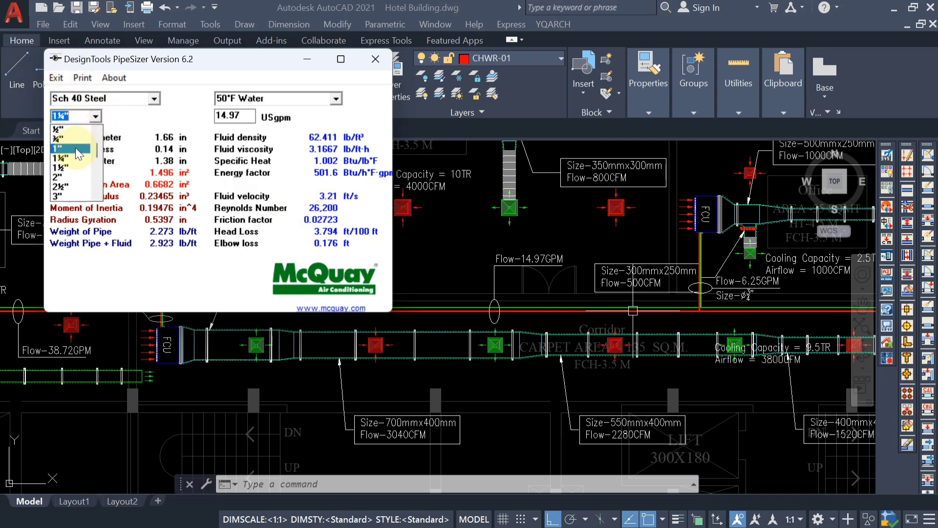
click(75, 147)
drag(240, 117, 197, 121)
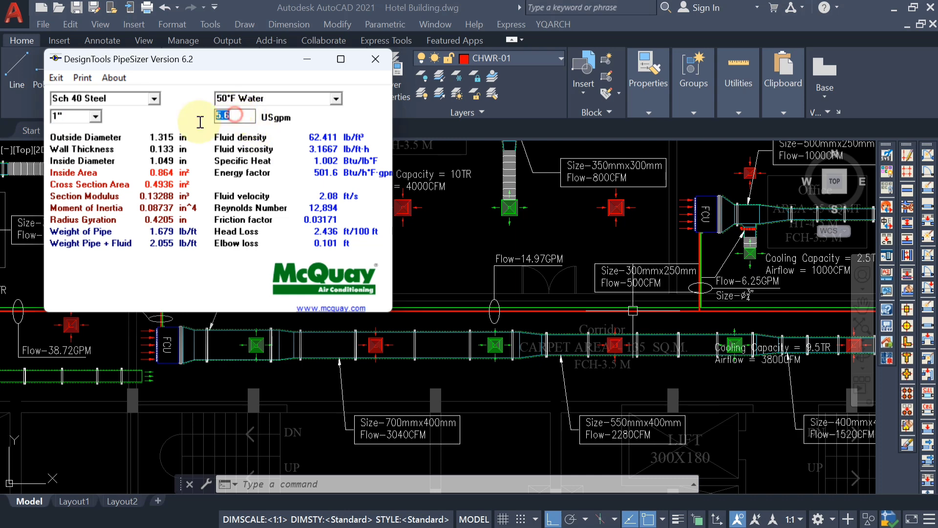
text(14)
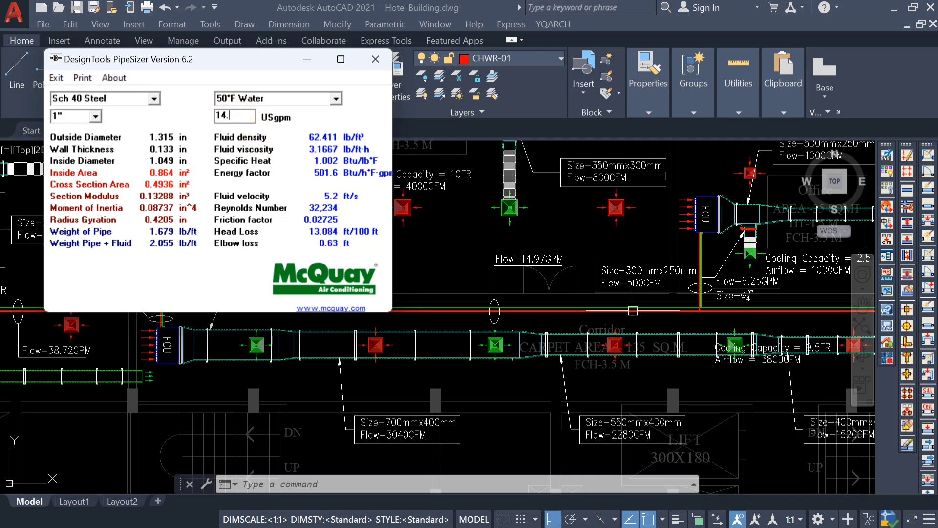
text(.97)
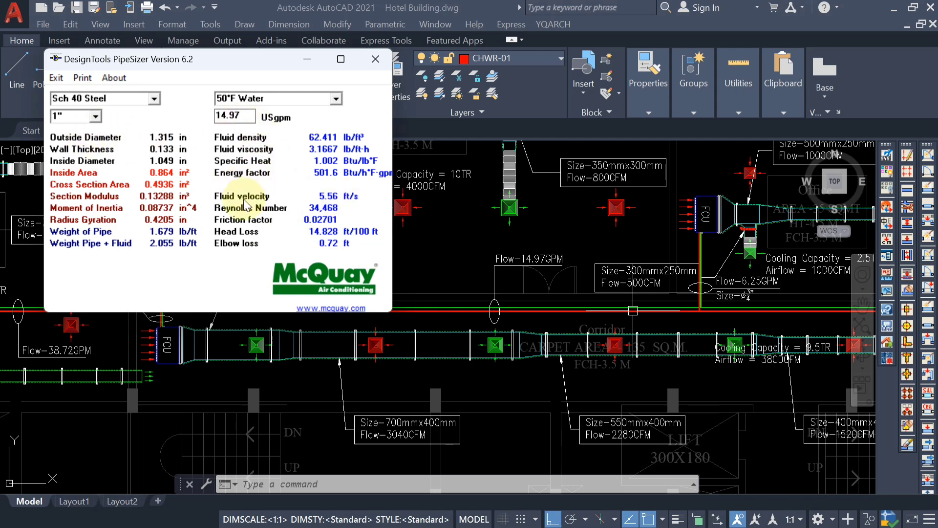
Change the pipe size back to 1¼" and recalculate it at 14.97 USgpm.
click(95, 121)
click(79, 138)
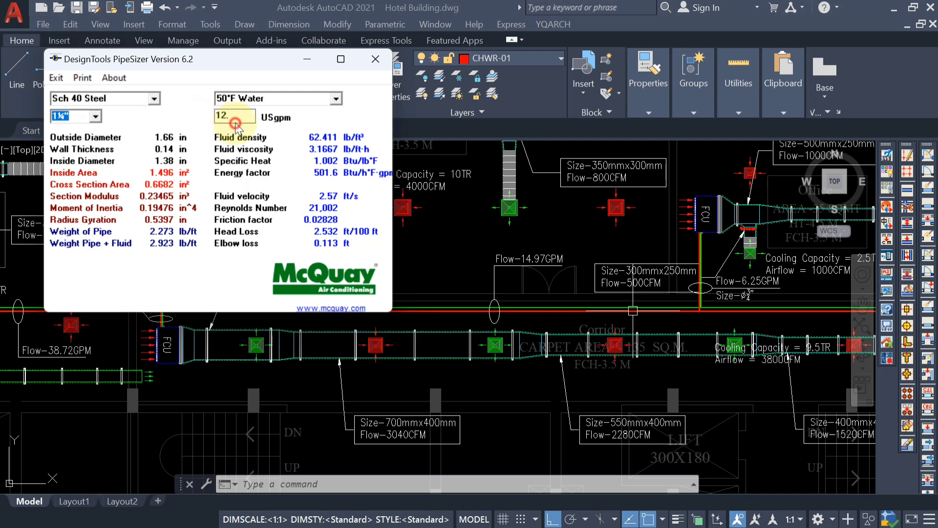
drag(236, 123, 212, 121)
key(Delete)
text(1)
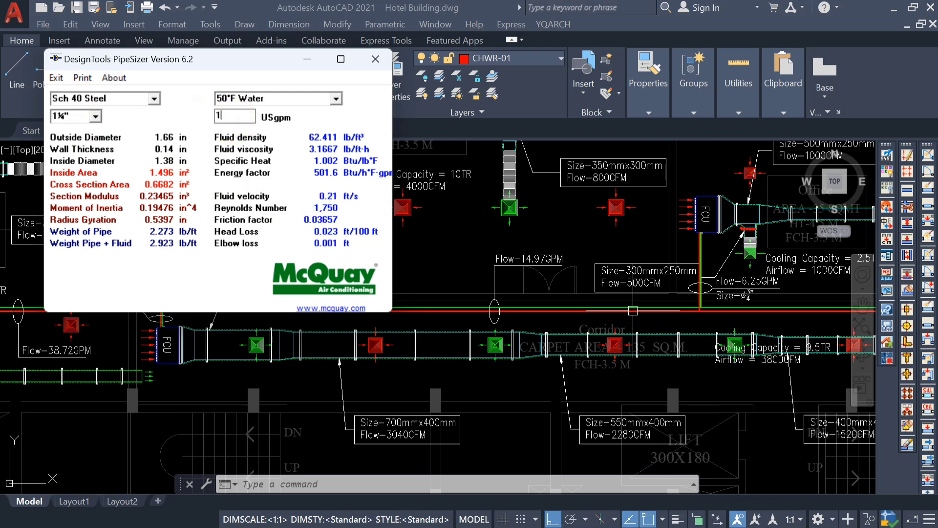
text(4.97)
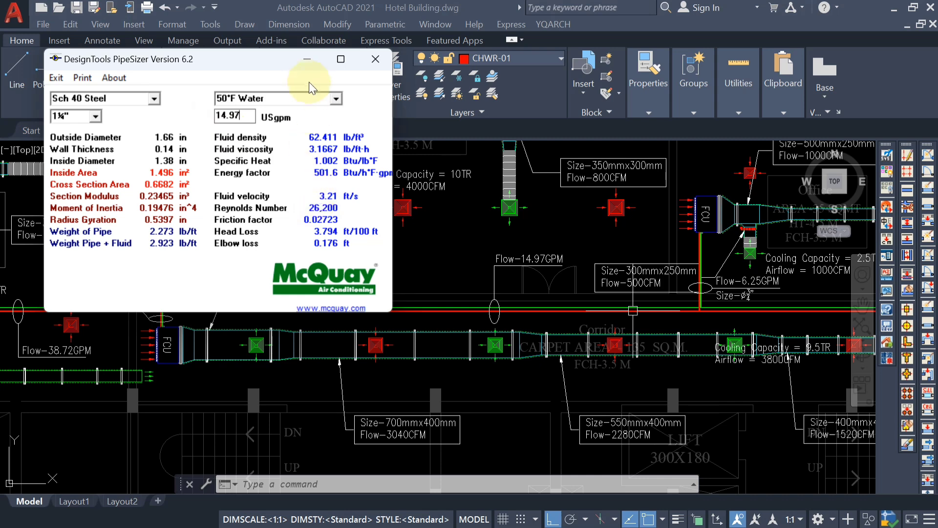
Switch back to AutoCAD and add a second line reading "Size-ø" to the corridor's Flow-14.97GPM label.
click(307, 60)
scroll(509, 257, up, 2)
click(509, 257)
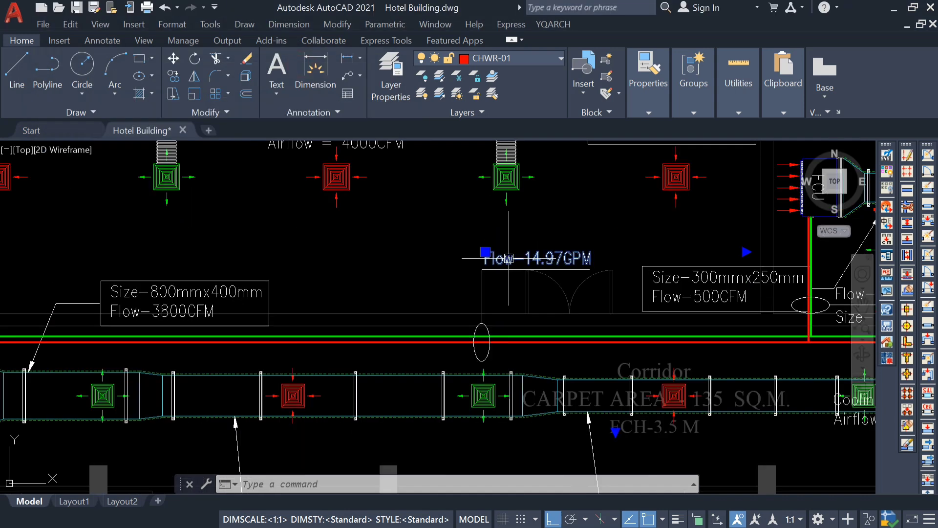
text(c)
key(Escape)
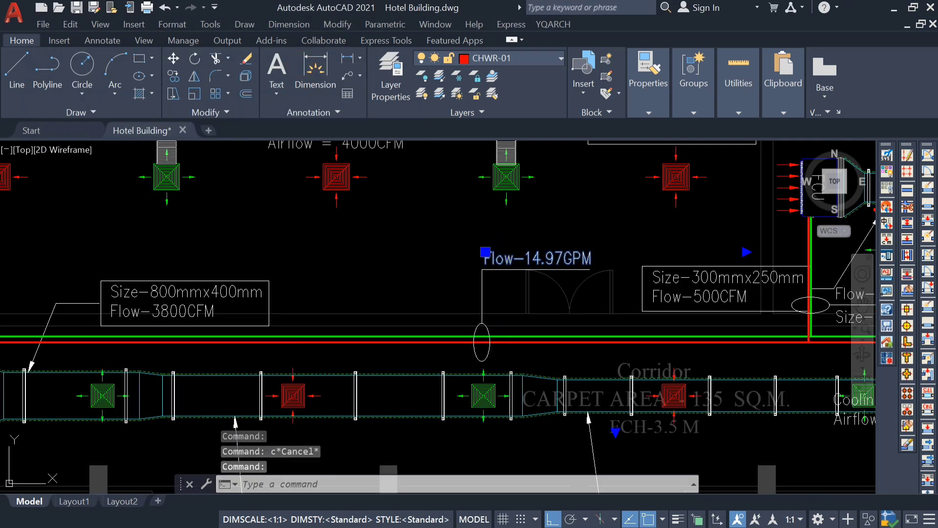
double_click(594, 261)
key(Return)
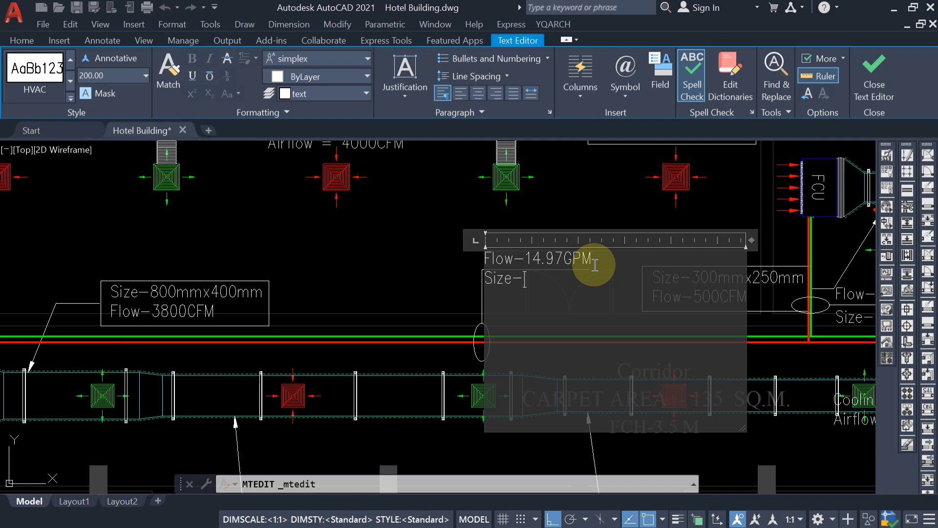
click(625, 83)
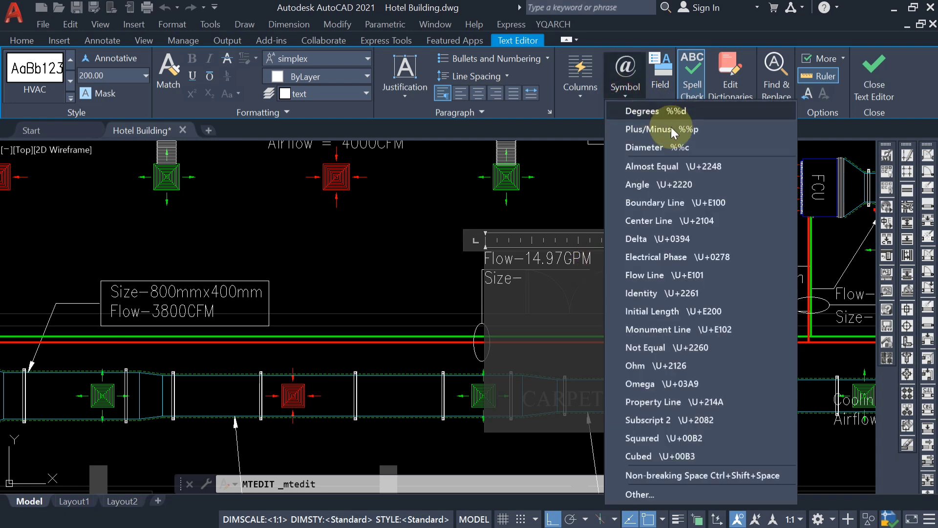
click(650, 147)
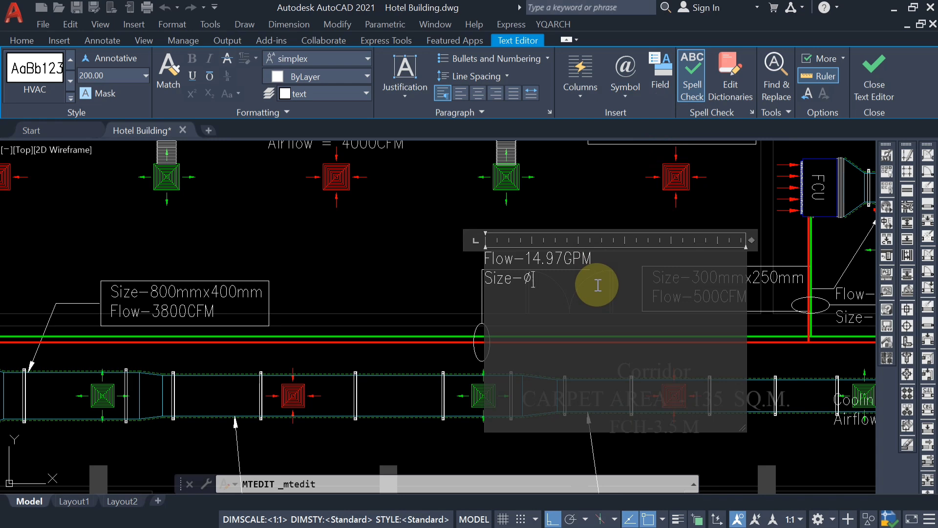
Try to enter the pipe size as 11/4" directly after the diameter symbol in the Flow-14.97GPM label.
text(1/)
key(BackSpace)
key(BackSpace)
text(11/4")
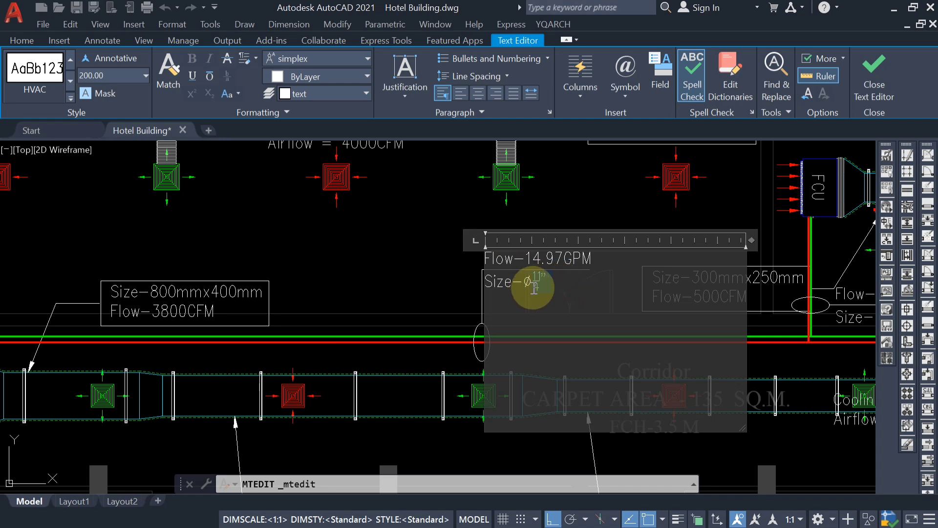
text(1)
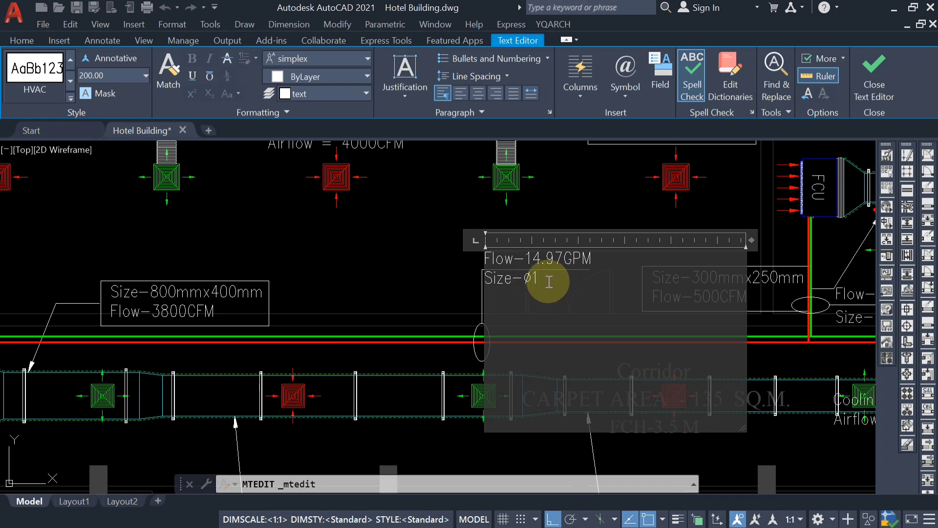
text(1/4)
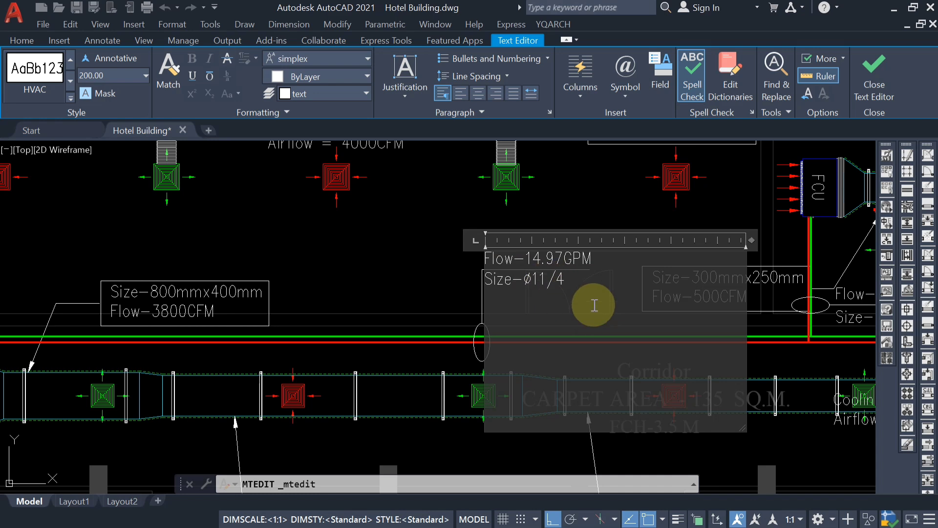
text(")
click(594, 304)
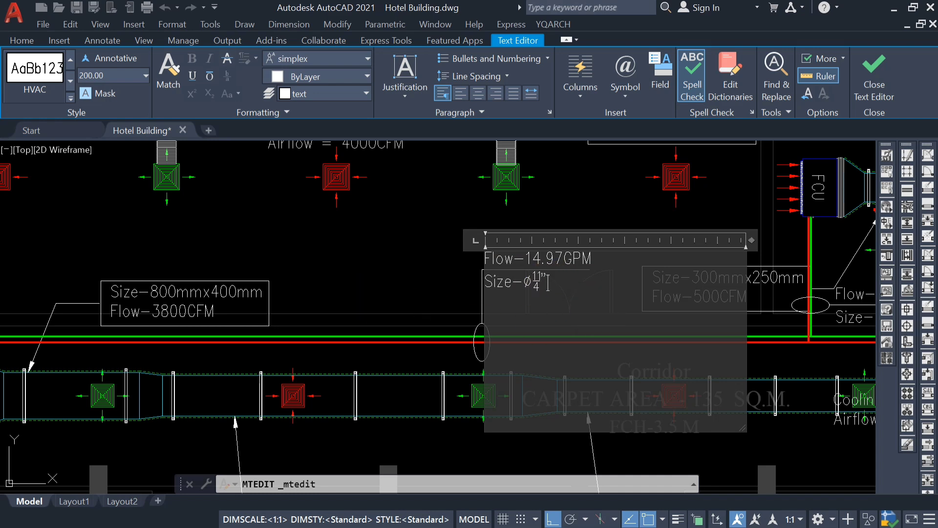
scroll(550, 304, up, 6)
scroll(551, 306, down, 3)
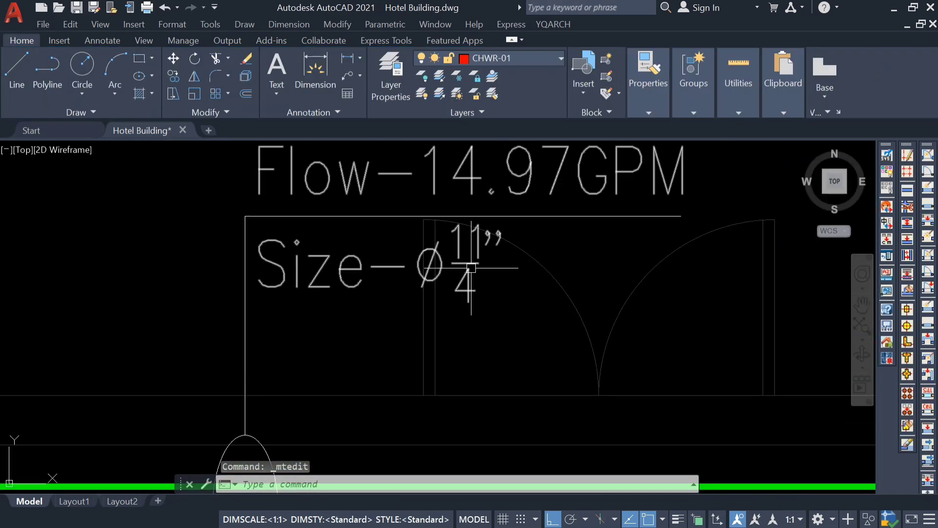
Rewrite the size in the Flow-14.97GPM label as 1 1/4", with a space between the whole number and the stacked fraction.
double_click(490, 261)
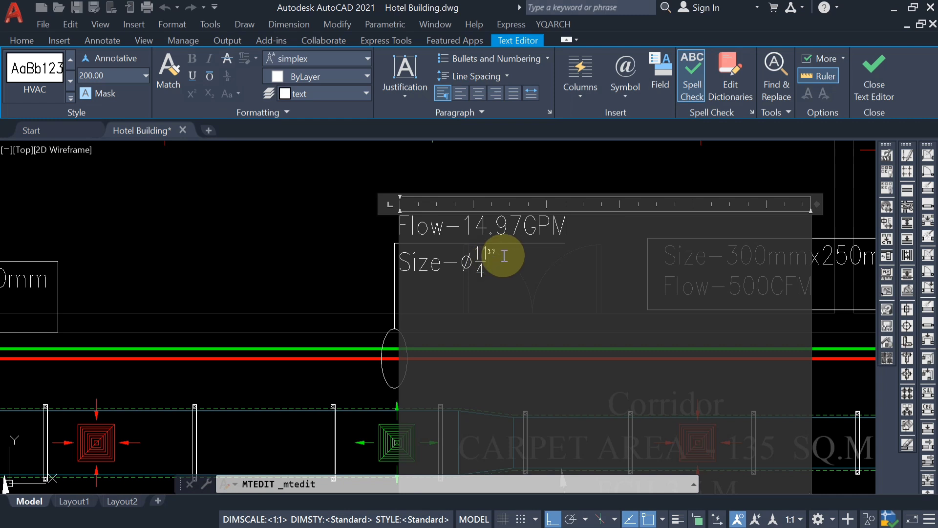
drag(507, 259, 476, 271)
text(1 )
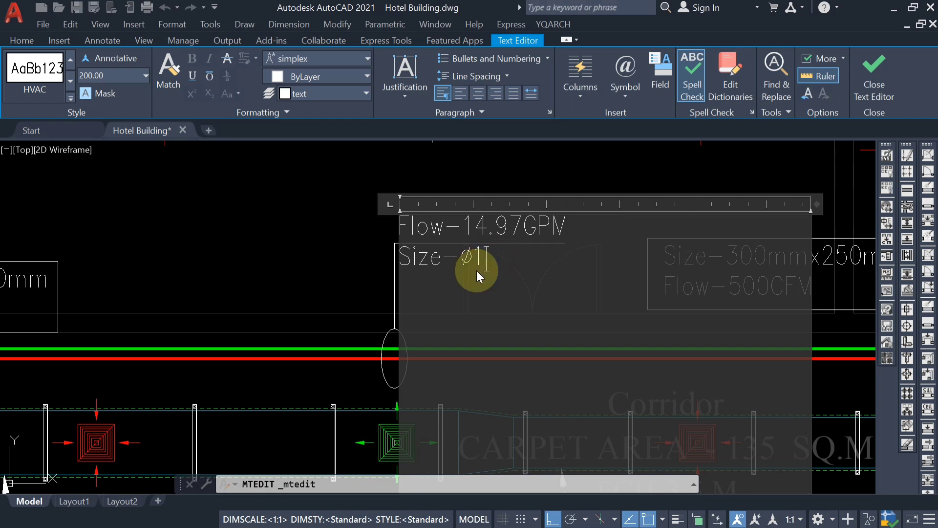
text(1)
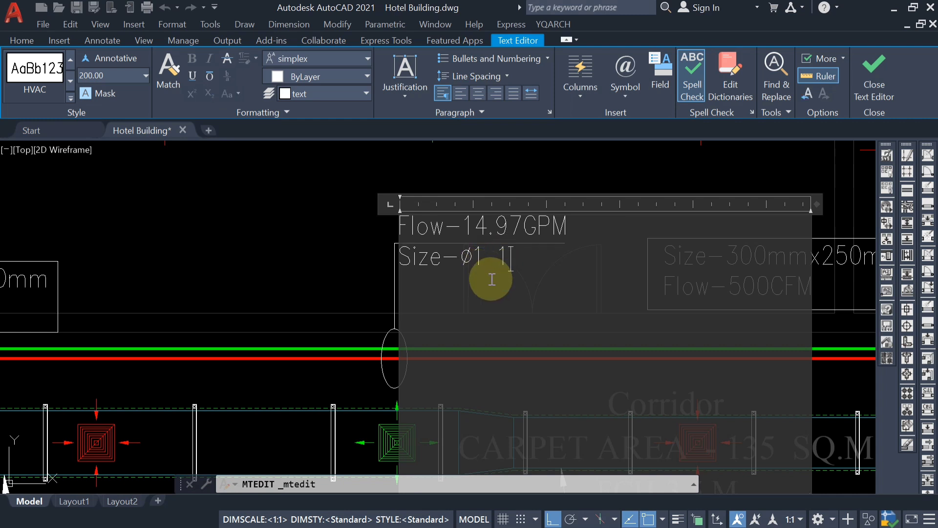
text(/4")
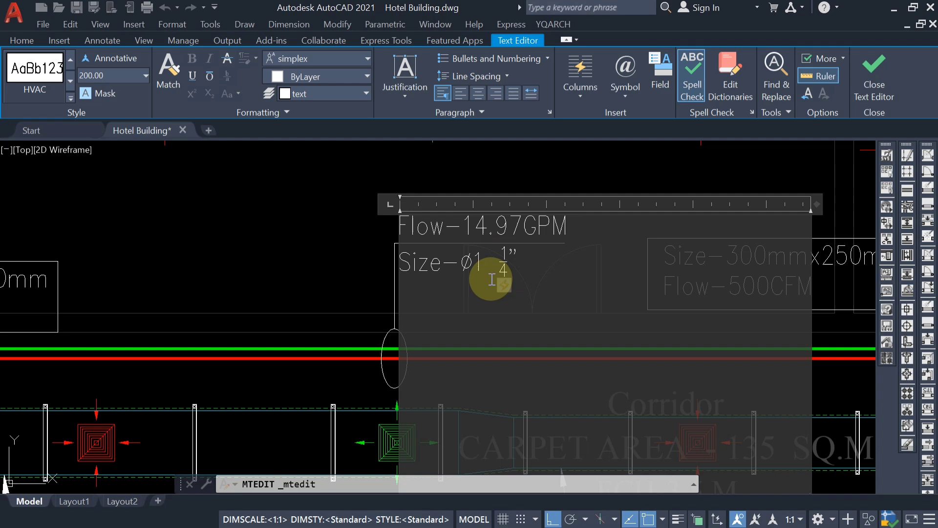
click(336, 279)
scroll(559, 265, down, 6)
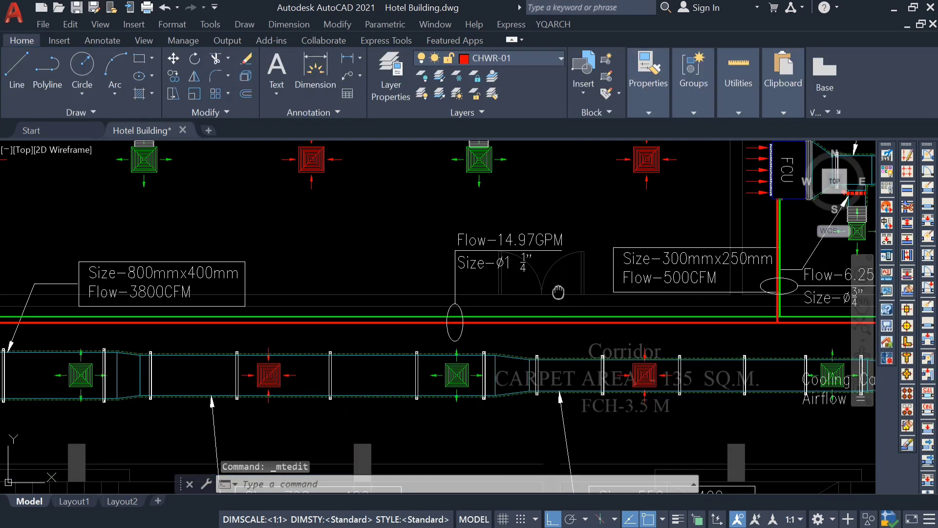
Switch to PipeSizer for the Flow-23.75GPM FCU branch and calculate the 1" pipe size at 23.75 USgpm.
scroll(443, 313, up, 5)
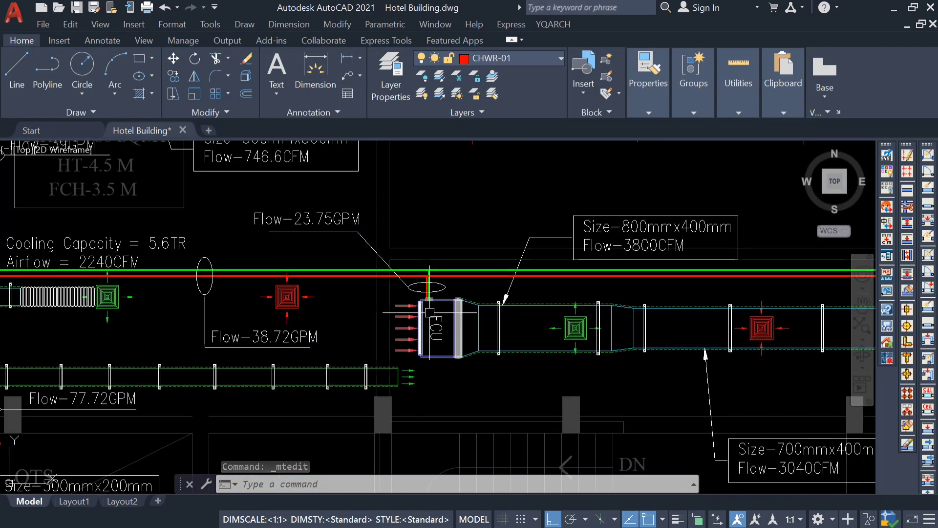
mouse_move(418, 279)
middle_down()
mouse_move(441, 302)
mouse_move(780, 339)
middle_up()
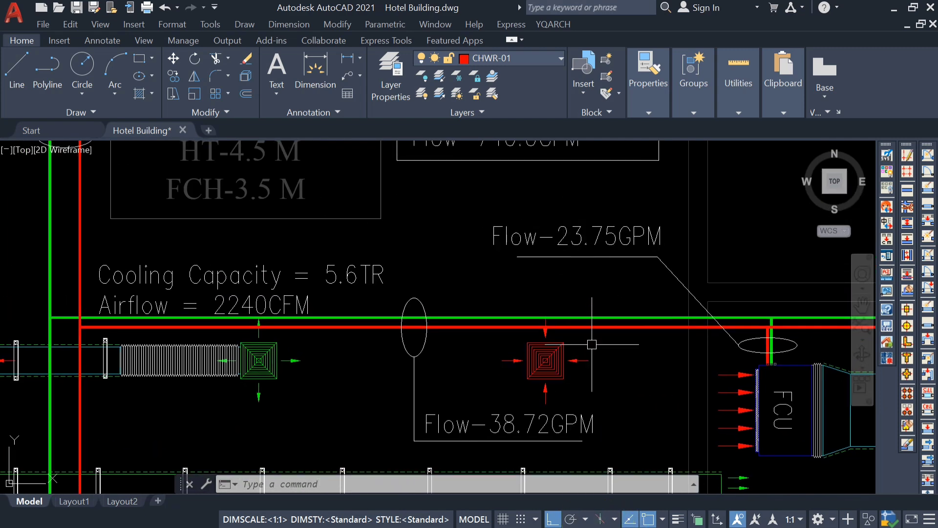
key(Escape)
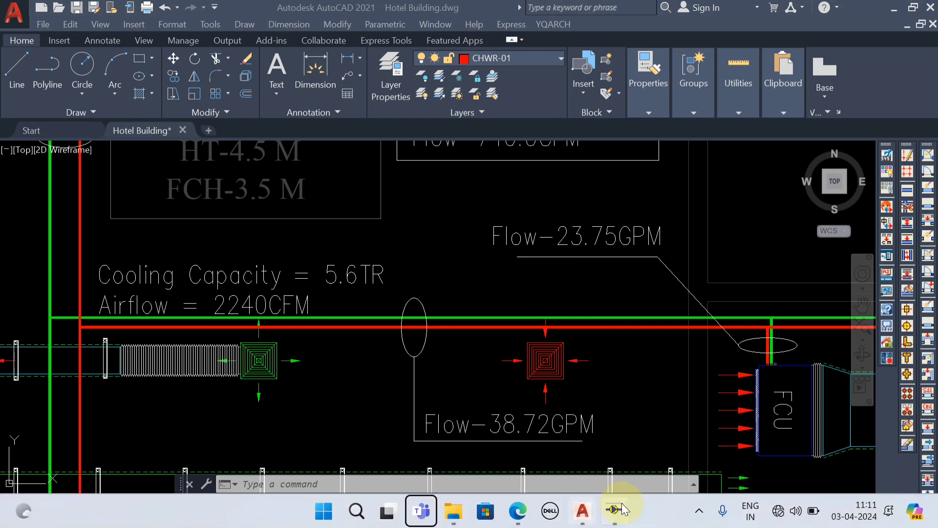
click(618, 509)
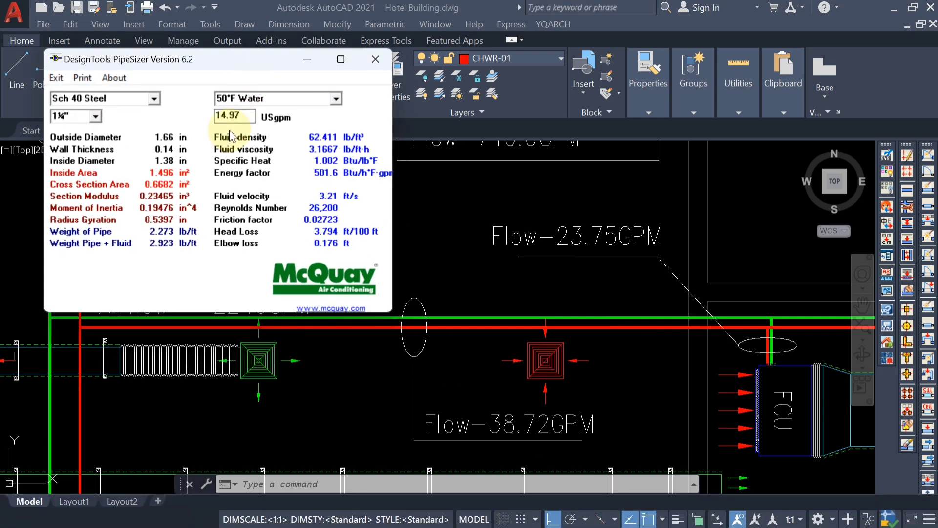
click(95, 116)
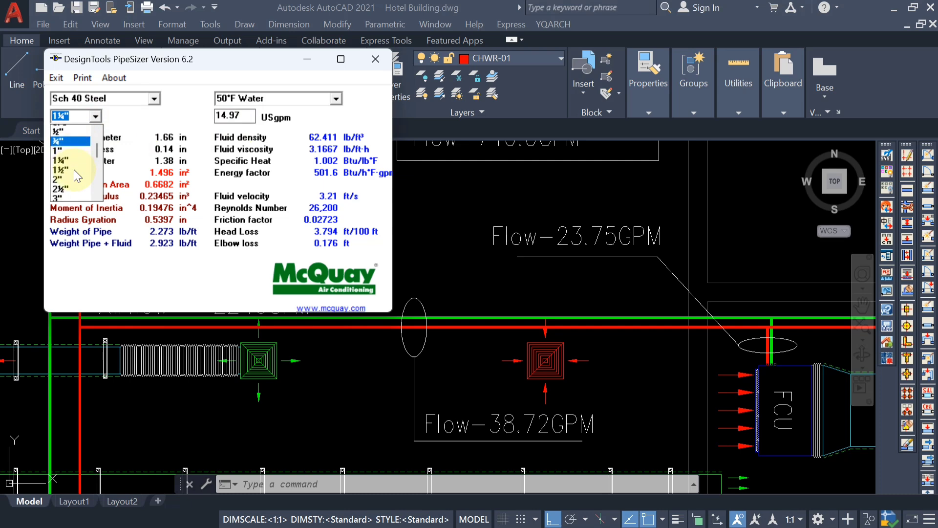
click(73, 167)
click(95, 116)
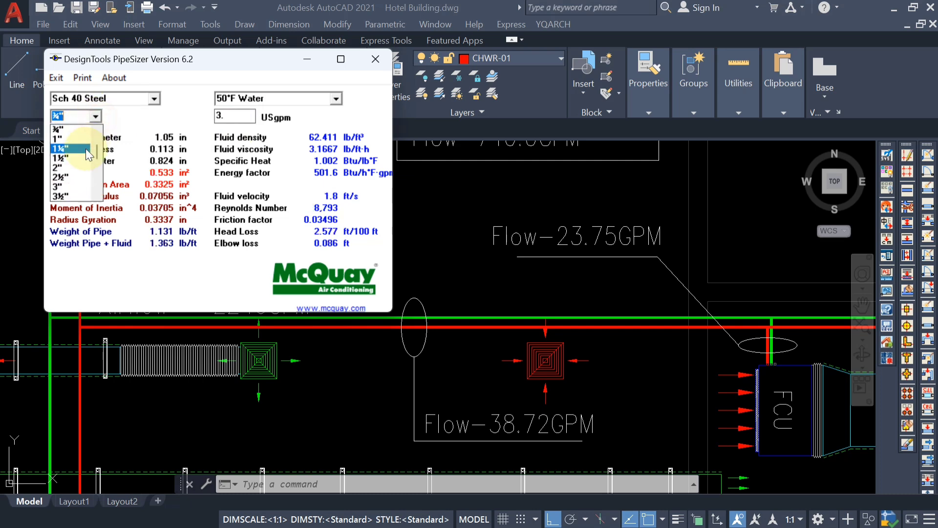
click(86, 140)
double_click(215, 117)
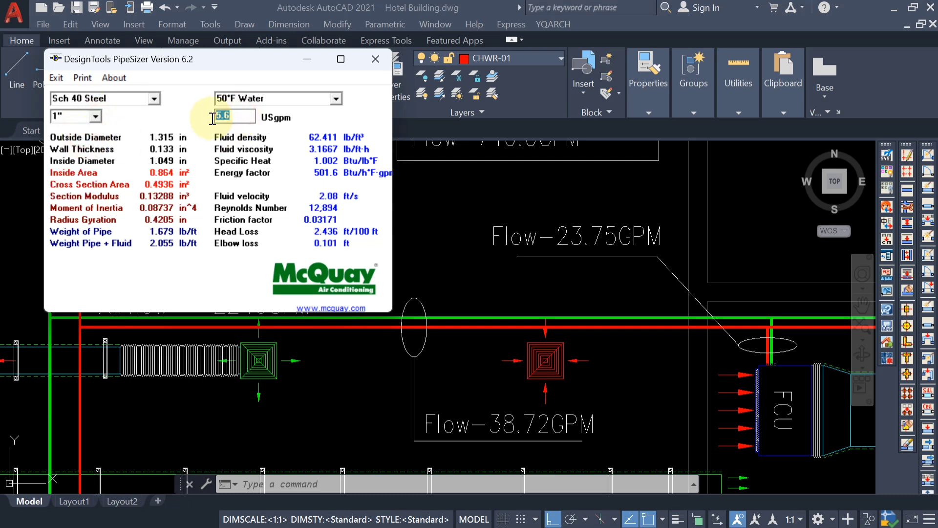
key(BackSpace)
text(23)
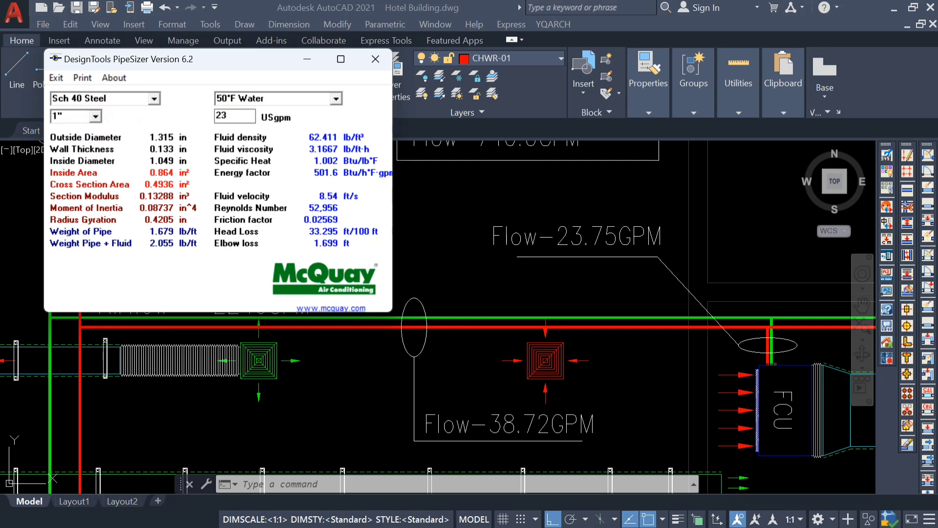
text(.75)
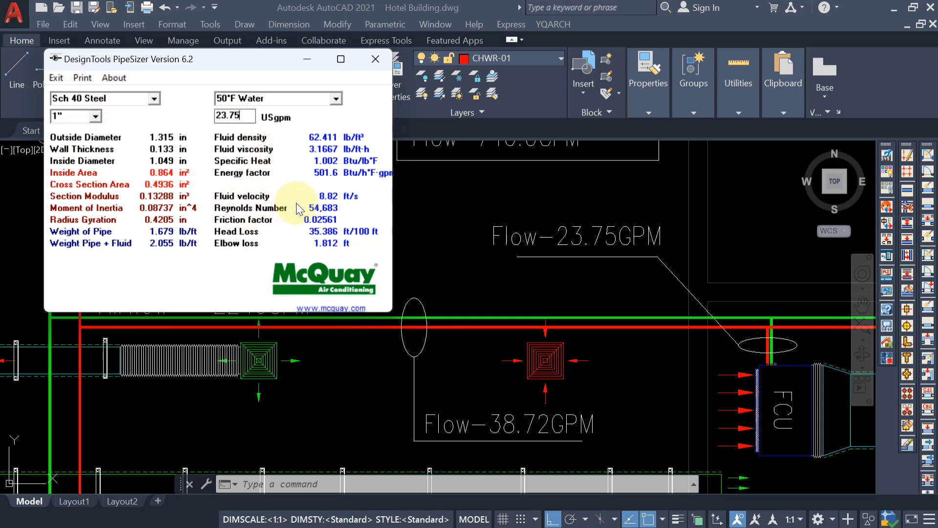
Try the 1¼" pipe size at a flow of 23.75 USgpm.
click(96, 117)
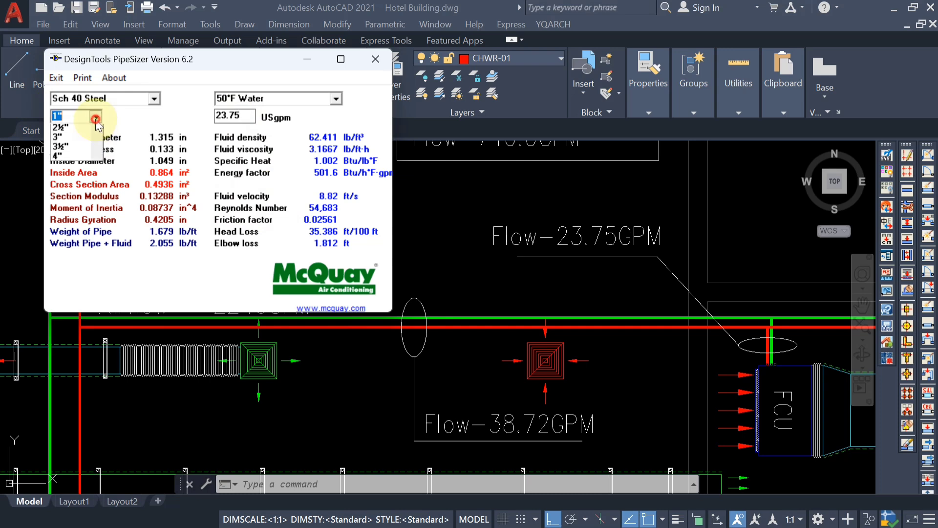
click(80, 140)
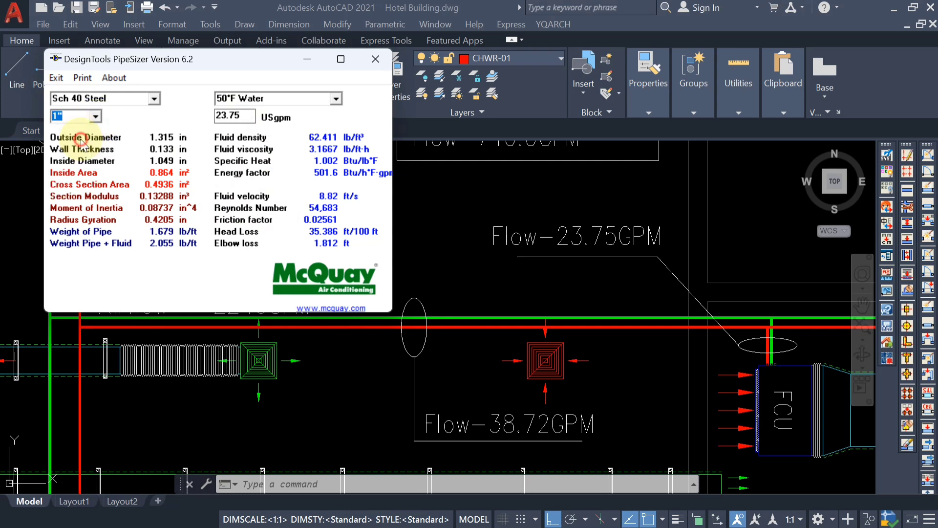
drag(243, 116, 199, 119)
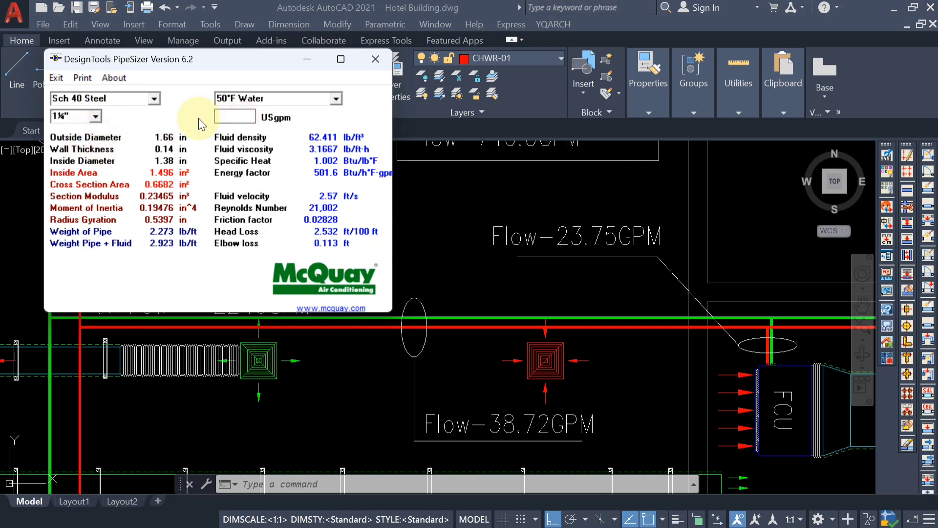
text(23.75)
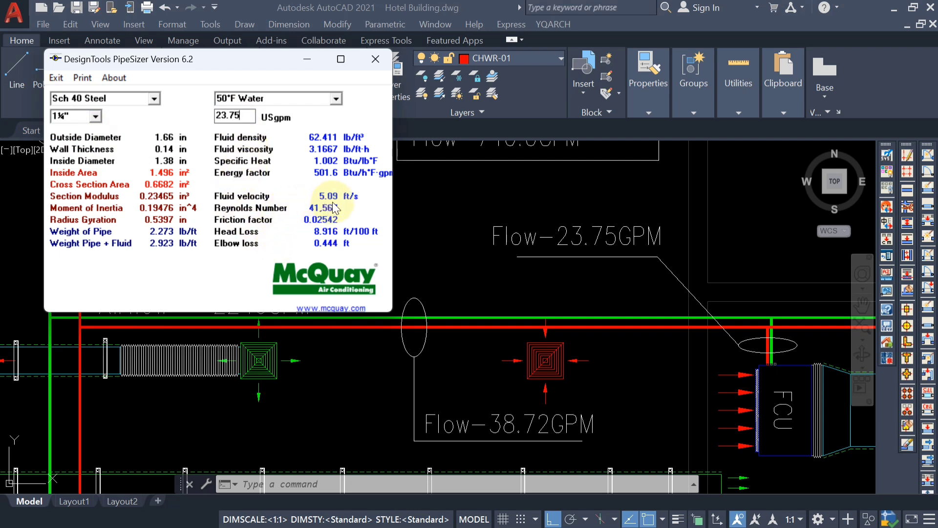
Change the pipe size to 1½" and recalculate it at 23.75 USgpm.
click(96, 117)
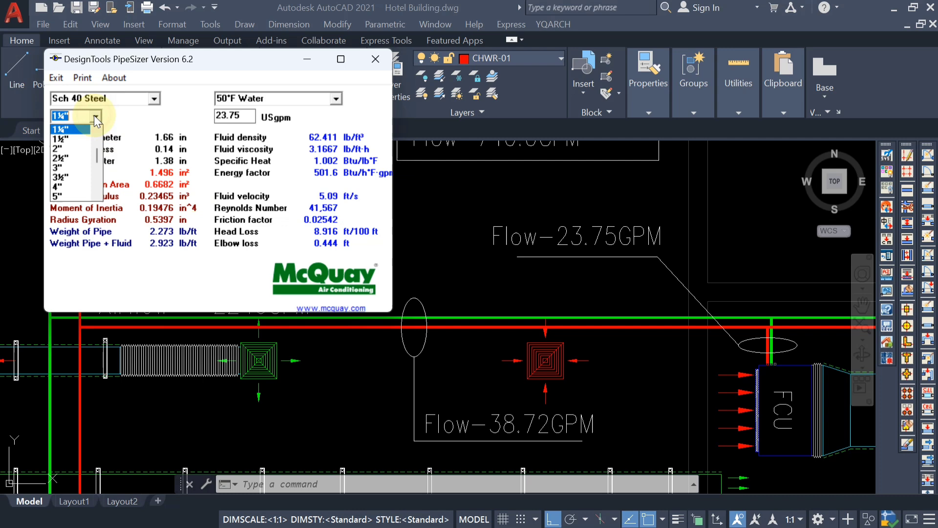
click(75, 138)
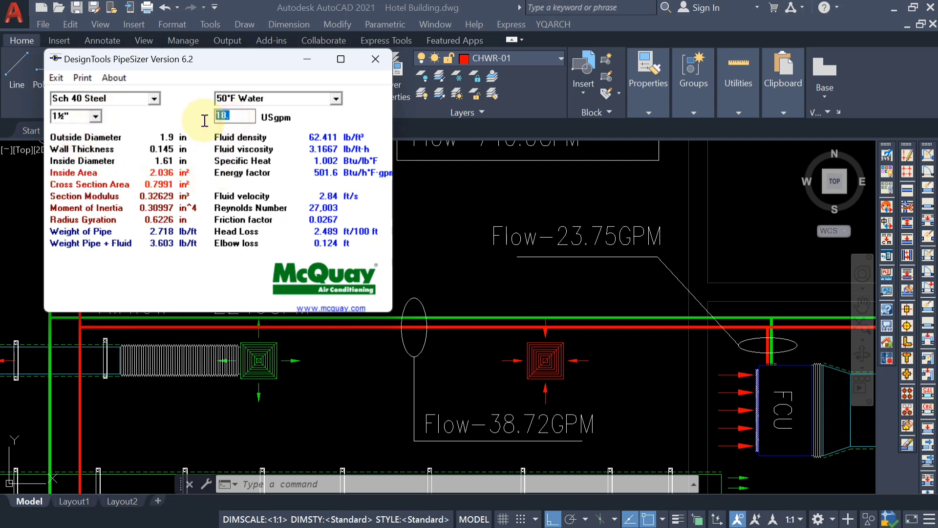
text(23.)
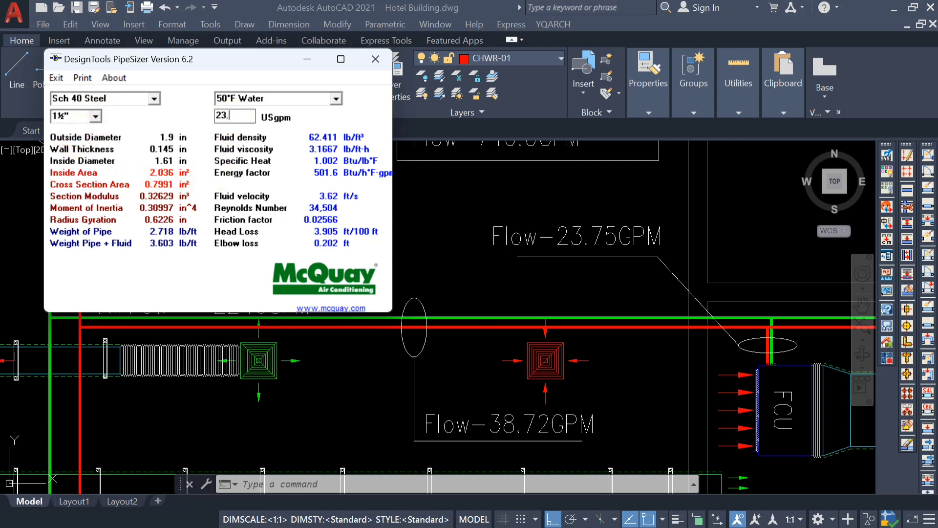
text(75)
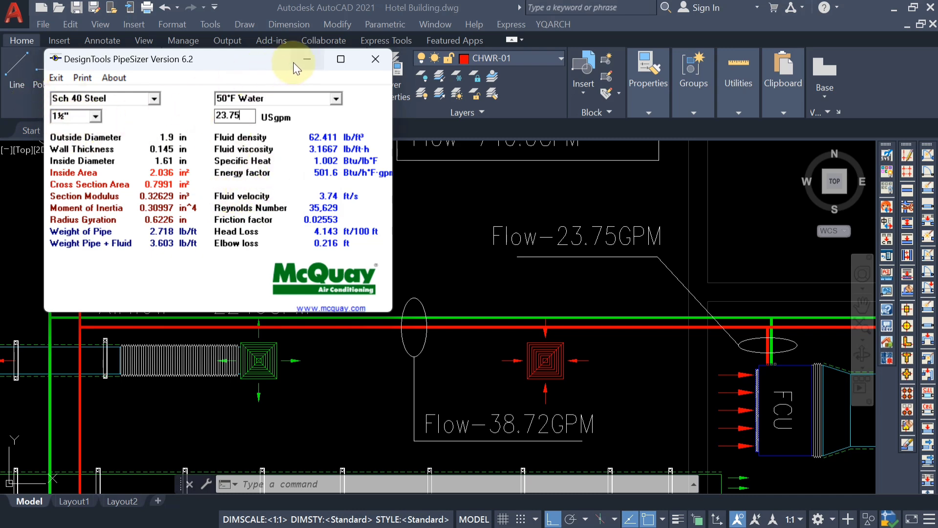
Return to the drawing and add a second line "Size-ø1 1/2"" with a stacked fraction to the Flow-23.75GPM label.
click(375, 59)
double_click(632, 236)
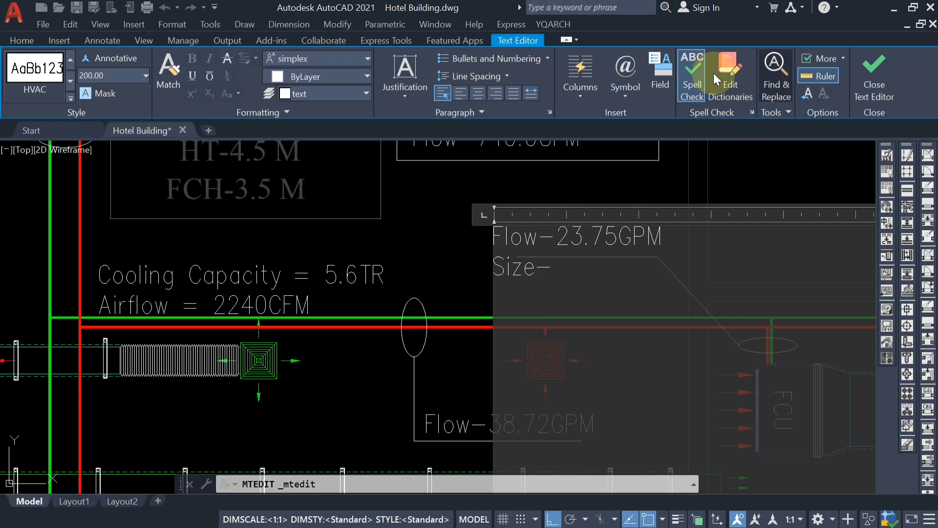
click(625, 73)
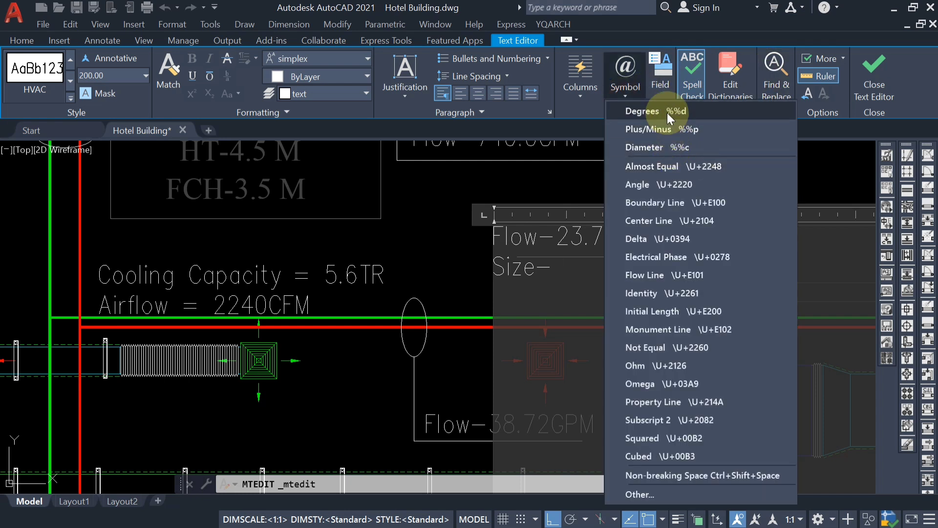
click(653, 147)
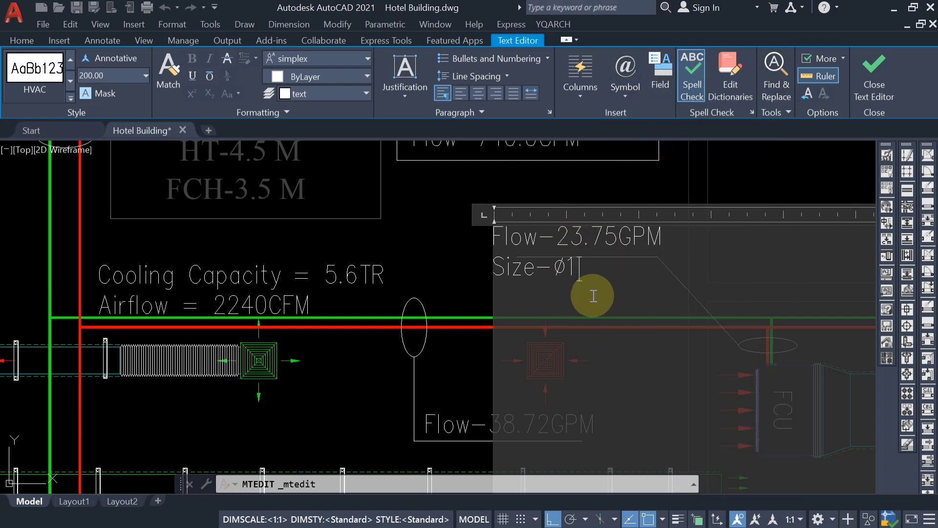
text(1 1/2")
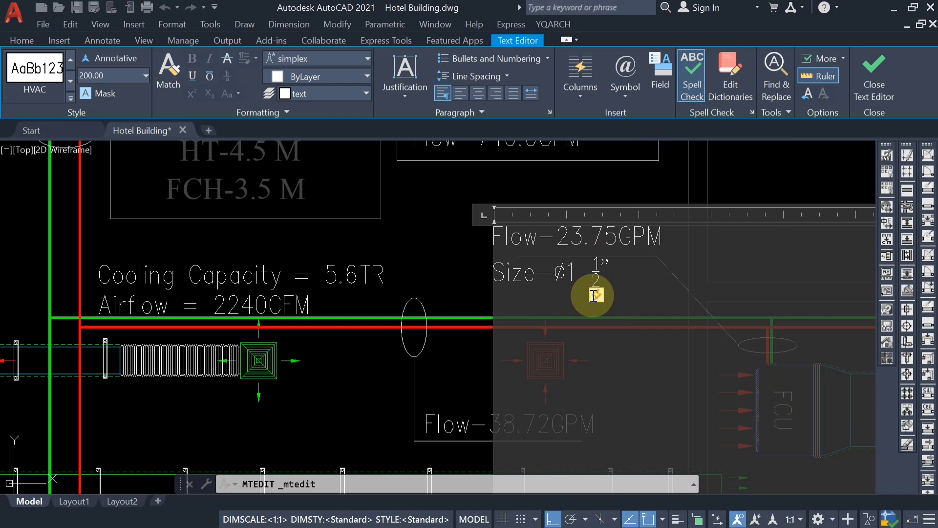
click(477, 247)
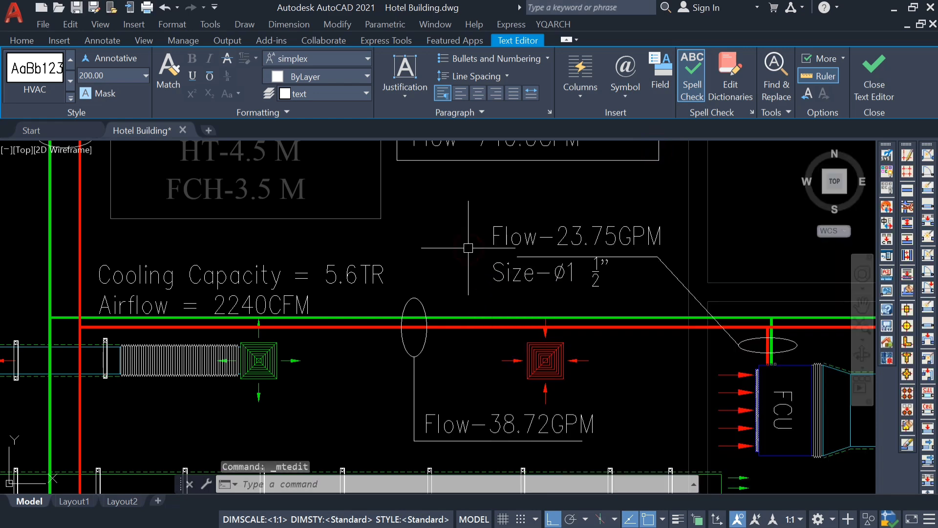
Switch to PipeSizer for the Flow-38.72GPM pipe run and calculate the 2" pipe size at 38.72 USgpm.
scroll(532, 248, down, 3)
scroll(611, 316, up, 3)
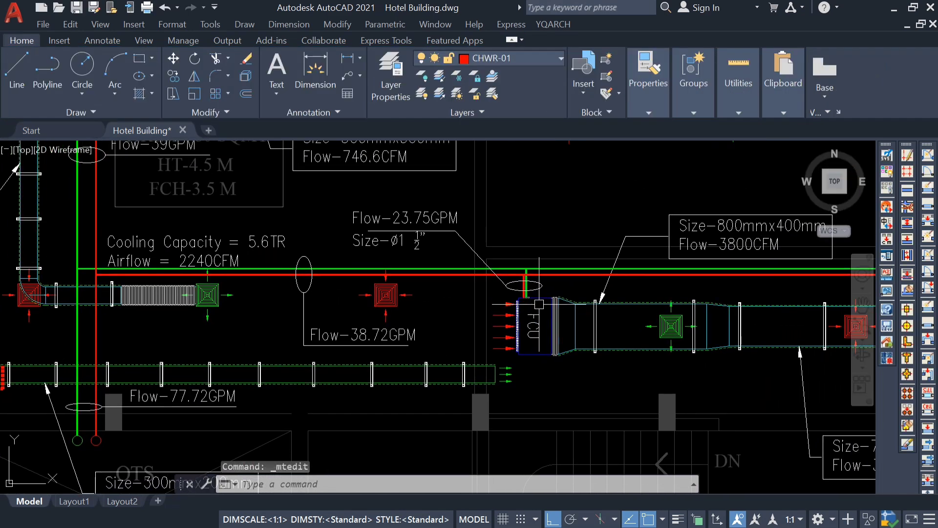
middle_drag(292, 276, 340, 288)
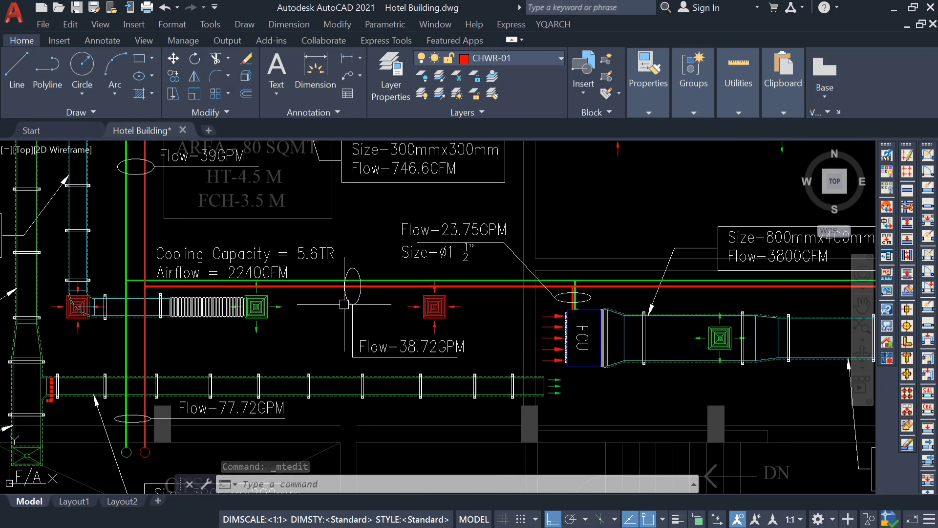
middle_drag(417, 354, 551, 331)
scroll(551, 331, up, 3)
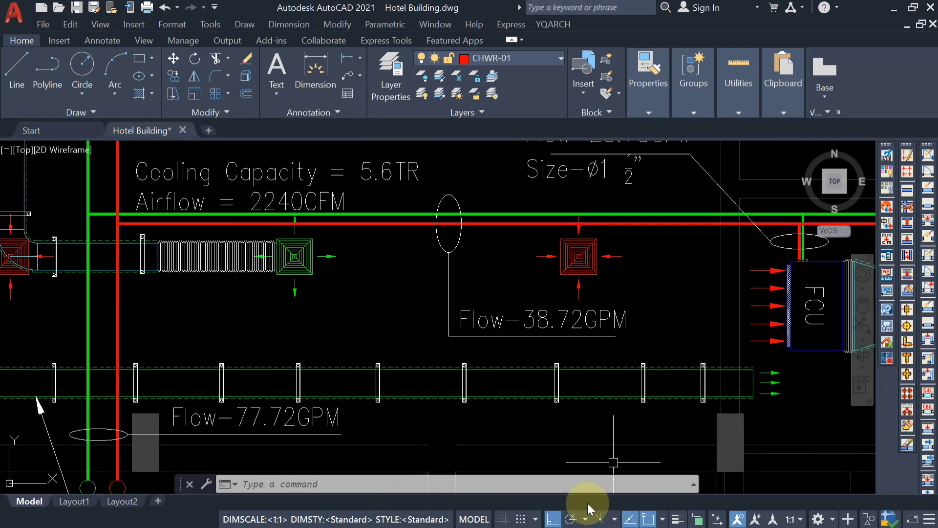
click(630, 518)
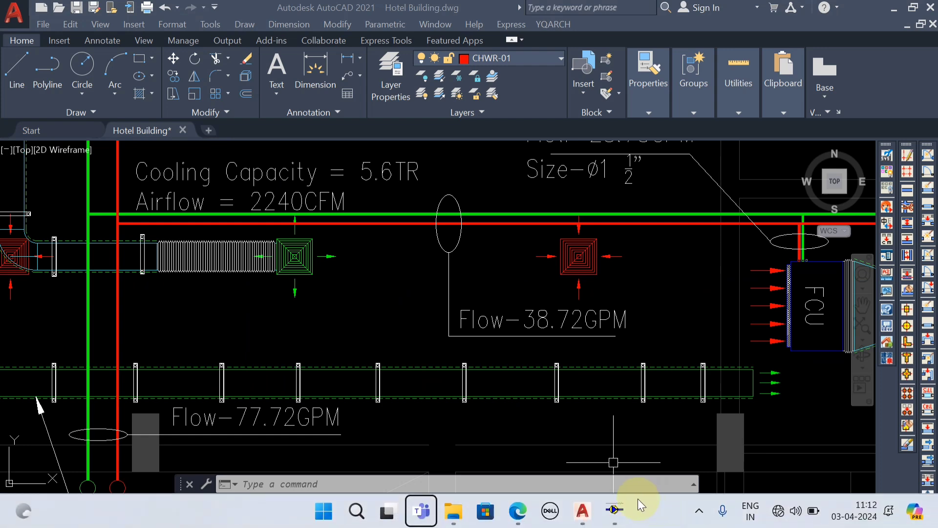
click(614, 508)
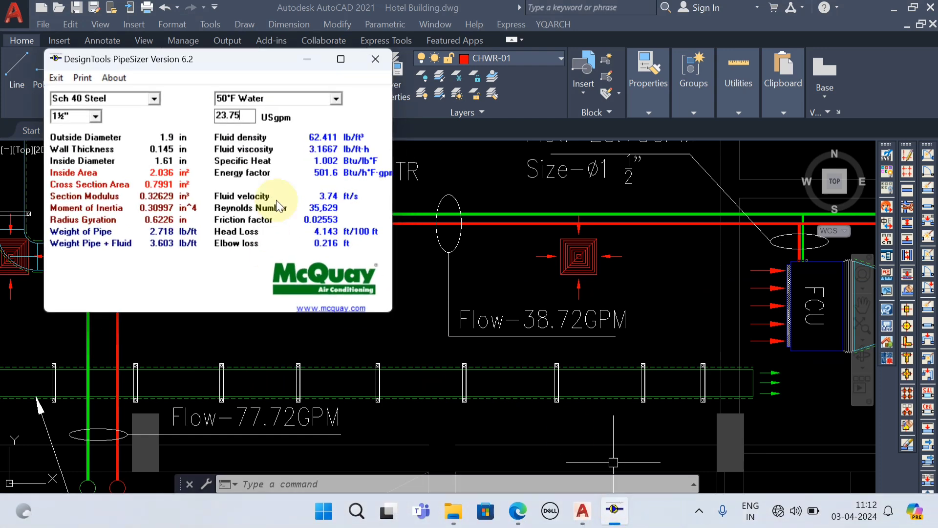
click(94, 116)
click(81, 139)
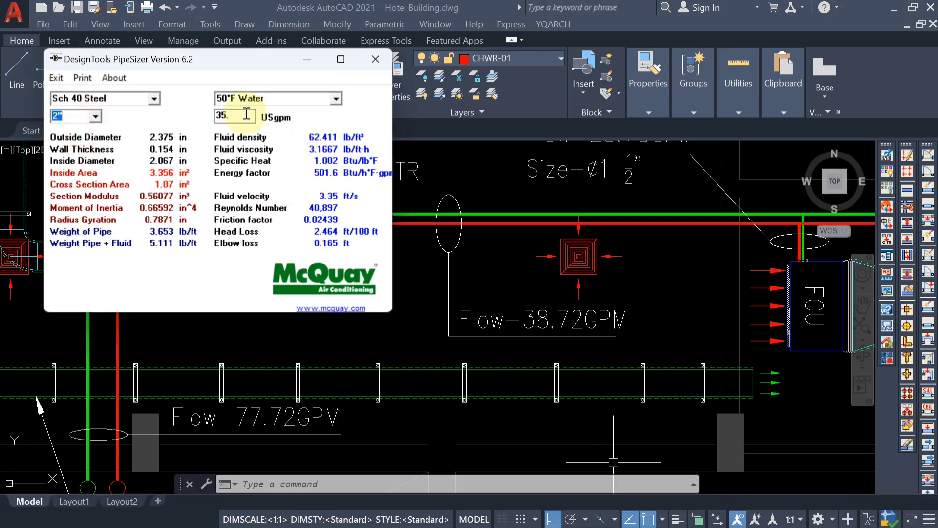
drag(247, 116, 201, 122)
key(Delete)
text(38)
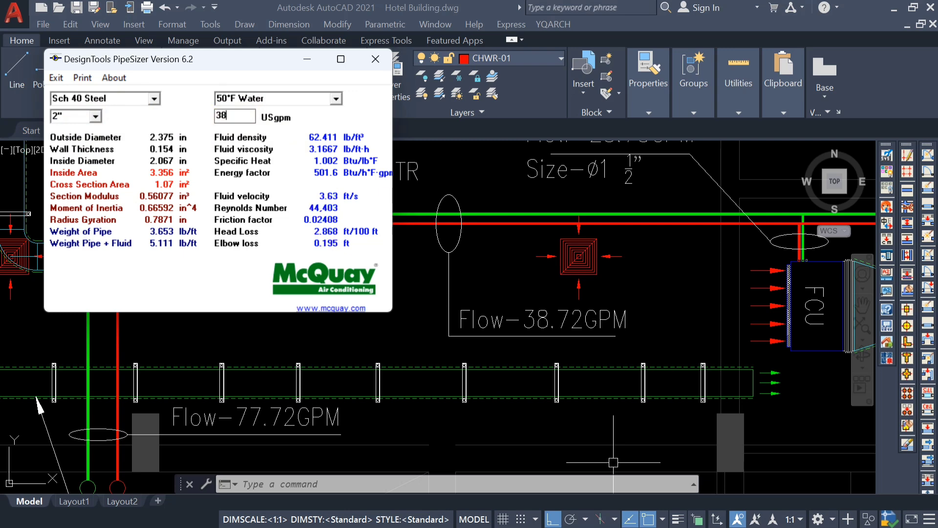
text(.72)
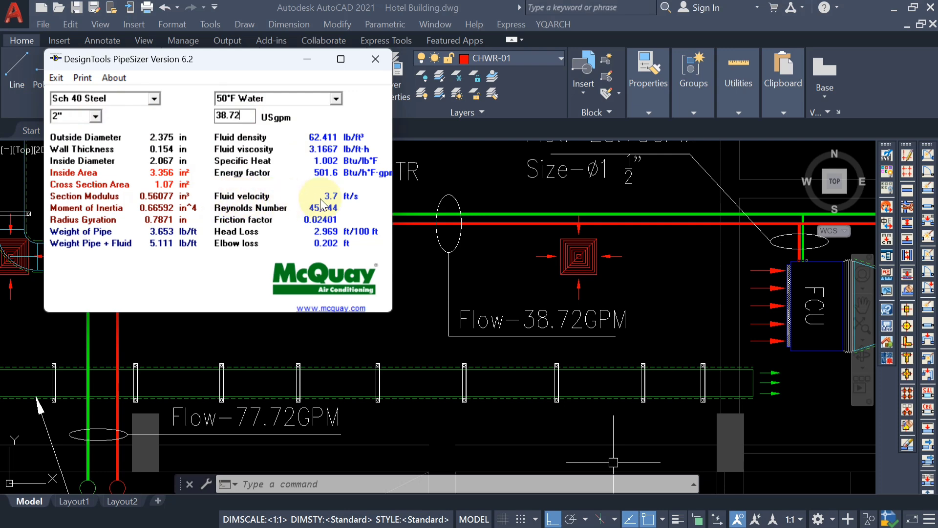
Compare the 1½" pipe size at a flow of 38.72 USgpm, and return to the drawing.
click(95, 117)
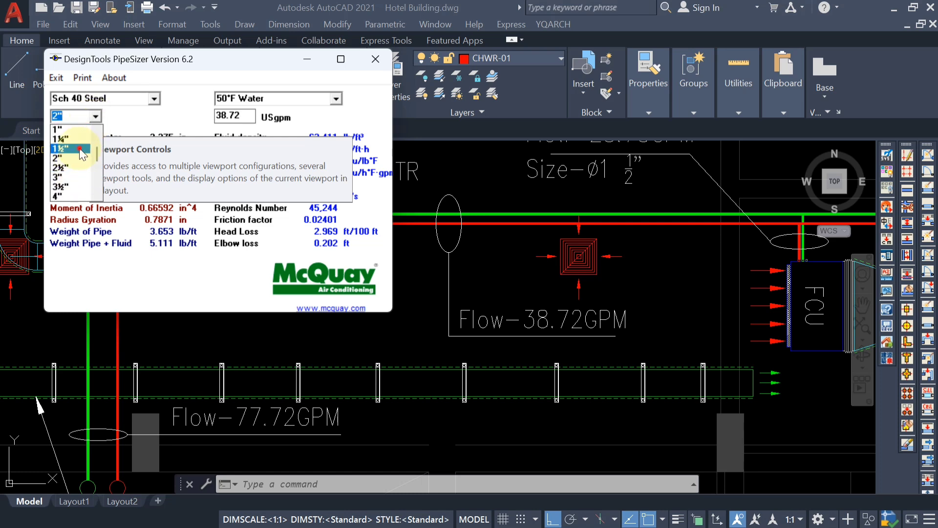
click(80, 150)
double_click(234, 116)
key(BackSpace)
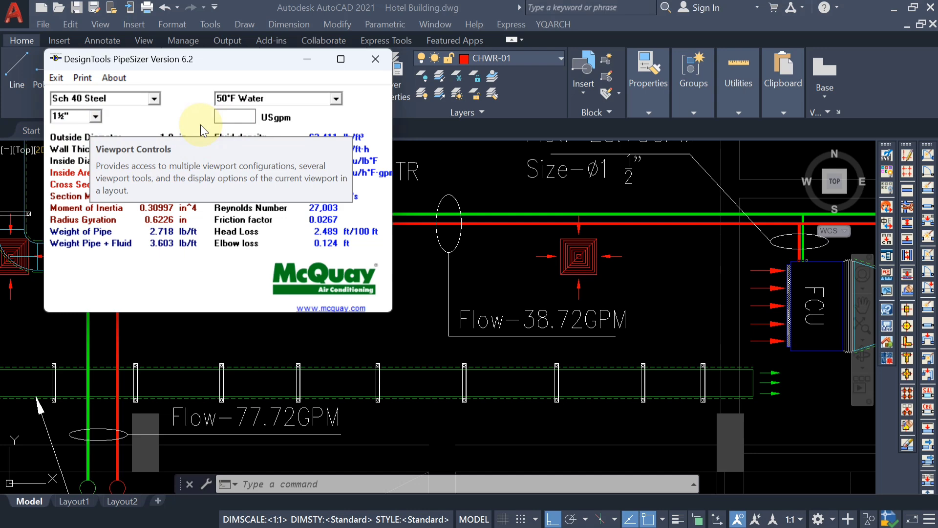
text(38.72)
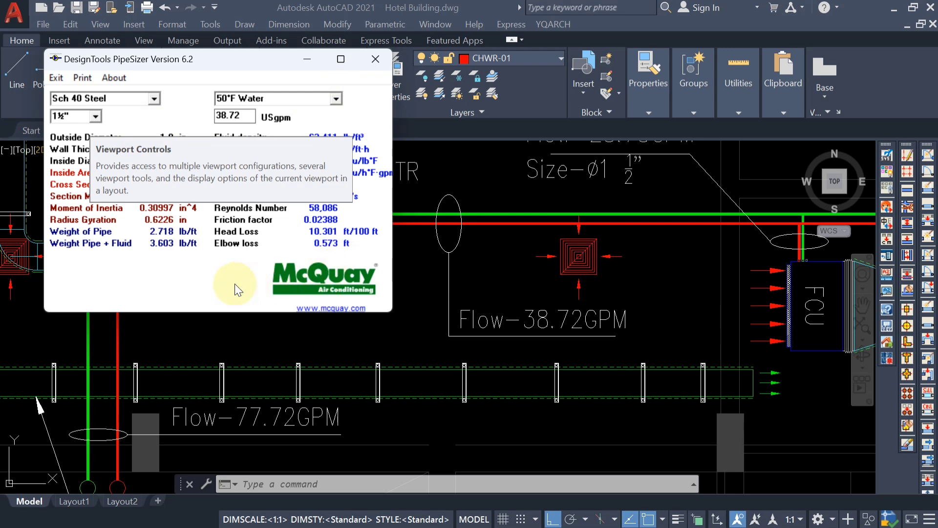
click(192, 365)
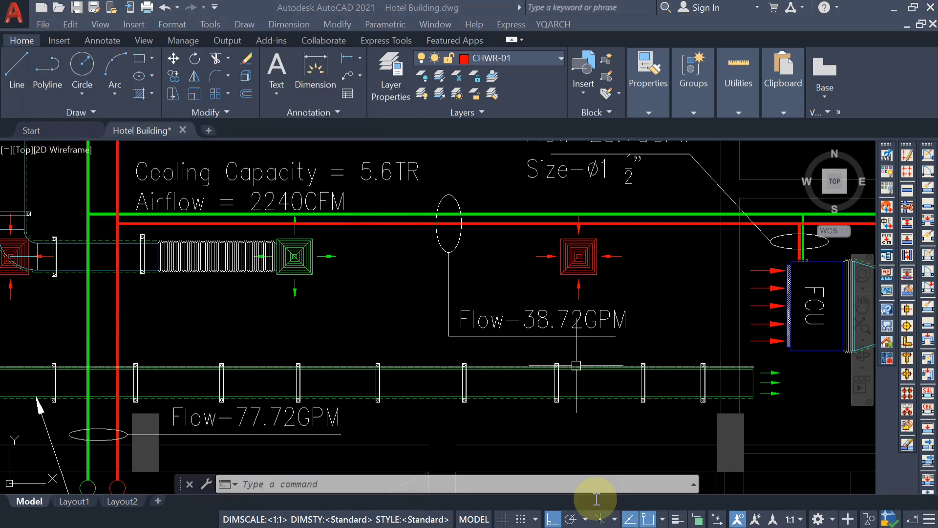
click(607, 510)
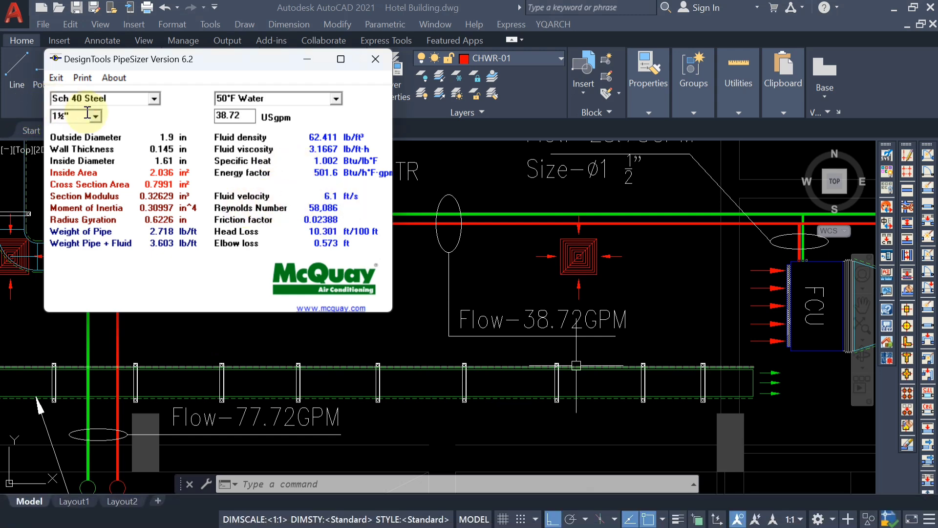
click(307, 59)
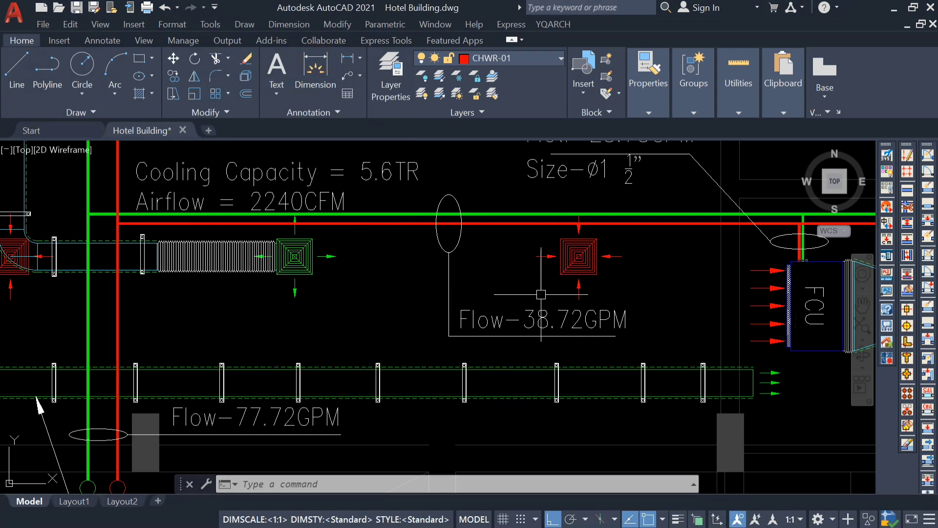
Add a second line "Size-ø2"" with the diameter symbol to the Flow-38.72GPM label.
click(537, 316)
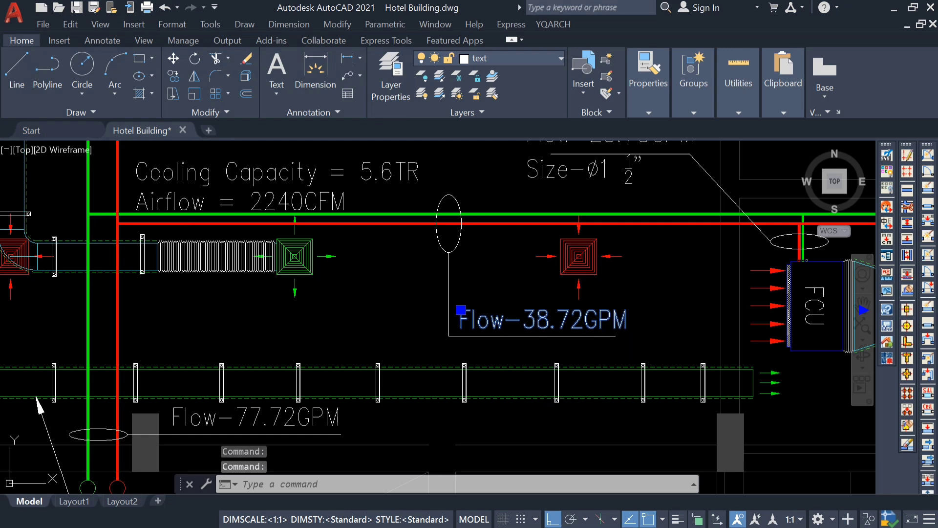
double_click(608, 320)
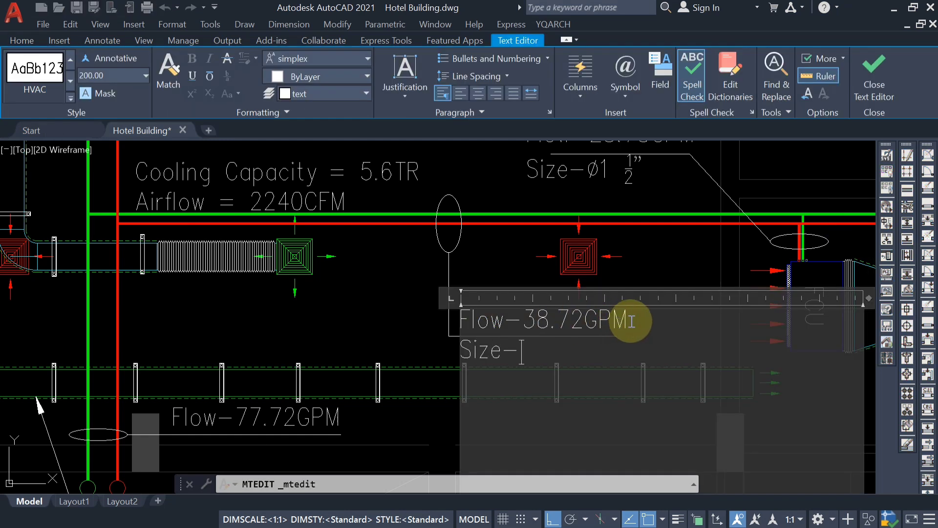
click(634, 92)
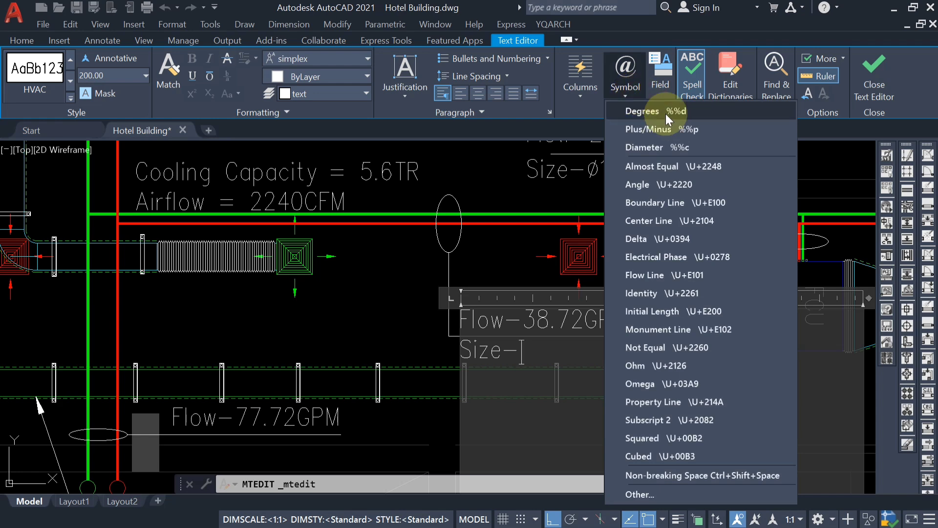
click(660, 148)
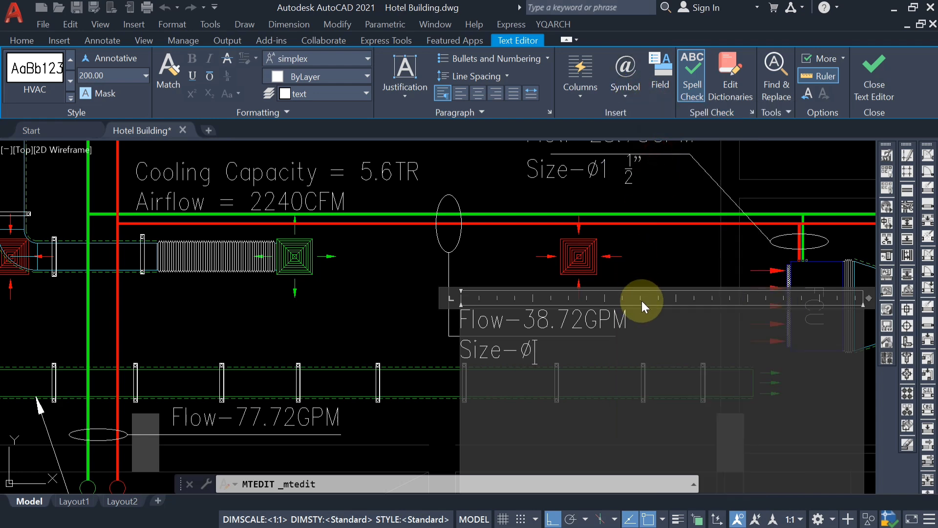
text(2")
click(401, 275)
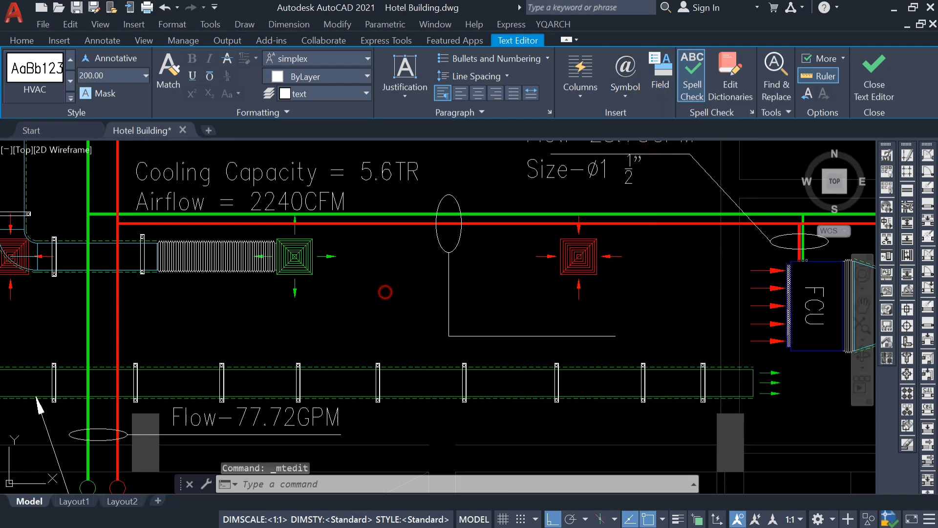
Switch to PipeSizer for the AHU room's Flow-14GPM branch and try the 1" pipe size at 14 USgpm.
scroll(478, 296, down, 2)
middle_drag(526, 345, 532, 320)
scroll(293, 315, down, 2)
mouse_move(294, 315)
middle_down()
mouse_move(390, 344)
mouse_move(404, 451)
middle_up()
mouse_move(396, 166)
middle_down()
mouse_move(383, 274)
mouse_move(362, 311)
middle_up()
scroll(377, 261, up, 2)
mouse_move(364, 264)
middle_down()
mouse_move(353, 266)
mouse_move(361, 249)
mouse_move(457, 267)
middle_up()
scroll(353, 245, up, 2)
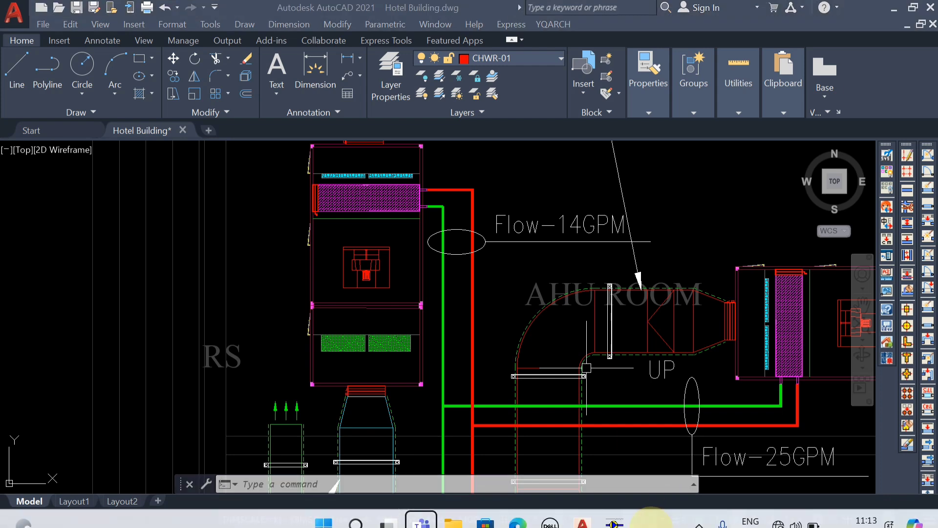
click(614, 509)
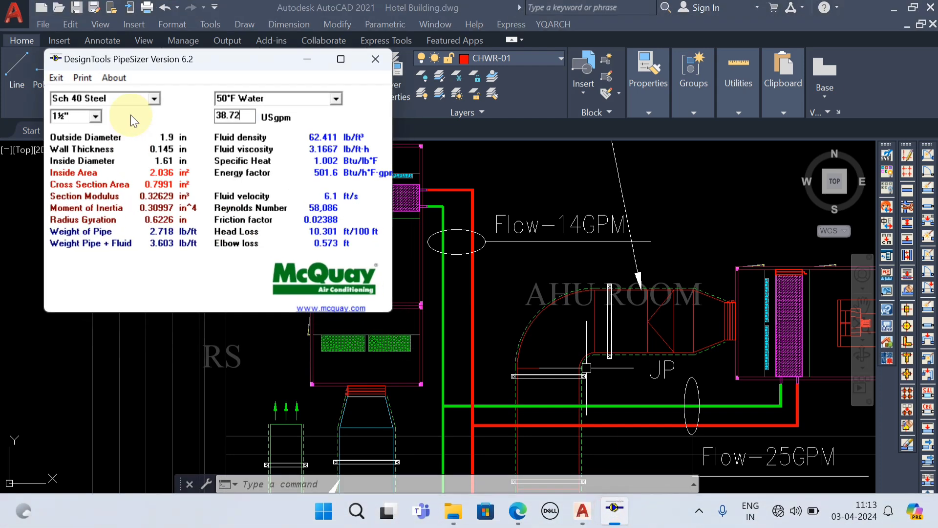
click(95, 116)
click(75, 170)
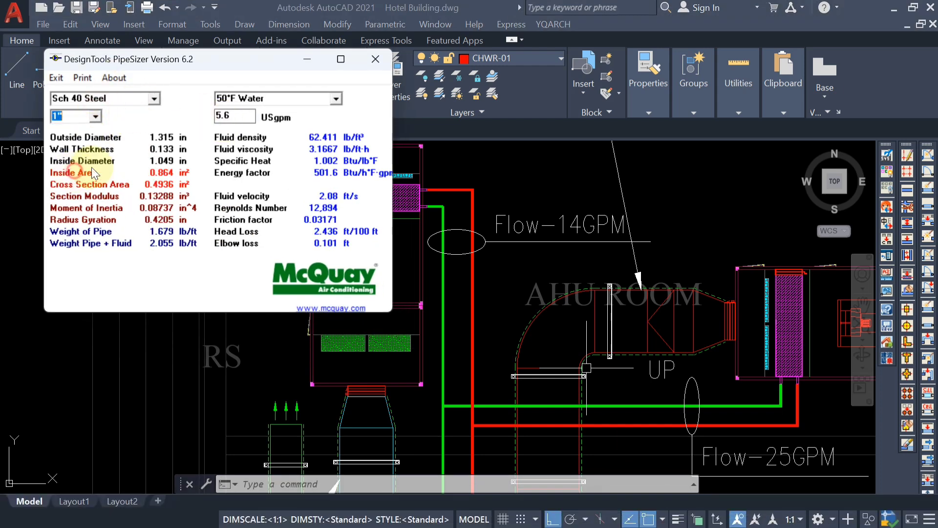
double_click(234, 116)
text(14)
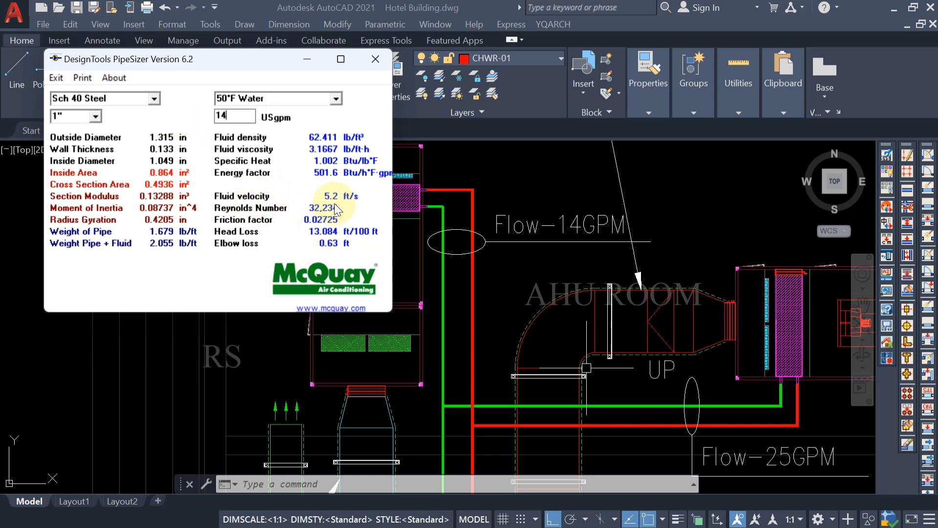
Change the pipe size to 1¼", recalculate it at 14 USgpm, and return to the drawing.
click(91, 117)
scroll(79, 145, up, 3)
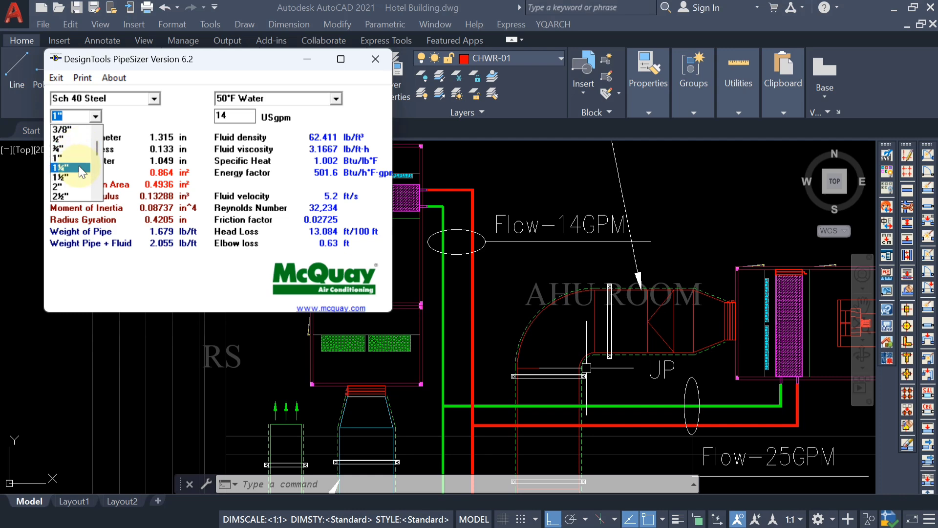
click(79, 168)
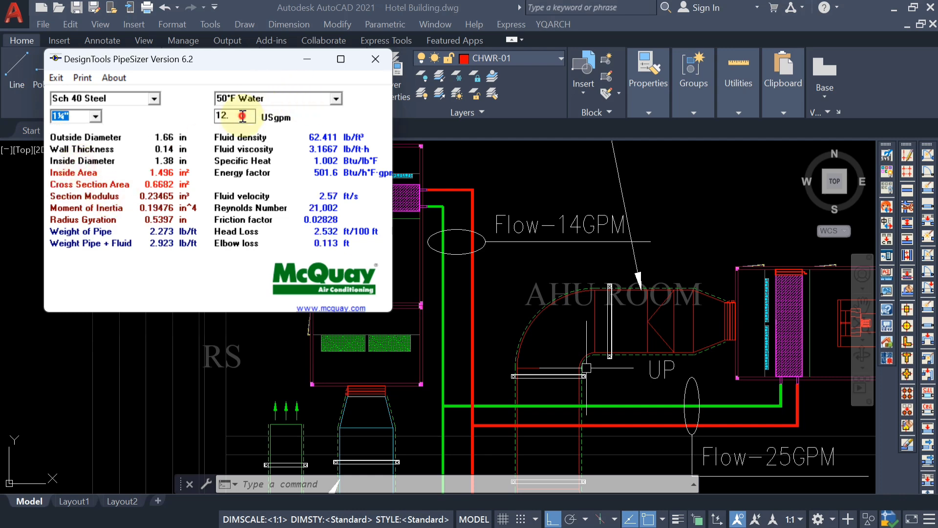
drag(243, 117, 198, 123)
key(BackSpace)
text(14)
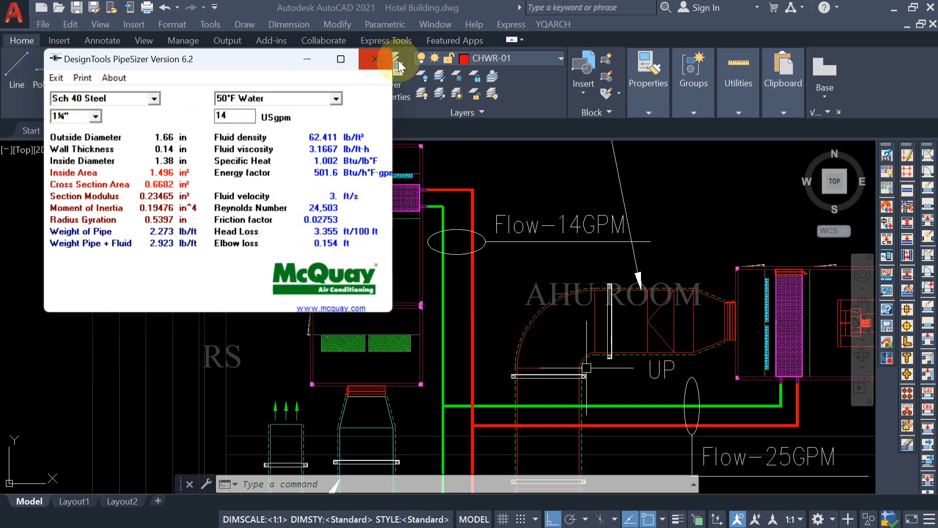
click(307, 59)
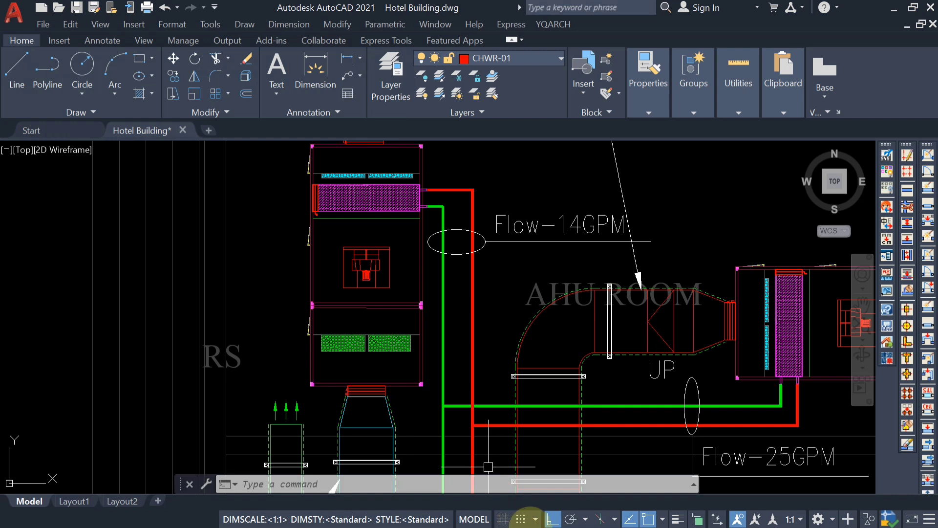
Add a second line "Size-ø1 1/4"" with the diameter symbol to the Flow-14GPM label.
double_click(629, 227)
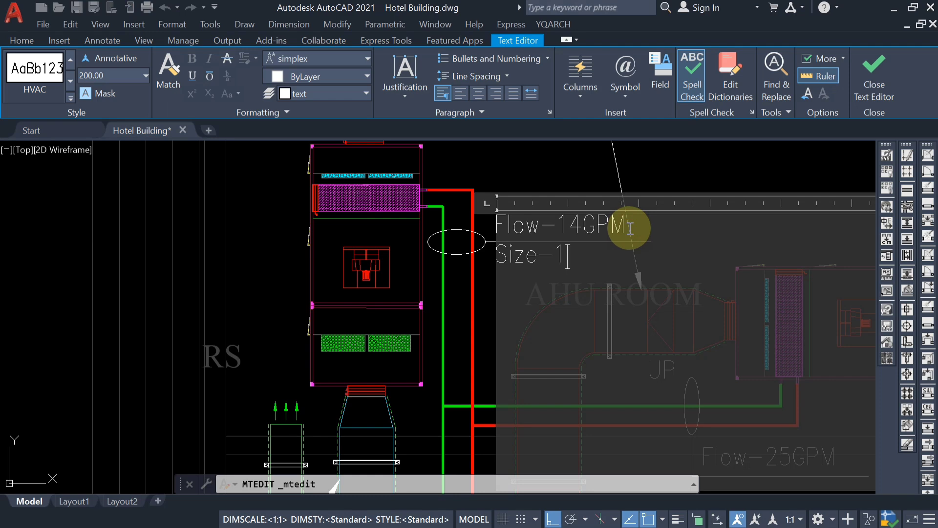
text(/)
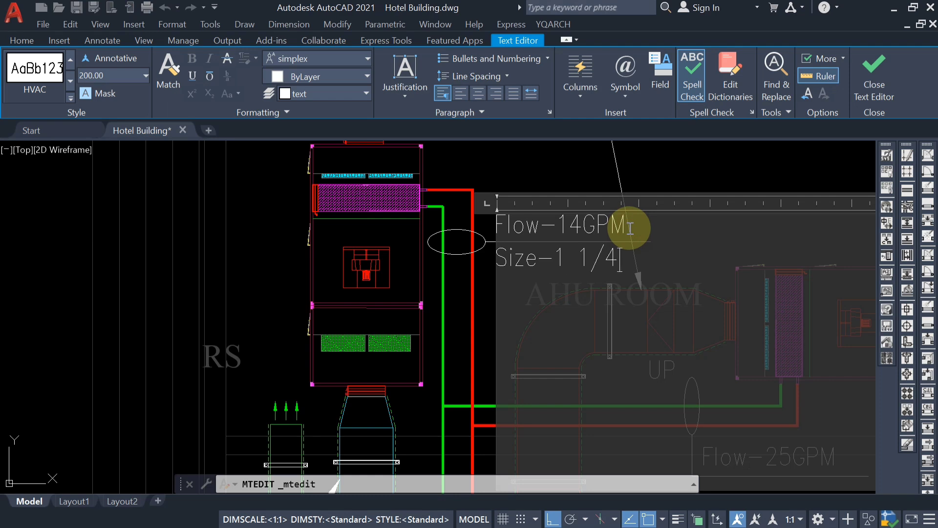
text(4")
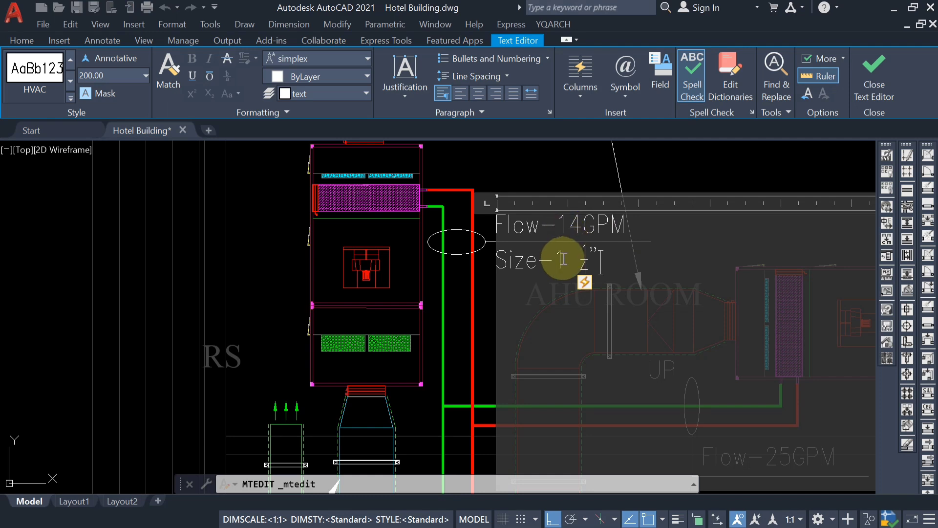
click(630, 86)
click(653, 144)
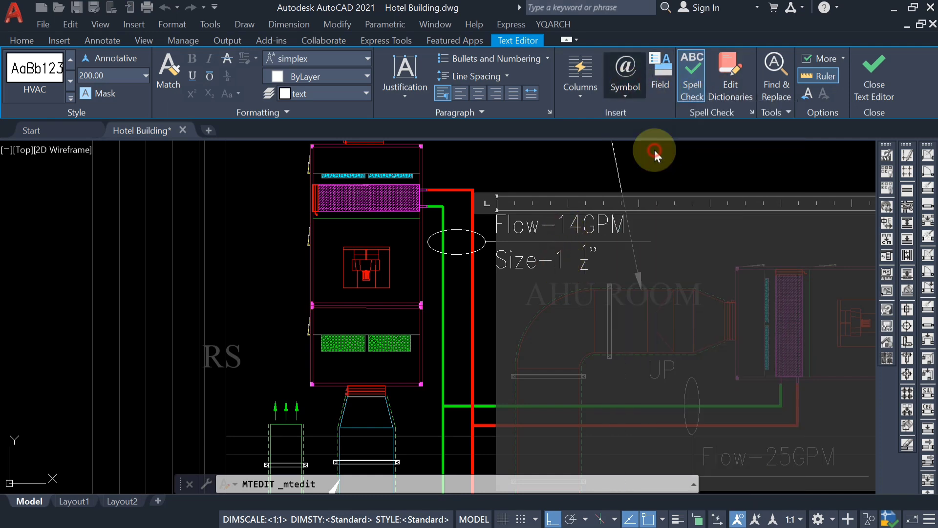
click(201, 312)
Switch to PipeSizer for the AHU room's Flow-25GPM branch and try the 1¼" pipe size at 25 USgpm.
scroll(359, 172, down, 5)
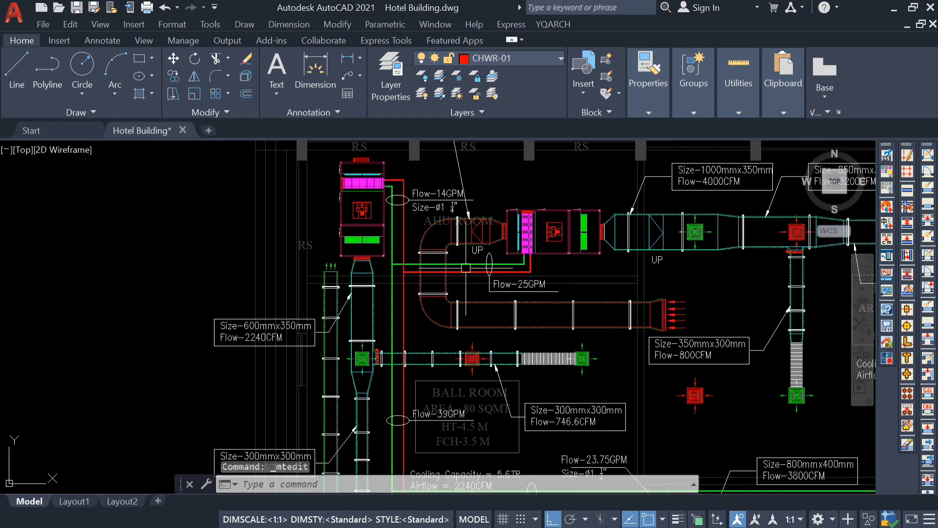
scroll(519, 261, up, 3)
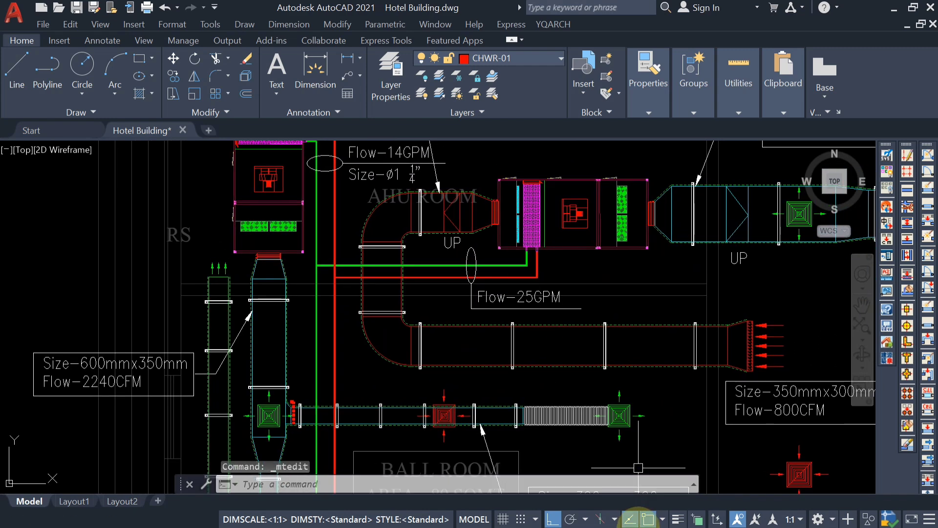
mouse_move(646, 526)
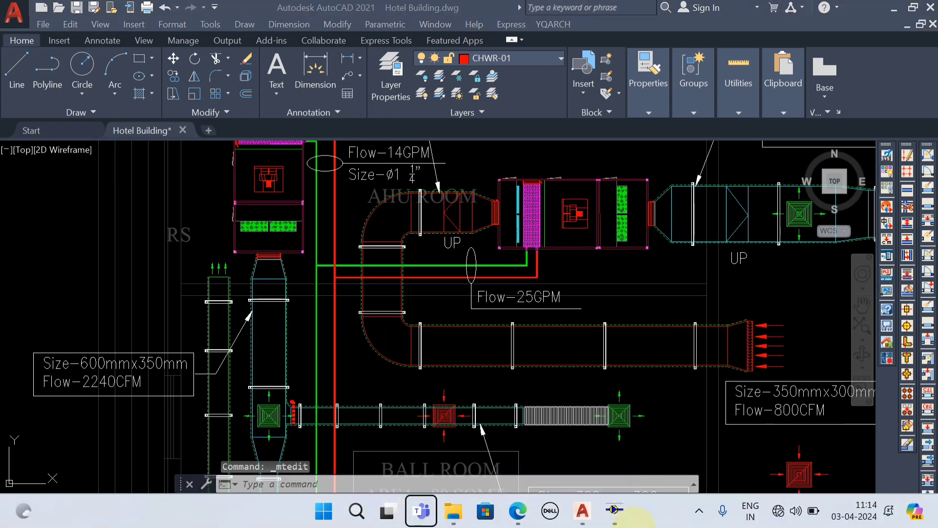
click(616, 513)
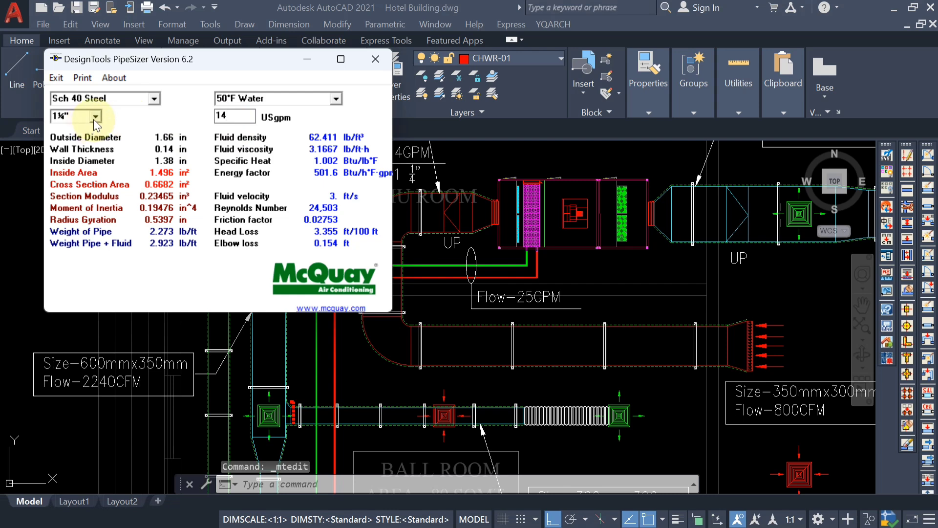
click(95, 116)
click(78, 126)
click(233, 116)
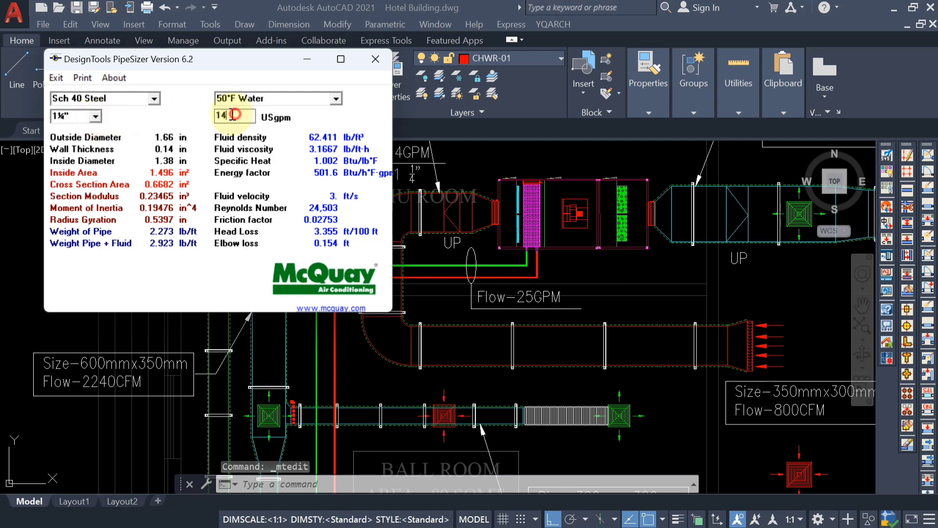
key(BackSpace)
key(BackSpace)
text(25)
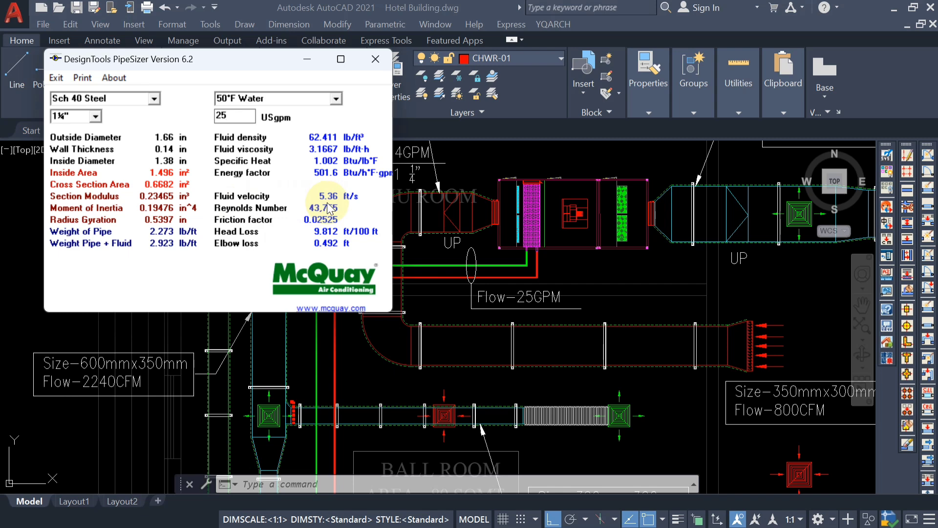
Change the pipe size to 1½", recalculate it at 25 USgpm, and return to the drawing.
click(95, 116)
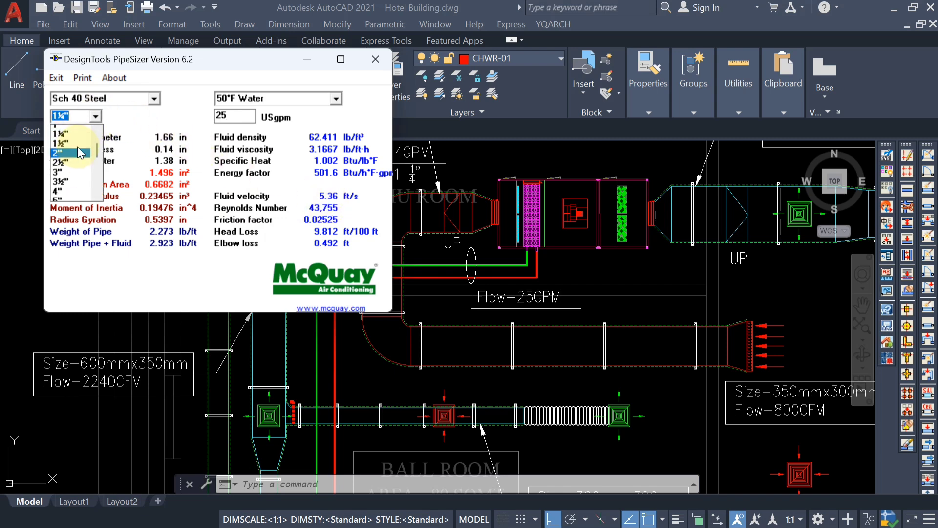
scroll(78, 148, up, 1)
click(78, 168)
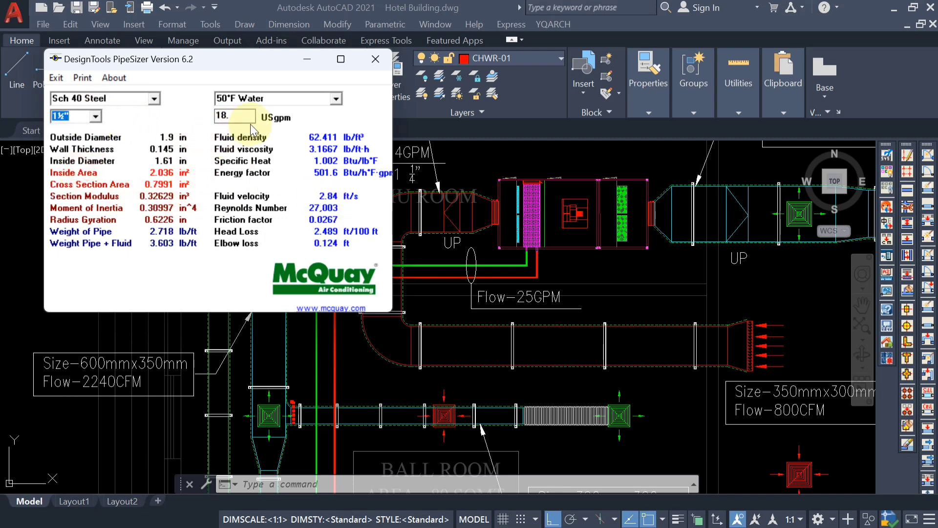
double_click(222, 115)
text(25)
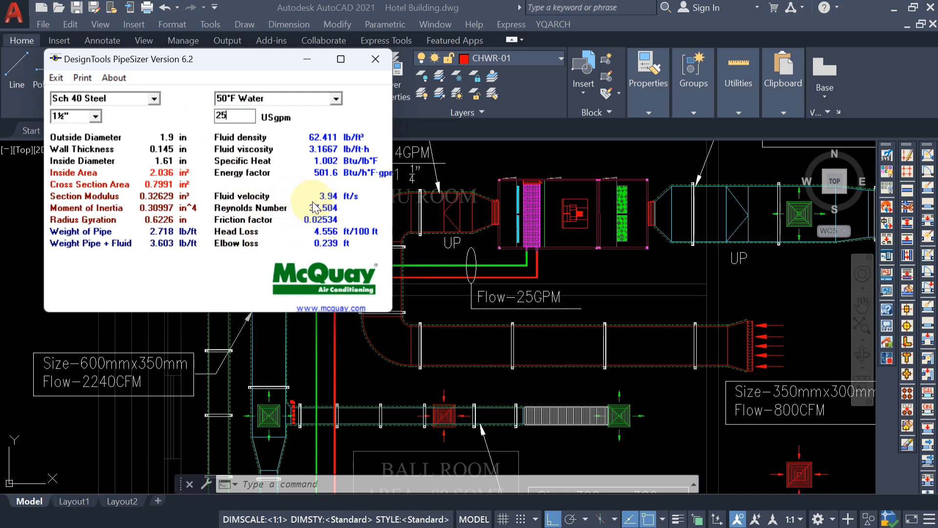
click(308, 59)
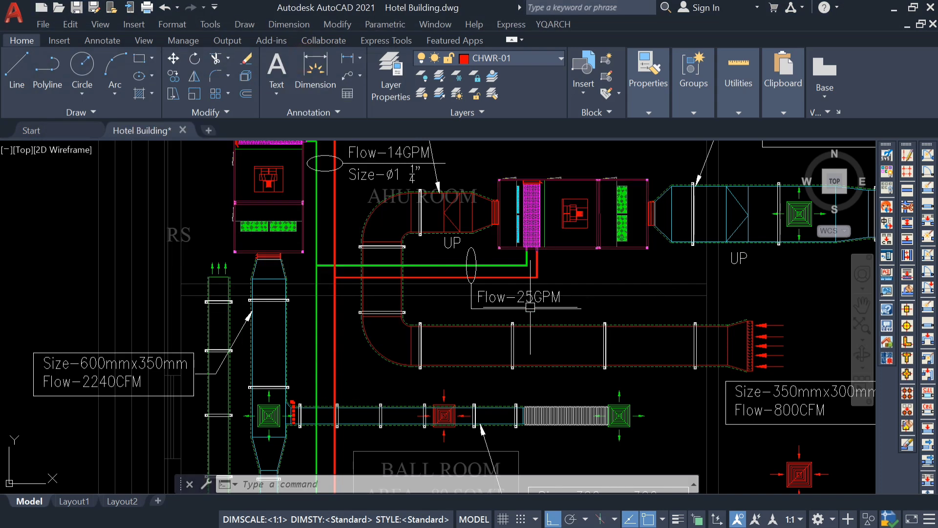
Add a second line "Size-ø1 1/2"" with the diameter symbol to the Flow-25GPM label.
scroll(530, 306, up, 2)
double_click(587, 297)
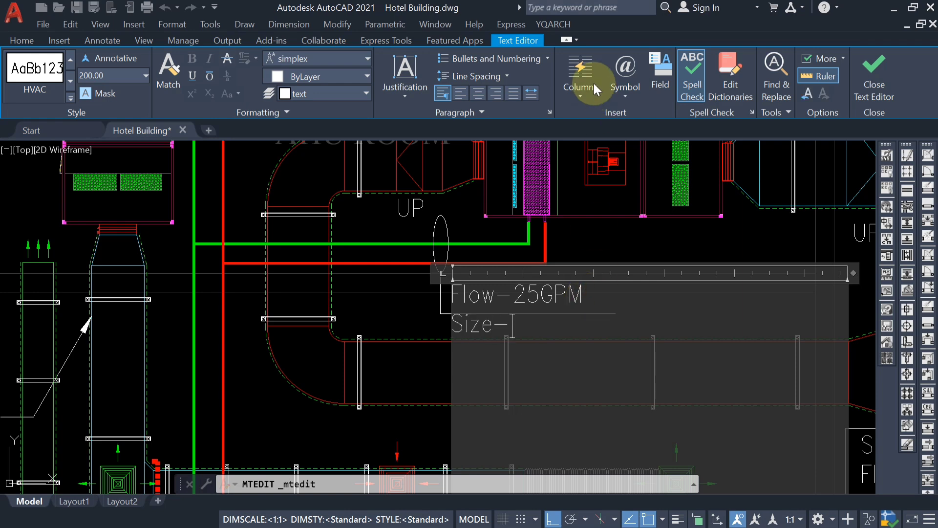
click(625, 81)
click(672, 148)
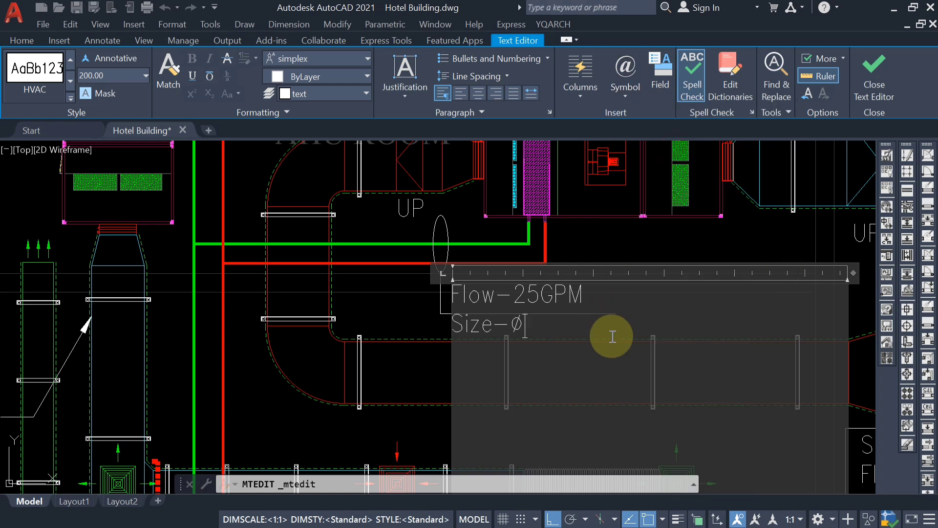
text(1 1/2")
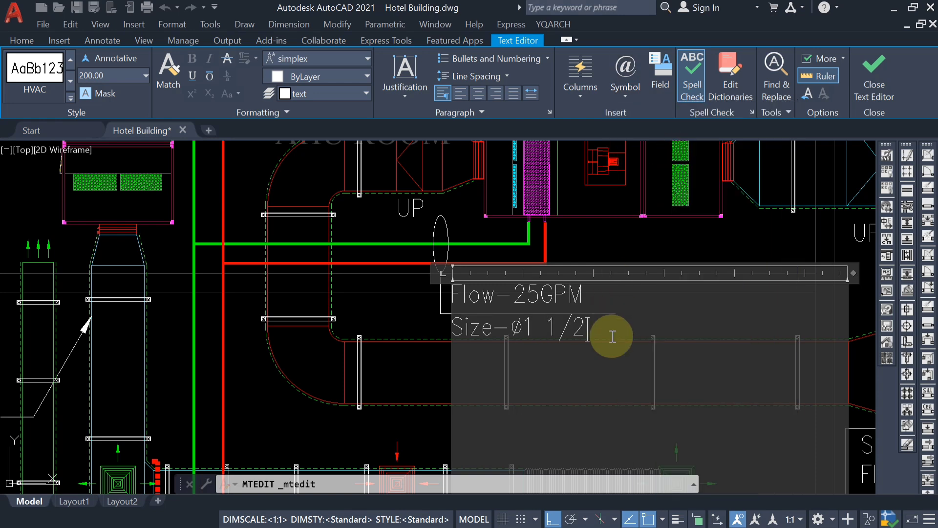
click(398, 318)
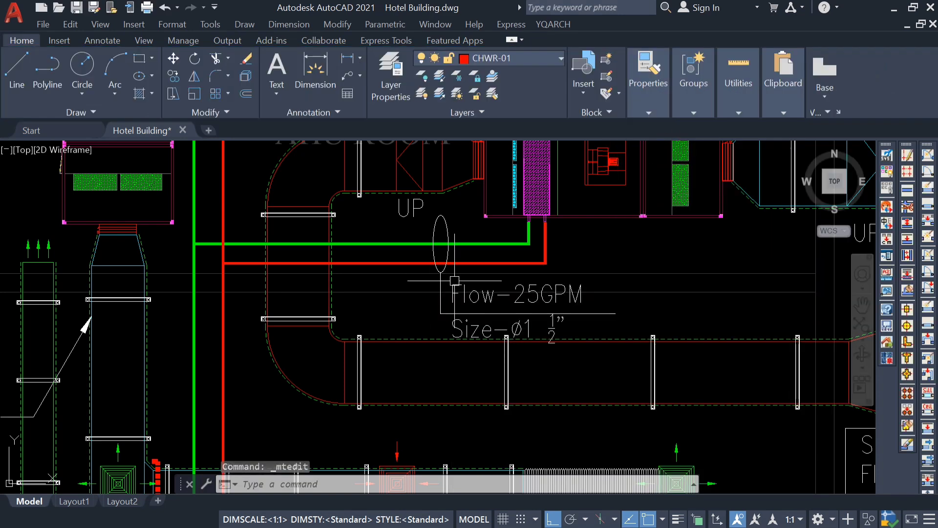
Switch to PipeSizer for the ball room's Flow-39GPM pipes, calculate the 2" size at 39 USgpm, and return to the drawing.
scroll(397, 319, down, 5)
scroll(396, 388, up, 4)
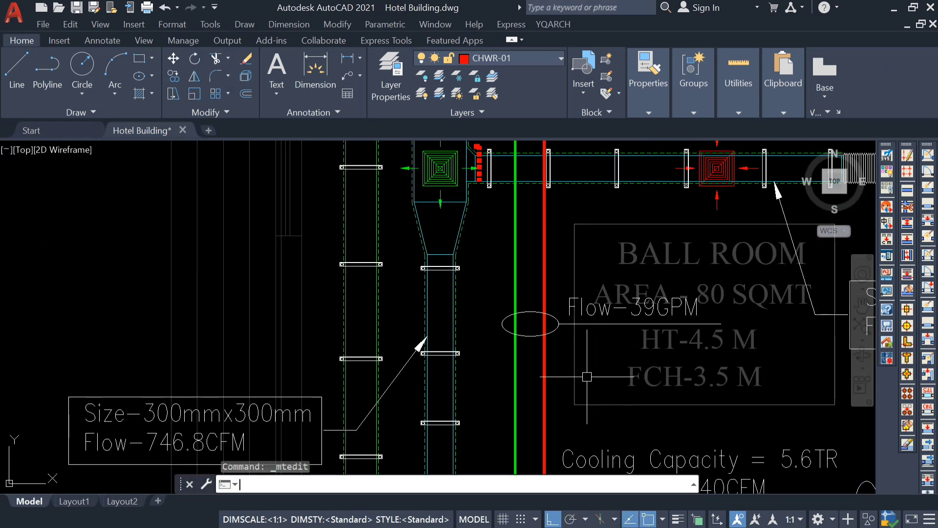
click(614, 509)
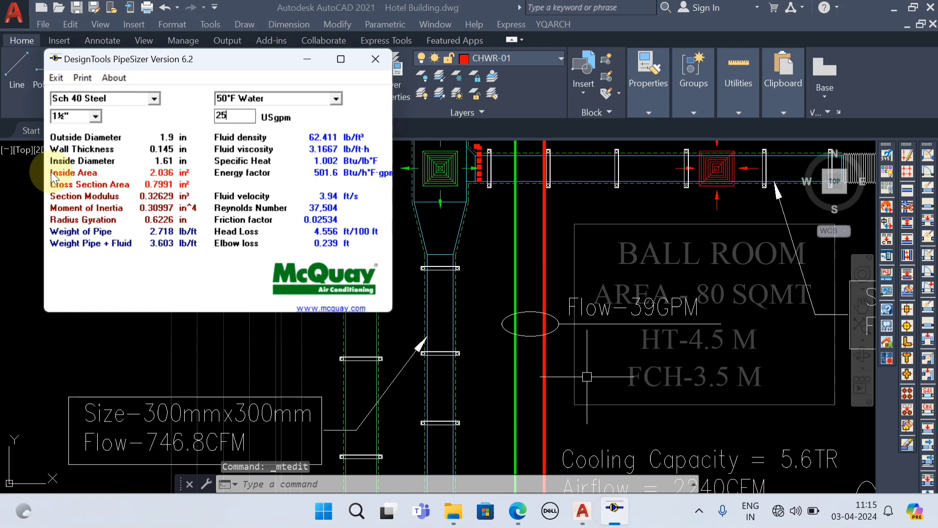
click(95, 116)
click(83, 139)
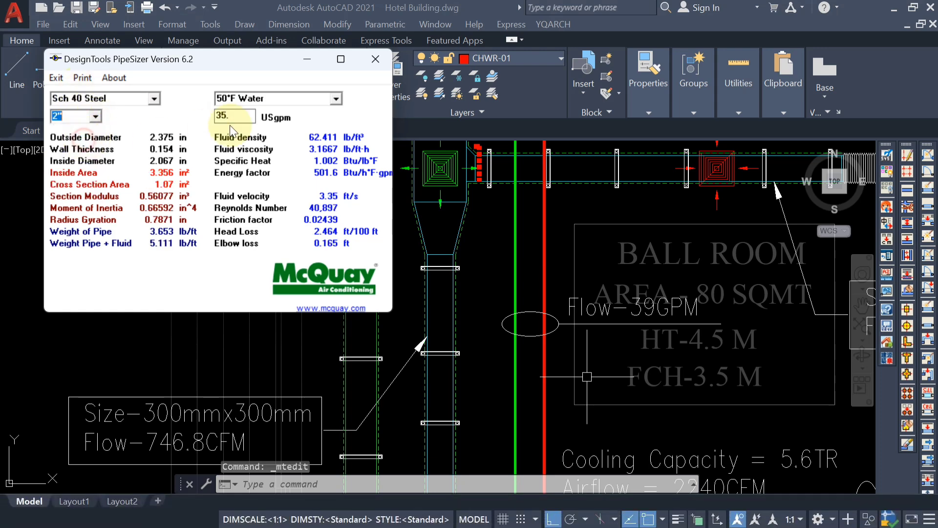
drag(234, 117, 192, 121)
key(BackSpace)
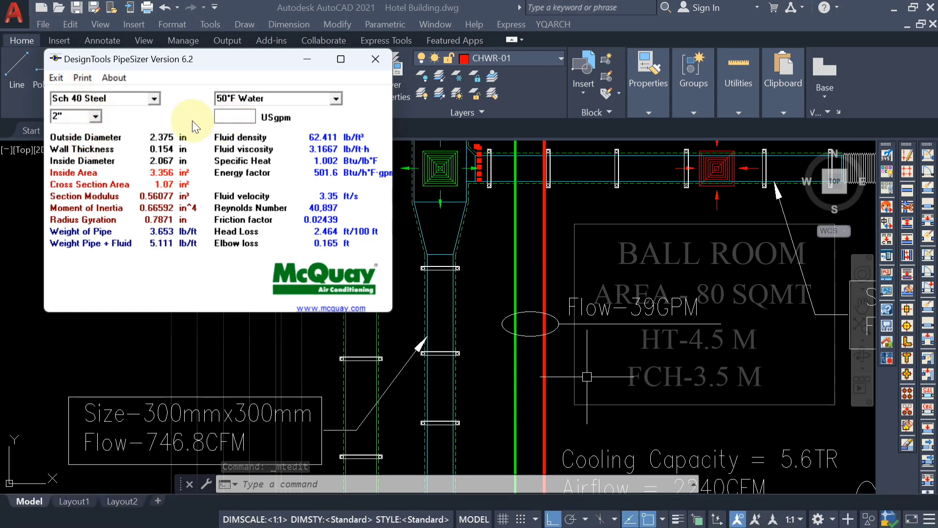
text(39)
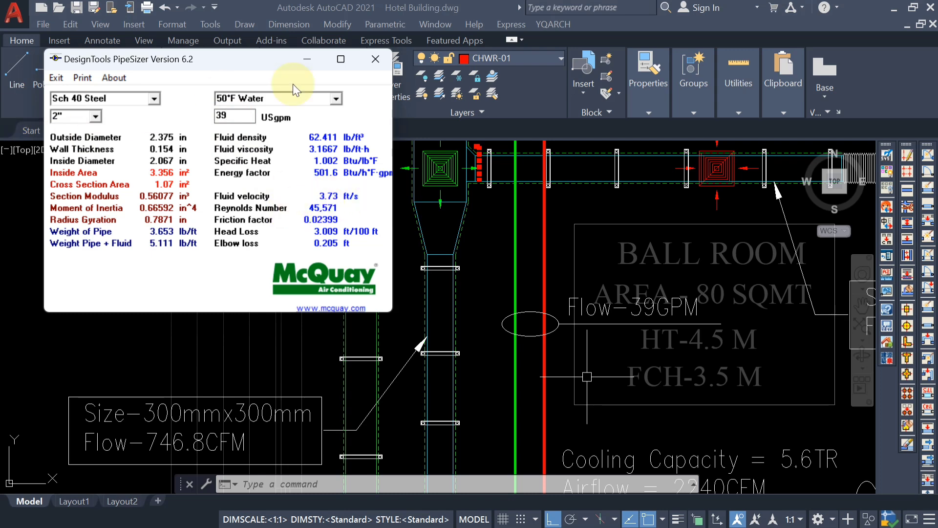
click(299, 60)
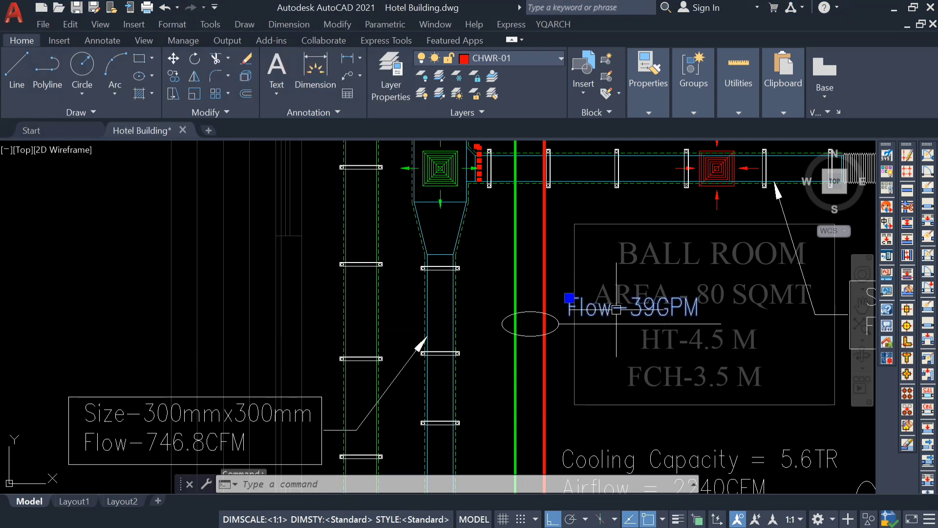
Add a second line "Size-ø2"" with the diameter symbol to the Flow-39GPM label.
double_click(655, 307)
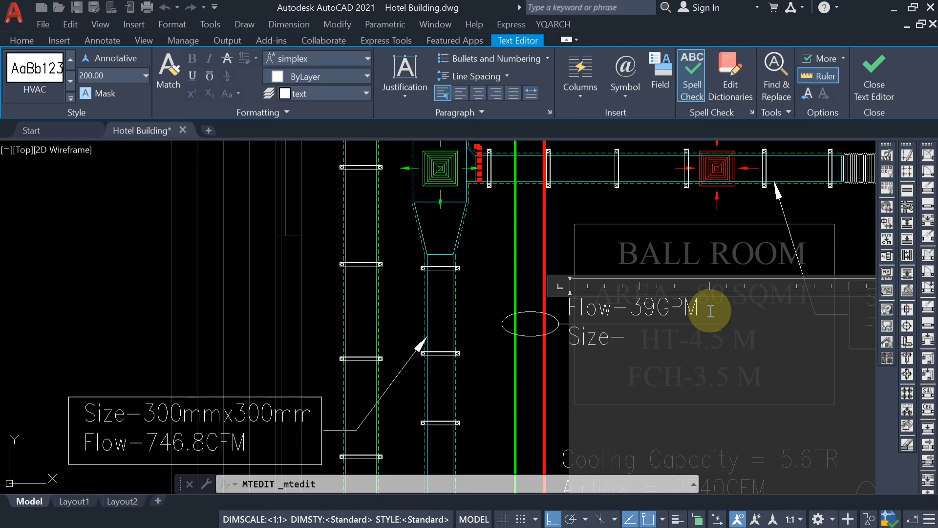
click(627, 78)
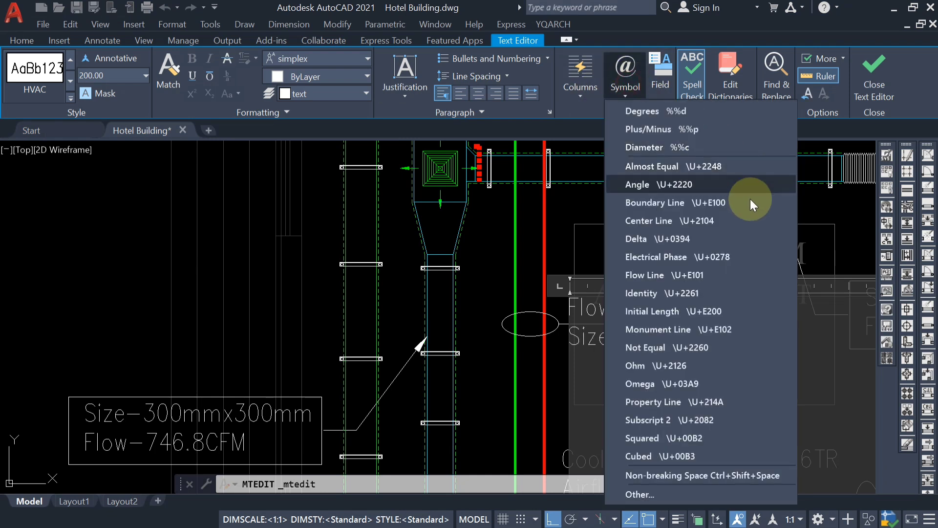
click(672, 148)
text(2")
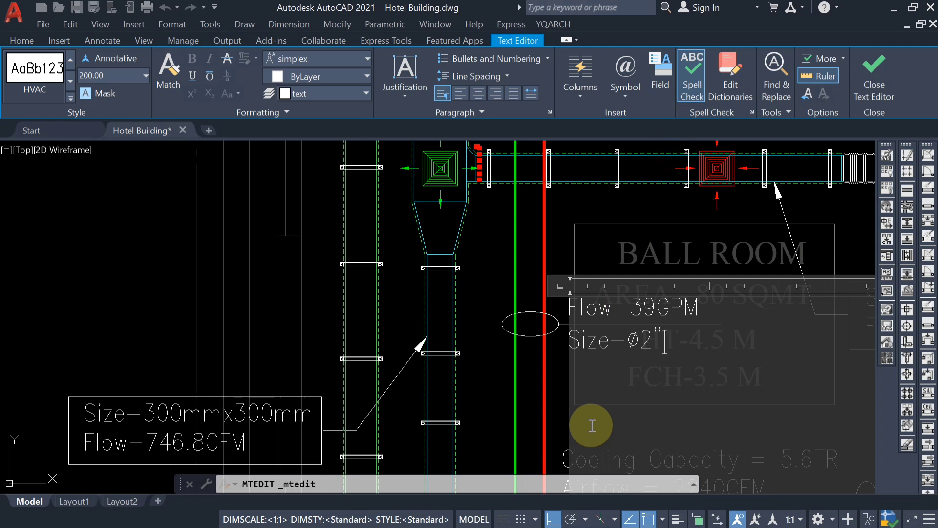
click(310, 314)
Switch to PipeSizer for the main Flow-77.72GPM pipes at the shaft and calculate the 3" size at 77.72 USgpm.
scroll(296, 196, down, 4)
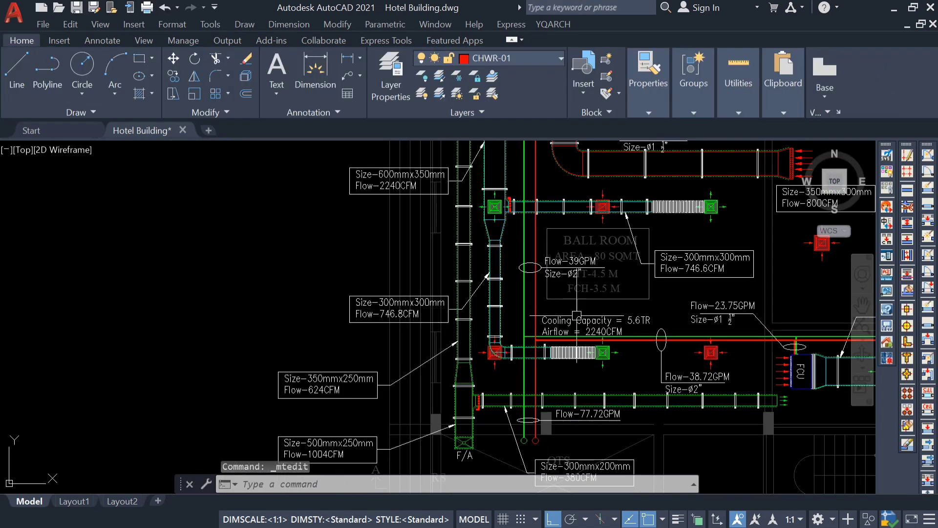
scroll(472, 297, up, 3)
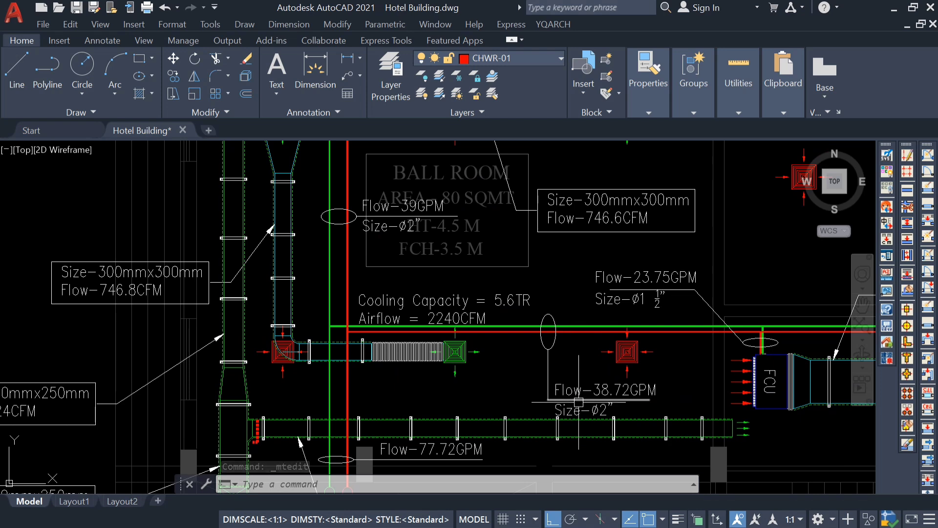
middle_drag(384, 365, 394, 229)
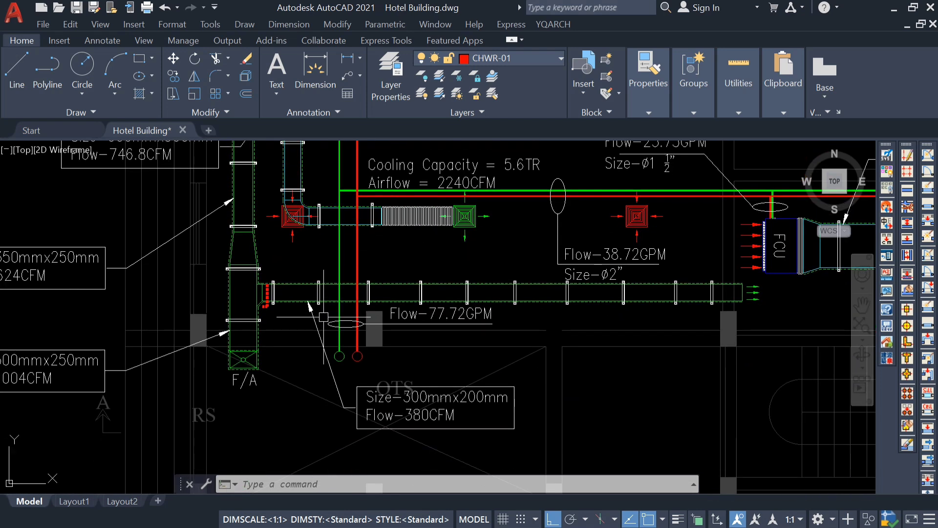
scroll(358, 326, up, 2)
mouse_move(488, 323)
middle_down()
mouse_move(526, 369)
mouse_move(661, 382)
middle_up()
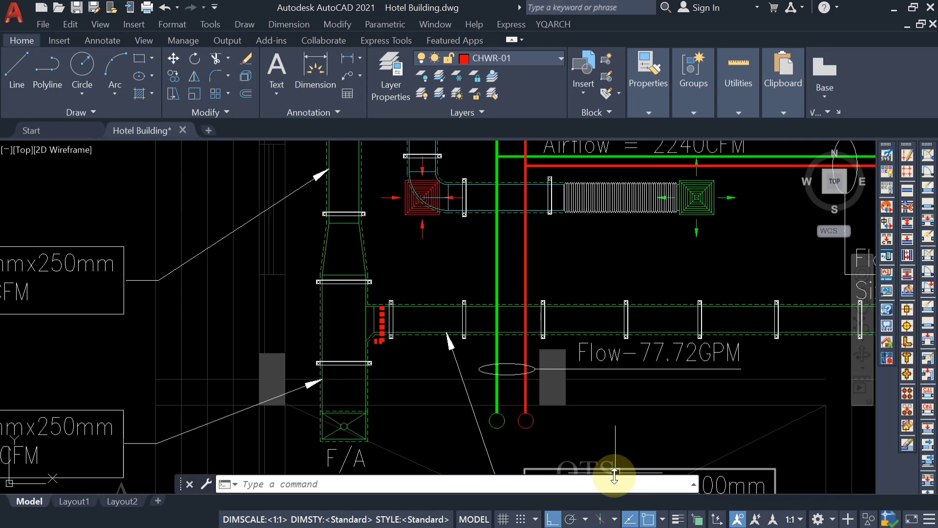
mouse_move(699, 523)
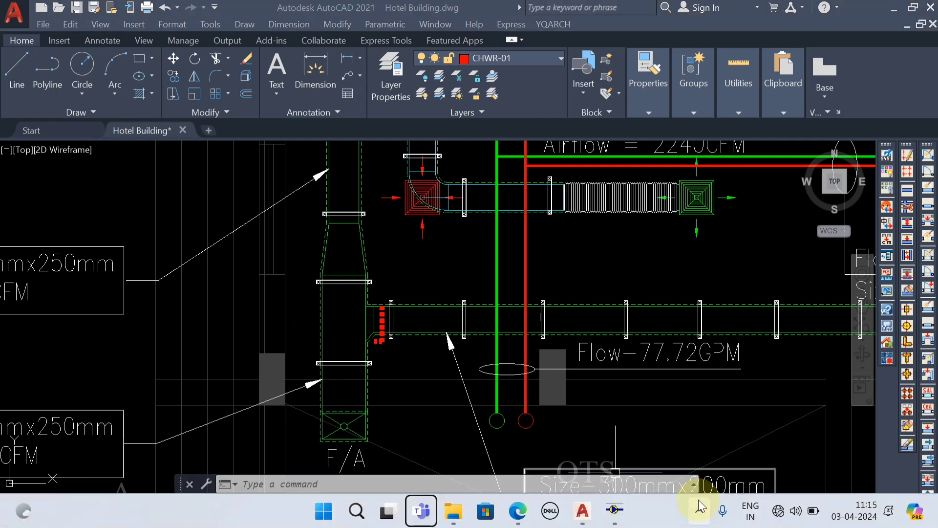
click(615, 510)
click(96, 115)
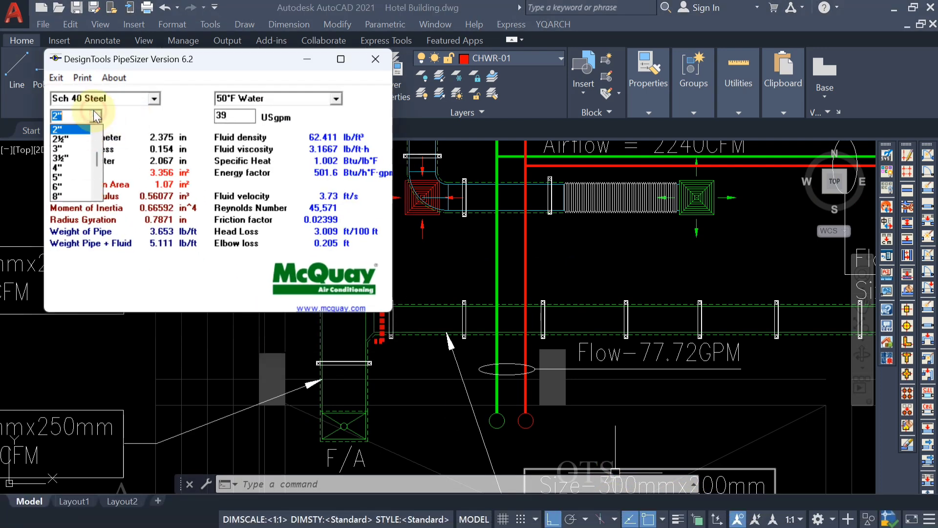
click(75, 148)
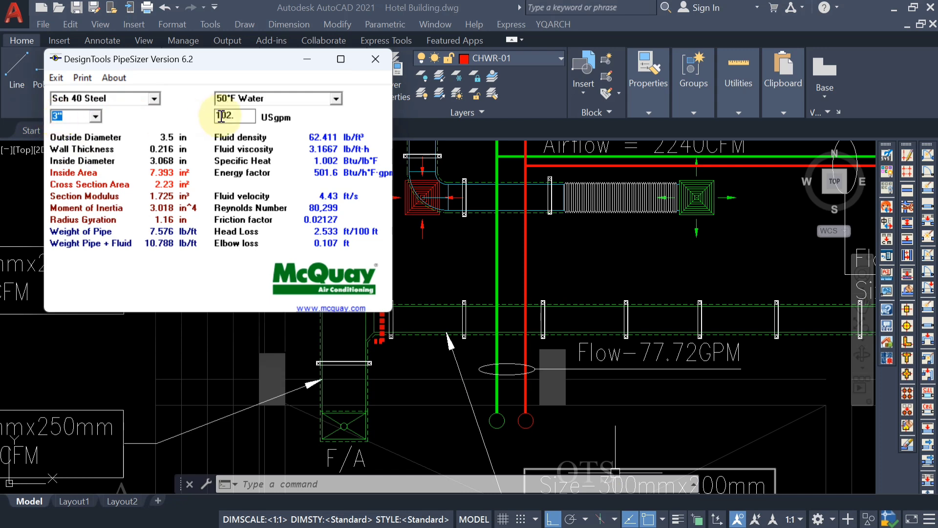
drag(248, 118, 190, 118)
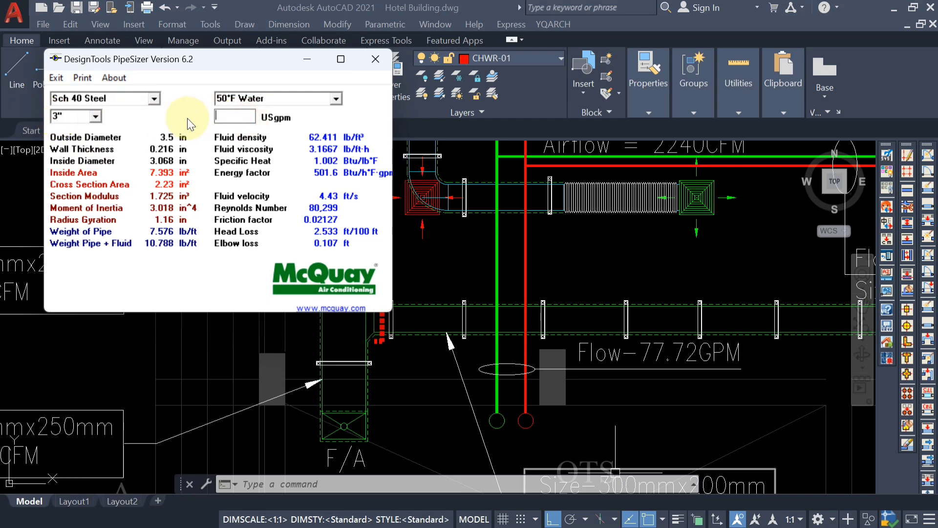
text(77.72)
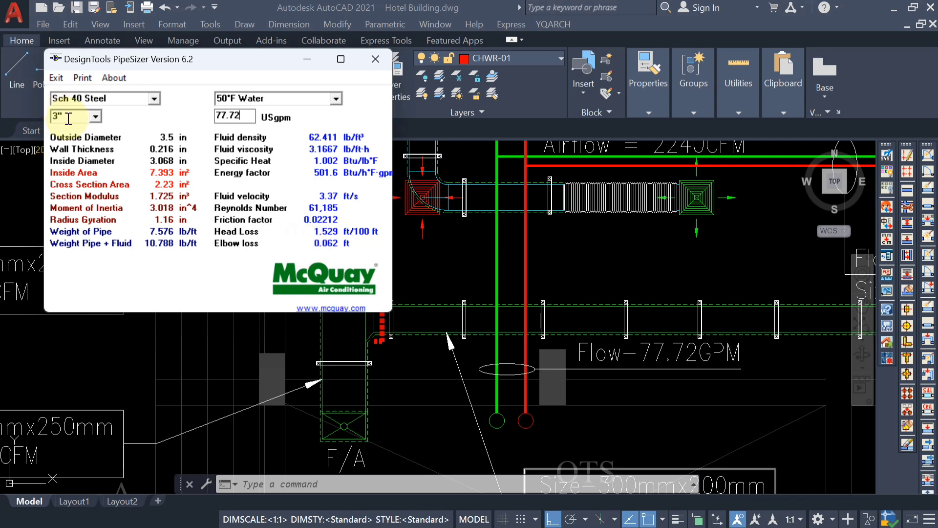
Calculate a 2½" pipe at 77.72 USgpm for comparison, and return to the drawing.
click(90, 120)
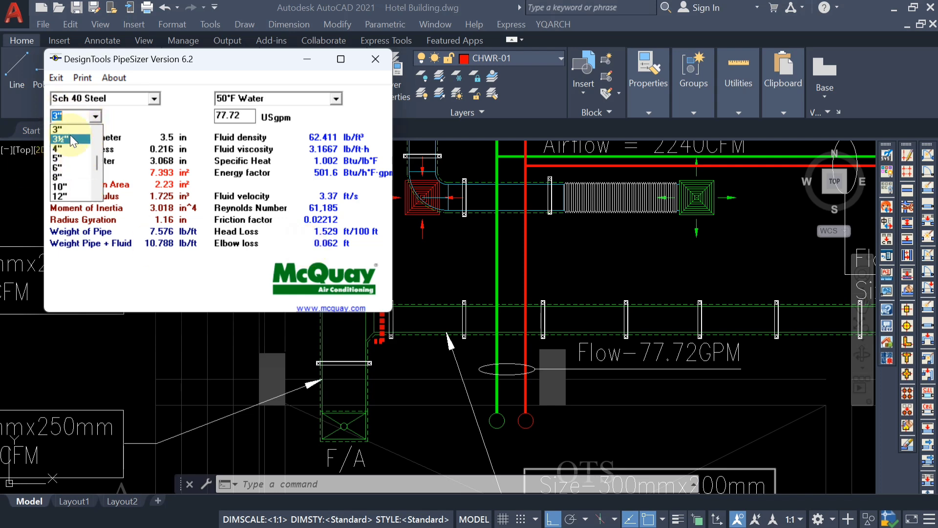
scroll(70, 133, up, 1)
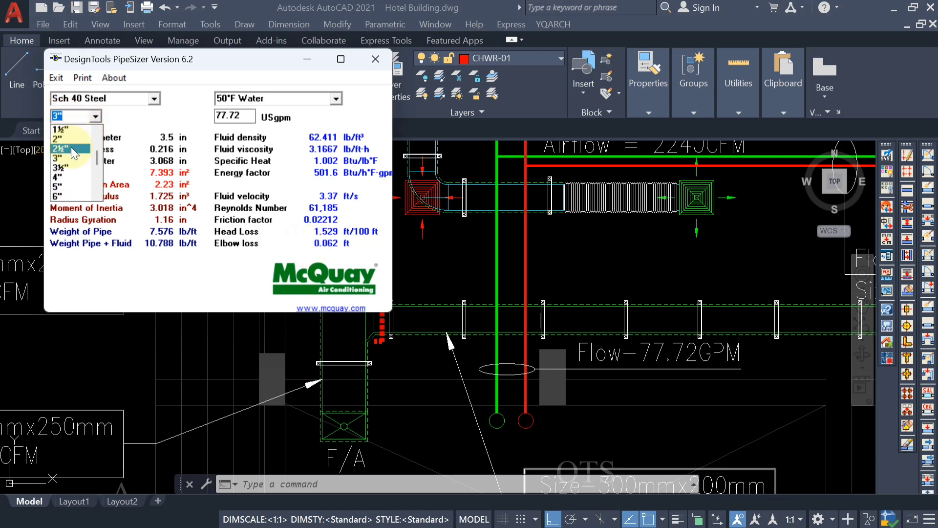
click(71, 148)
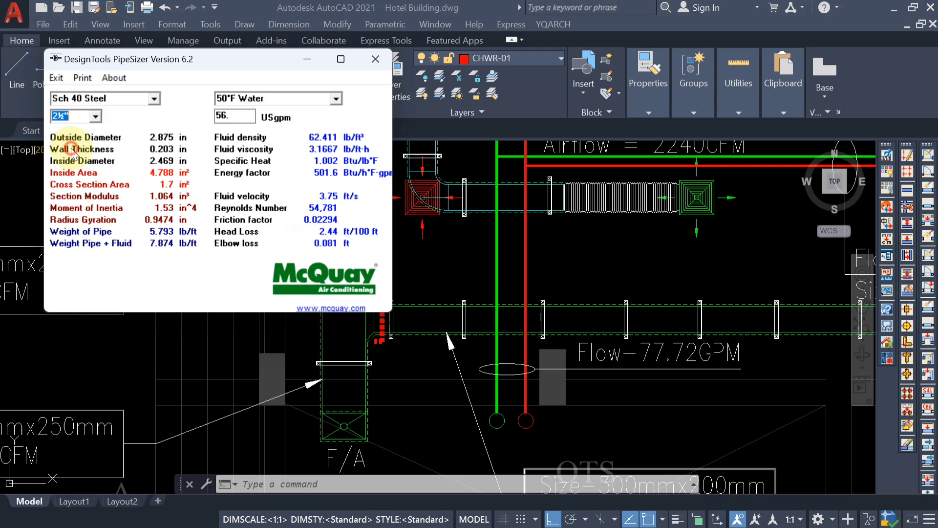
click(246, 116)
text(.)
text(77)
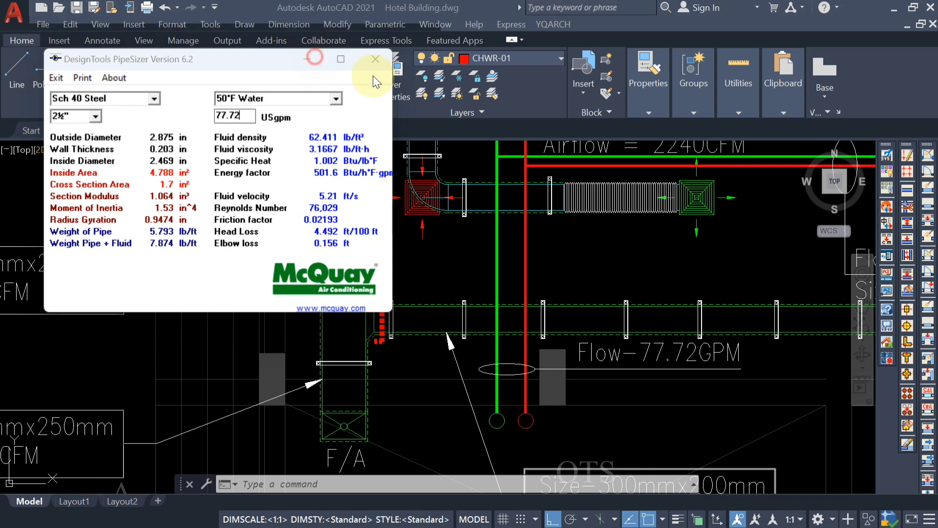
click(375, 58)
Add a second line "Size-ø3"" with the diameter symbol to the Flow-77.72GPM label.
click(602, 347)
double_click(602, 347)
click(738, 358)
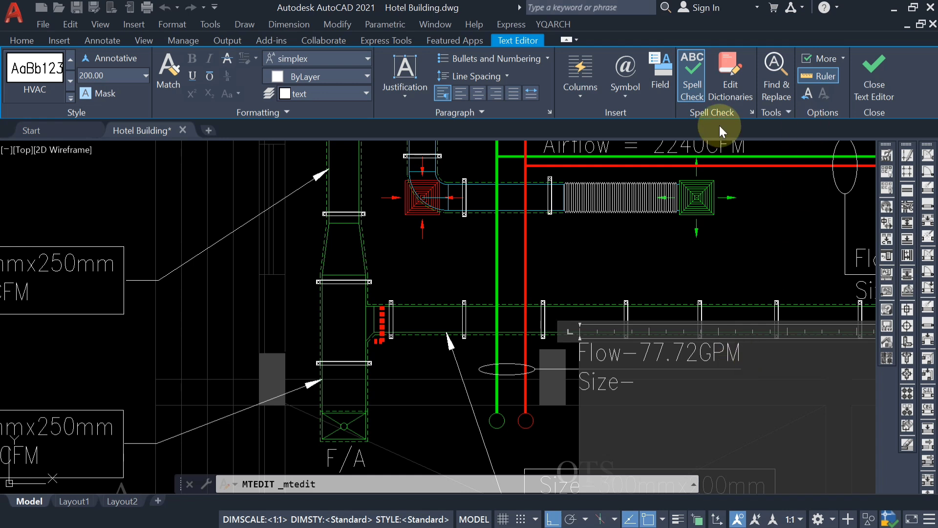
click(638, 77)
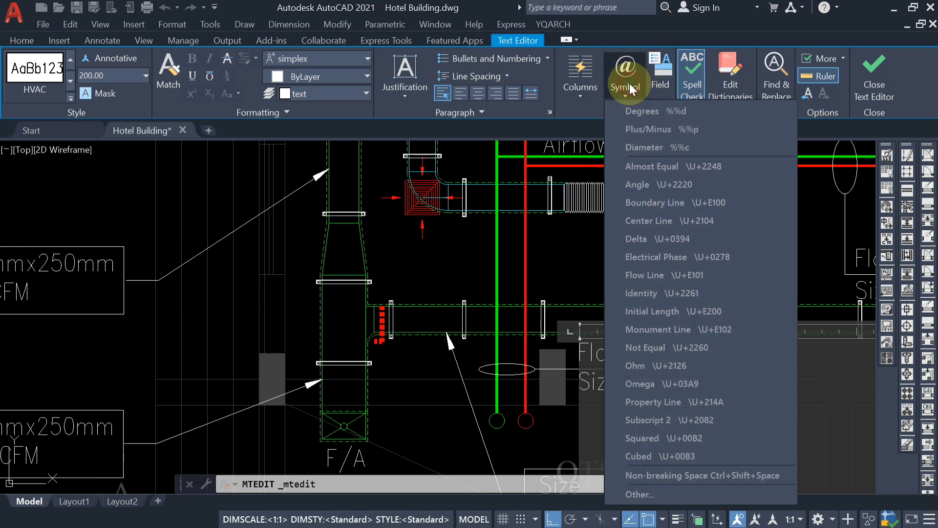
click(669, 147)
text(3)
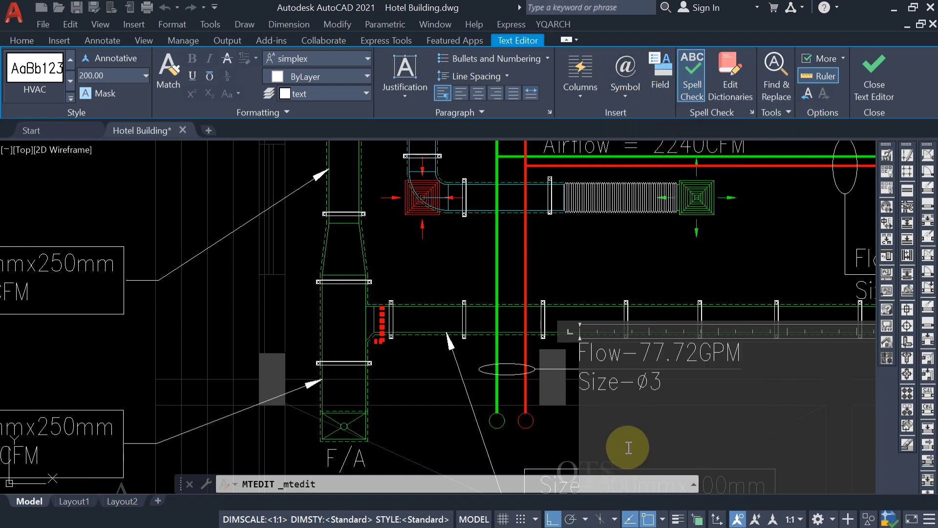
text(")
click(463, 419)
Examine the hotel's floor plans from basement to roof, and check the flow and size labels across the ground floor's chilled water pipes.
scroll(479, 408, down, 4)
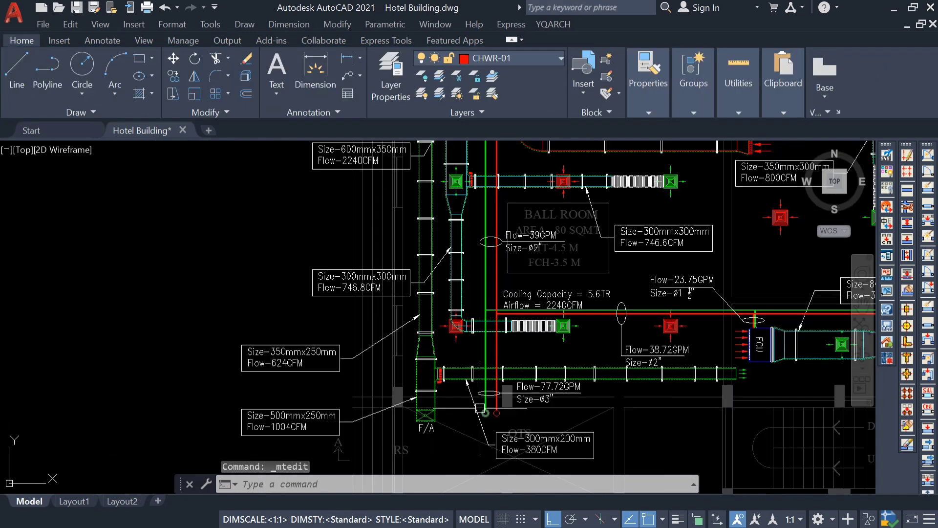
mouse_move(493, 376)
middle_down()
mouse_move(484, 405)
mouse_move(450, 312)
middle_up()
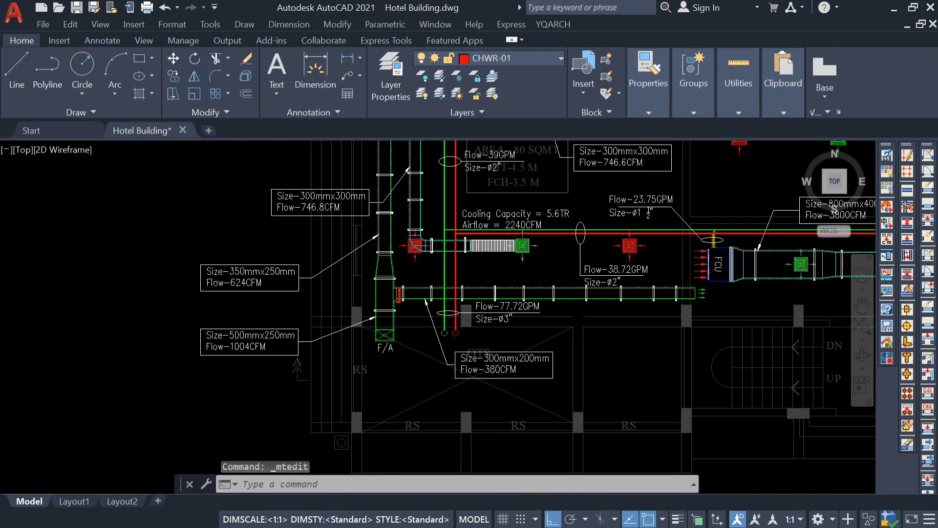
scroll(562, 336, down, 4)
scroll(479, 361, up, 8)
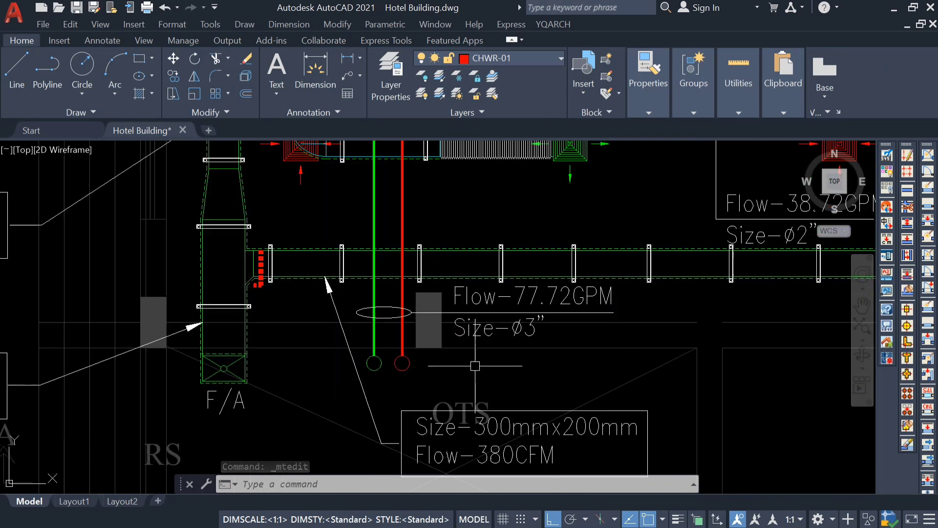
scroll(533, 323, down, 8)
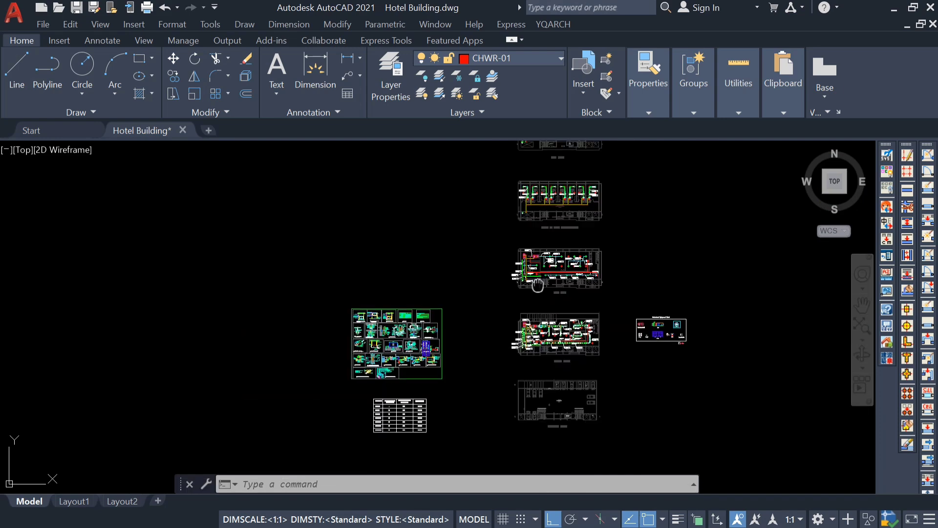
middle_drag(537, 285, 525, 318)
scroll(526, 308, up, 4)
scroll(535, 312, down, 2)
middle_drag(550, 215, 509, 316)
middle_drag(515, 251, 514, 286)
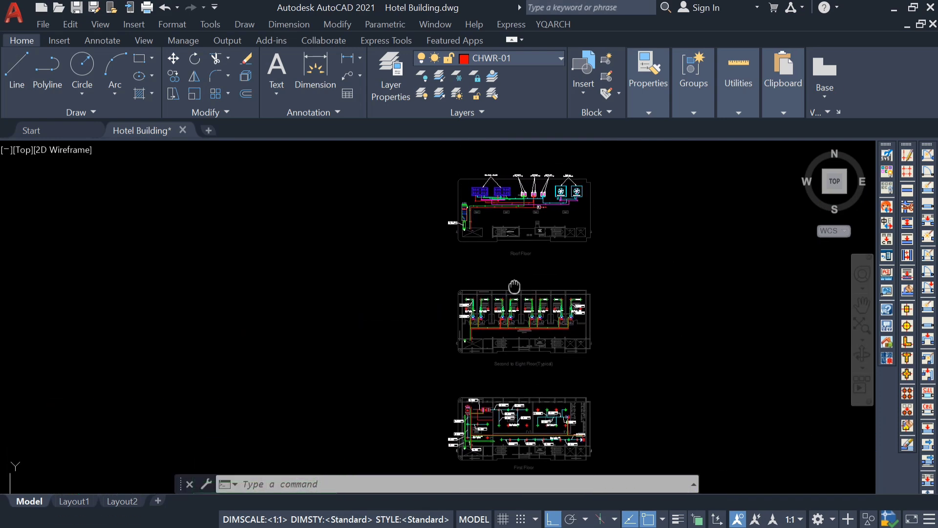
middle_drag(519, 353, 509, 226)
middle_drag(520, 368, 483, 252)
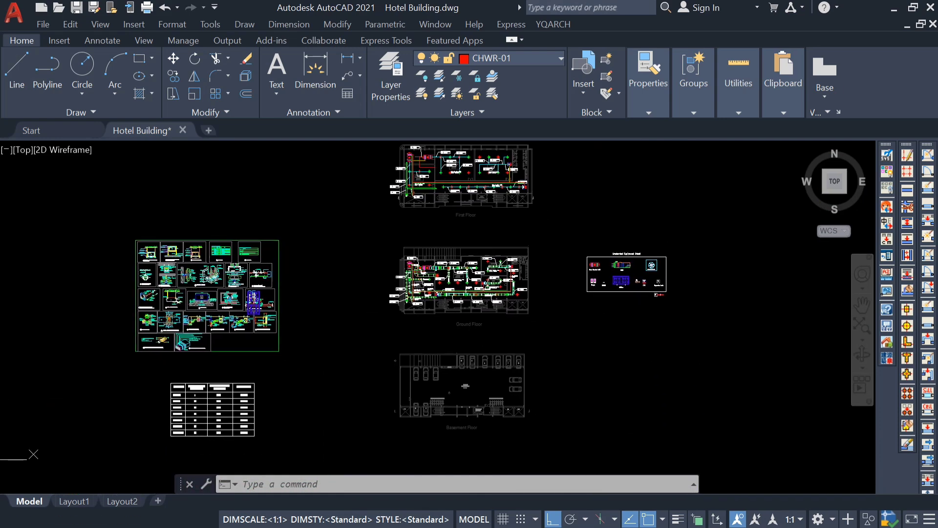
scroll(434, 325, up, 6)
middle_drag(434, 324, 339, 440)
middle_drag(465, 372, 511, 414)
scroll(445, 382, up, 2)
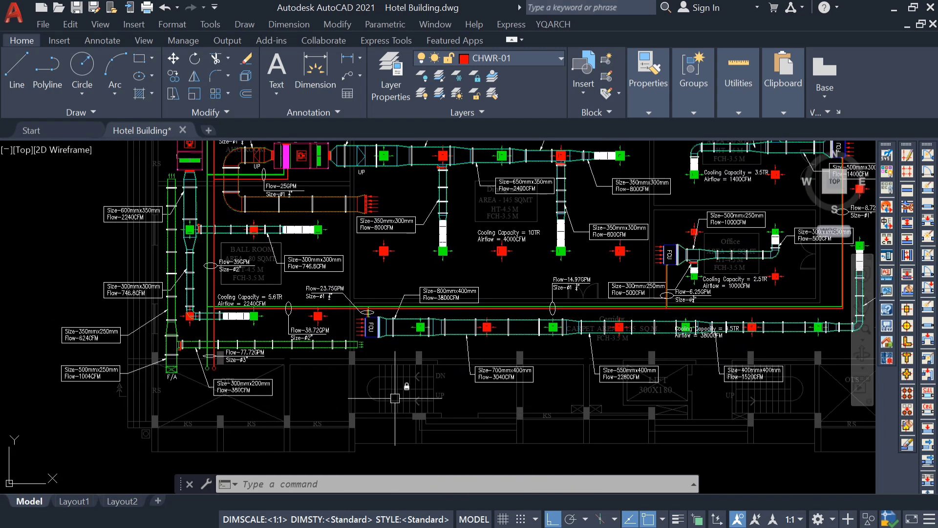
scroll(395, 399, down, 3)
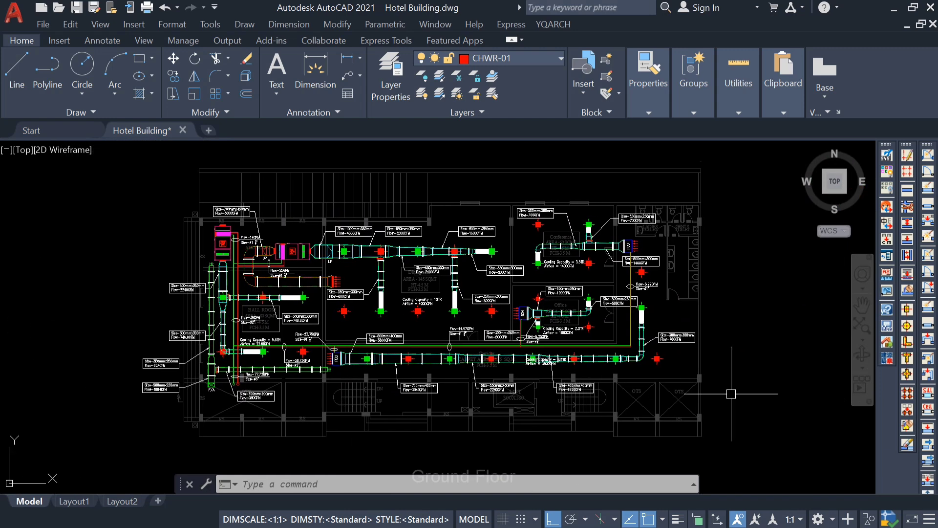